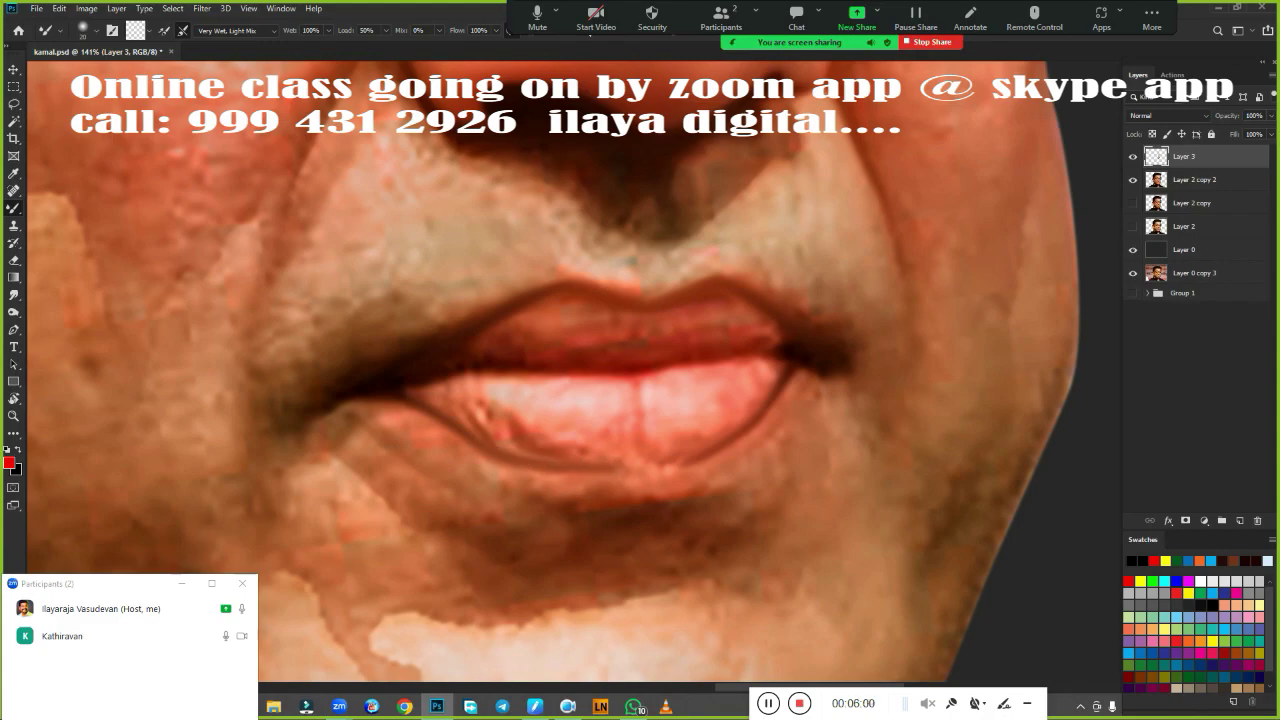
Paint over the skin along the left and lower lip edges to smooth it.
scroll(322, 316, down, 3)
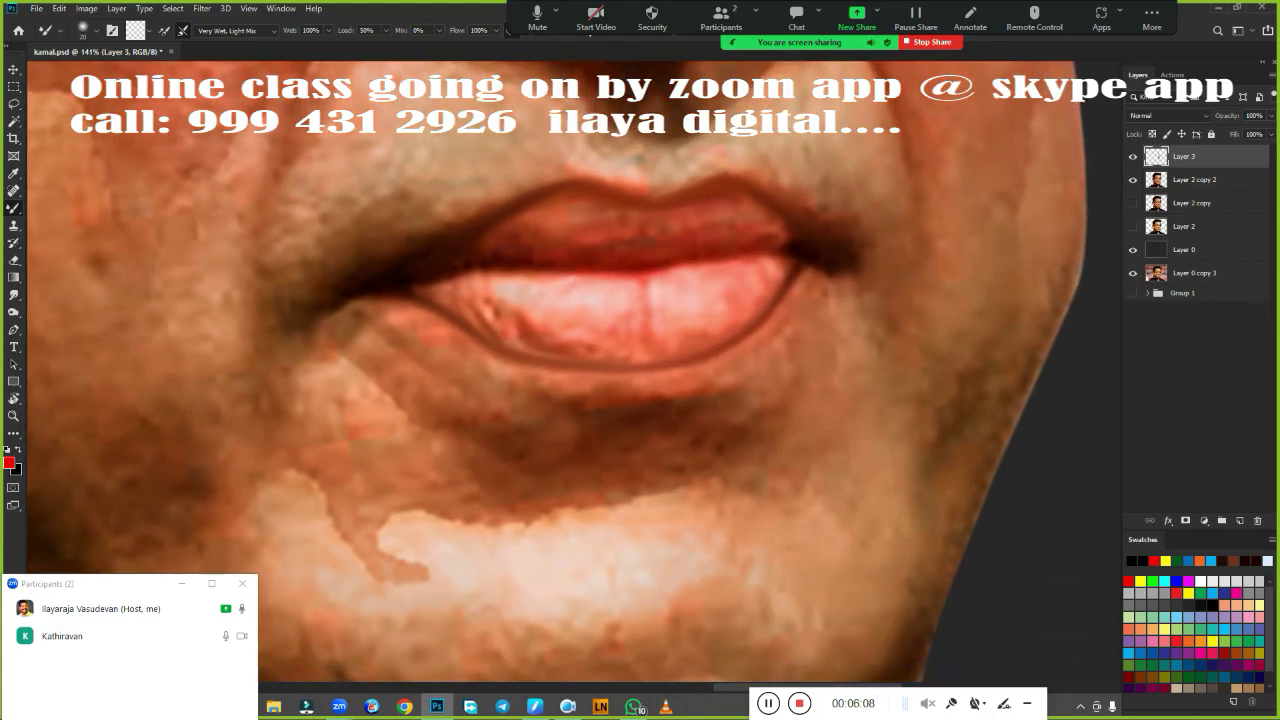
key(p)
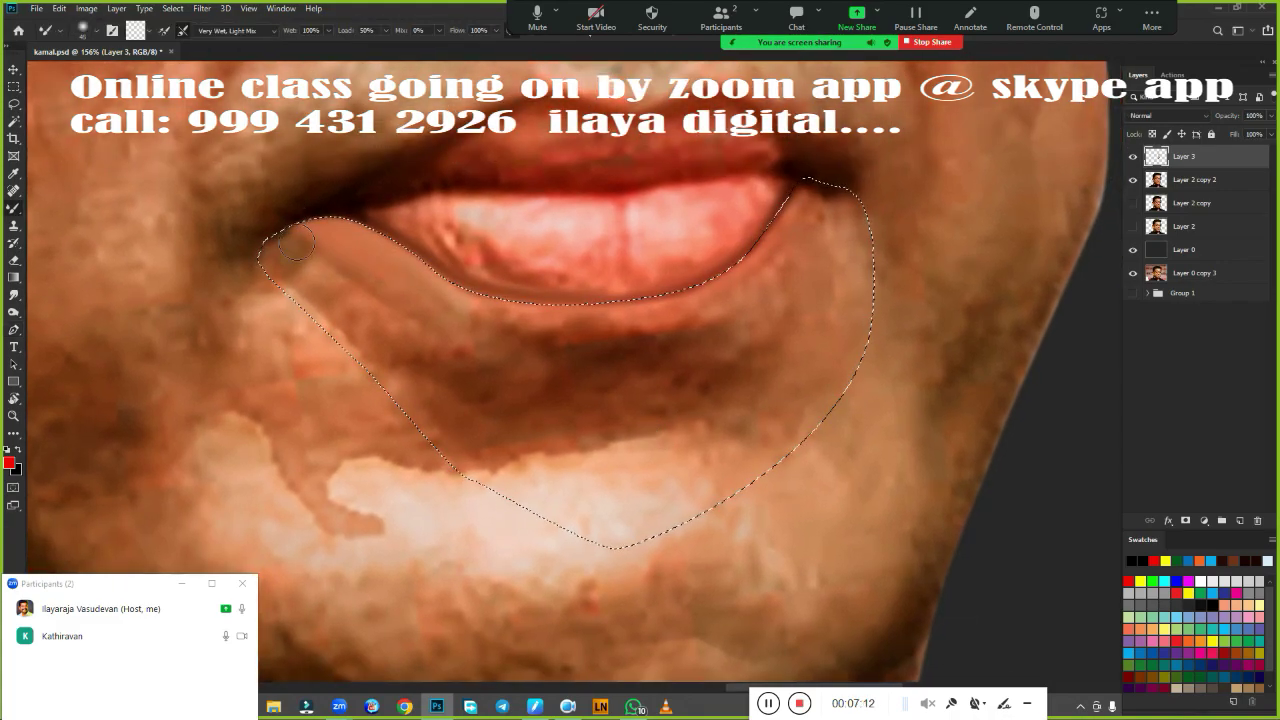
mouse_move(300, 240)
mouse_down()
mouse_move(542, 310)
mouse_move(710, 296)
mouse_move(830, 196)
mouse_up()
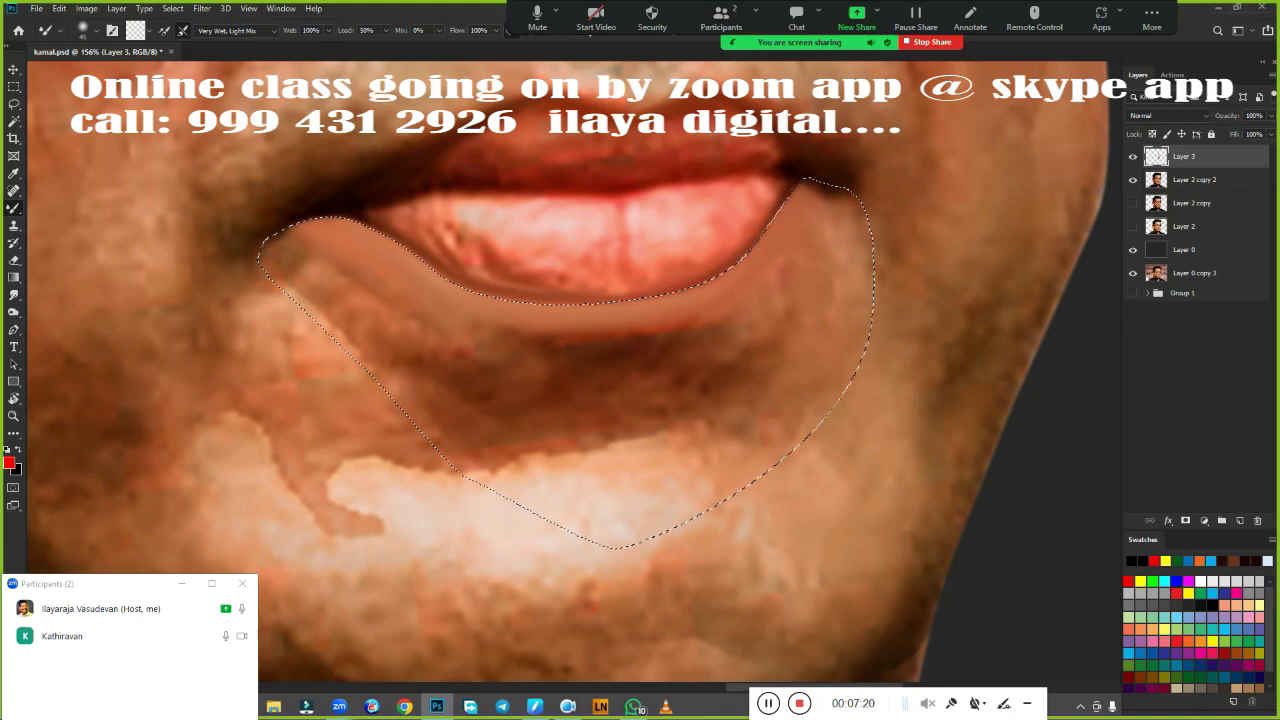
drag(600, 300, 780, 205)
Smudge the shadow under the lower lip and chin into an even tone, then deselect.
key(r)
drag(282, 250, 375, 358)
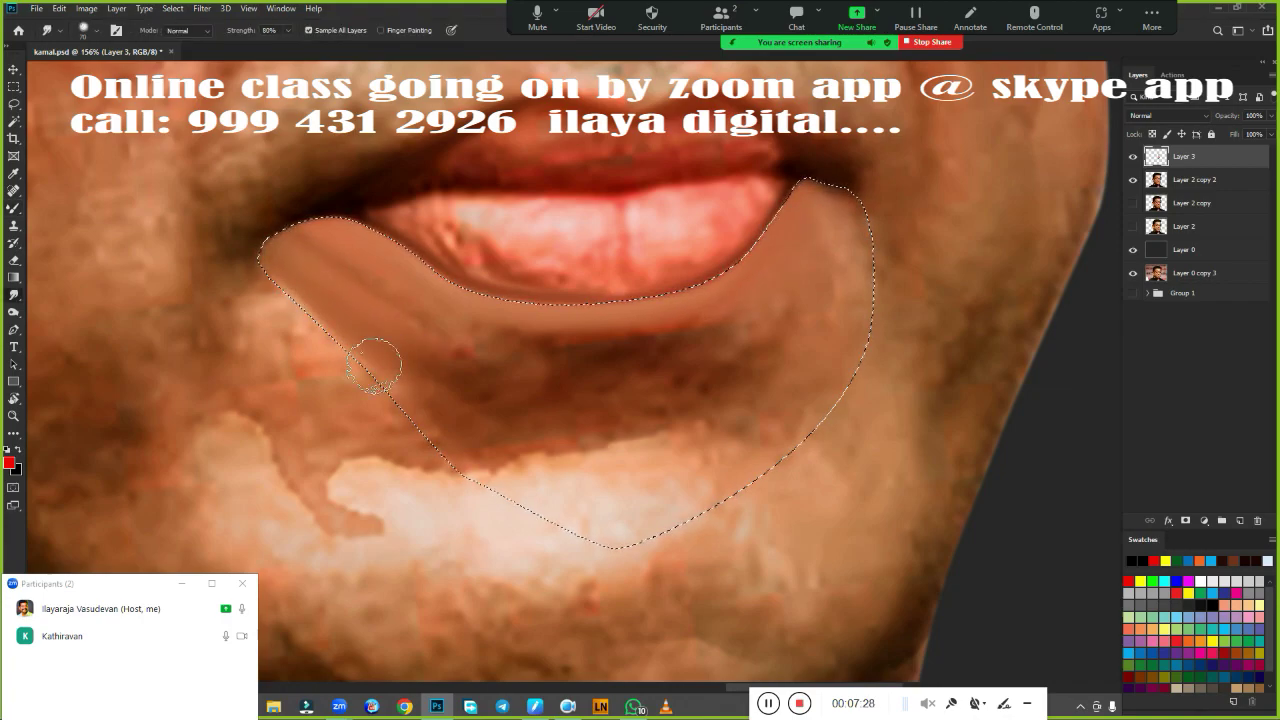
mouse_move(540, 340)
mouse_down()
mouse_move(509, 400)
mouse_move(823, 277)
mouse_move(866, 330)
mouse_up()
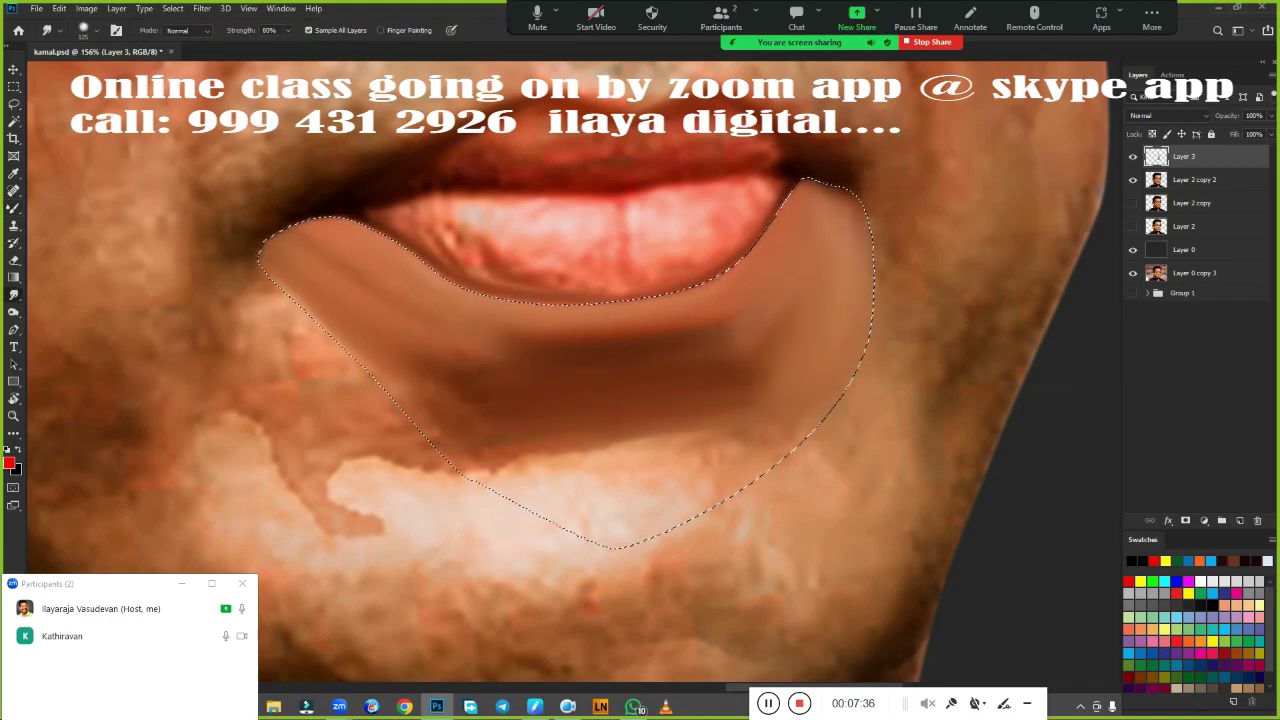
drag(500, 470, 600, 530)
drag(450, 455, 490, 415)
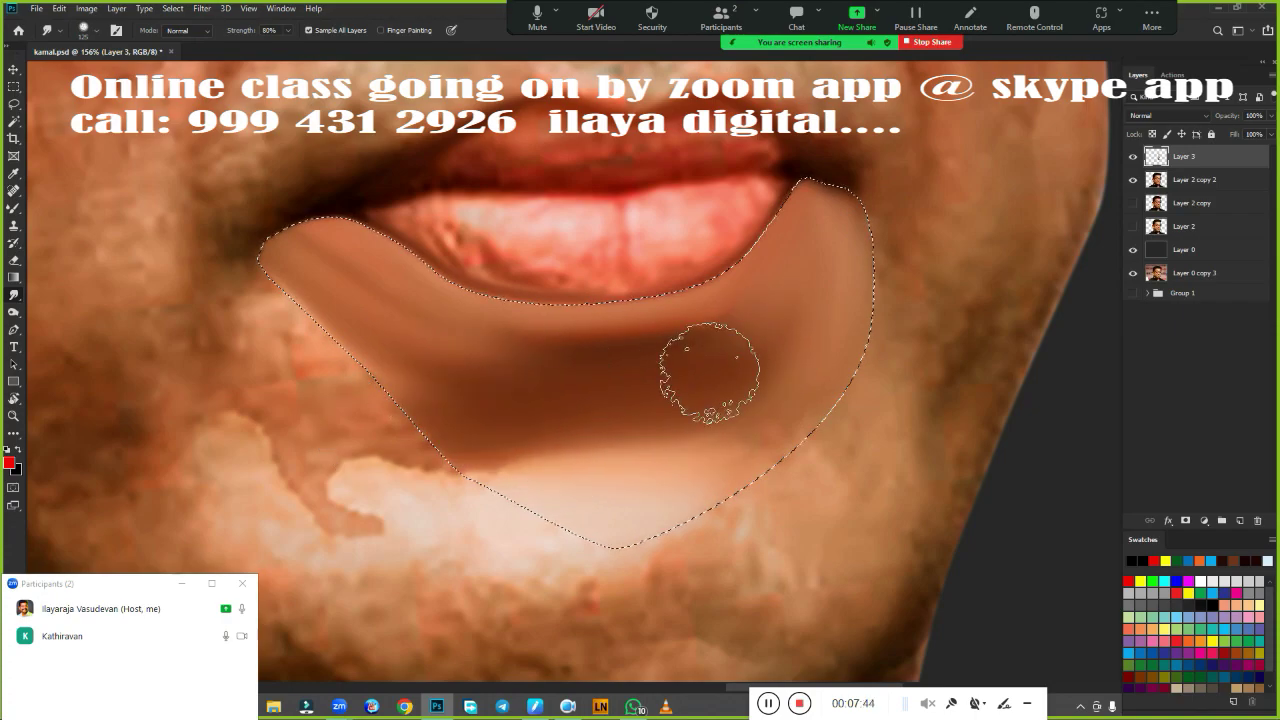
mouse_move(512, 372)
mouse_down()
mouse_move(729, 405)
mouse_move(737, 423)
mouse_up()
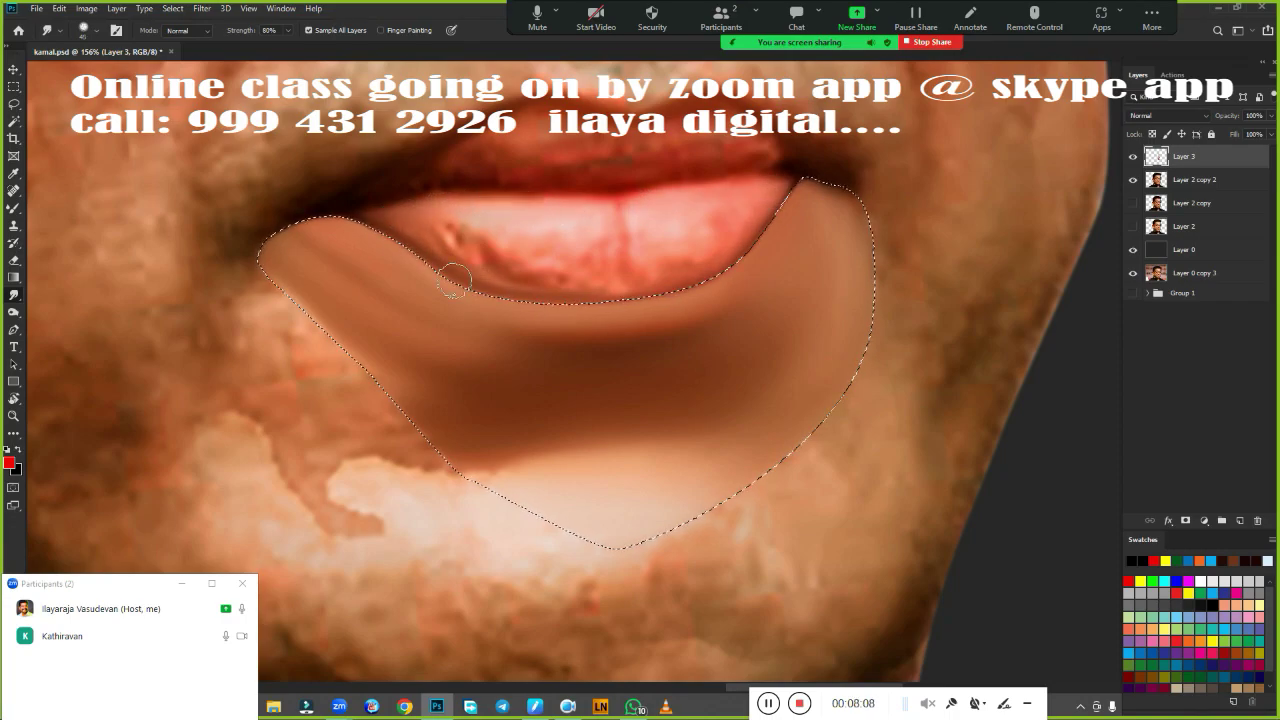
key(ctrl+d)
Erase the excess retouch near the left mouth corner.
scroll(650, 368, up, 2)
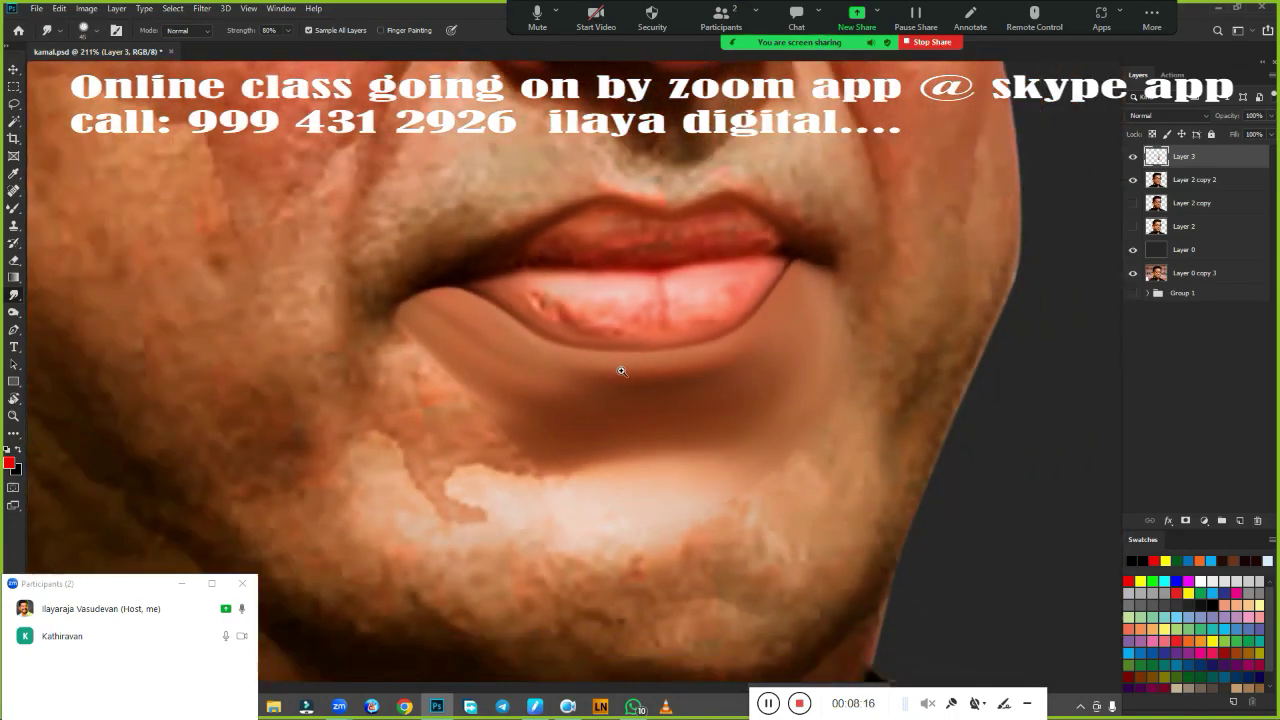
key(e)
drag(280, 292, 200, 428)
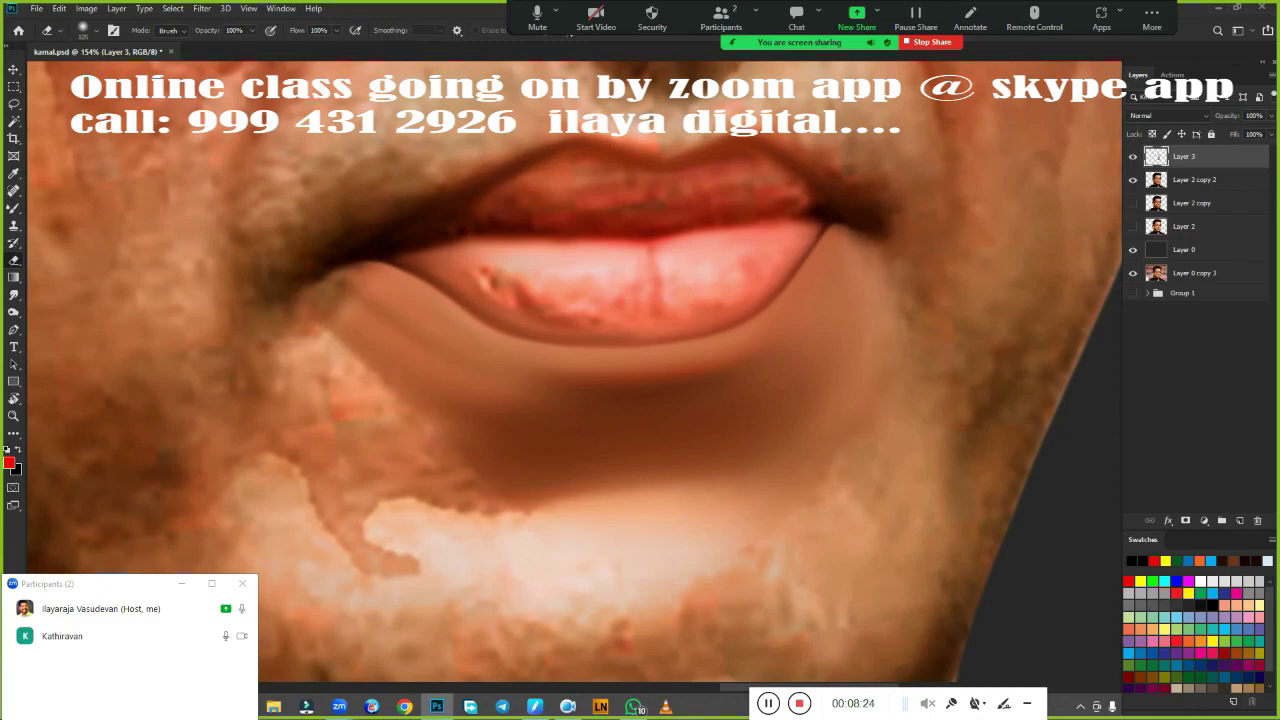
Smudge the lower lip smoothly into the right mouth corner and begin the upper-lip path.
scroll(650, 370, up, 2)
key(r)
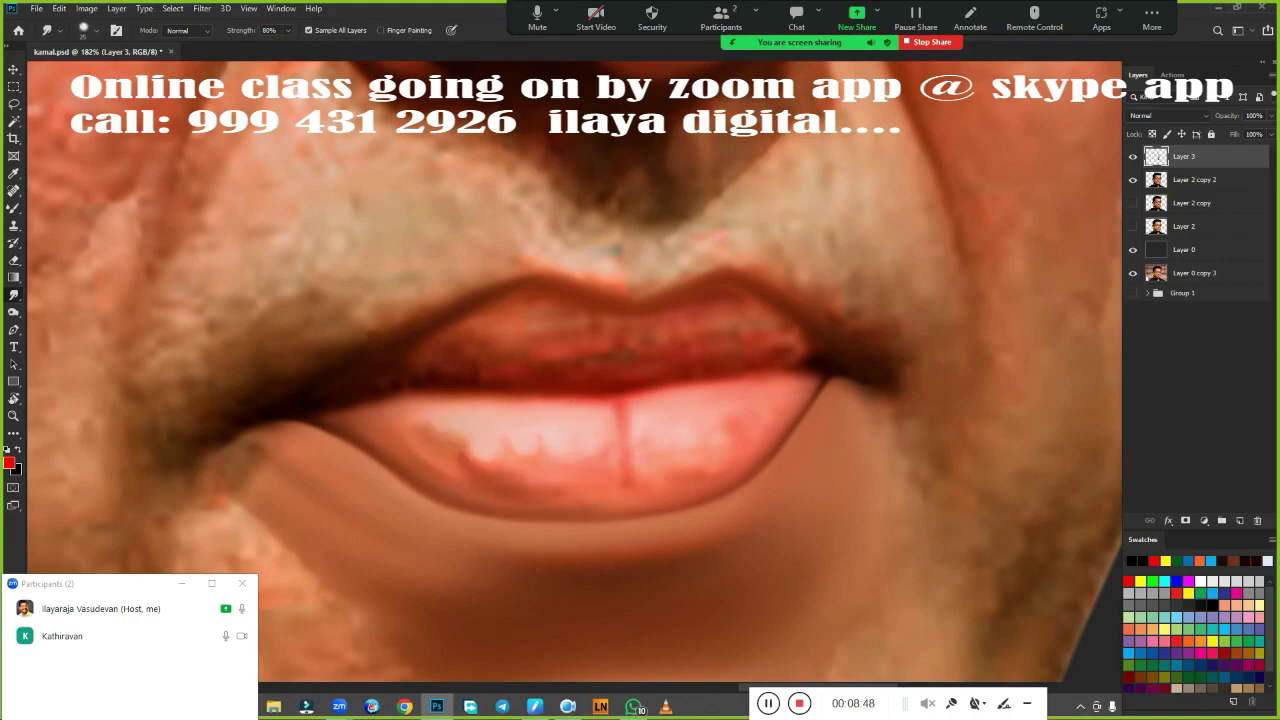
drag(754, 388, 832, 376)
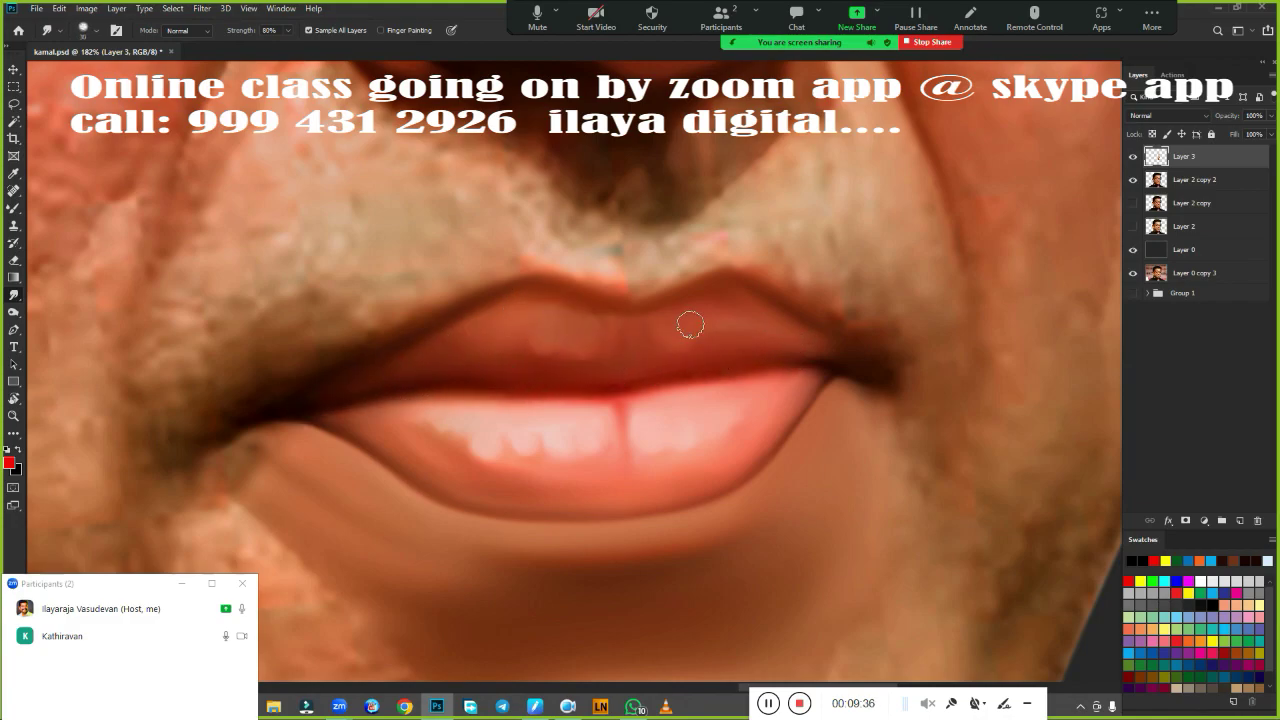
scroll(390, 437, up, 2)
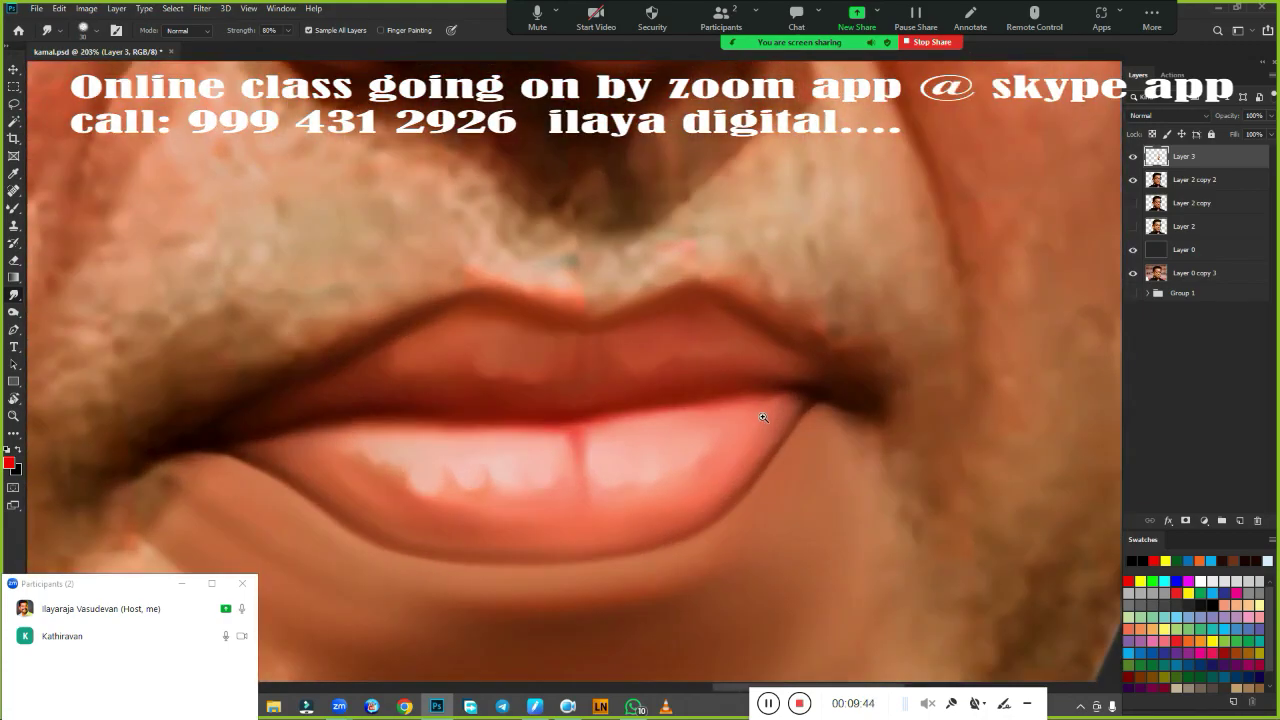
key(p)
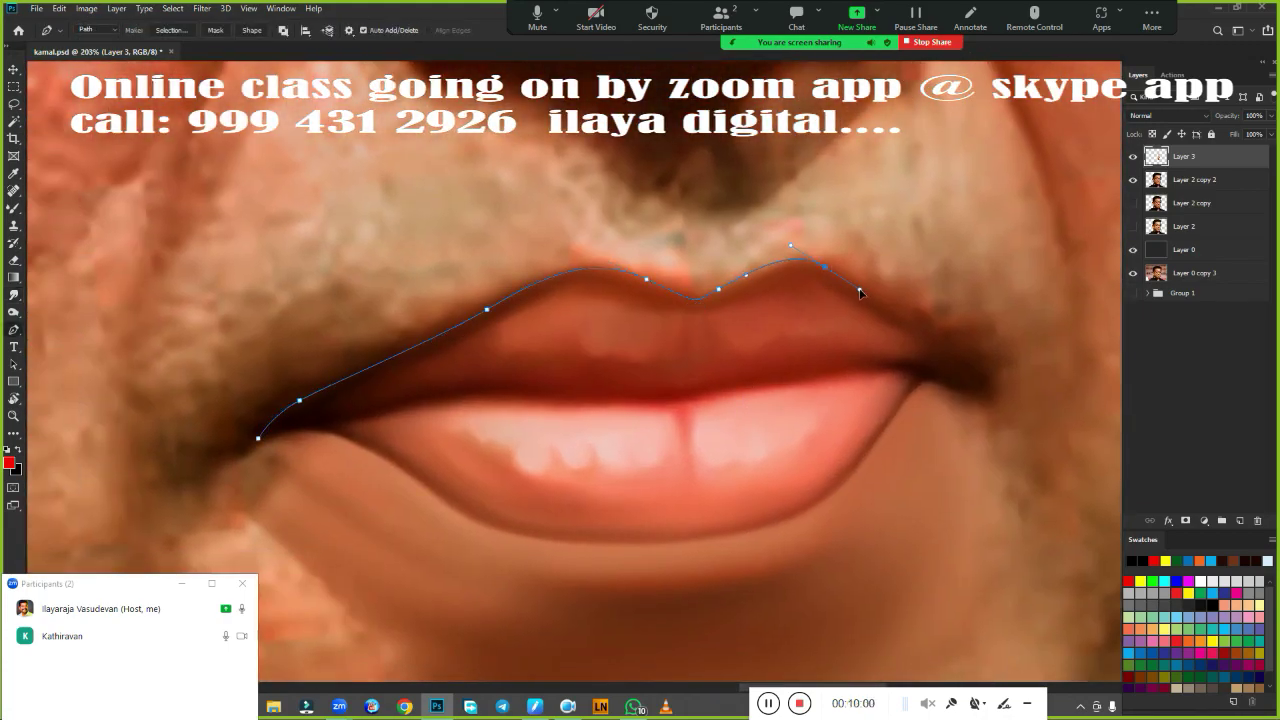
Load the lip path as a selection and feather its edges.
key(ctrl+Return)
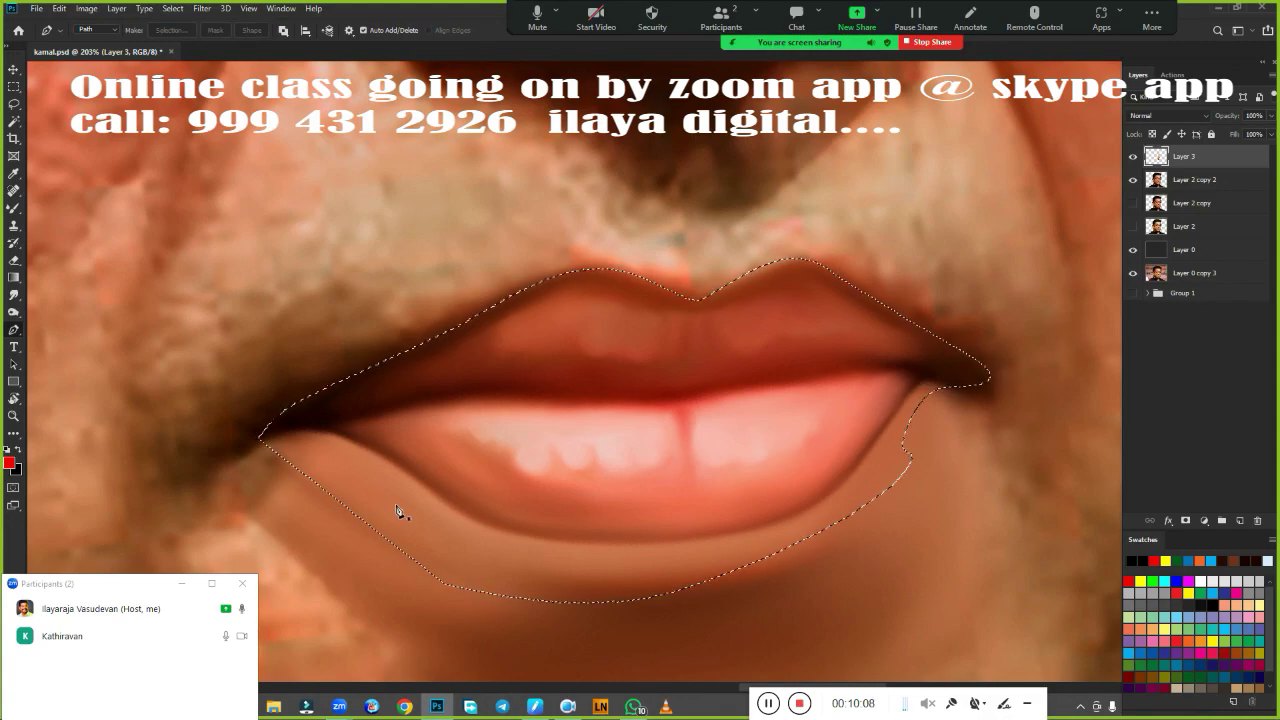
key(shift+F6)
key(Return)
key(b)
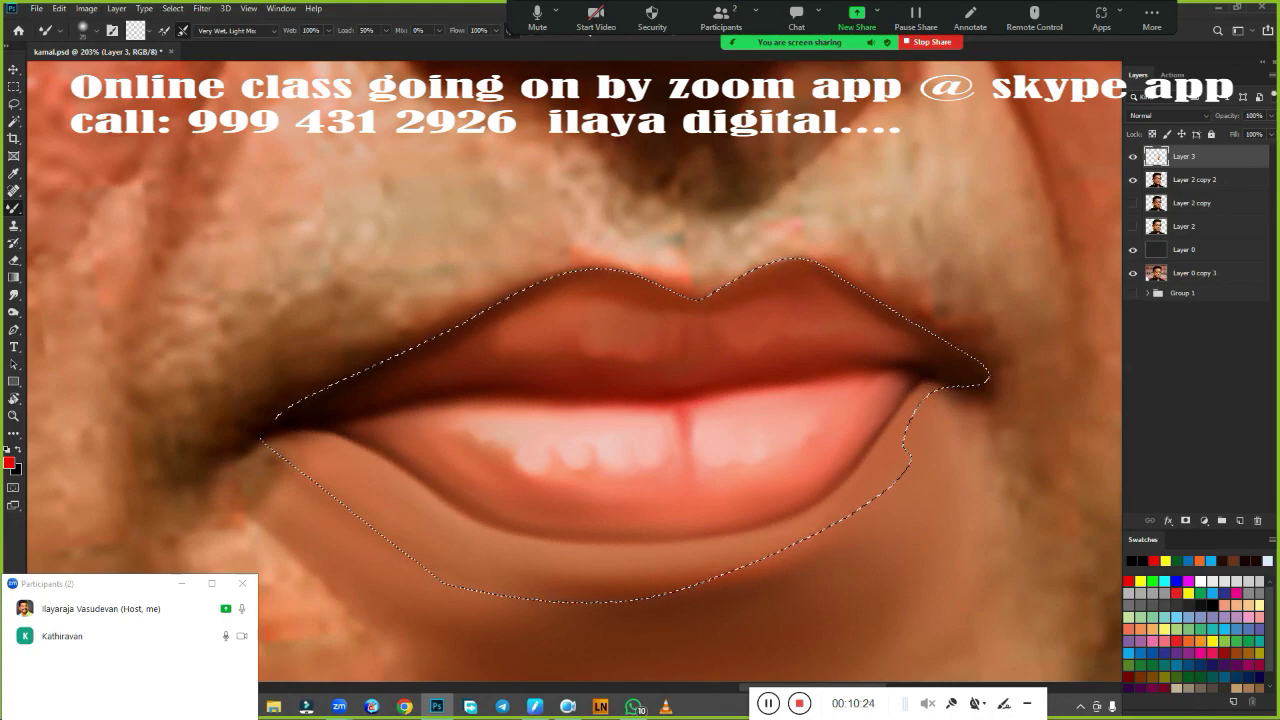
key(shift+F6)
key(Return)
Blend the left part of the lips with the Mixer Brush, then deselect.
scroll(650, 330, down, 3)
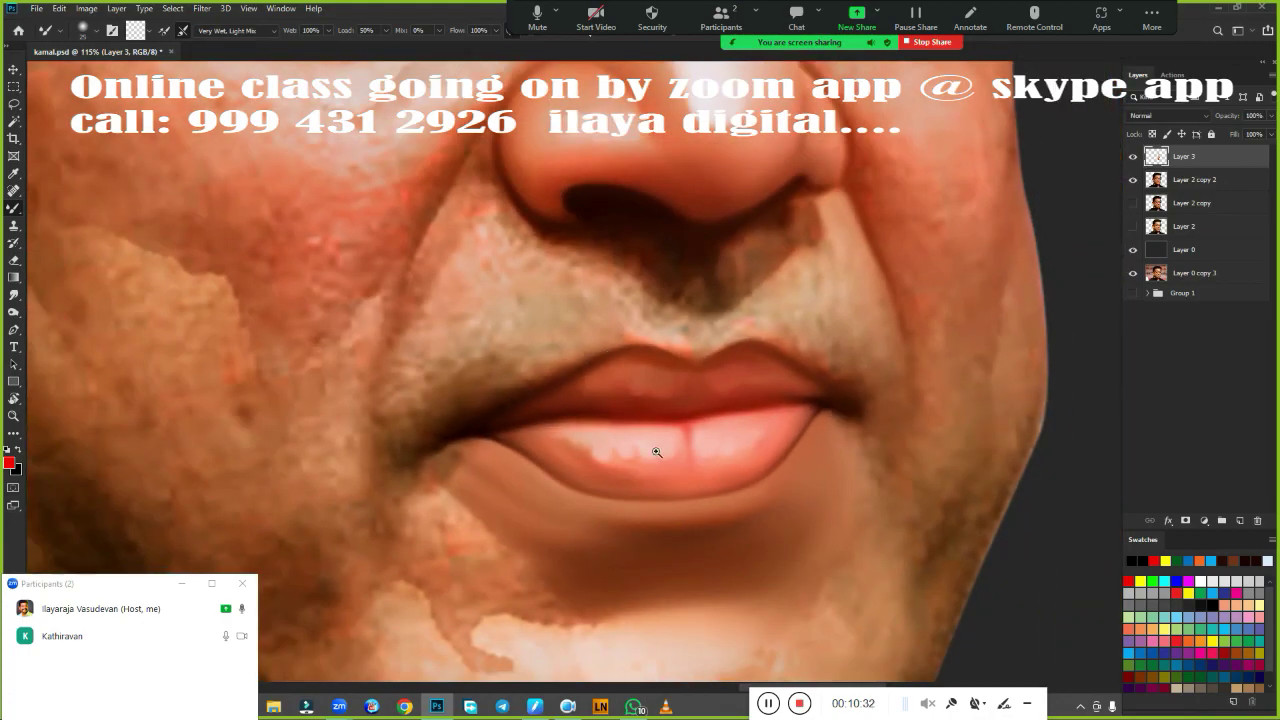
scroll(650, 335, up, 1)
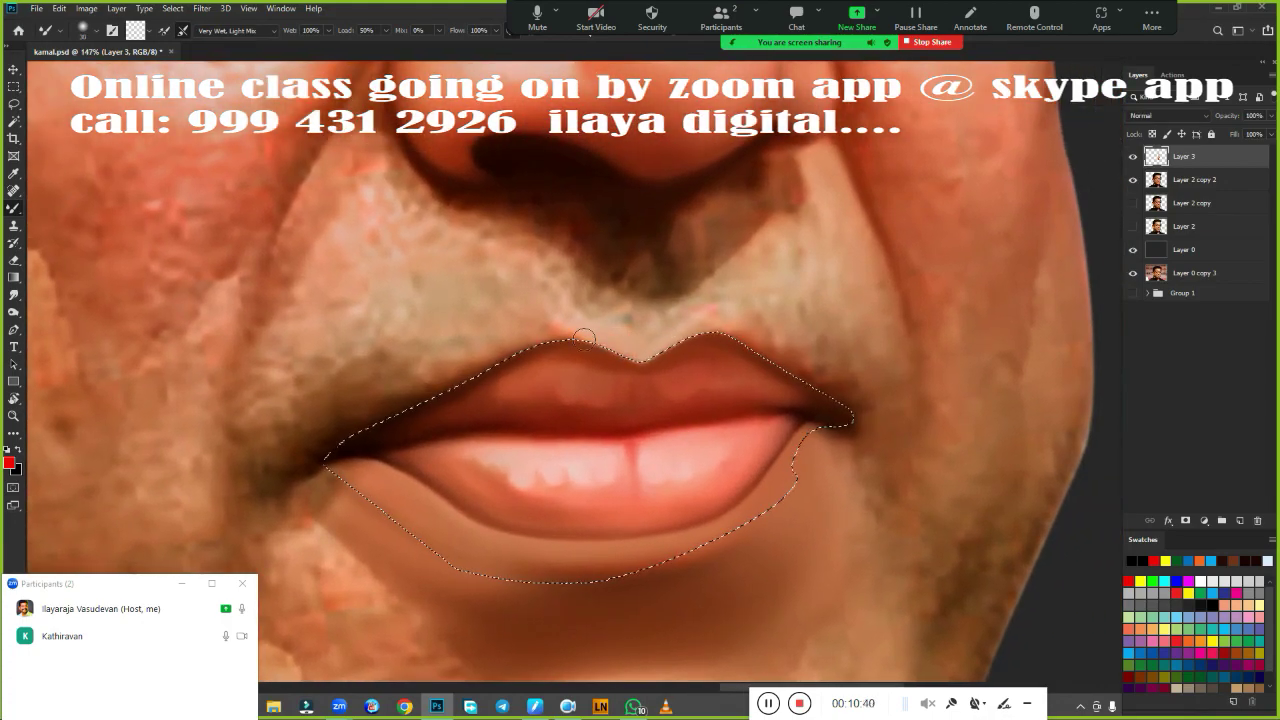
drag(540, 360, 409, 417)
drag(330, 450, 440, 385)
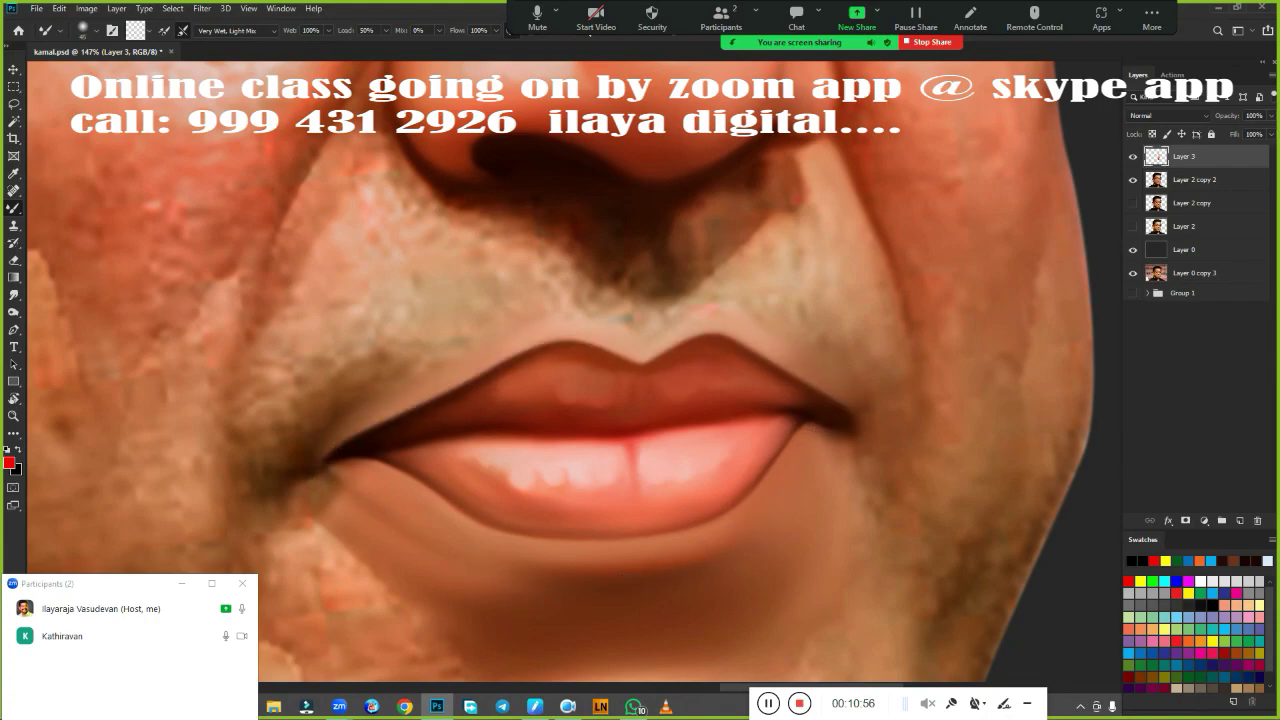
key(ctrl+d)
scroll(650, 515, down, 3)
scroll(729, 406, up, 1)
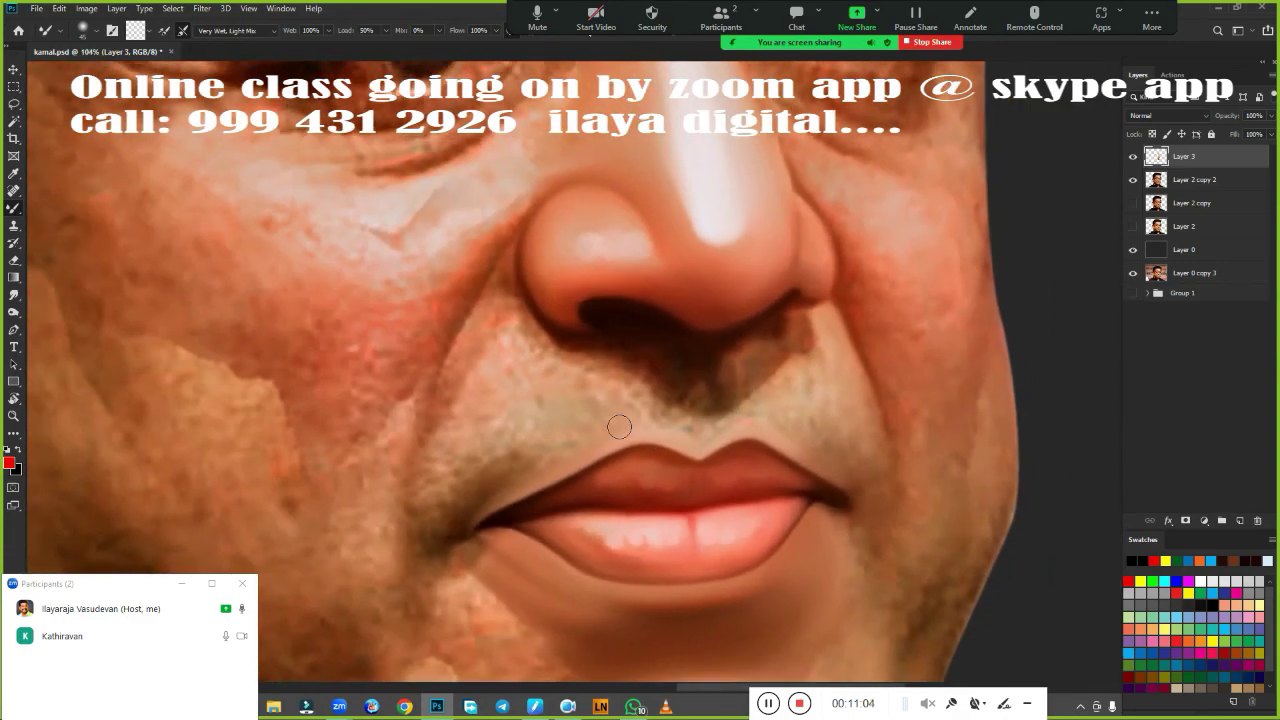
Trace the area between nose and mouth with a path and load it as a selection.
key(p)
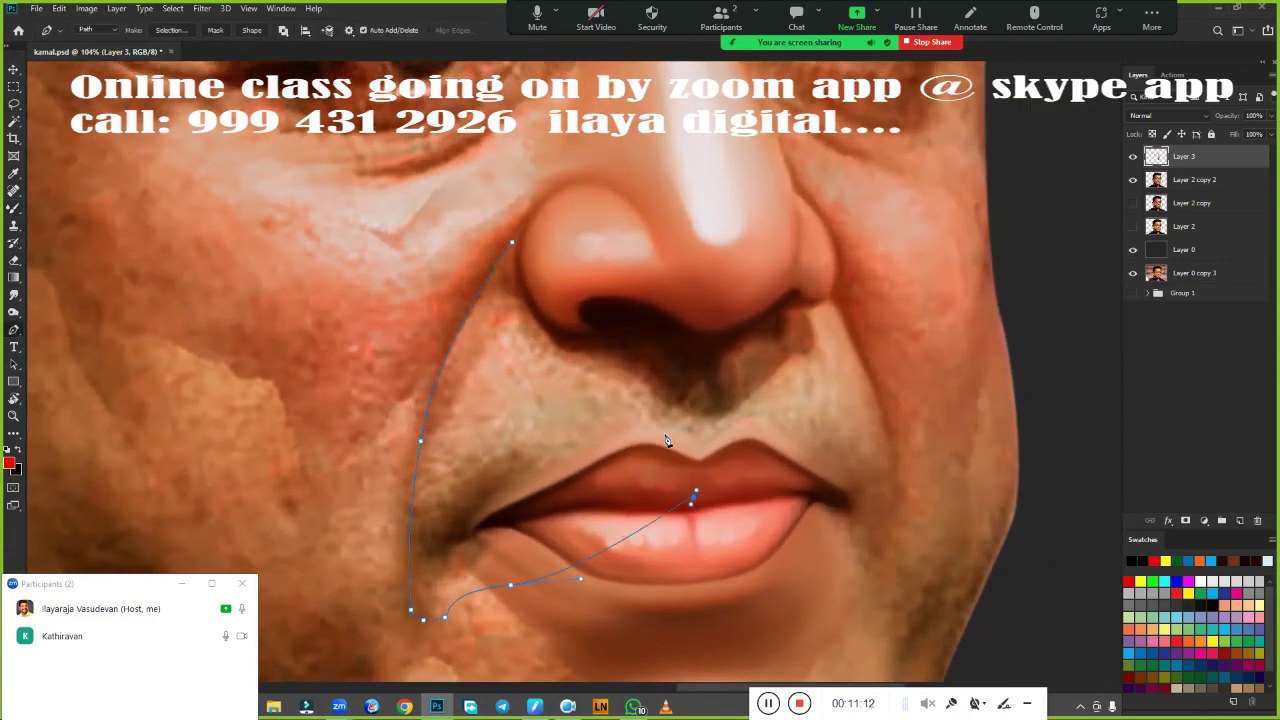
scroll(538, 330, up, 2)
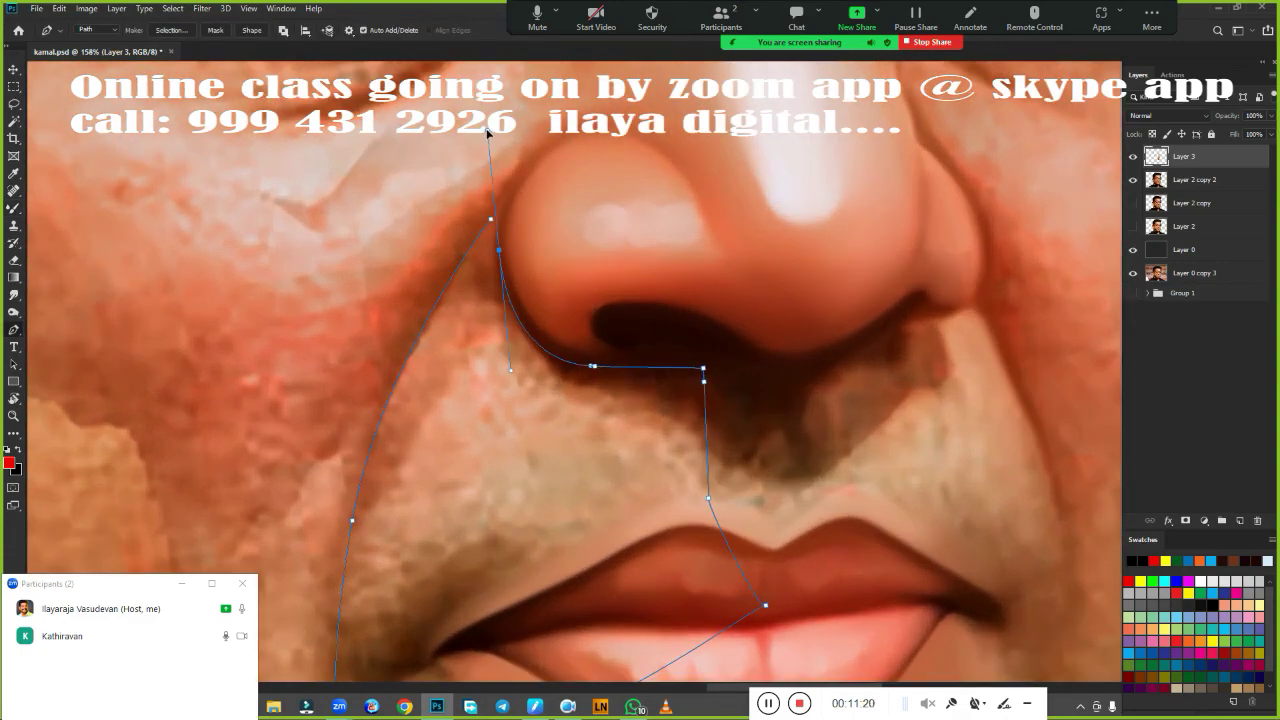
scroll(641, 357, down, 1)
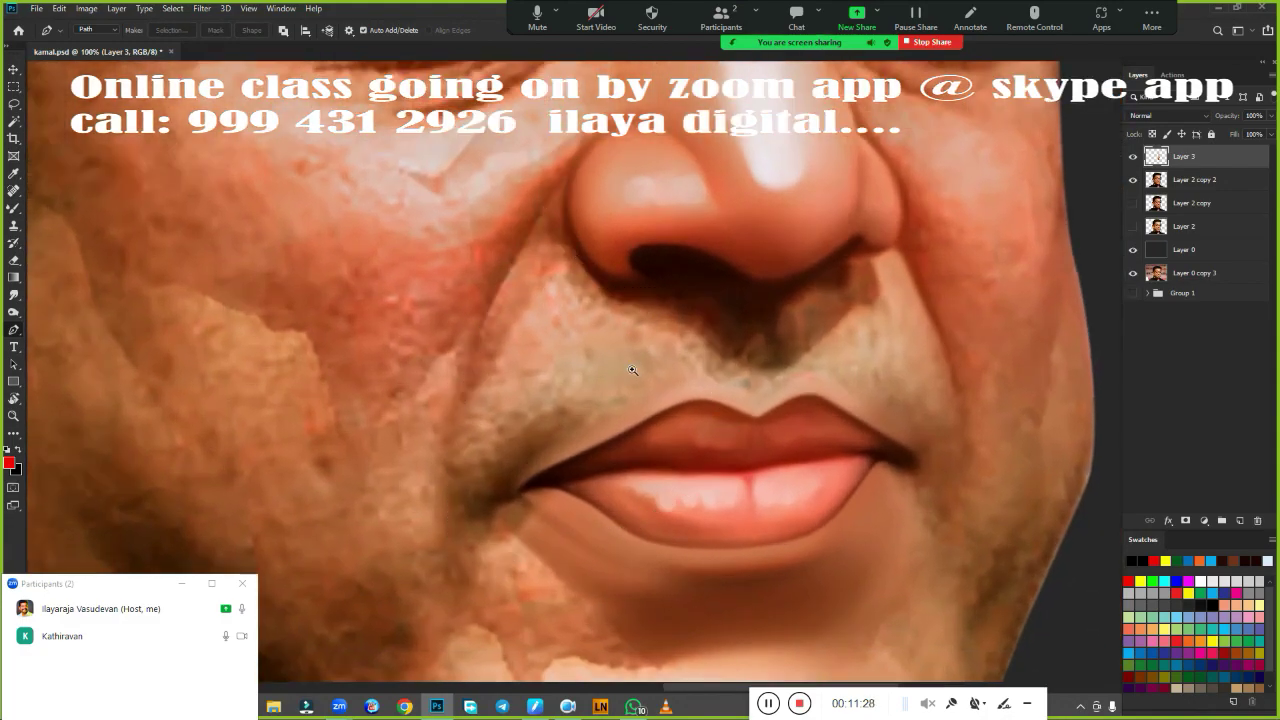
key(ctrl+Return)
Smudge the skin beside the nose, under the nostril and above the upper lip smooth.
drag(560, 240, 610, 285)
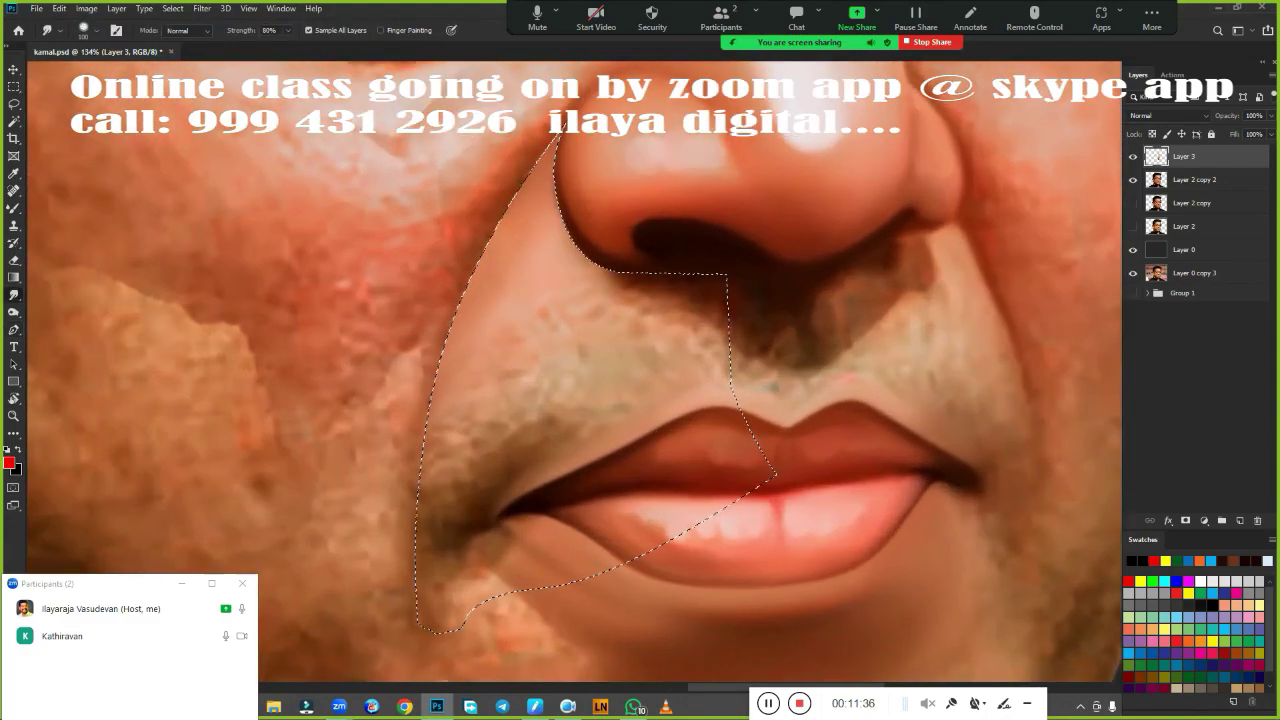
drag(525, 150, 555, 215)
mouse_move(590, 265)
mouse_down()
mouse_move(715, 300)
mouse_move(715, 330)
mouse_up()
drag(460, 450, 455, 500)
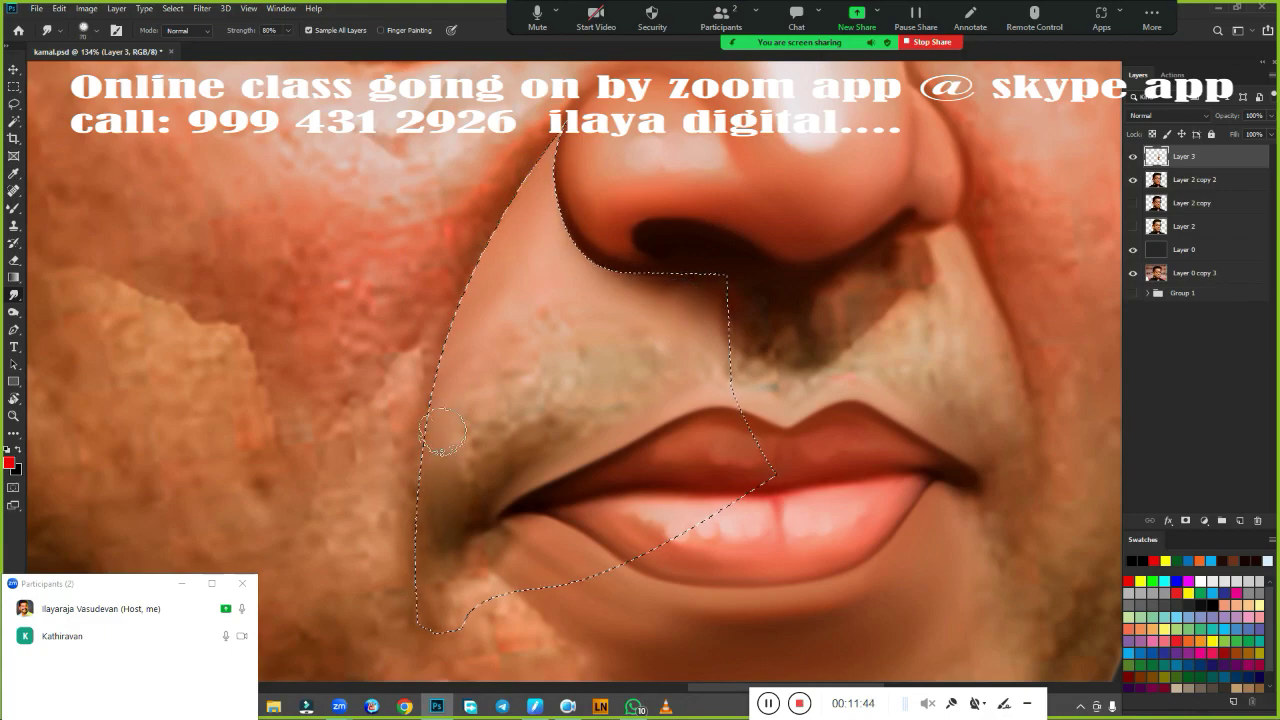
mouse_move(440, 405)
mouse_down()
mouse_move(500, 480)
mouse_move(590, 355)
mouse_move(740, 290)
mouse_up()
drag(480, 330, 440, 390)
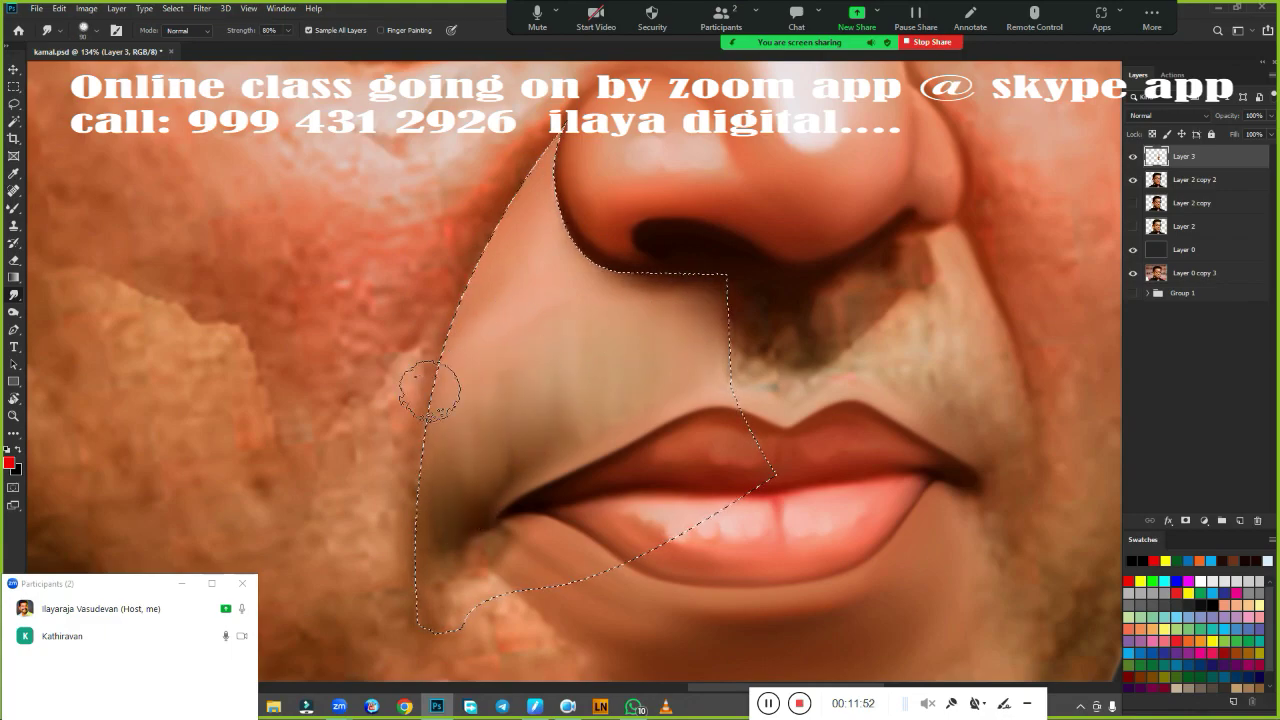
drag(540, 130, 520, 240)
Smudge the cheek edge and skin toward the left mouth corner smooth.
drag(465, 320, 465, 260)
drag(590, 265, 675, 270)
mouse_move(487, 483)
mouse_down()
mouse_move(470, 560)
mouse_move(480, 600)
mouse_up()
drag(460, 410, 530, 440)
drag(630, 280, 690, 300)
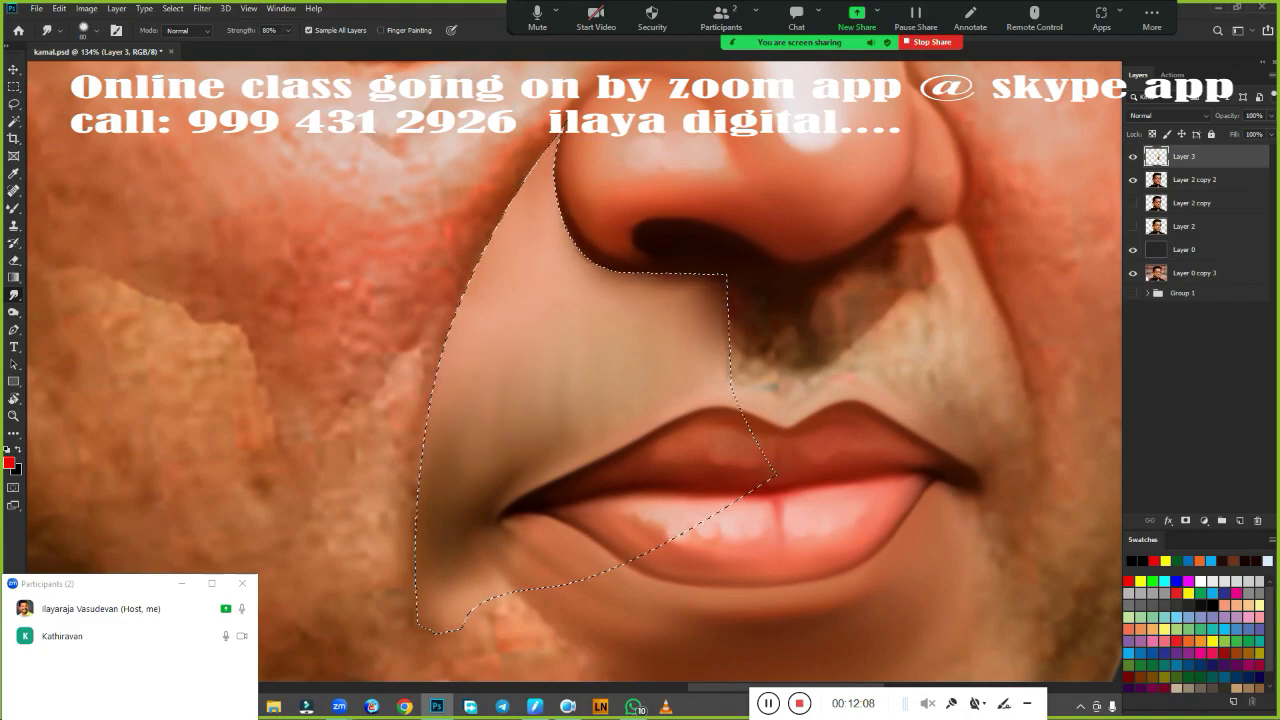
scroll(608, 334, up, 3)
key(b)
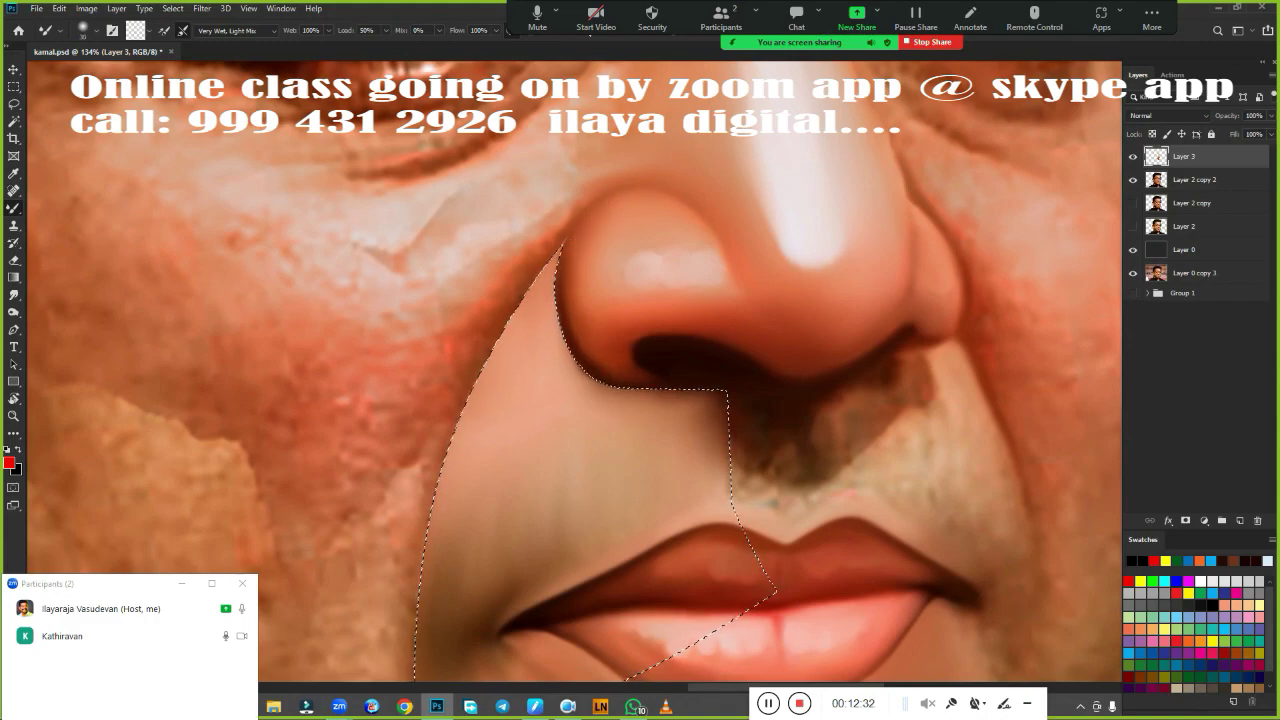
Smudge the painted skin beside the mouth, then clear the selection.
scroll(651, 257, down, 5)
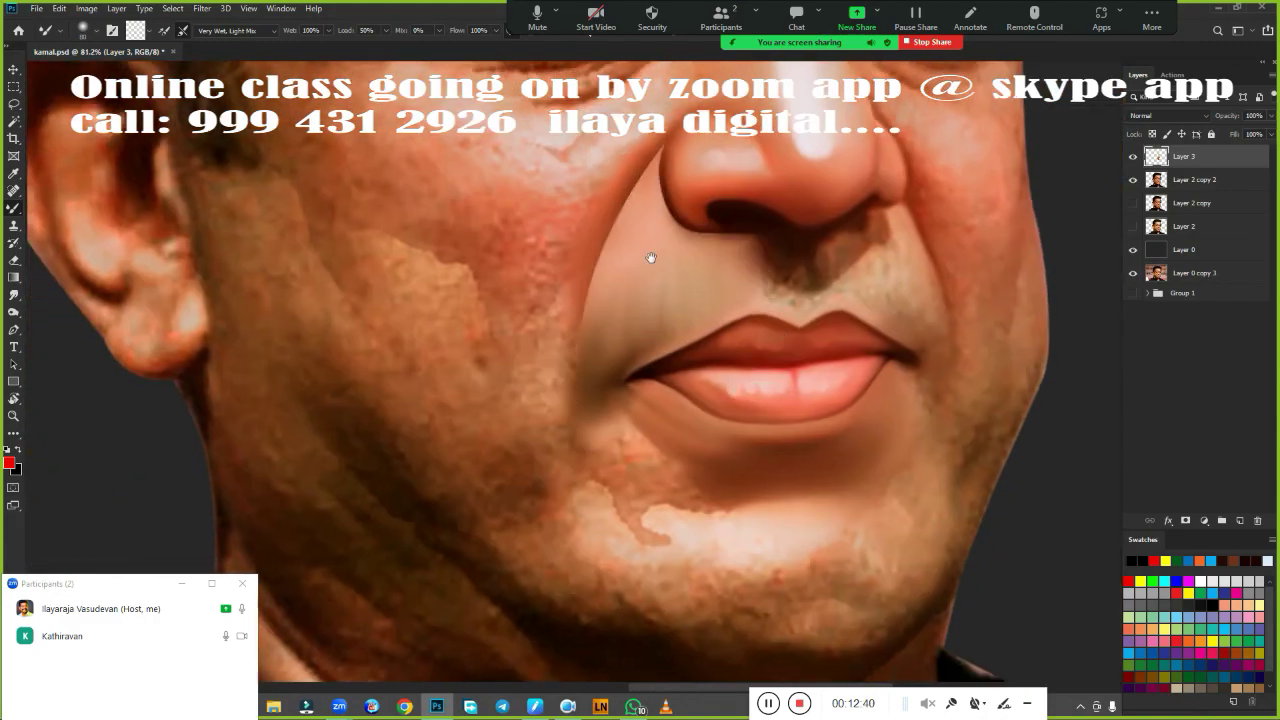
scroll(610, 510, down, 2)
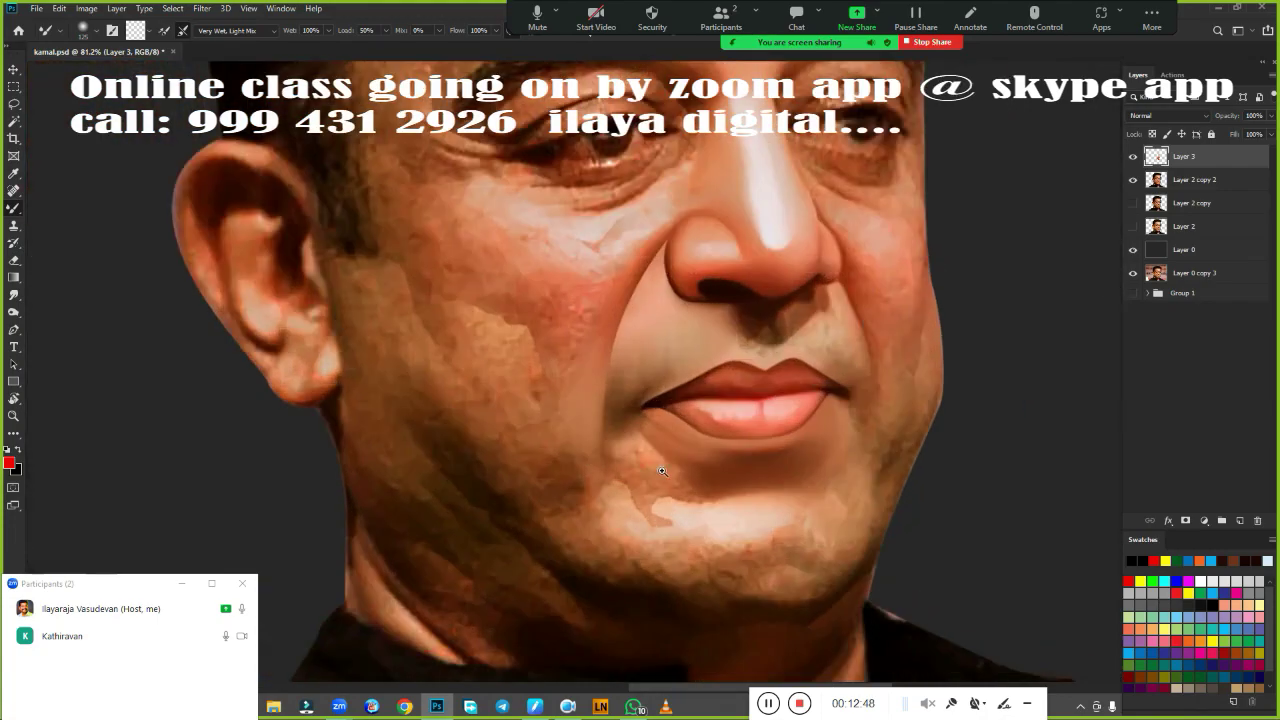
scroll(610, 510, up, 1)
scroll(610, 510, up, 2)
scroll(610, 510, up, 2)
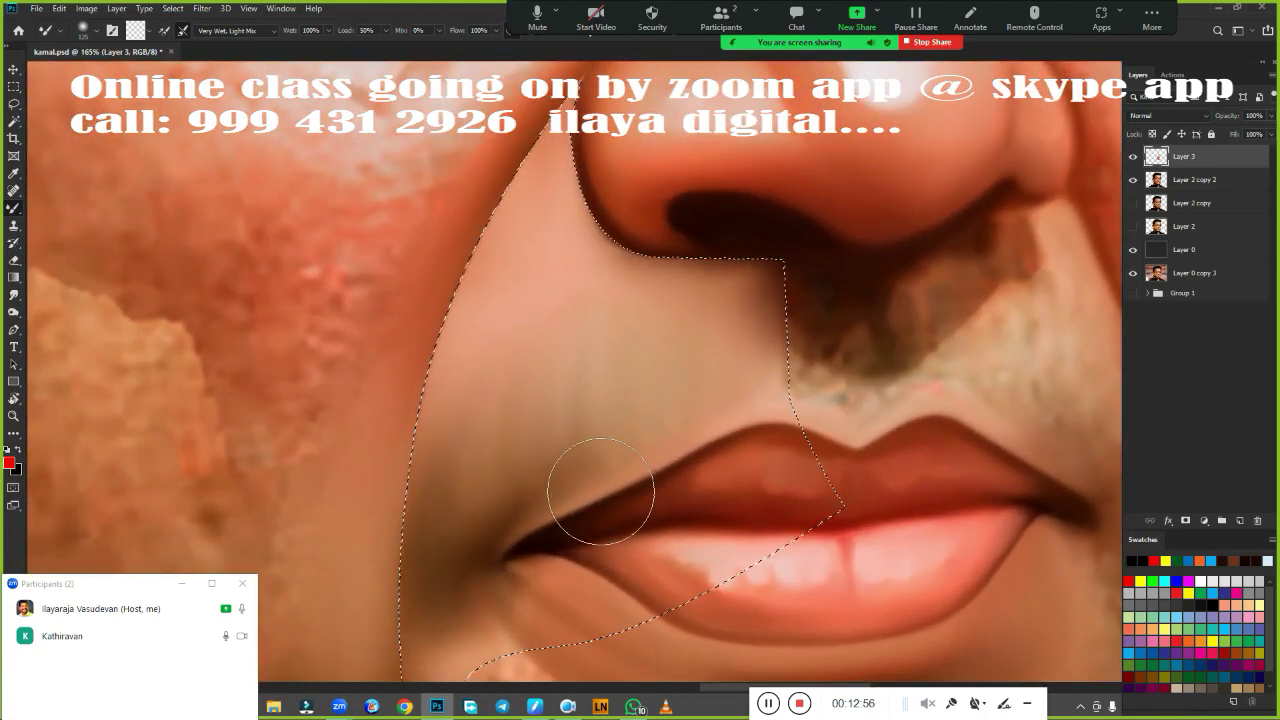
scroll(600, 486, down, 5)
scroll(570, 430, up, 4)
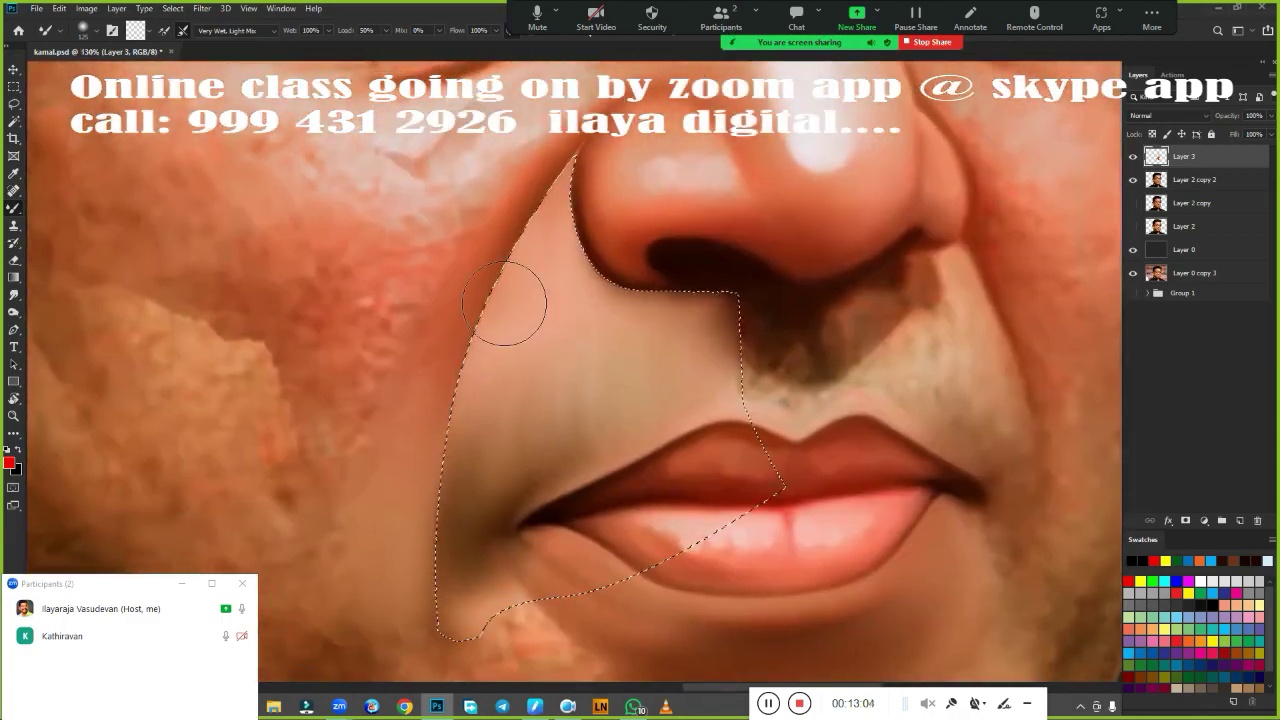
key(r)
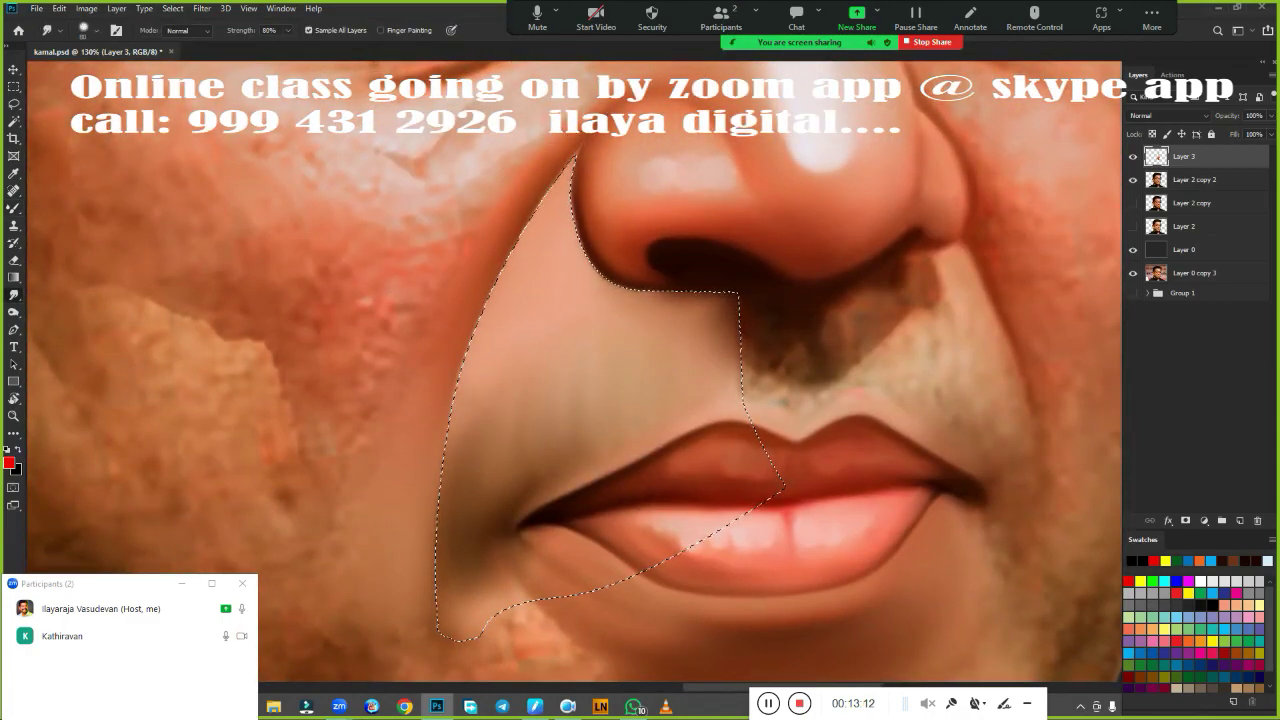
scroll(570, 480, down, 4)
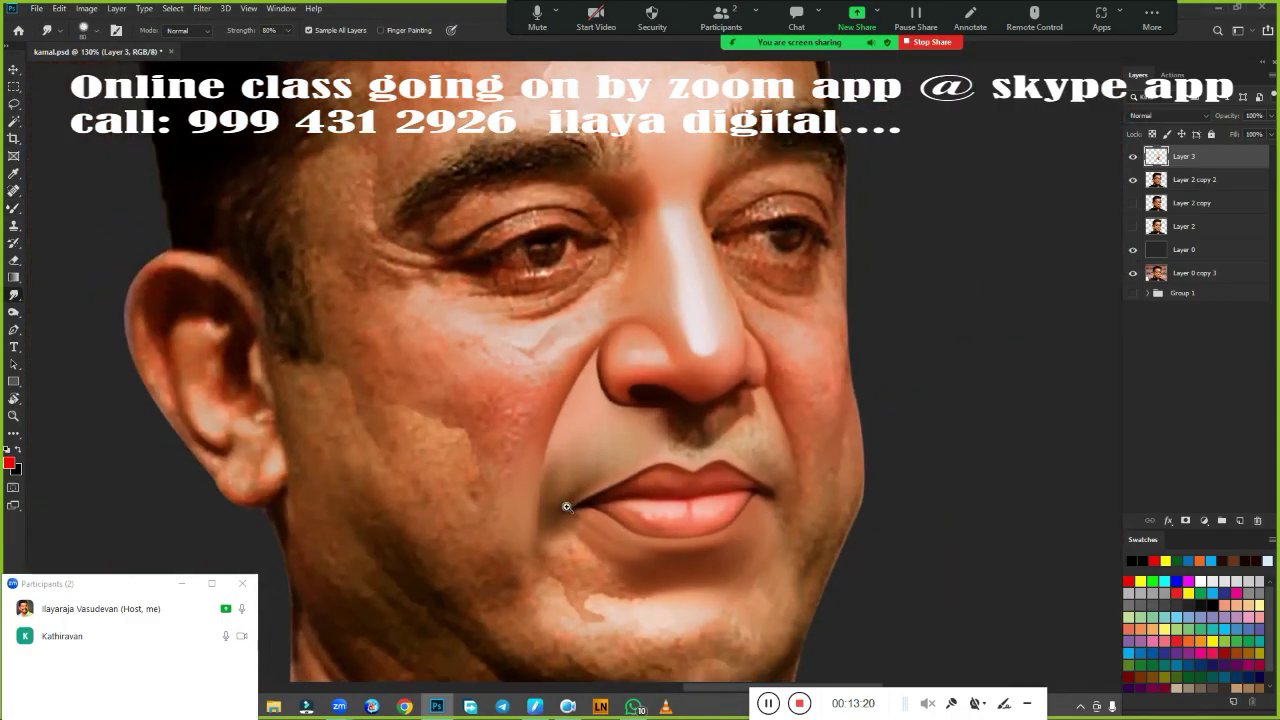
scroll(570, 480, up, 4)
key(ctrl+d)
Hide Layer 3 to compare and add a new empty Layer 4.
key(e)
scroll(570, 480, down, 1)
scroll(680, 490, down, 5)
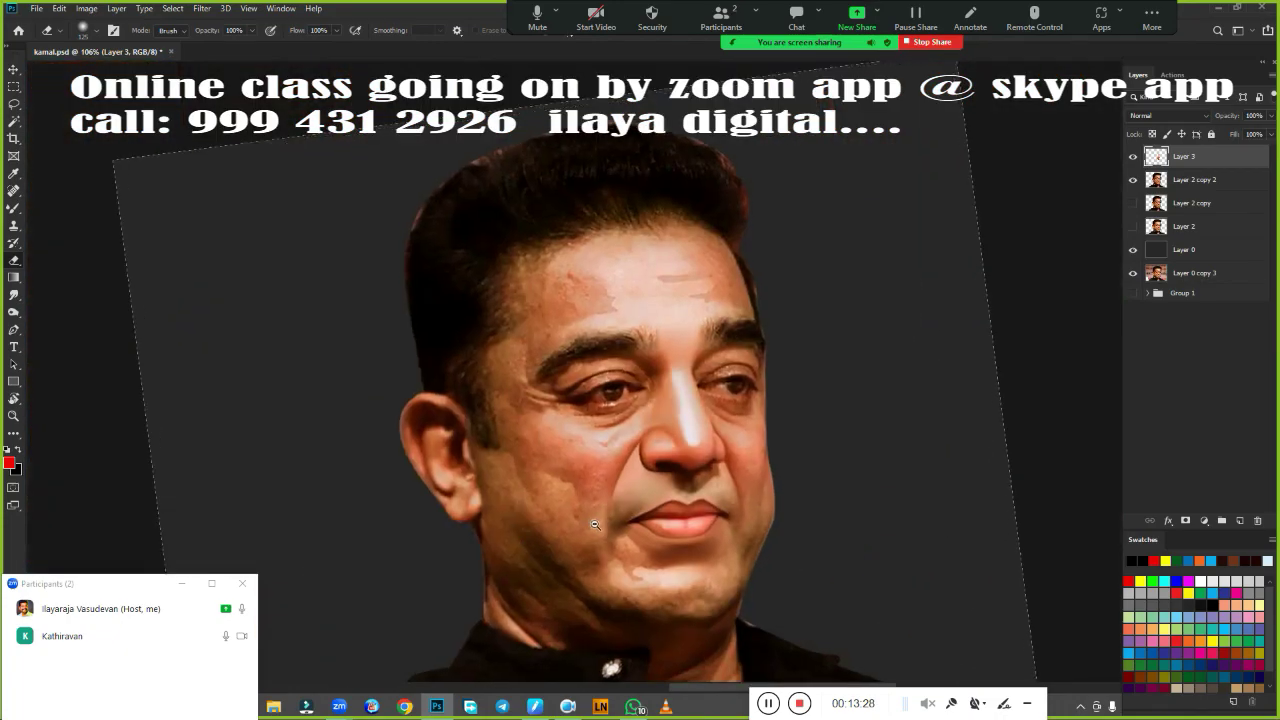
scroll(680, 490, up, 6)
click(1134, 157)
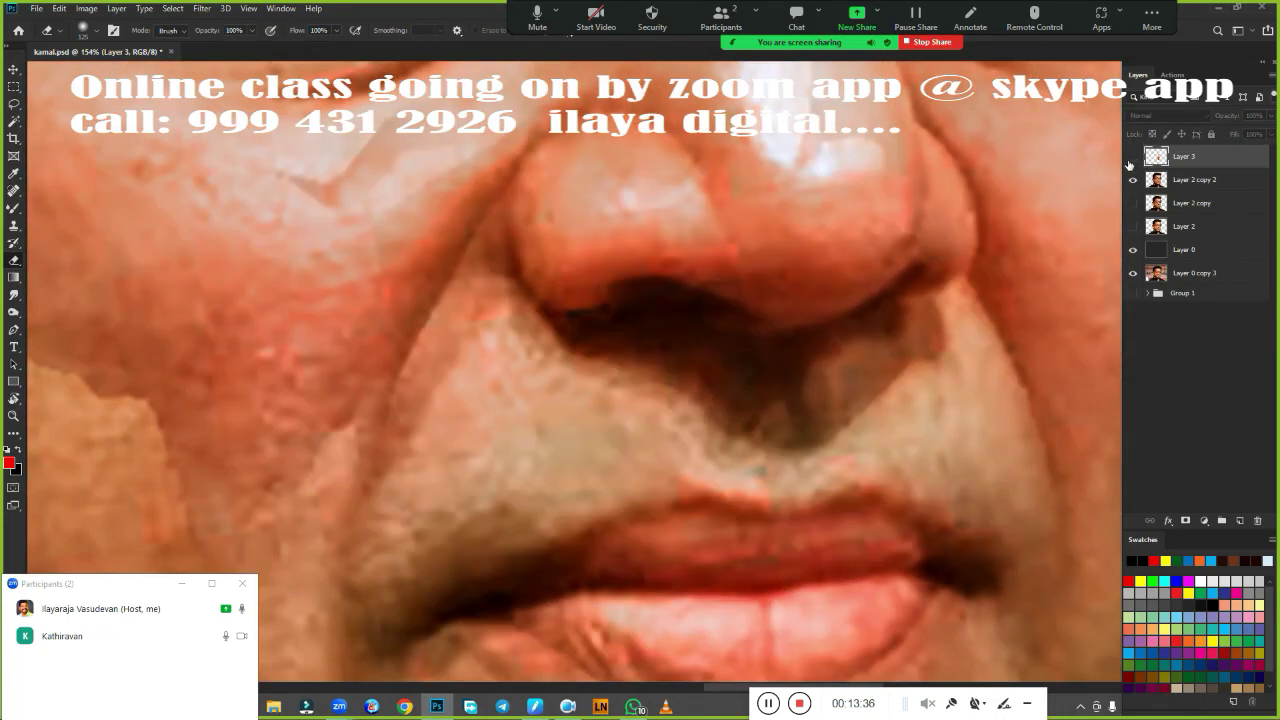
scroll(757, 448, up, 2)
key(ctrl+shift+alt+n)
key(b)
scroll(520, 460, down, 2)
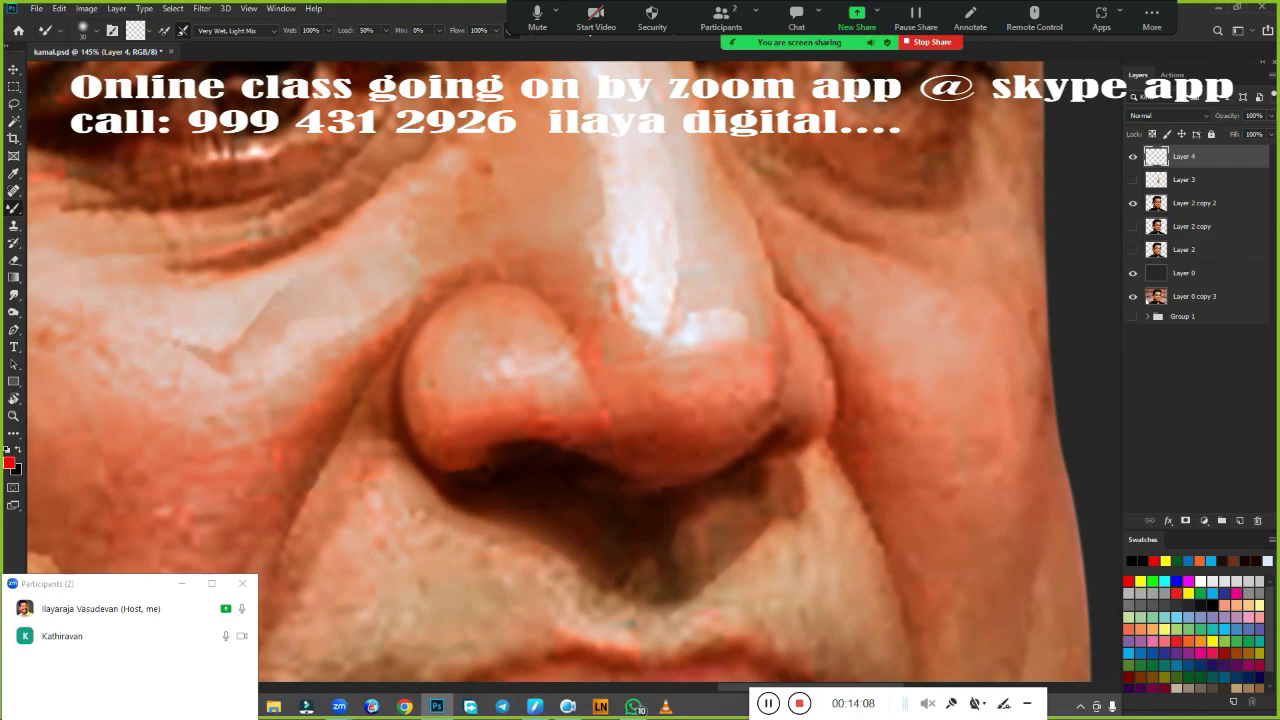
Show and select Layer 3, then erase the grey specks along the nose's left edge.
click(1133, 180)
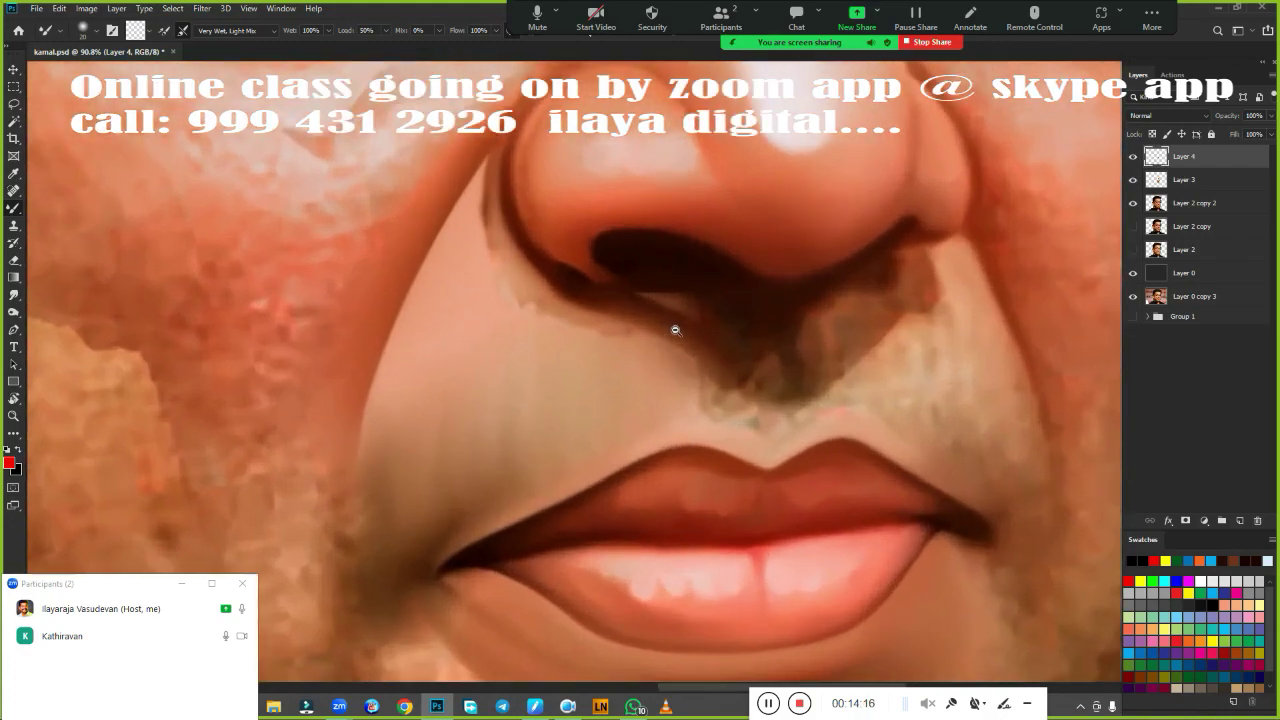
drag(677, 329, 640, 418)
key(e)
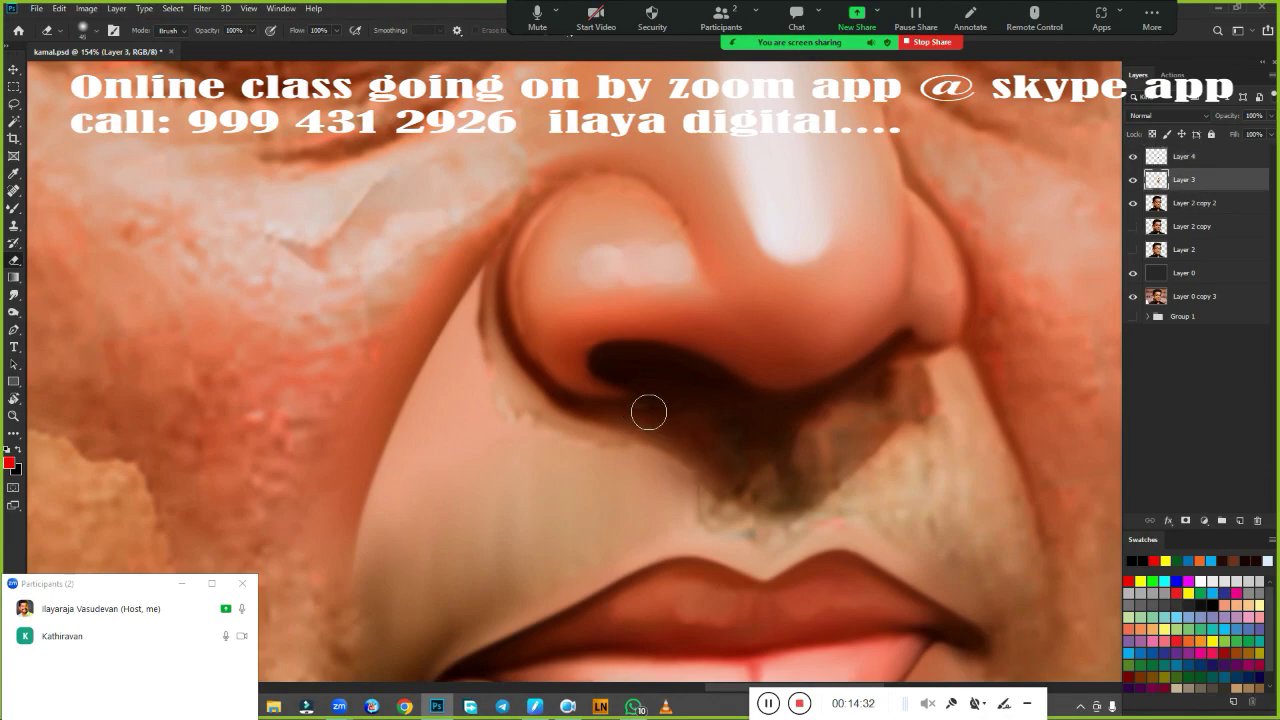
click(1160, 178)
mouse_move(485, 372)
mouse_down()
mouse_move(571, 451)
mouse_move(488, 275)
mouse_up()
key(r)
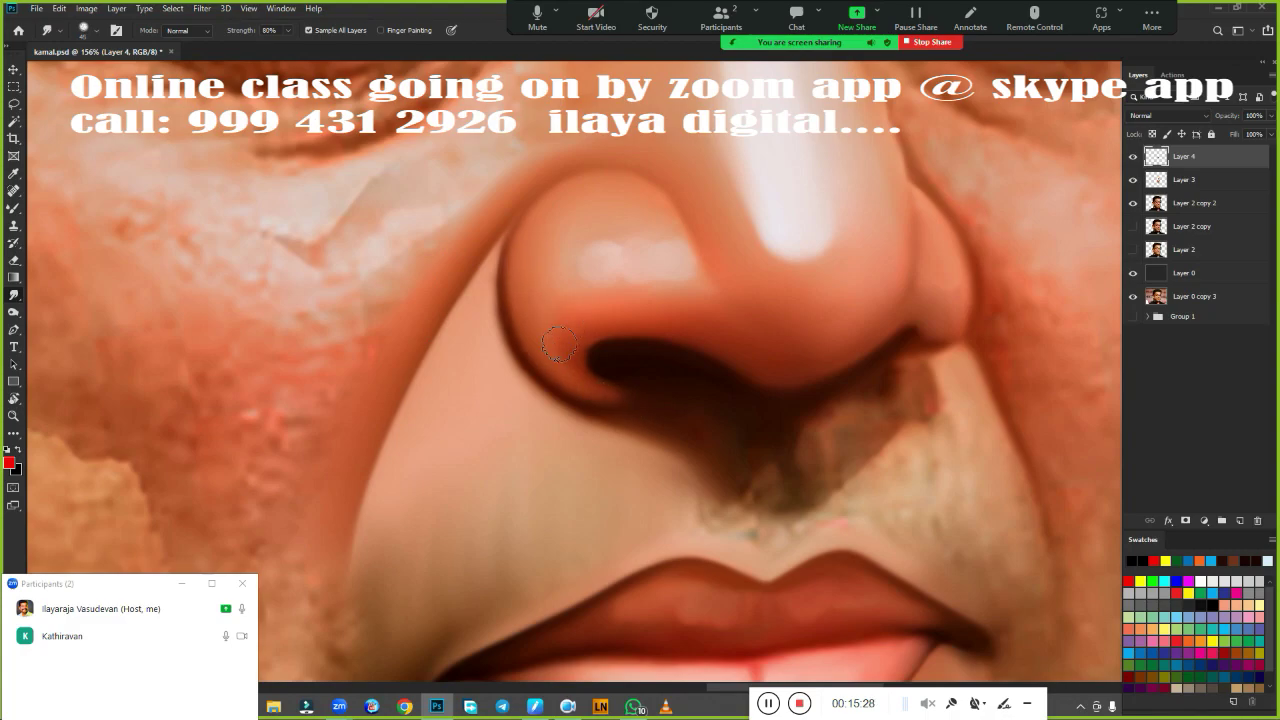
scroll(550, 350, up, 5)
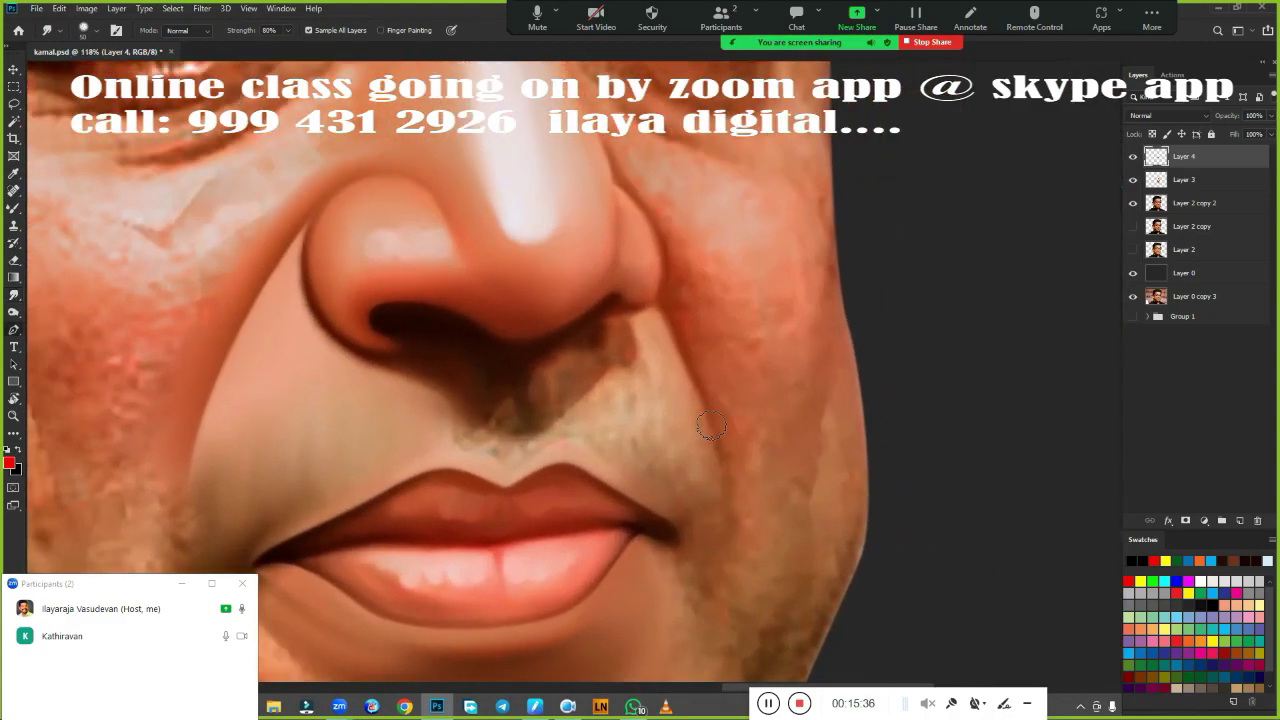
Outline the cheek right of the nose with a closed path and make it a selection.
key(p)
click(846, 445)
click(816, 257)
click(798, 191)
drag(691, 139, 748, 160)
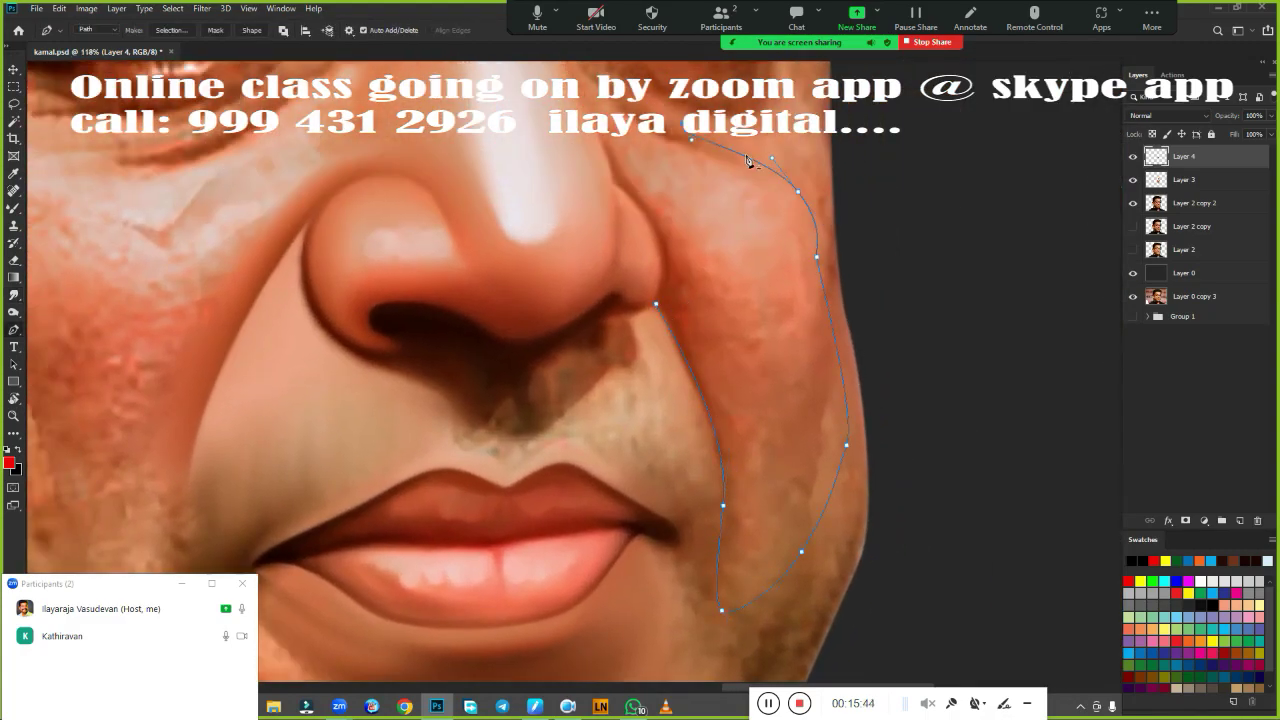
click(659, 311)
right_click(612, 368)
click(660, 385)
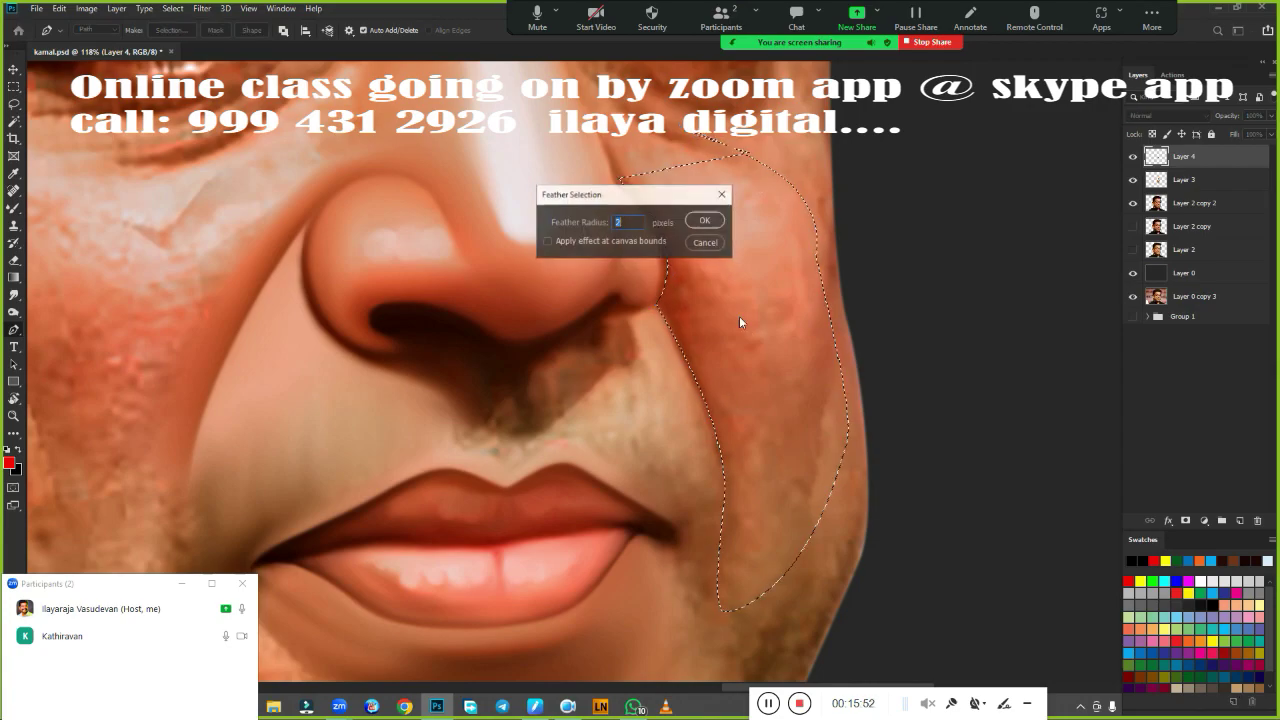
key(Return)
Blend the right cheek skin with the Mixer Brush and feather the selection 2 px.
key(b)
scroll(690, 444, up, 2)
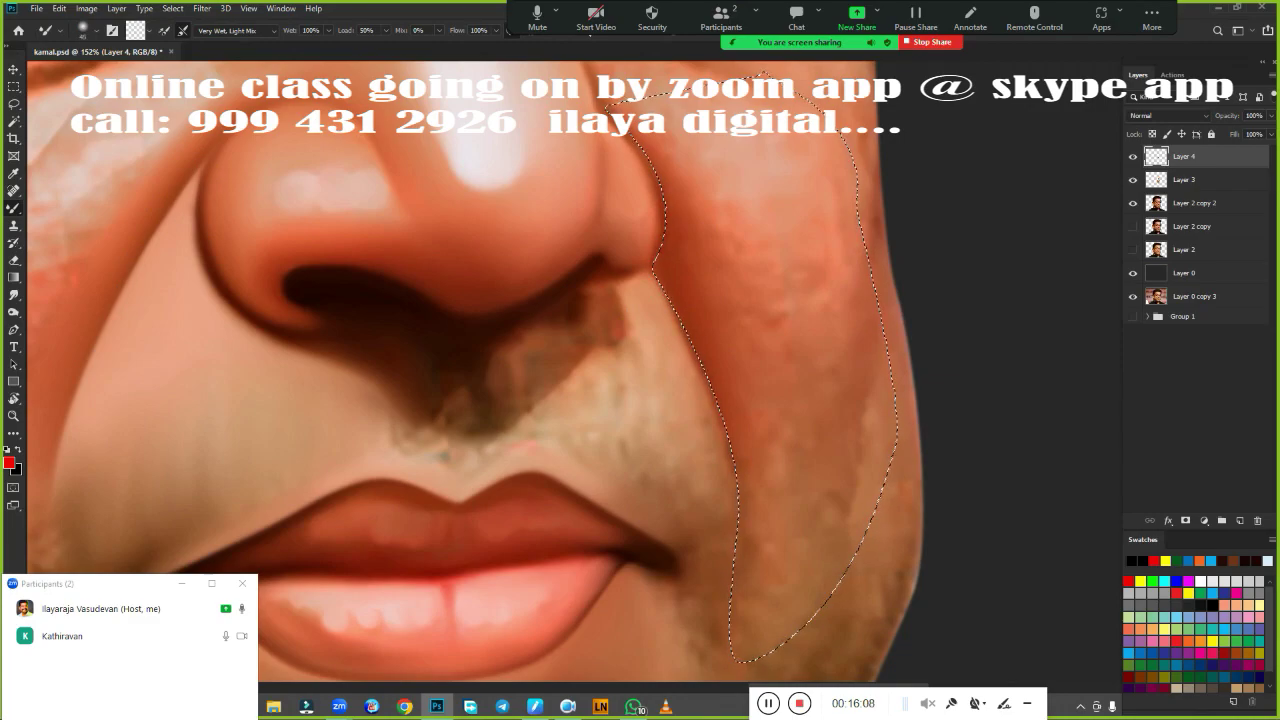
mouse_move(672, 160)
mouse_down()
mouse_move(743, 457)
mouse_move(700, 214)
mouse_move(740, 477)
mouse_up()
key(shift+F6)
key(Return)
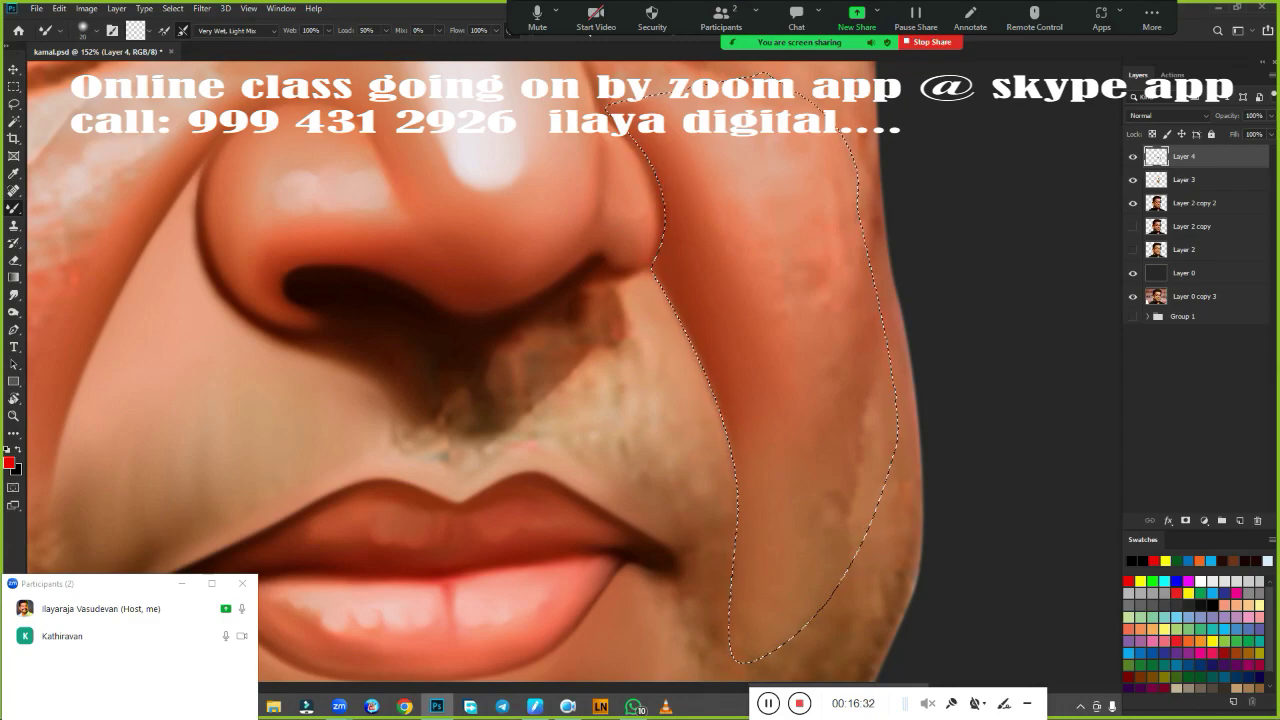
scroll(651, 372, down, 4)
scroll(416, 359, up, 3)
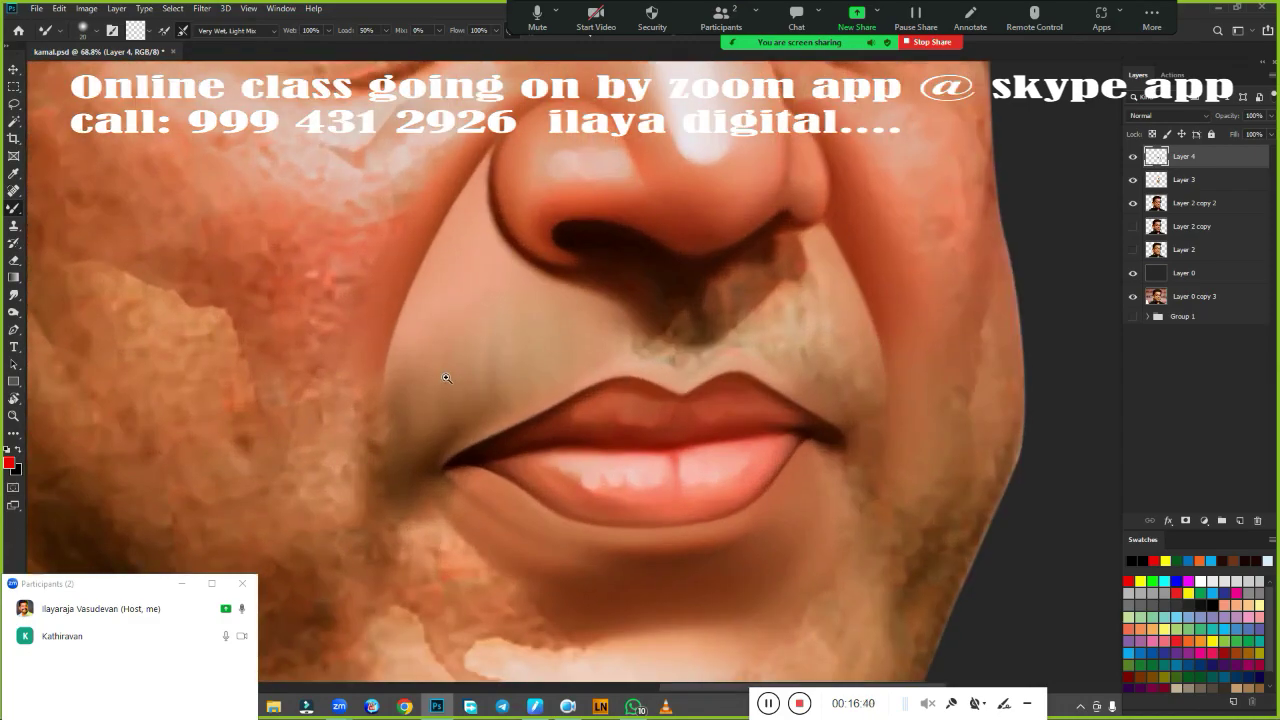
drag(1184, 179, 1257, 521)
Add a new empty Layer 5 and hide Layer 4.
click(1239, 521)
click(1133, 179)
scroll(590, 220, down, 3)
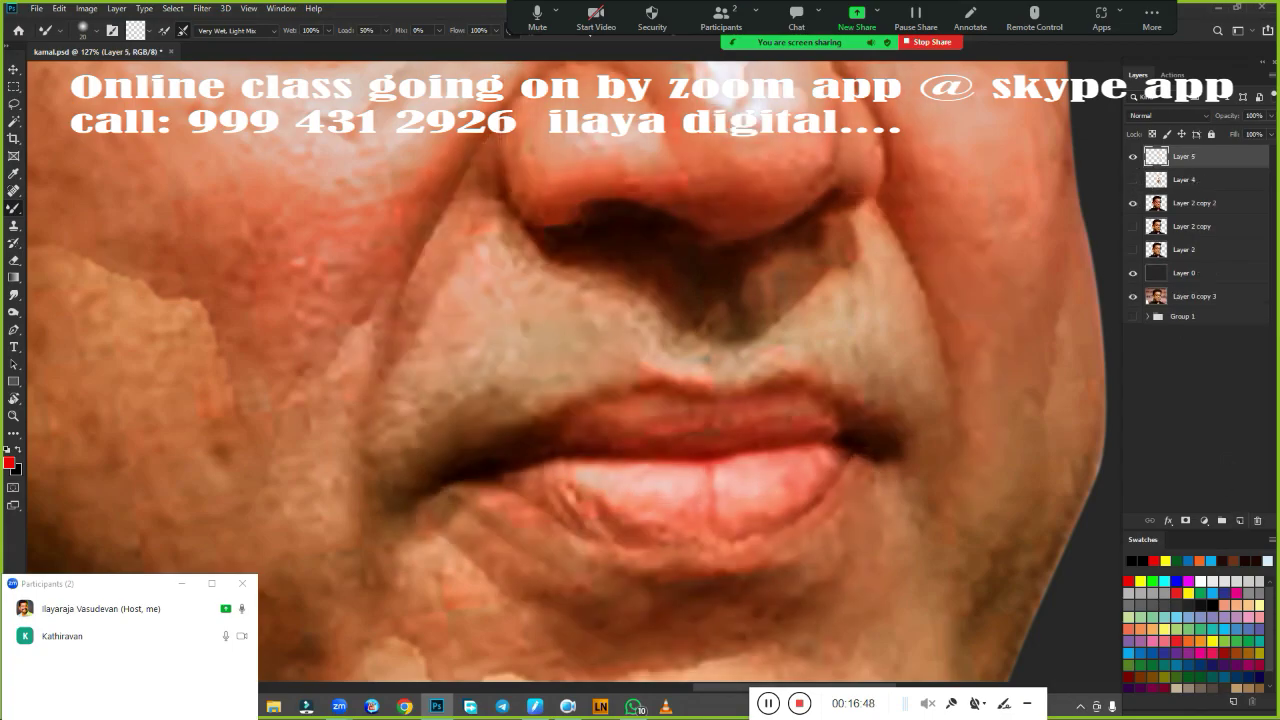
scroll(590, 220, up, 3)
scroll(590, 220, down, 2)
Select the cheek left of the nose and smudge the shadow along its nasal edge.
key(p)
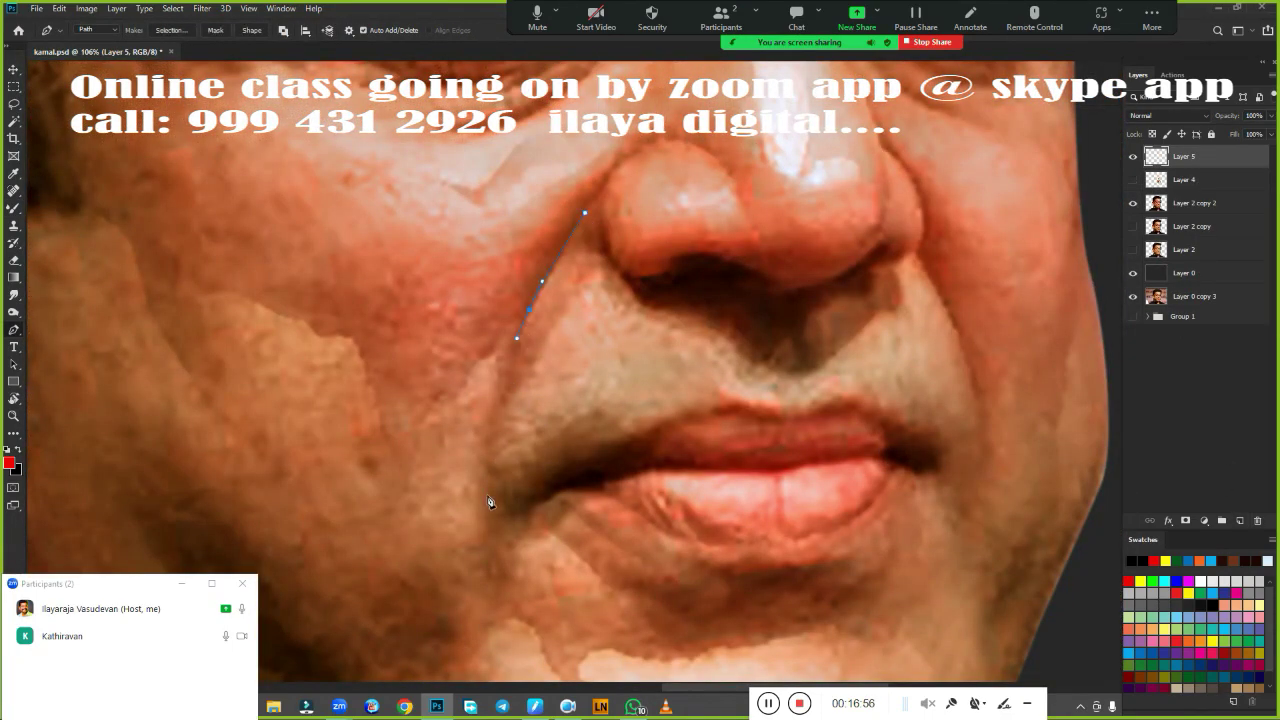
drag(231, 245, 300, 170)
click(605, 212)
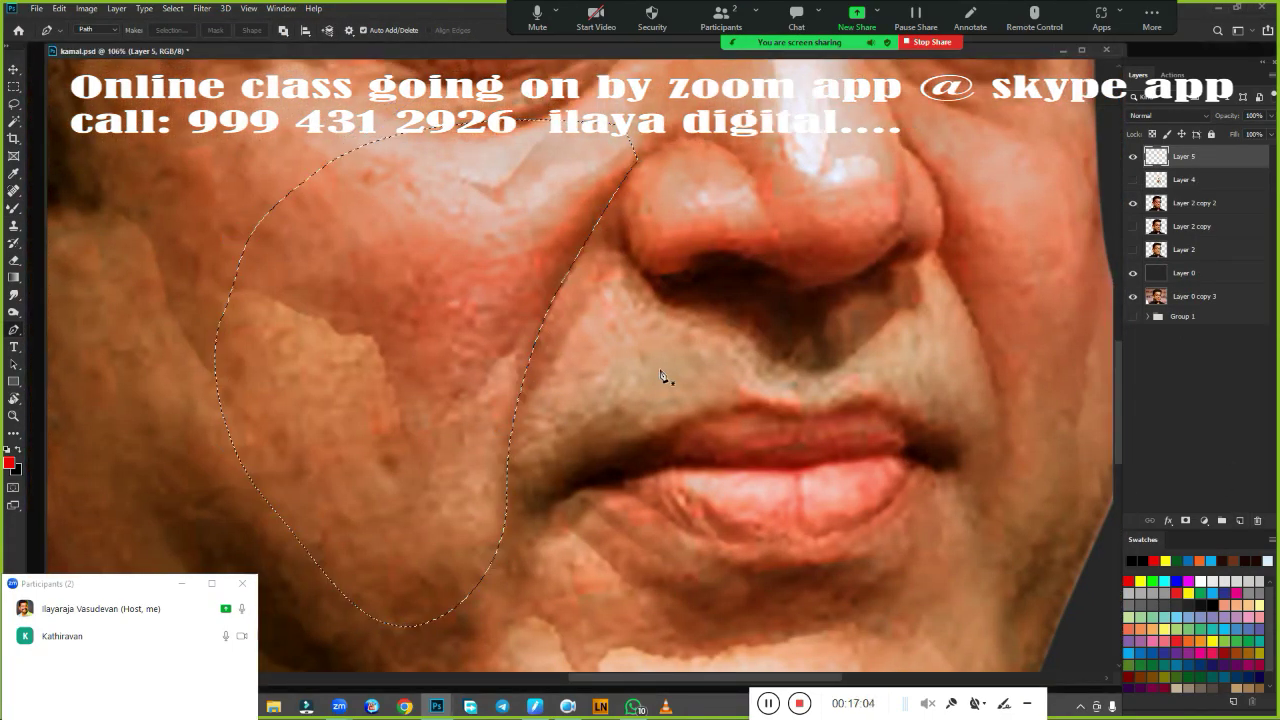
key(ctrl+Return)
drag(634, 329, 615, 432)
key(b)
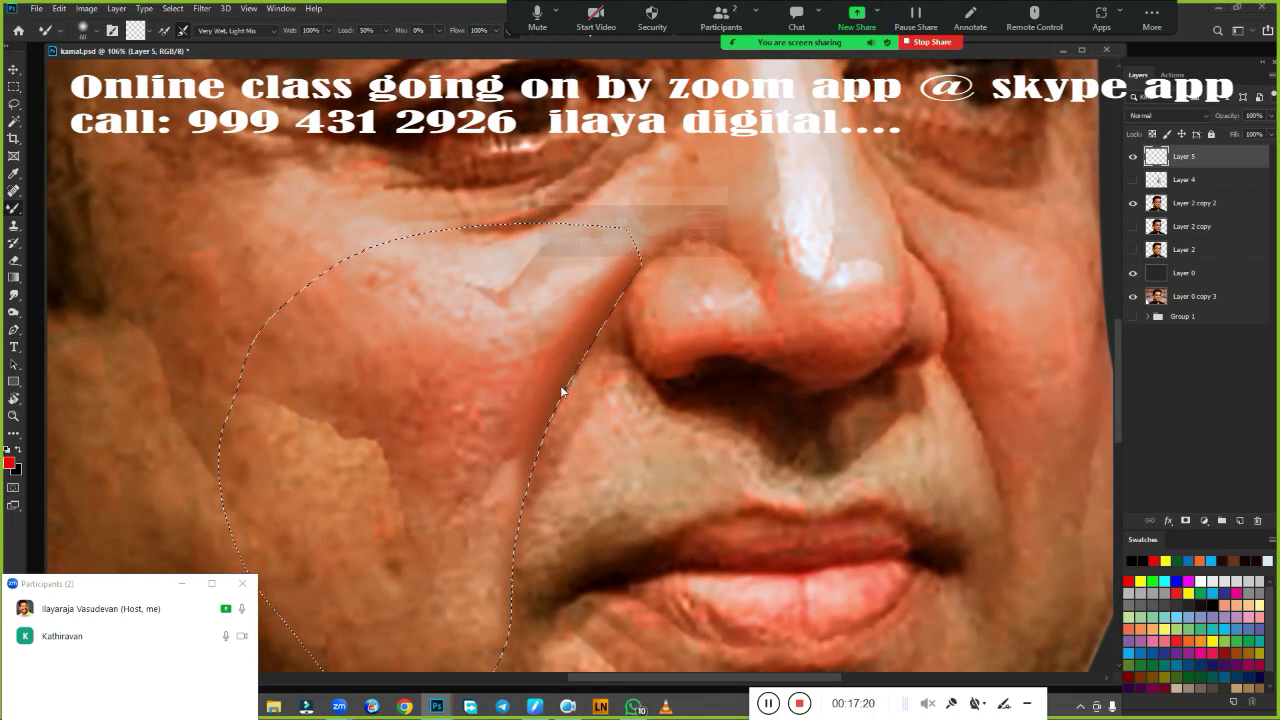
key(r)
drag(610, 345, 541, 486)
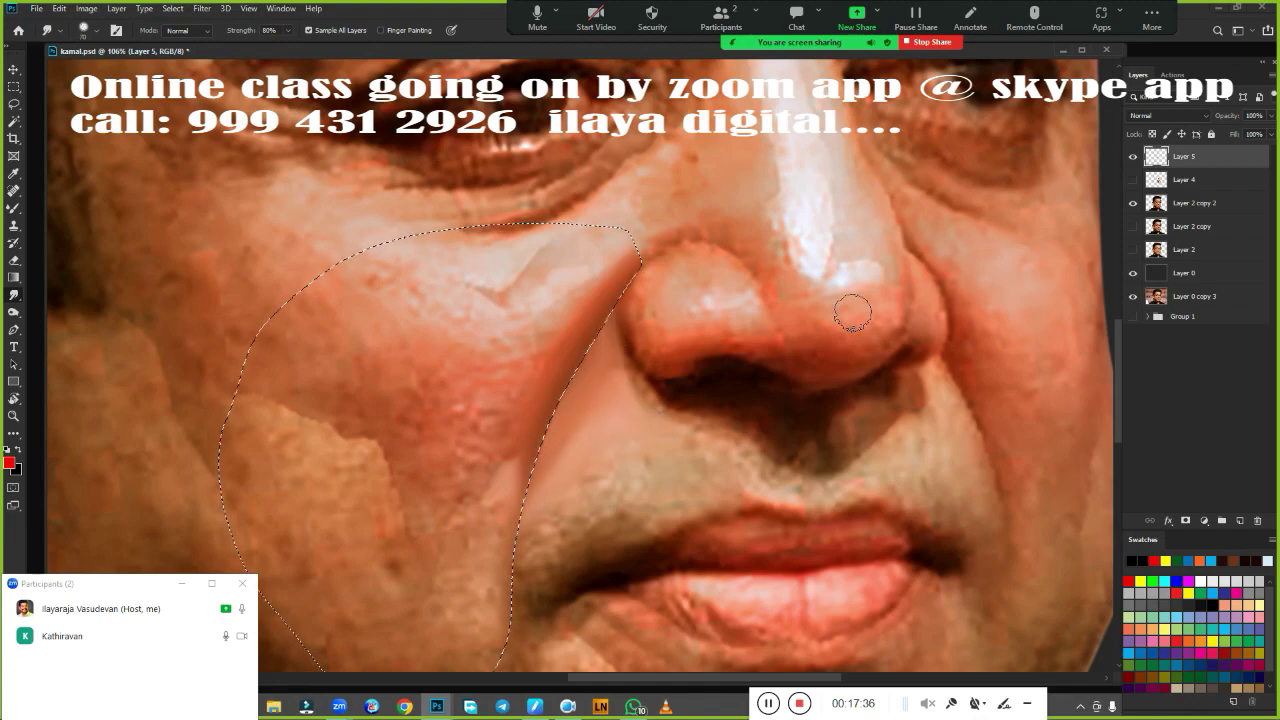
scroll(733, 365, up, 3)
Reset the canvas rotation to upright and select the Smudge tool.
key(r)
drag(733, 365, 814, 386)
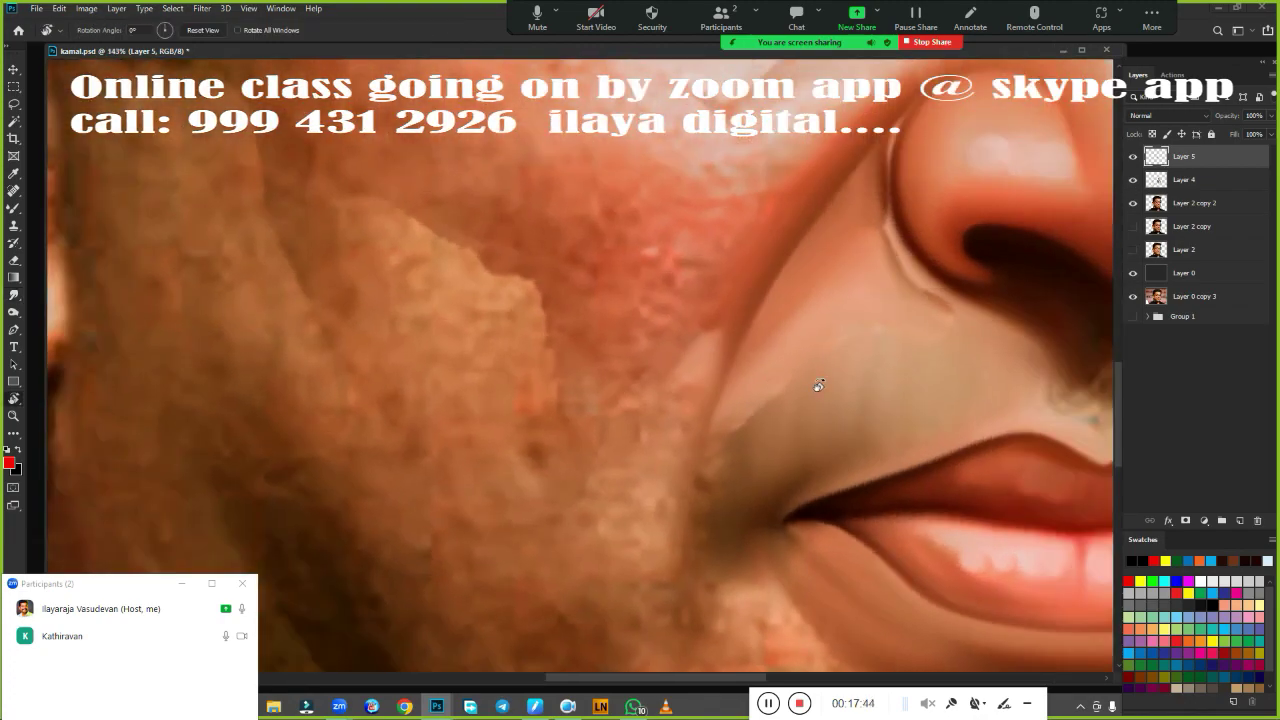
scroll(571, 414, down, 2)
key(b)
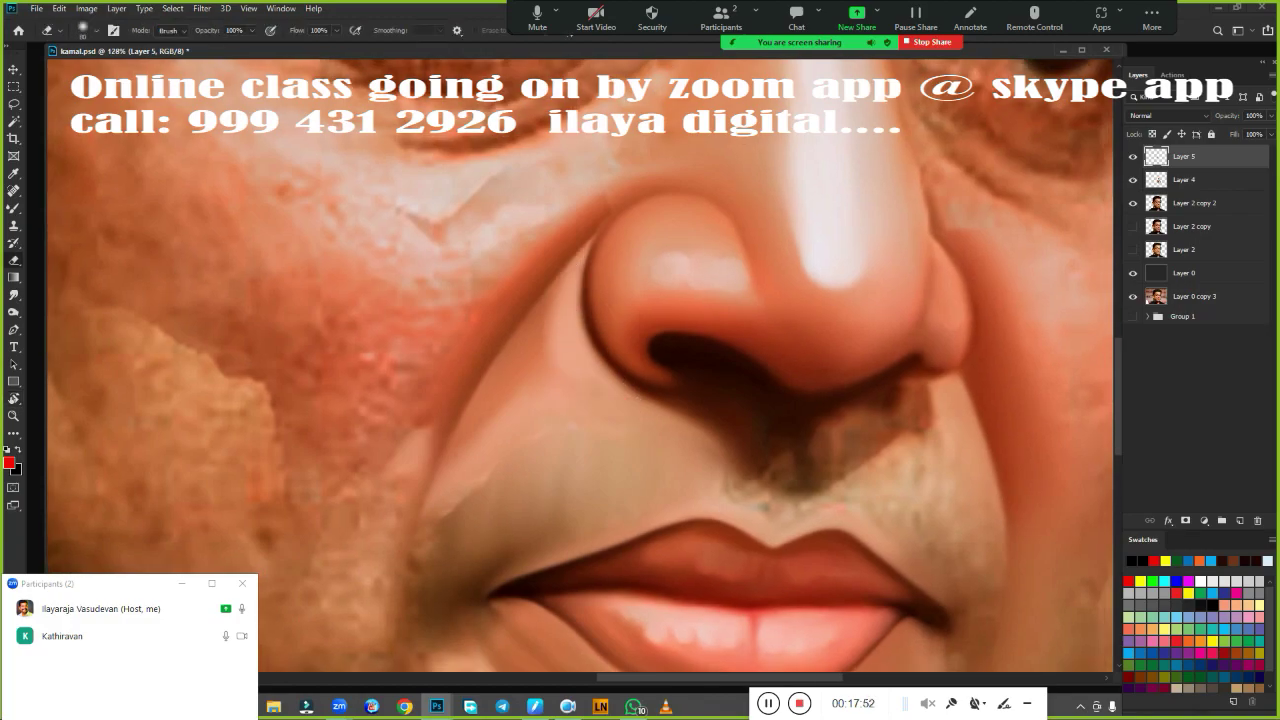
key(shift+r)
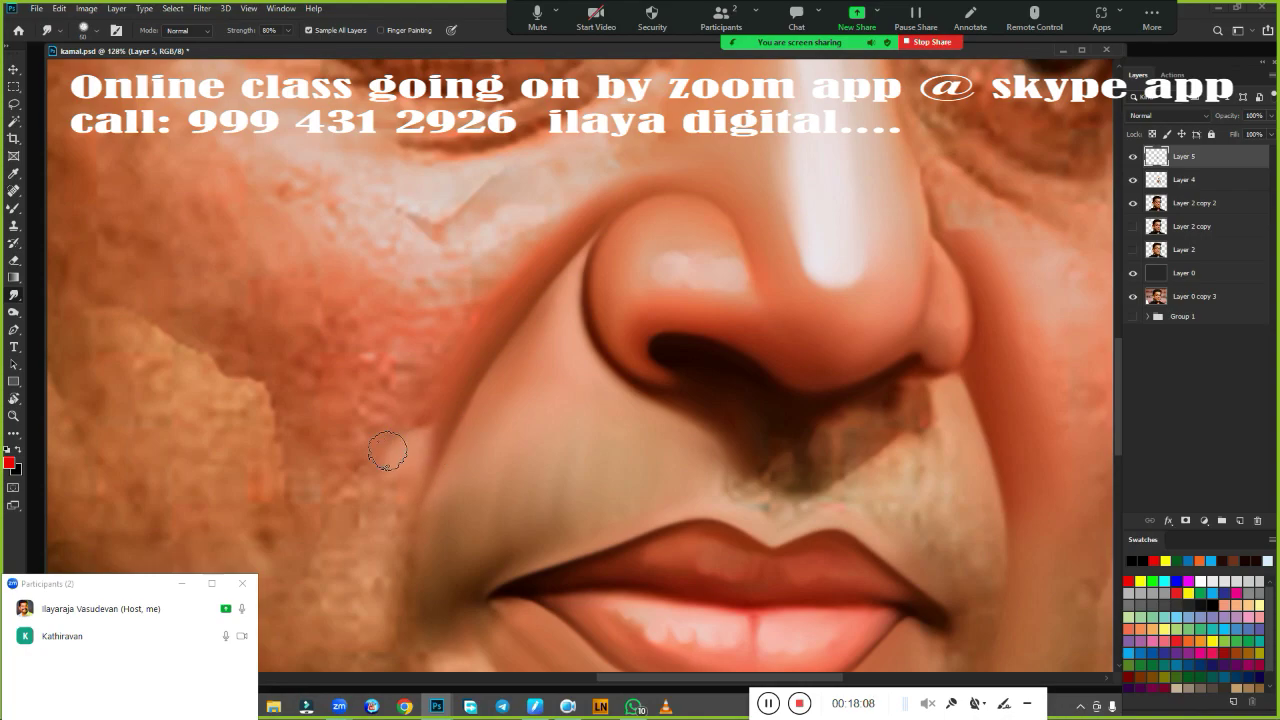
Smudge the grey patch, philtrum and nostril shadow under the nose into a soft tone.
key(ctrl+0)
scroll(857, 409, up, 5)
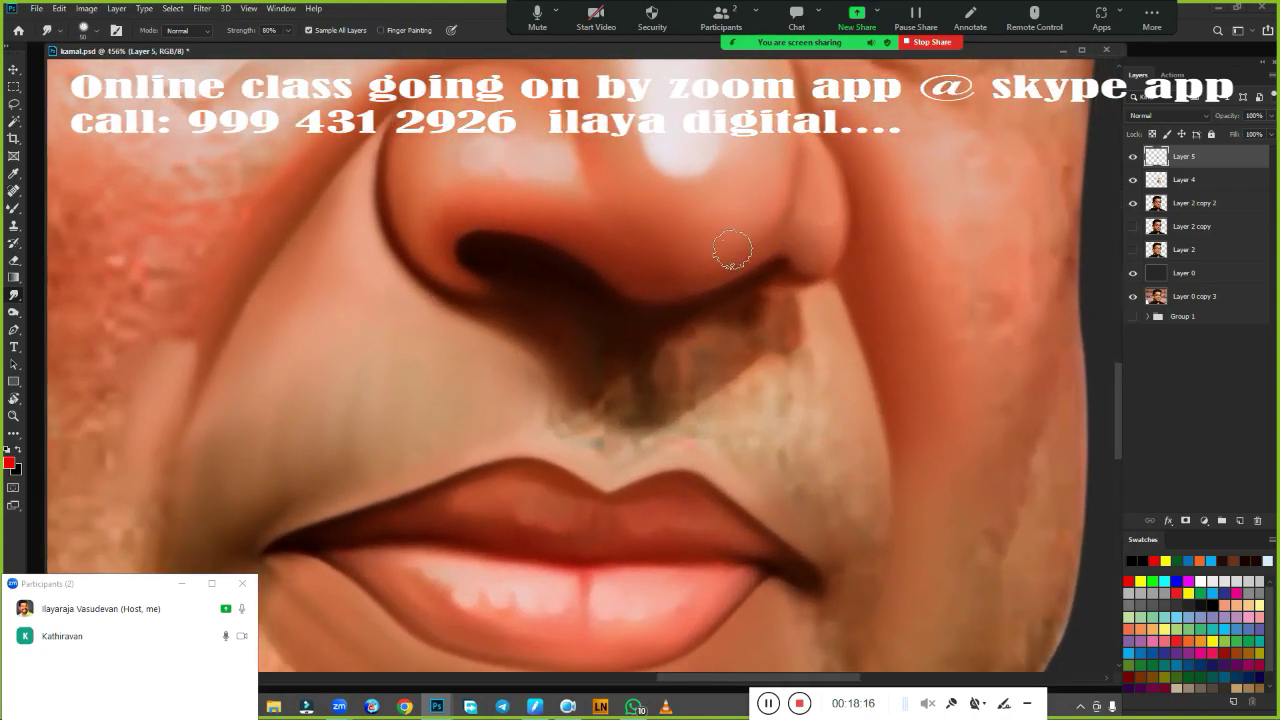
drag(732, 252, 650, 166)
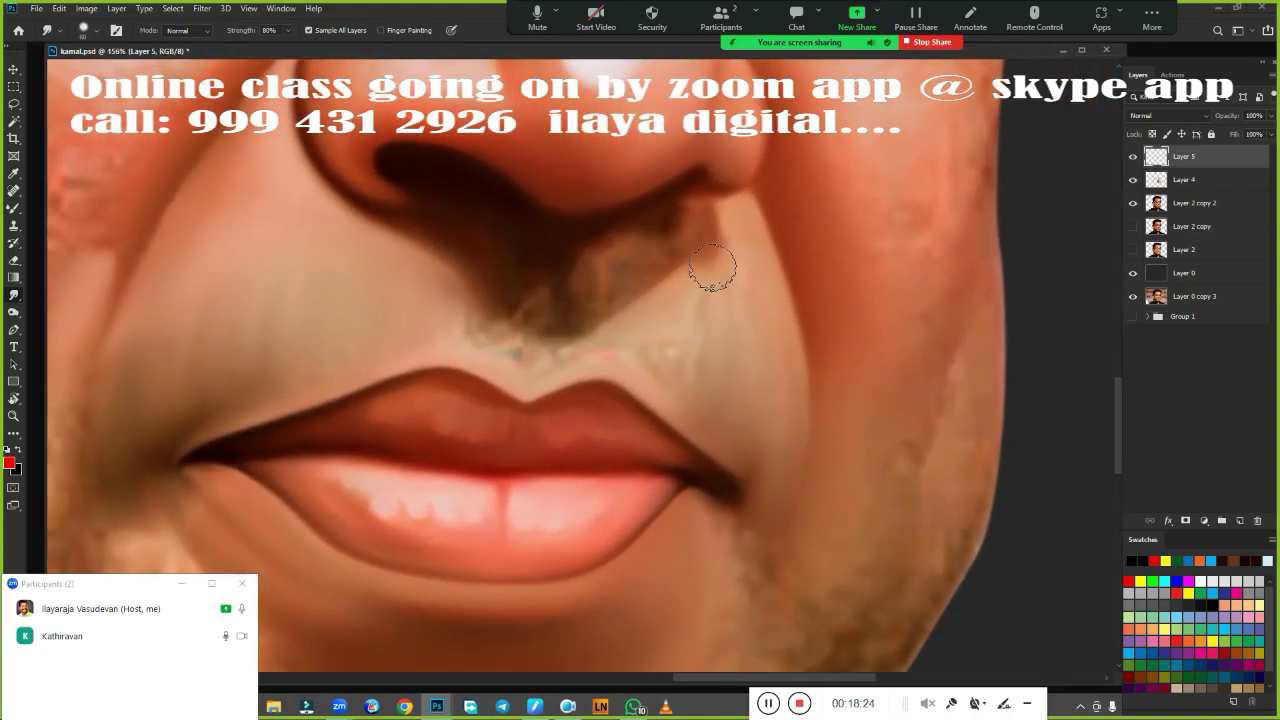
mouse_move(712, 268)
mouse_down()
mouse_move(686, 214)
mouse_move(715, 262)
mouse_up()
drag(630, 285, 595, 345)
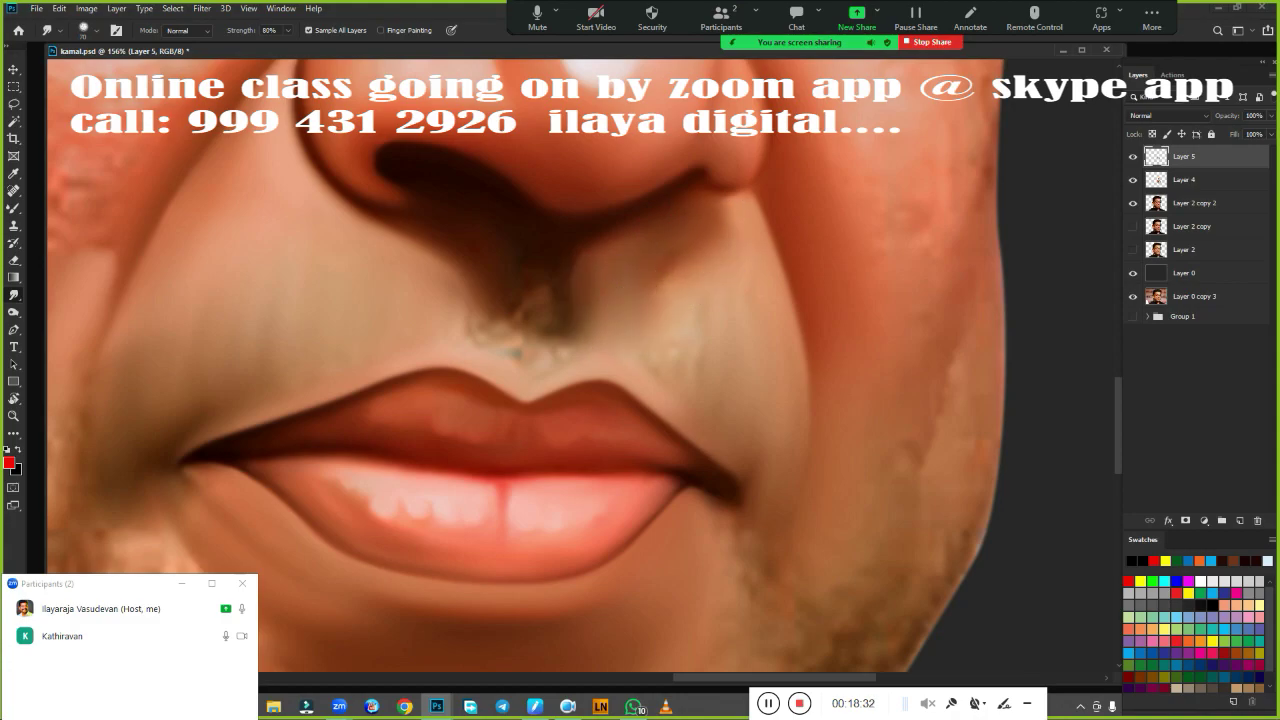
mouse_move(514, 266)
mouse_down()
mouse_move(522, 325)
mouse_move(543, 343)
mouse_move(507, 241)
mouse_up()
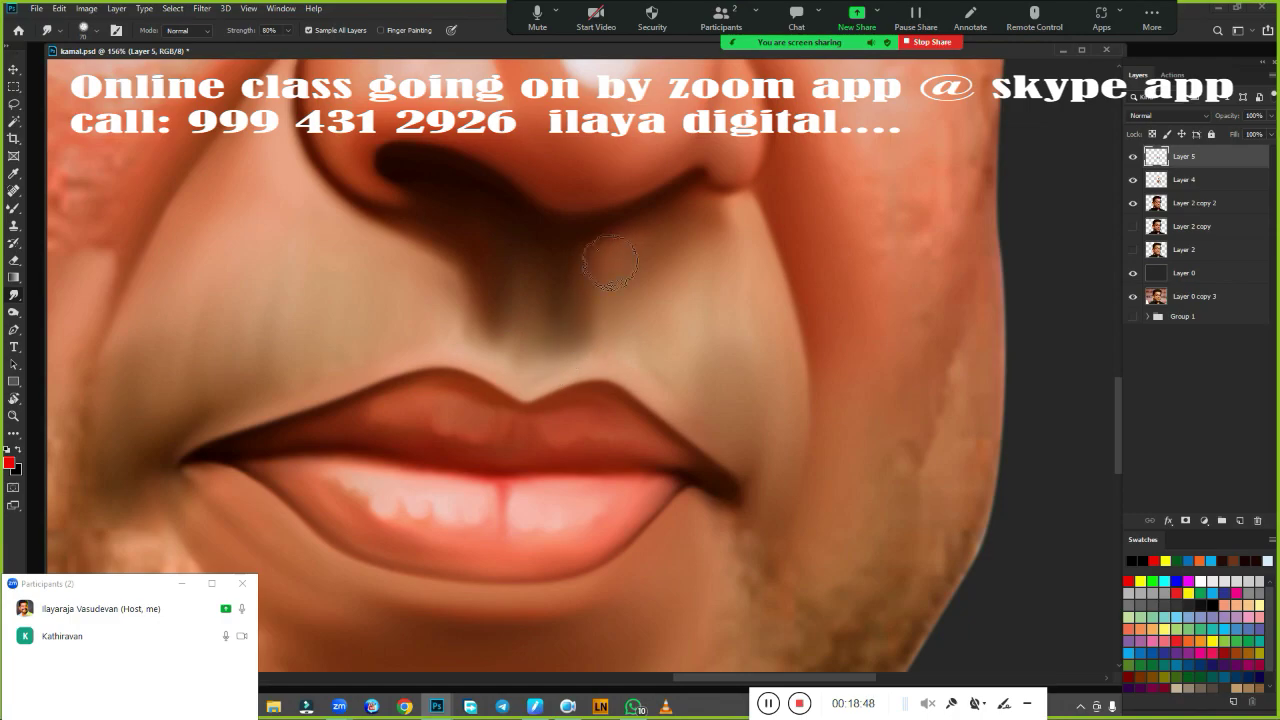
alt+scroll(610, 262, down, 5)
alt+scroll(700, 300, up, 3)
scroll(800, 290, down, 3)
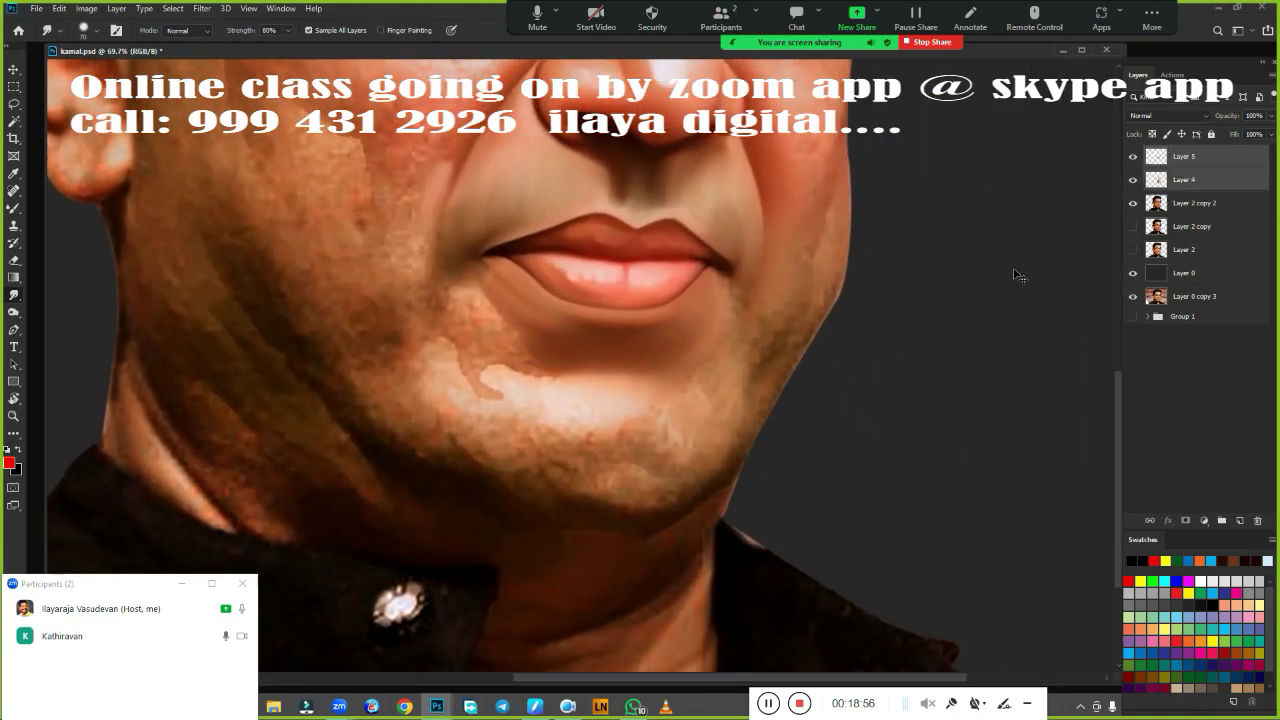
Merge Layer 4 down into Layer 5 and save the file.
key(ctrl+e)
key(ctrl+s)
alt+scroll(621, 452, down, 1)
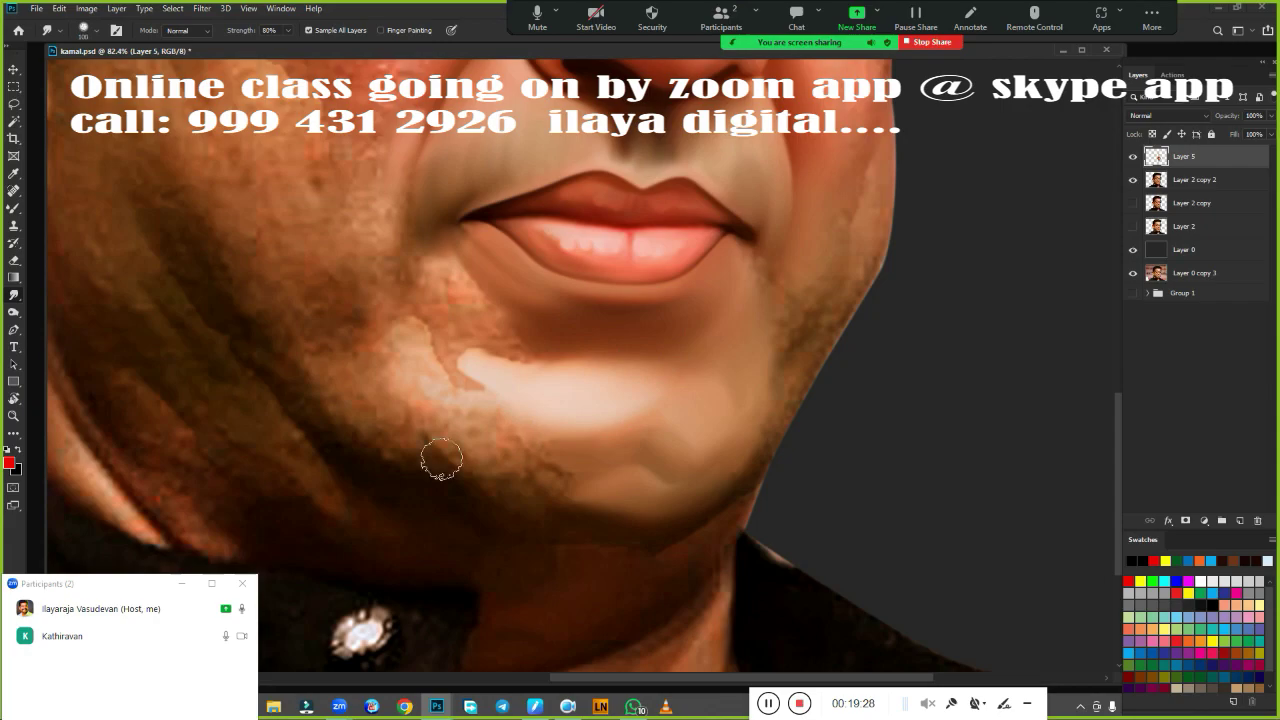
Smudge the blotchy skin on the left chin, left cheek and right jaw edge smooth.
drag(434, 457, 480, 500)
mouse_move(337, 394)
mouse_down()
mouse_move(386, 391)
mouse_move(444, 328)
mouse_up()
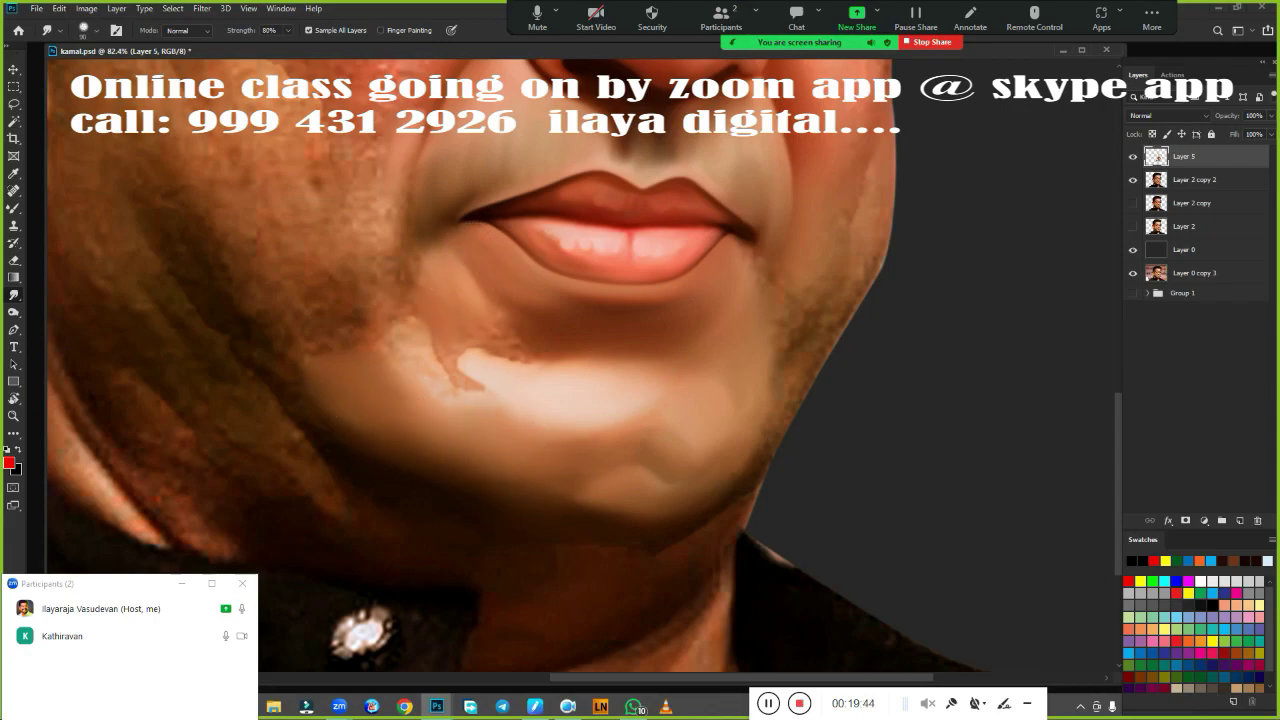
mouse_move(530, 345)
mouse_down()
mouse_move(466, 330)
mouse_move(461, 386)
mouse_up()
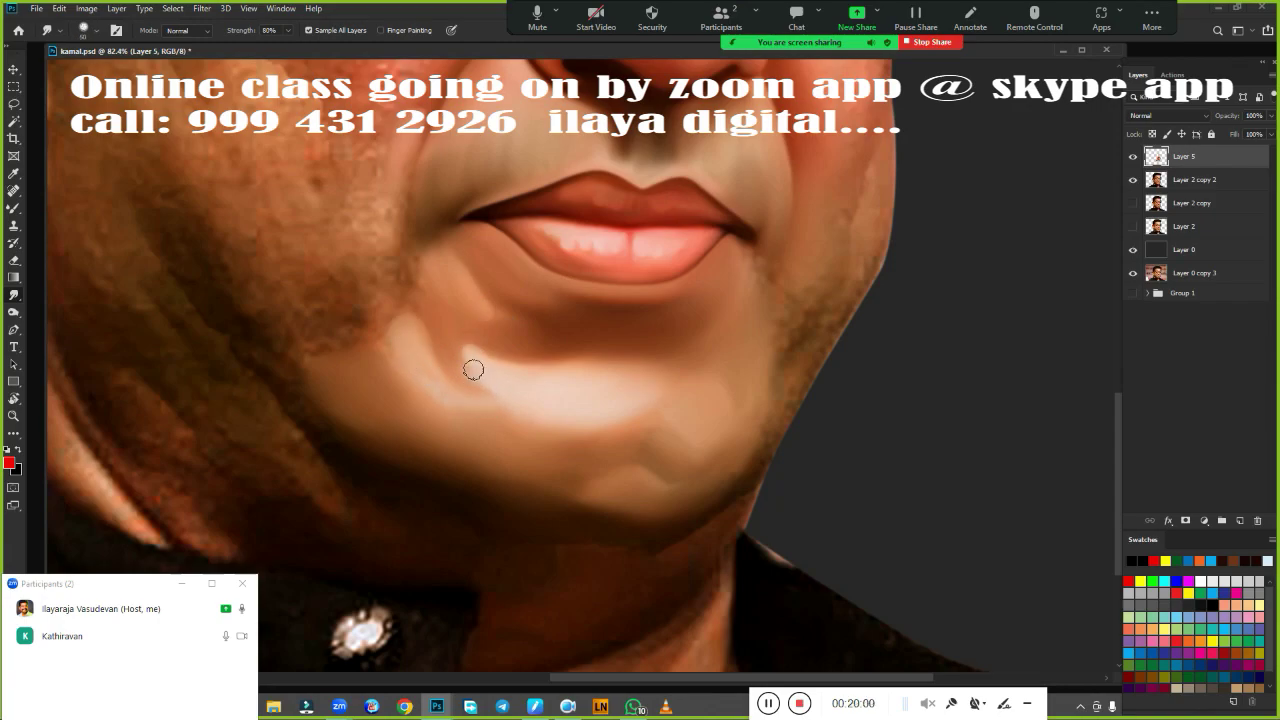
drag(257, 299, 337, 325)
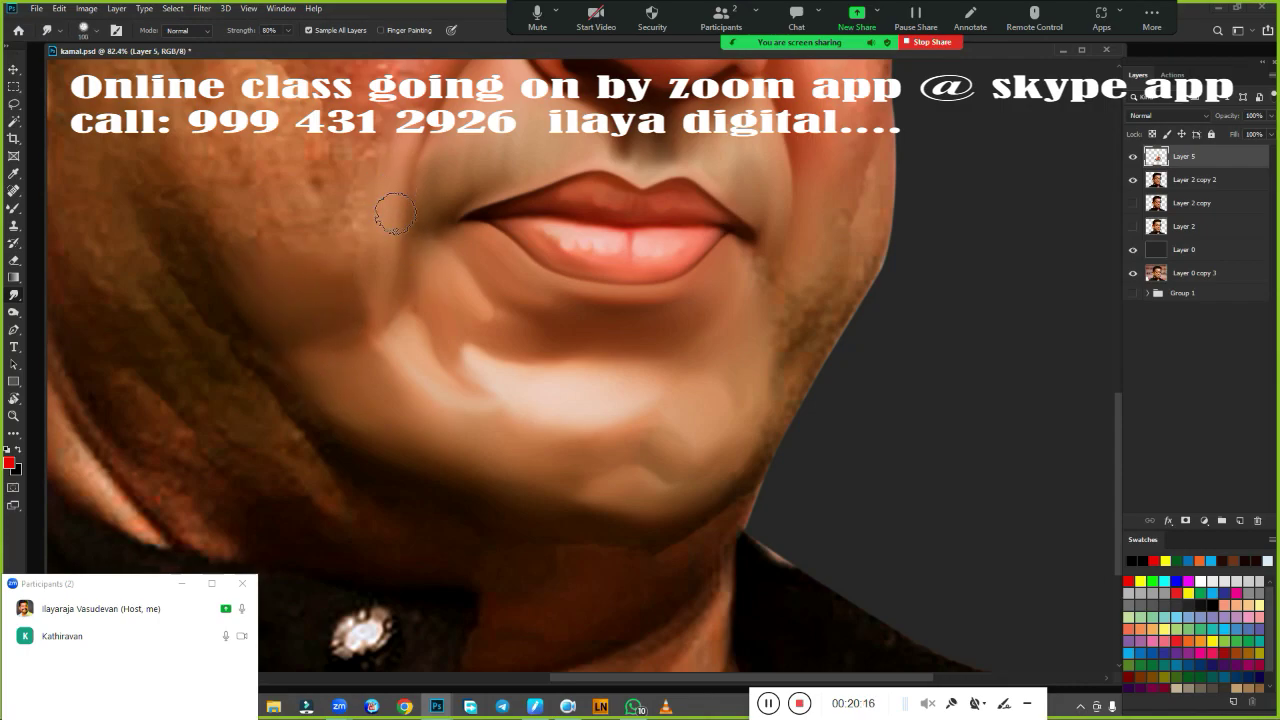
drag(415, 315, 341, 346)
mouse_move(800, 298)
mouse_down()
mouse_move(766, 349)
mouse_move(740, 482)
mouse_up()
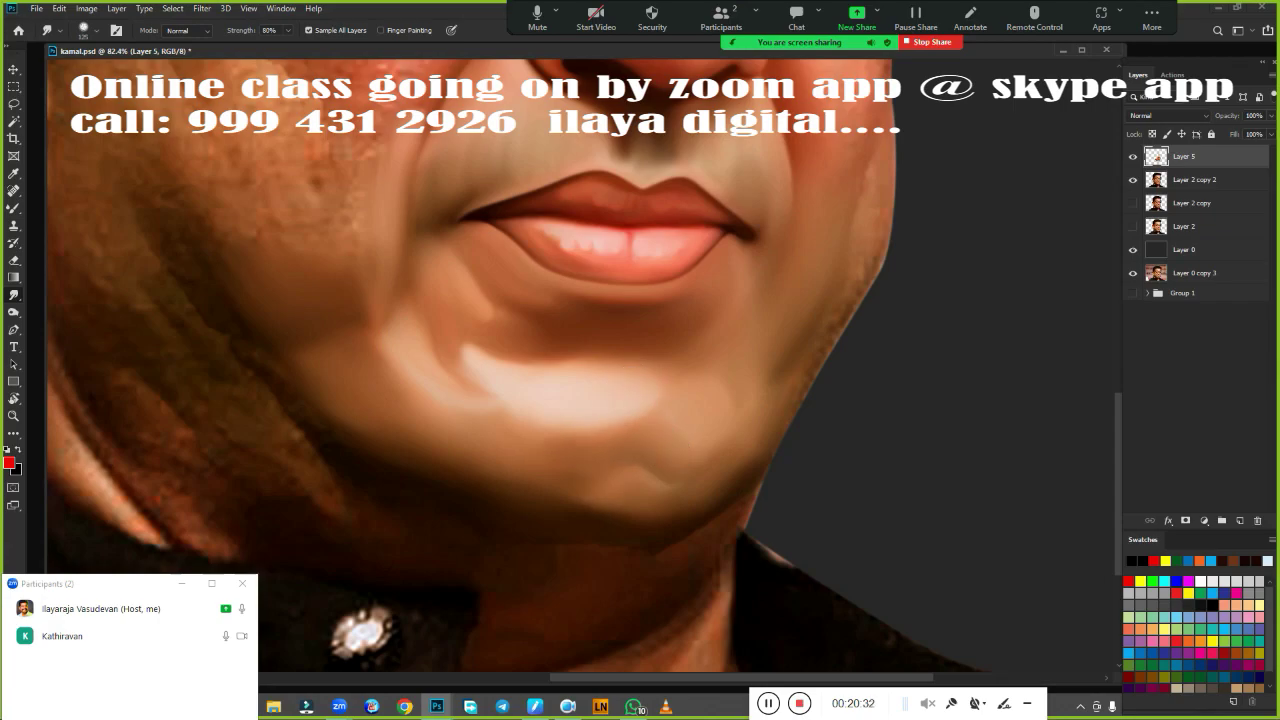
scroll(626, 430, down, 2)
scroll(626, 430, down, 3)
scroll(455, 349, up, 3)
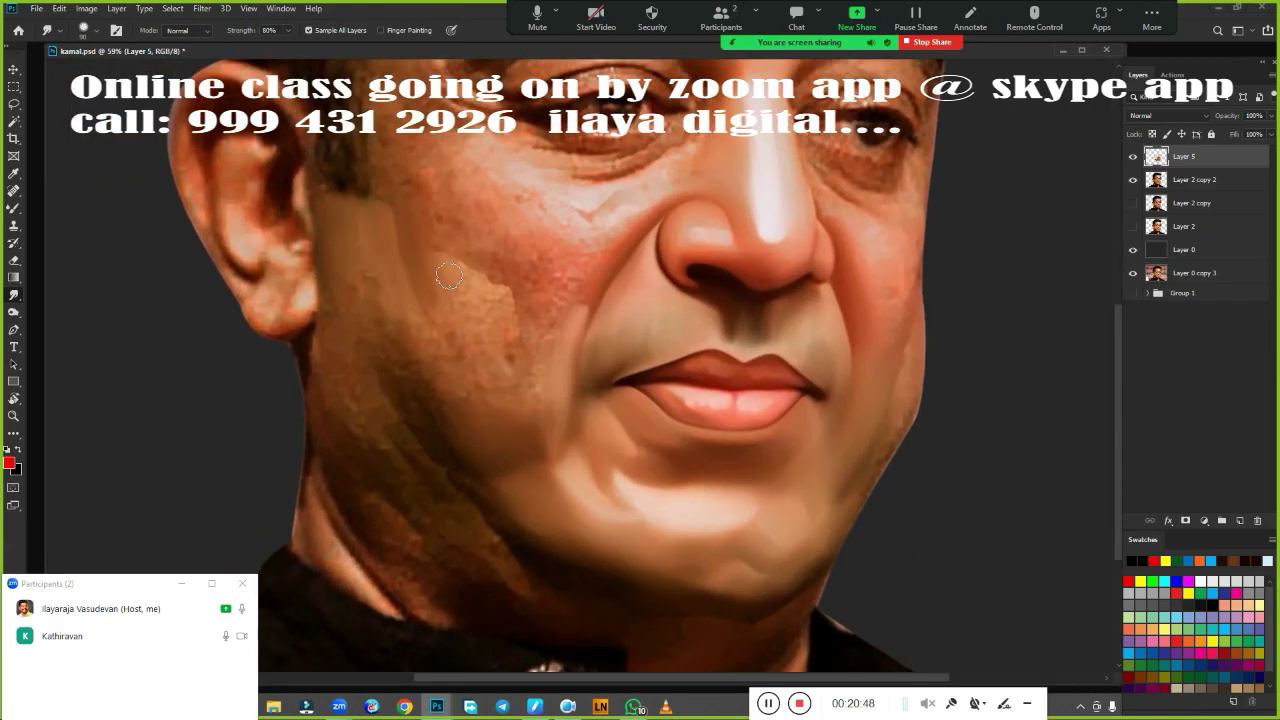
On Layer 5, smudge the left cheek upward and blend the jaw shadow down into the neck.
mouse_move(415, 348)
mouse_down()
mouse_move(438, 312)
mouse_move(420, 405)
mouse_up()
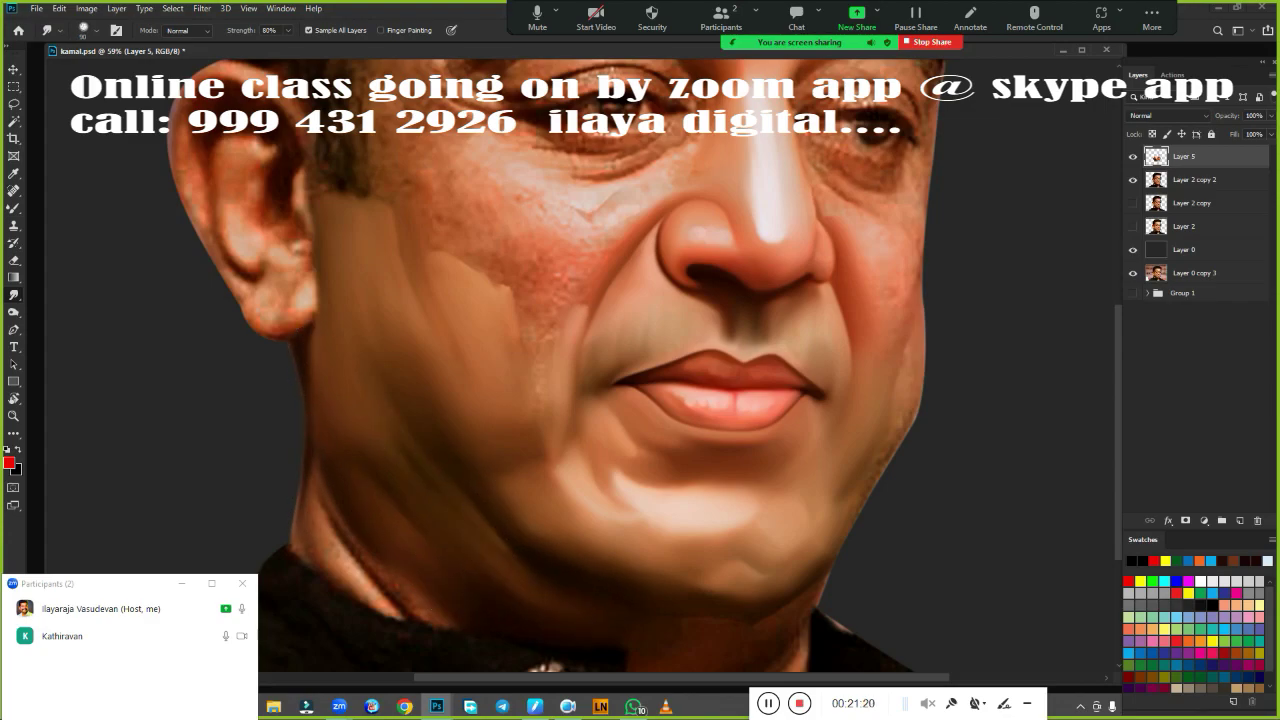
drag(356, 565, 405, 605)
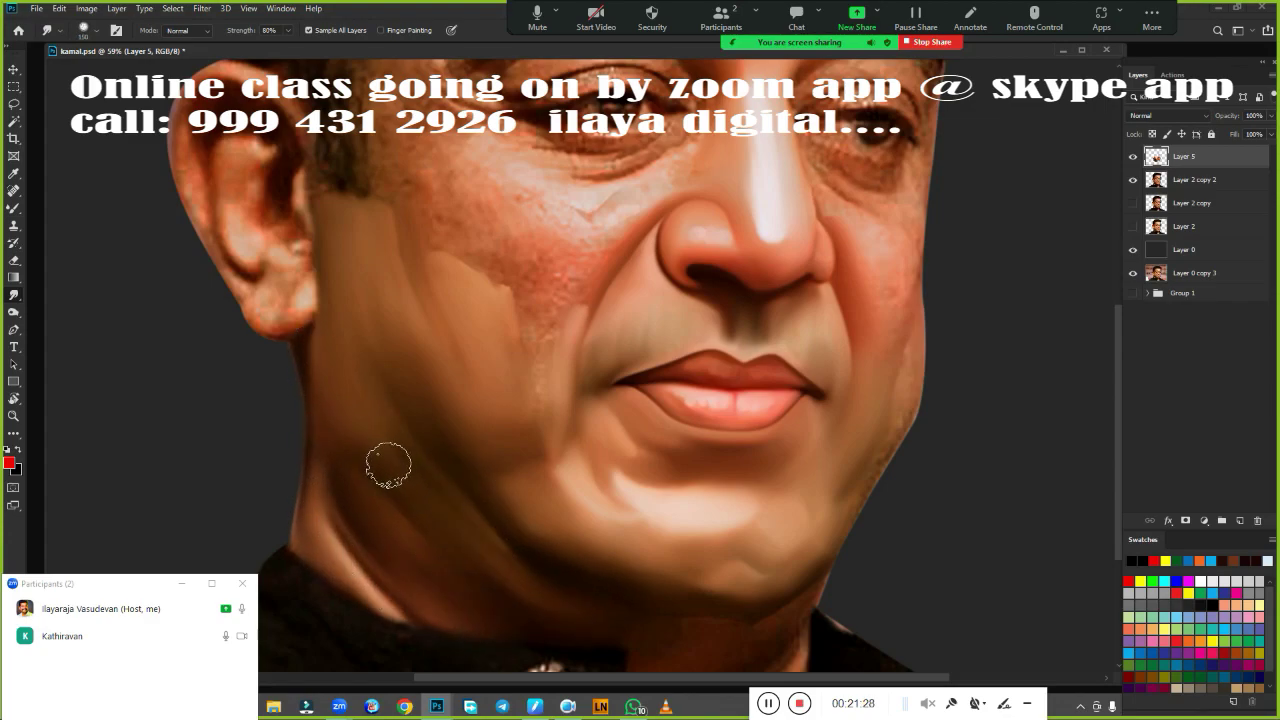
drag(388, 465, 350, 544)
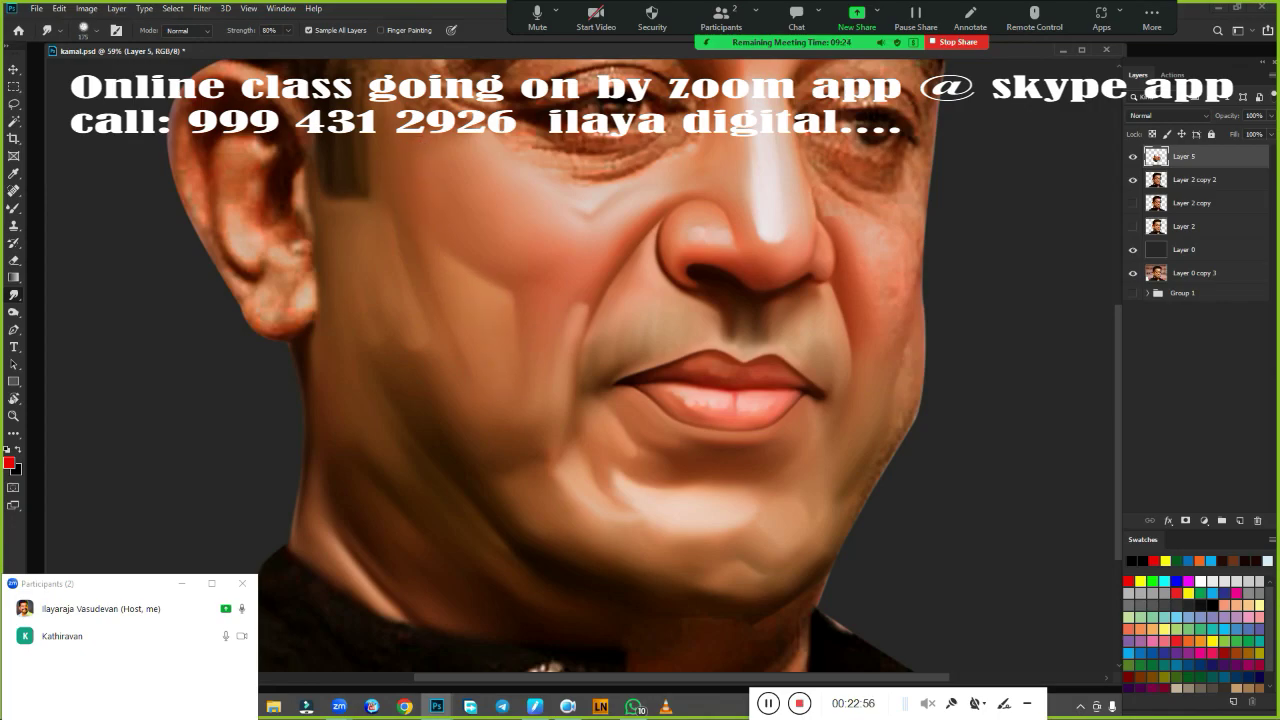
Bring the collar into view and smudge the sparkly shirt button into a soft grey dot.
drag(383, 396, 571, 334)
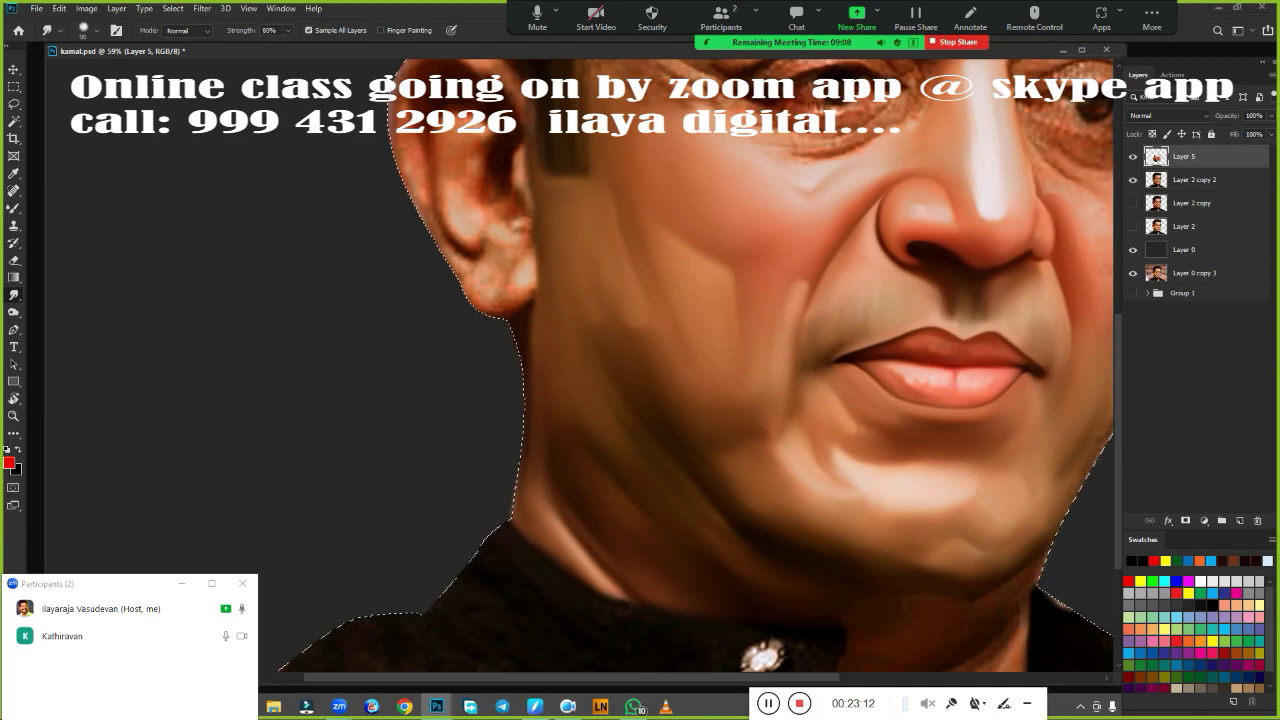
drag(799, 628, 582, 449)
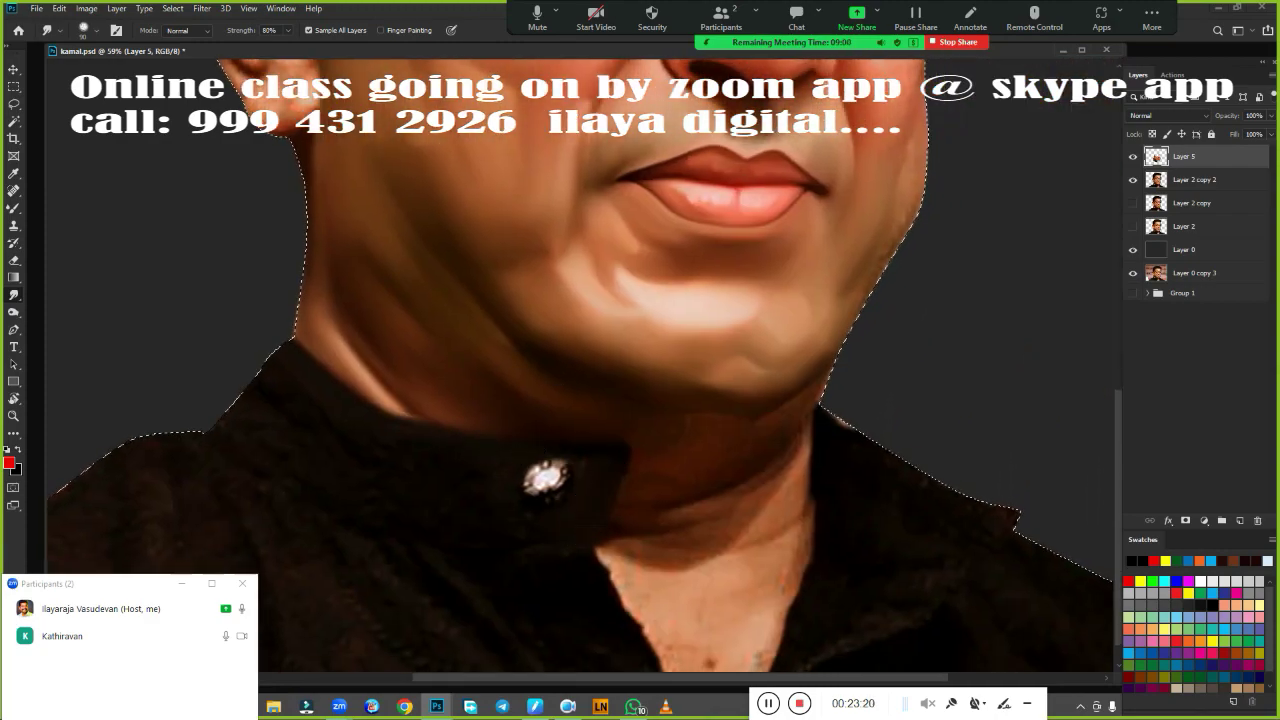
drag(579, 515, 605, 505)
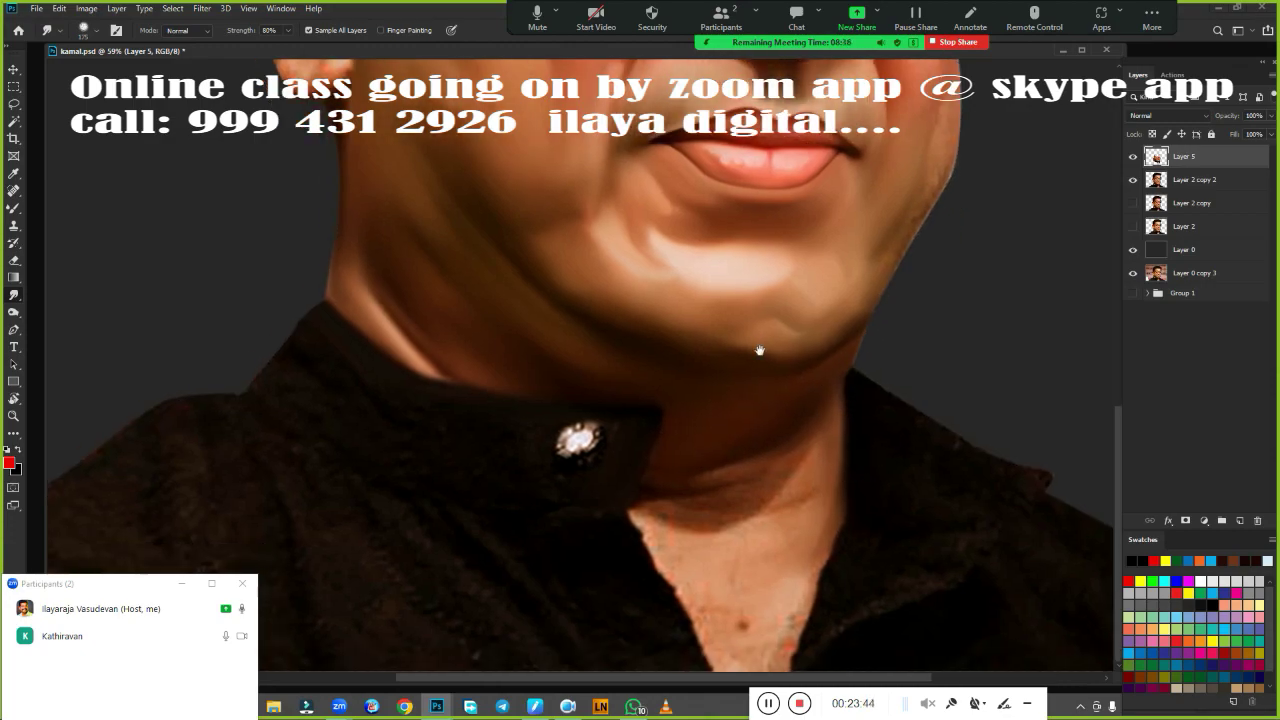
scroll(711, 467, down, 3)
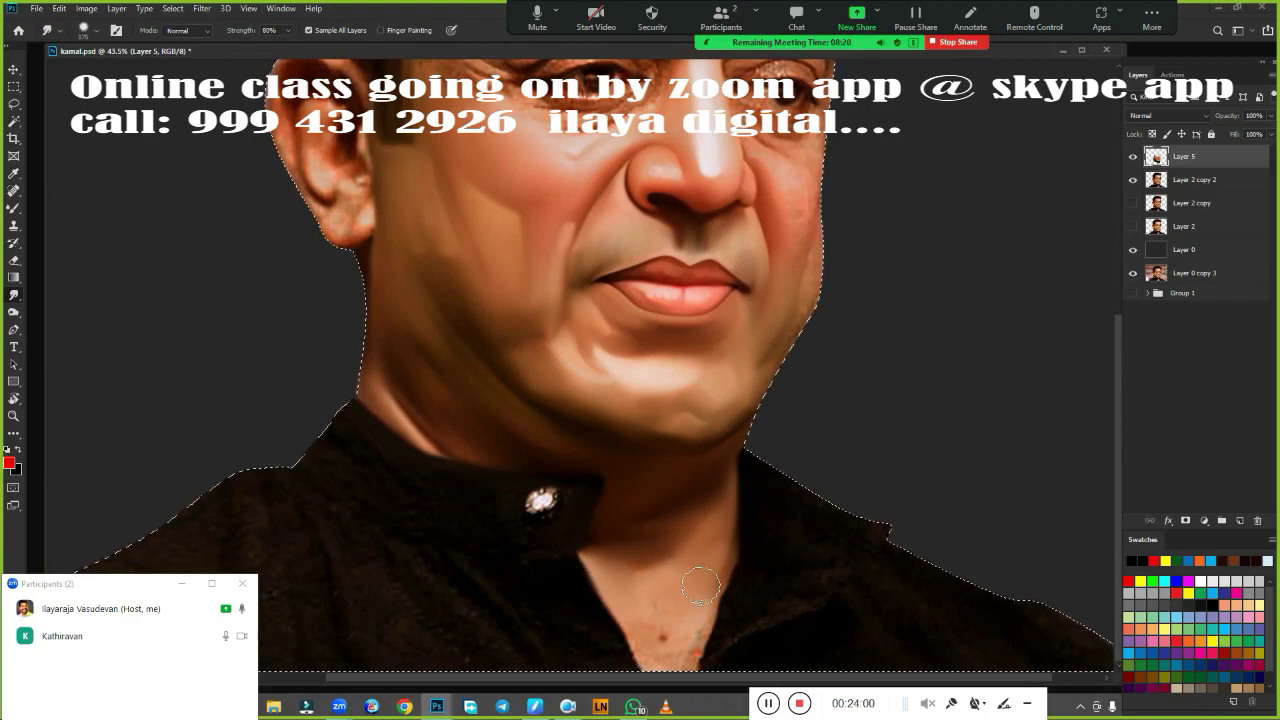
scroll(760, 363, up, 2)
scroll(760, 363, down, 2)
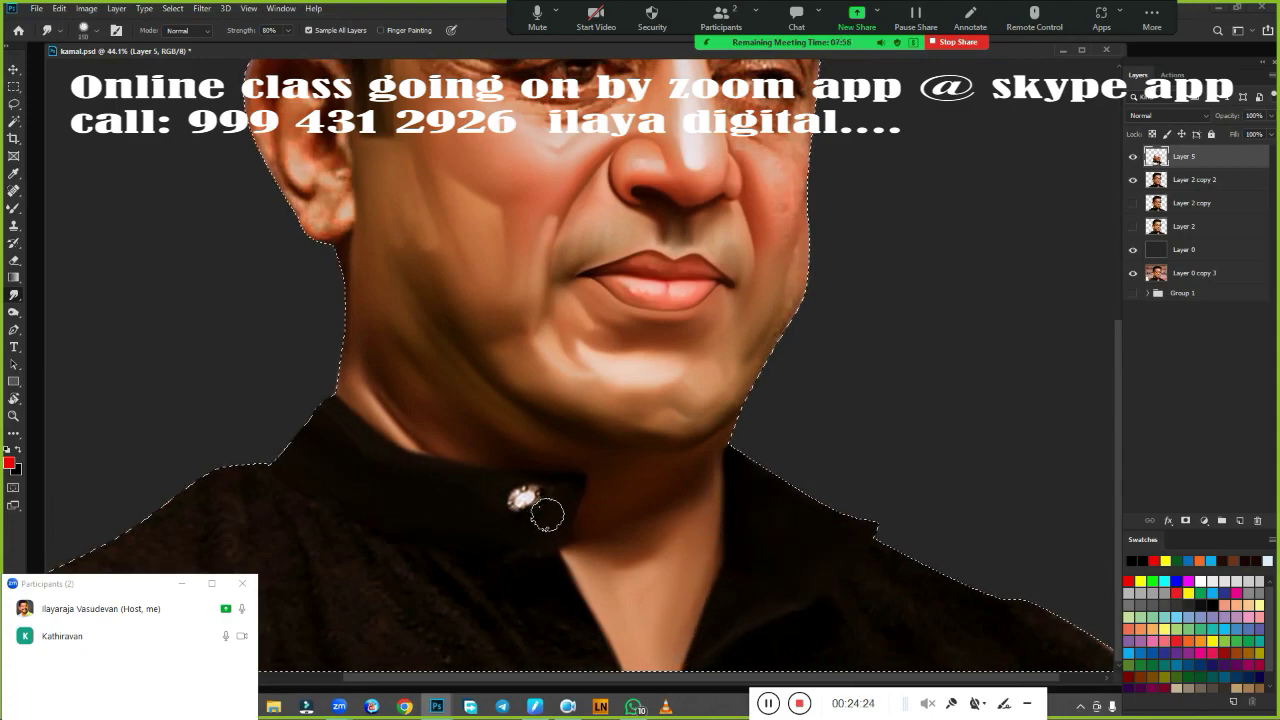
drag(543, 508, 525, 497)
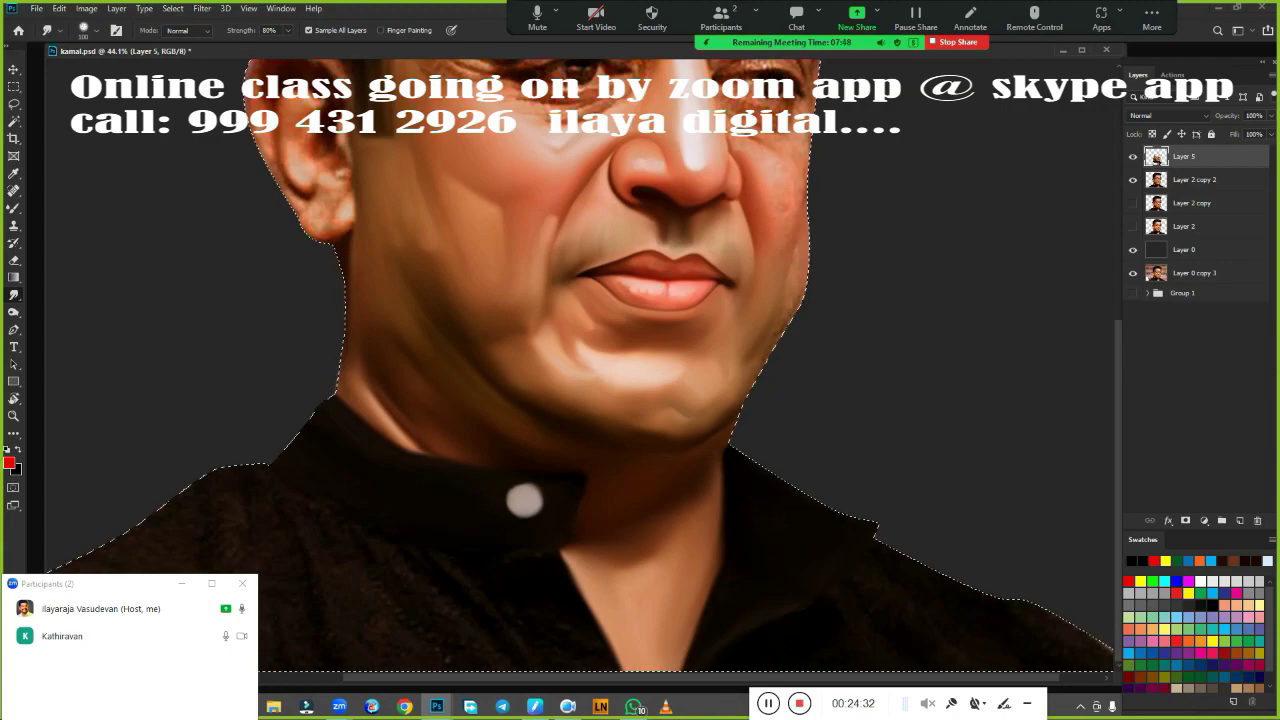
scroll(540, 505, down, 4)
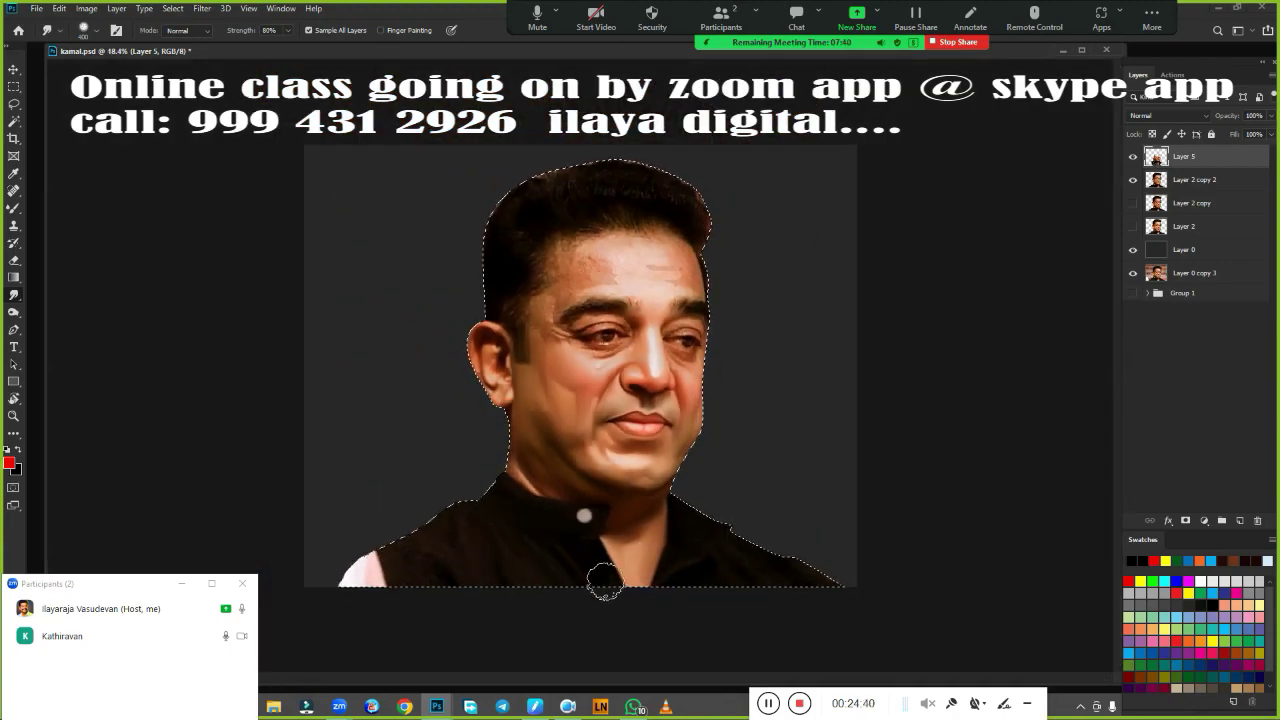
Darken the pale shirt-edge patch and smudge the ear's rim, inner texture and earlobe smooth.
drag(414, 503, 350, 585)
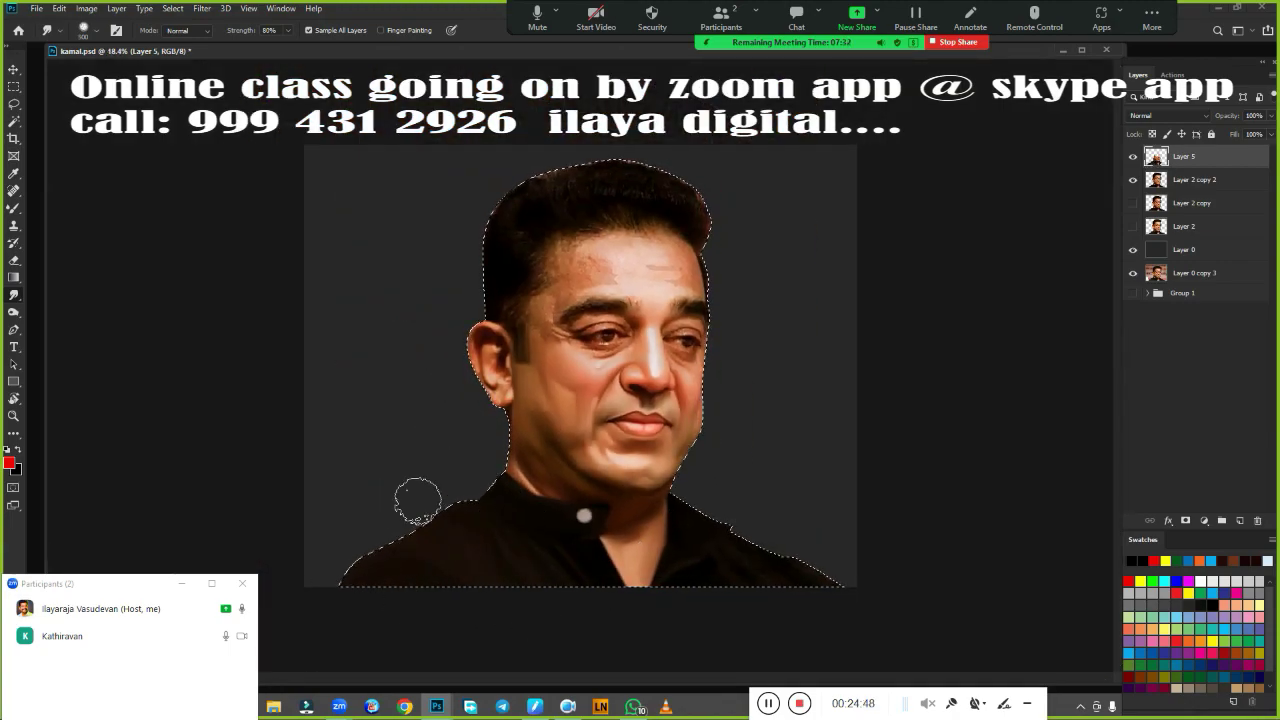
scroll(560, 400, up, 5)
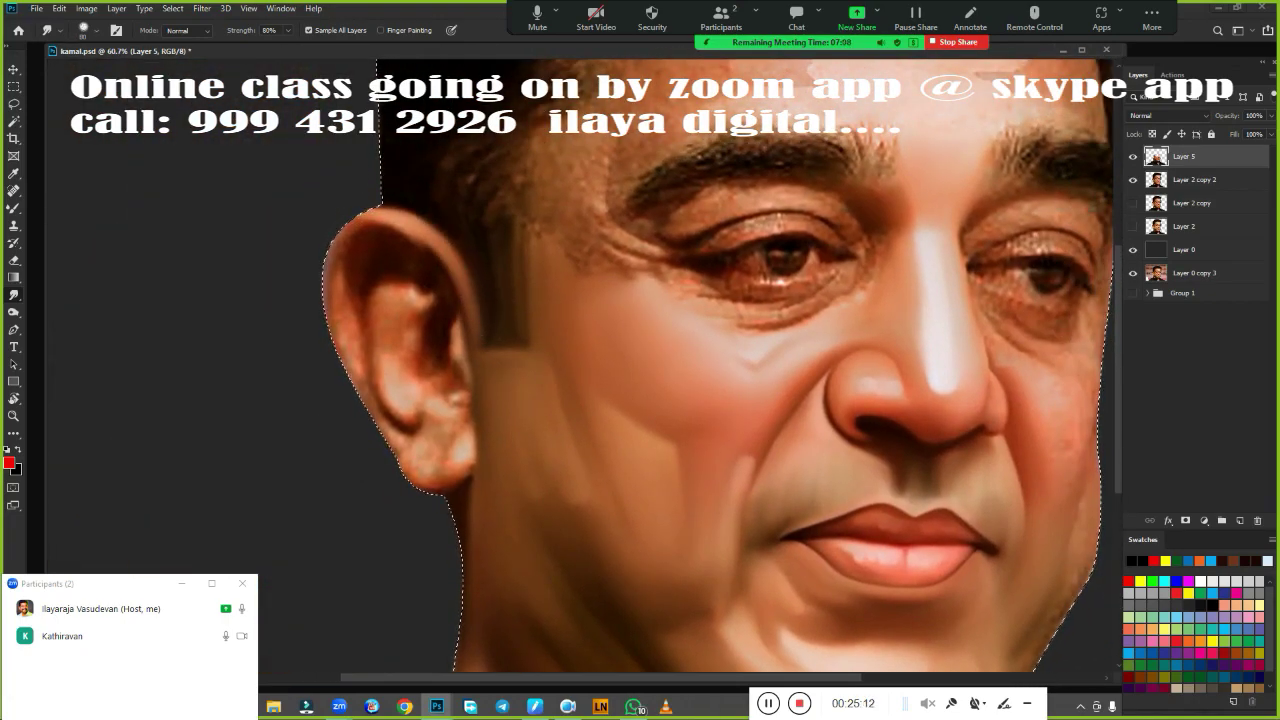
drag(342, 321, 378, 258)
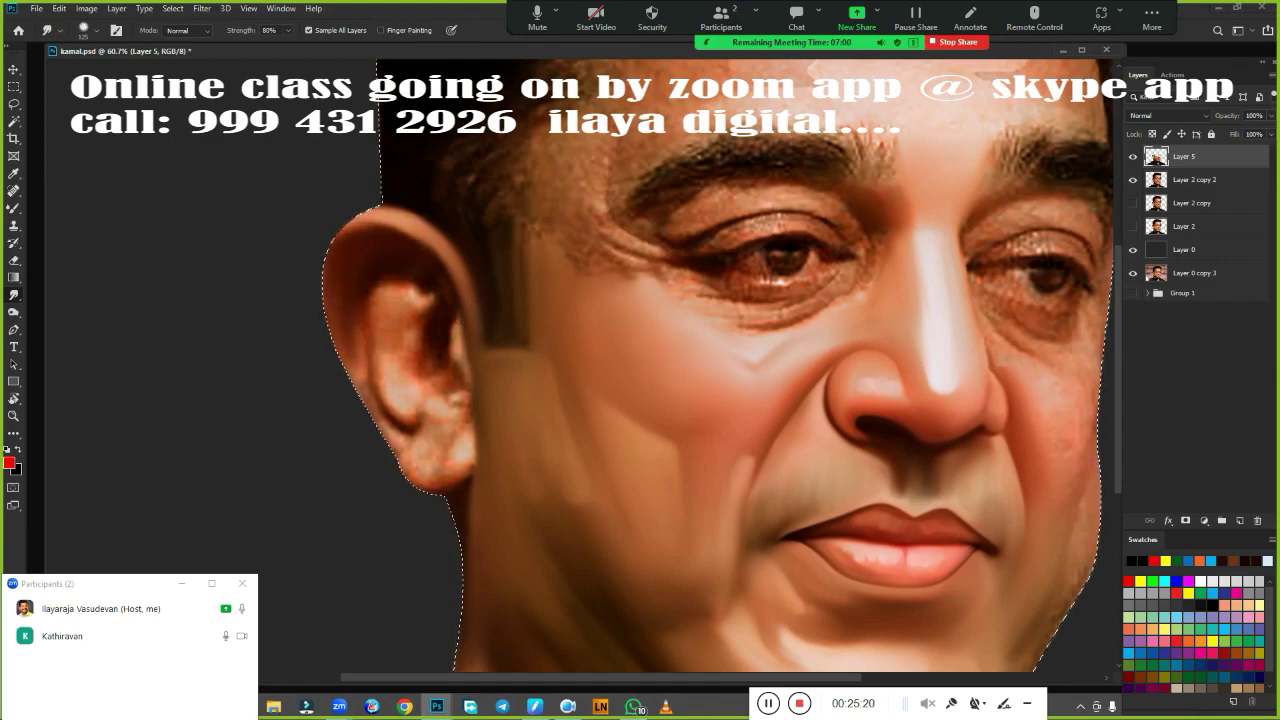
drag(438, 340, 458, 465)
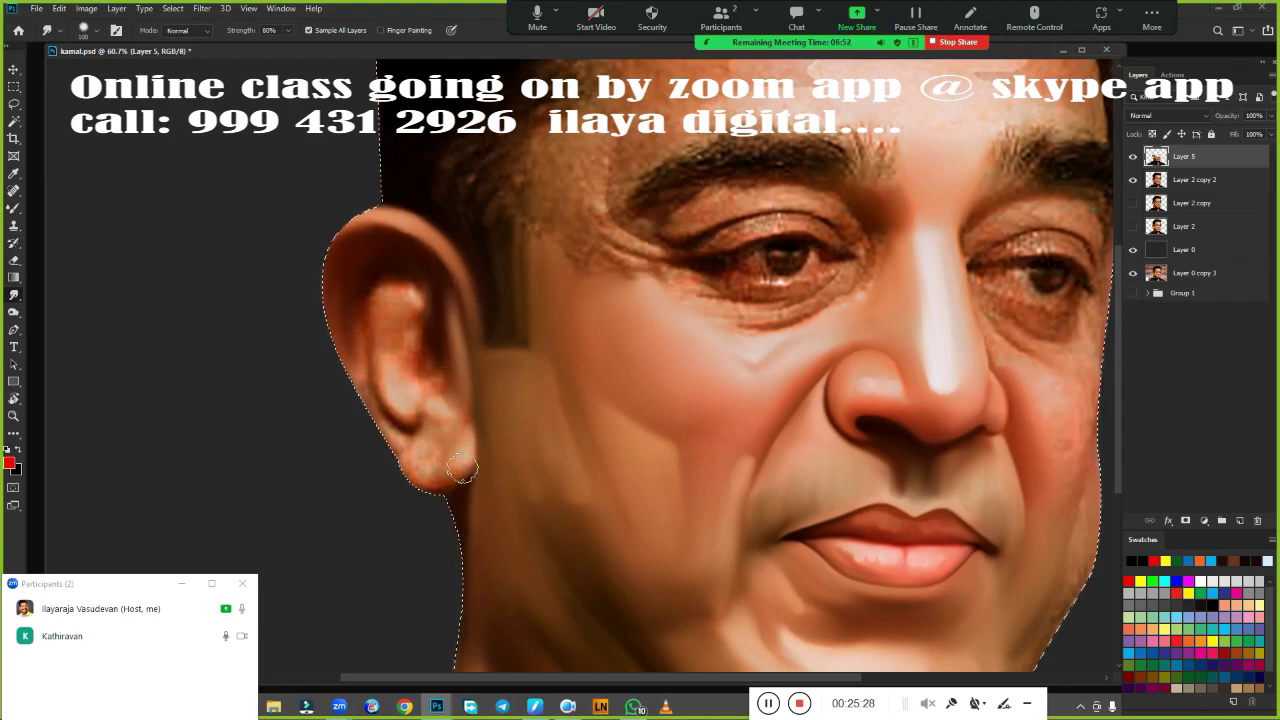
mouse_move(345, 372)
mouse_down()
mouse_move(390, 285)
mouse_move(420, 390)
mouse_move(345, 333)
mouse_up()
mouse_move(410, 415)
mouse_down()
mouse_move(440, 435)
mouse_move(450, 475)
mouse_move(394, 374)
mouse_move(400, 348)
mouse_up()
drag(447, 398, 428, 375)
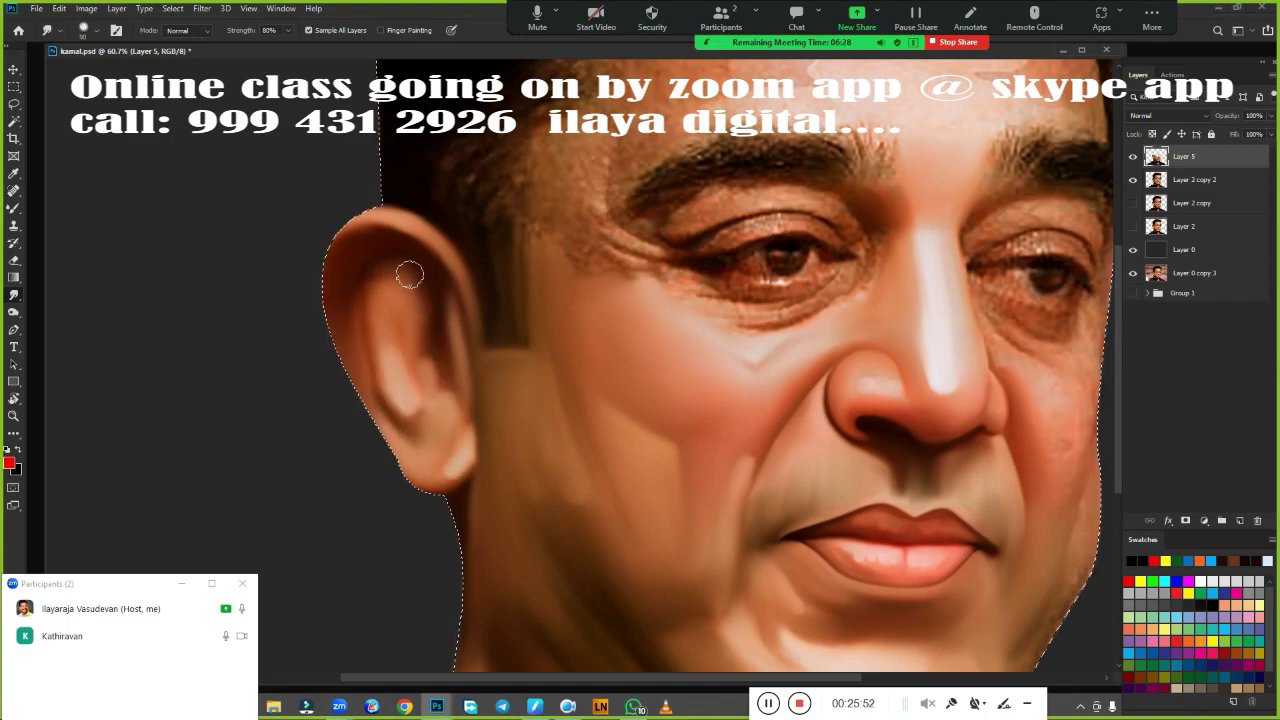
scroll(410, 275, down, 3)
scroll(600, 349, up, 3)
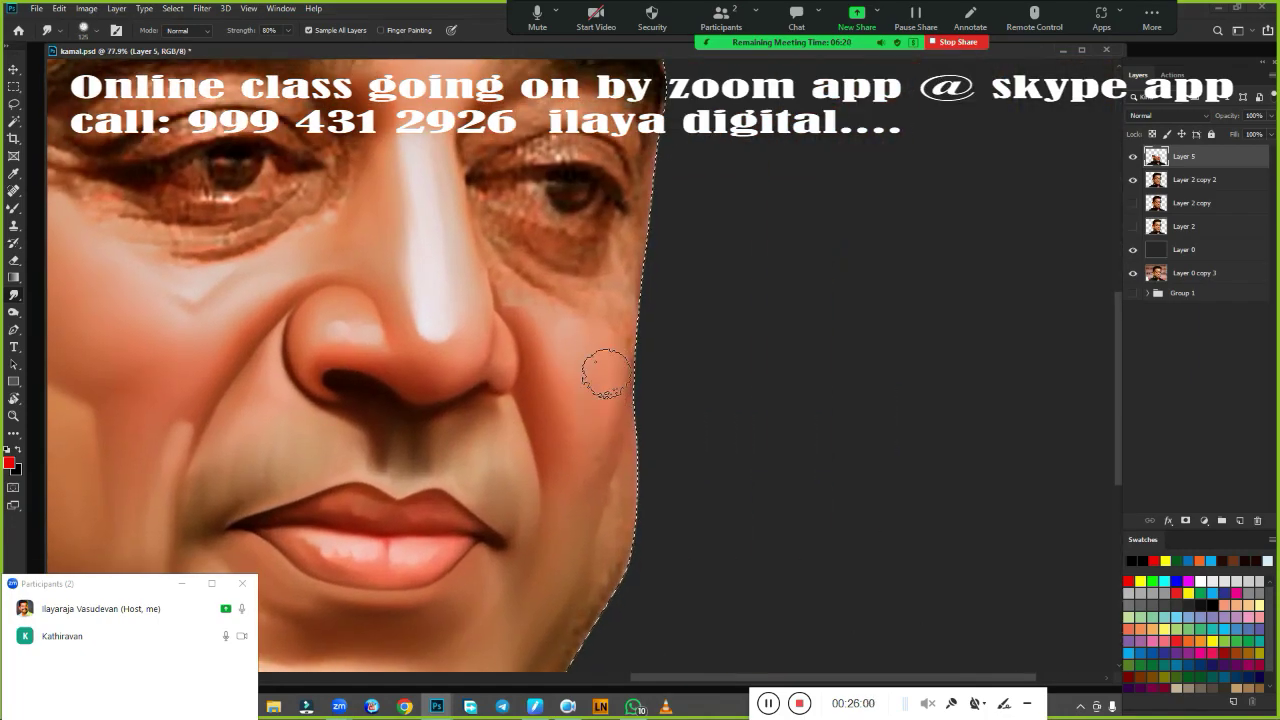
Fit the image in the window, then invert the face selection and feather it.
drag(707, 523, 777, 323)
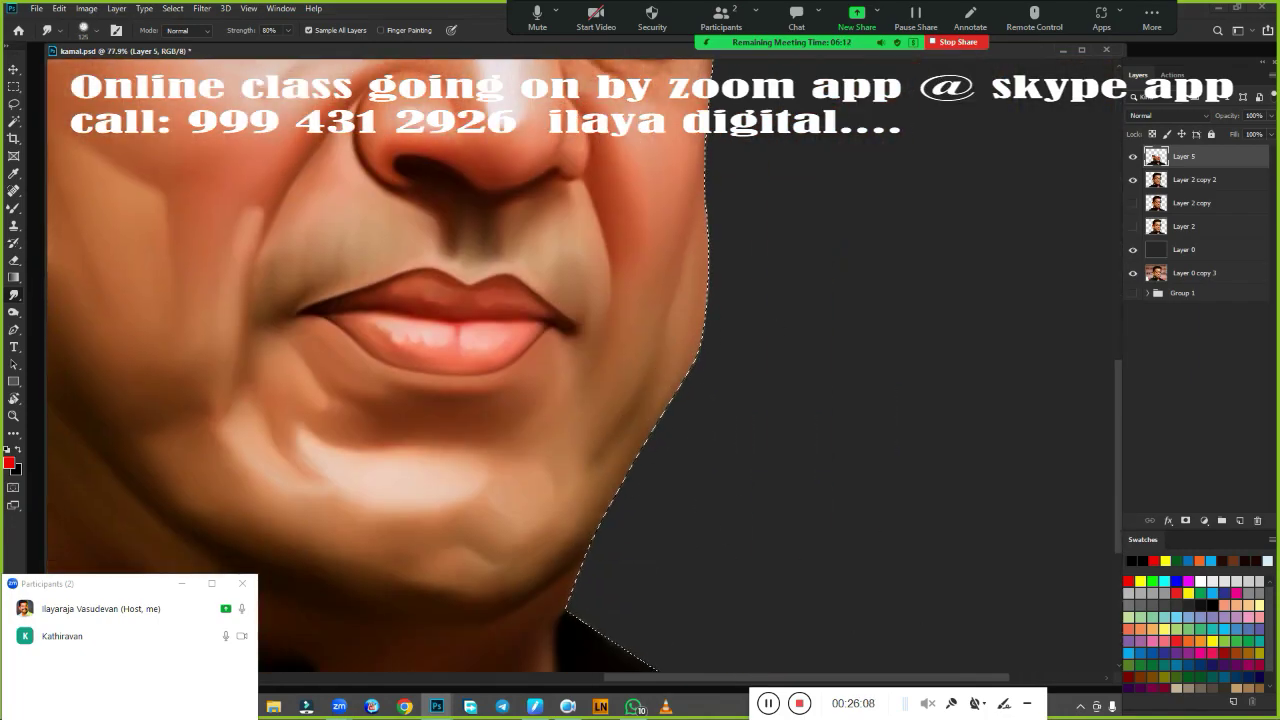
key(ctrl+0)
key(ctrl+shift+i)
key(shift+F6)
key(Return)
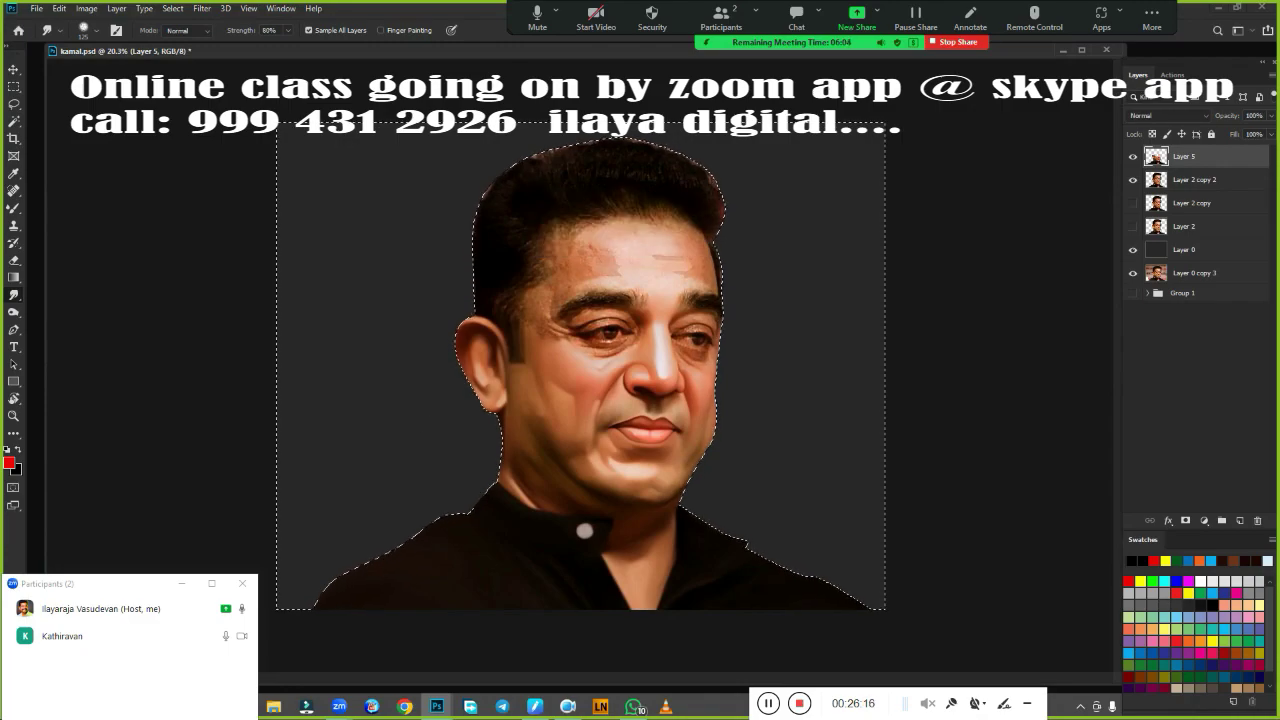
Deselect, toggle the Layer 2 copies to compare before and after, and return to Layer 5.
key(alt+bracketleft)
key(alt+bracketleft)
key(alt+bracketleft)
key(ctrl+d)
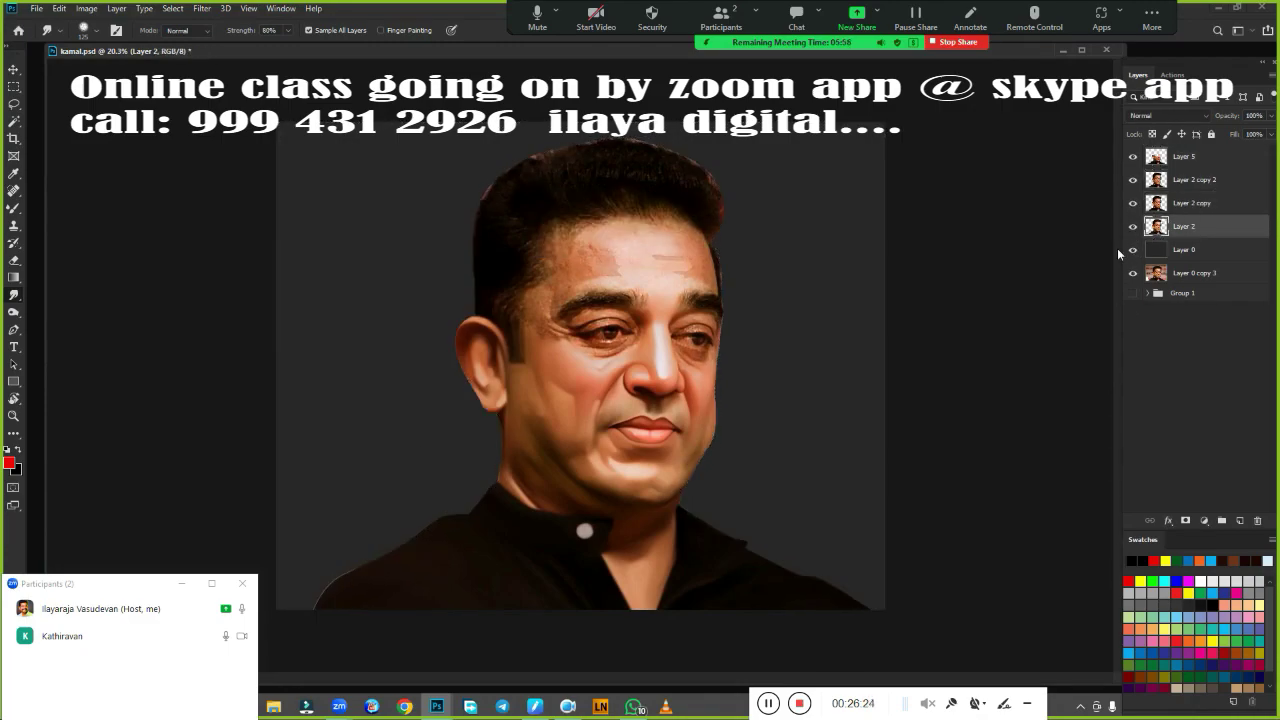
drag(1133, 226, 1137, 181)
click(1133, 179)
ctrl+click(1156, 179)
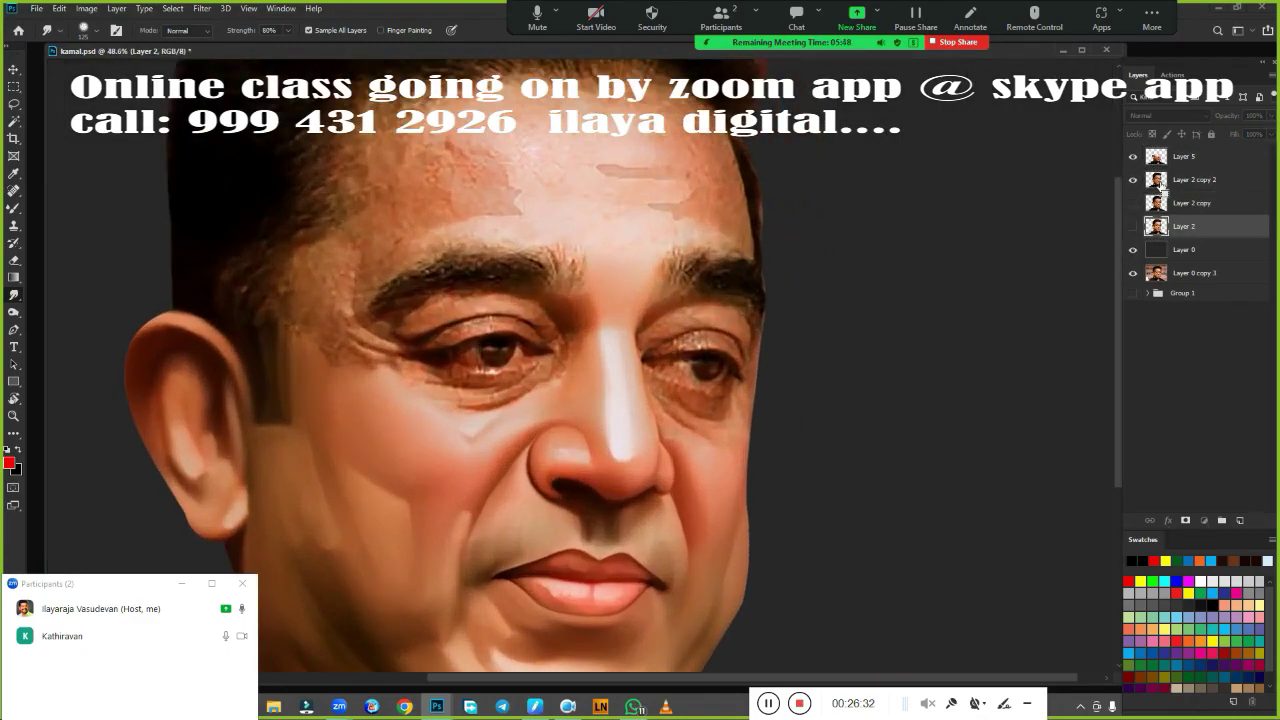
scroll(638, 248, up, 5)
key(alt+bracketright)
key(alt+bracketright)
key(alt+bracketright)
scroll(498, 360, up, 1)
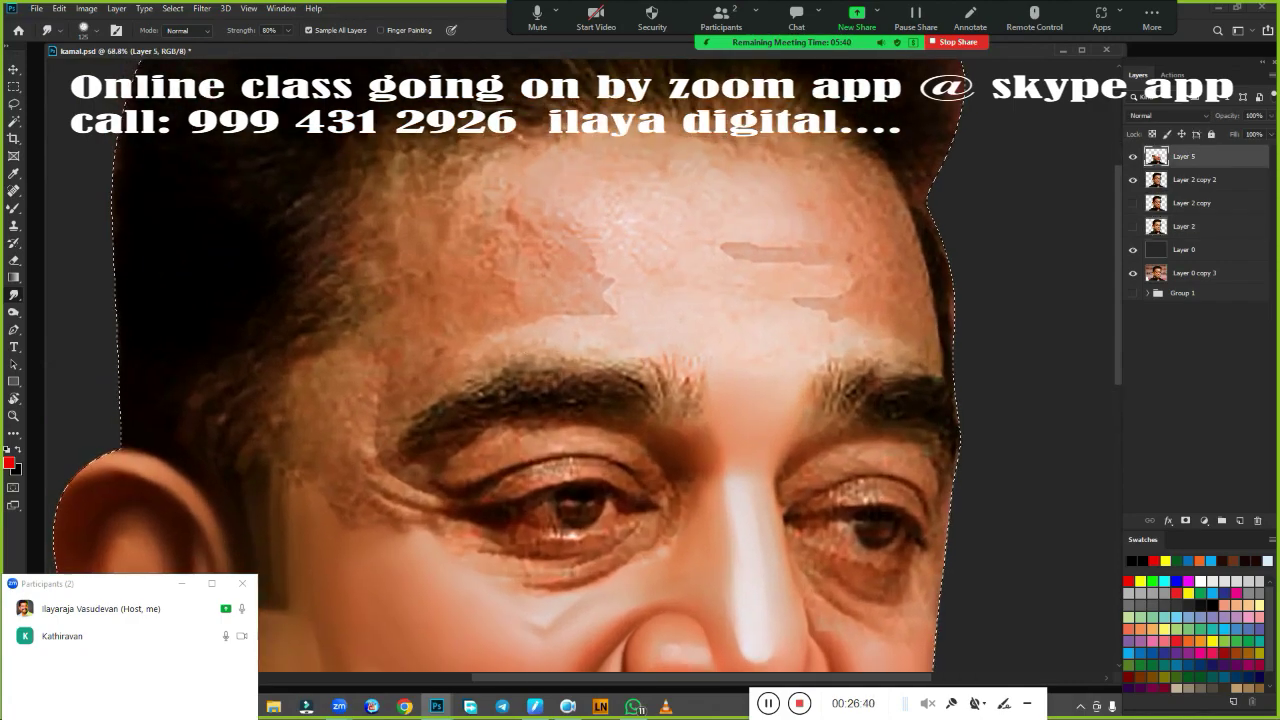
Smudge the crow's-feet and reddish forehead blotches with a brush enlarged to about 200 px.
drag(357, 387, 368, 470)
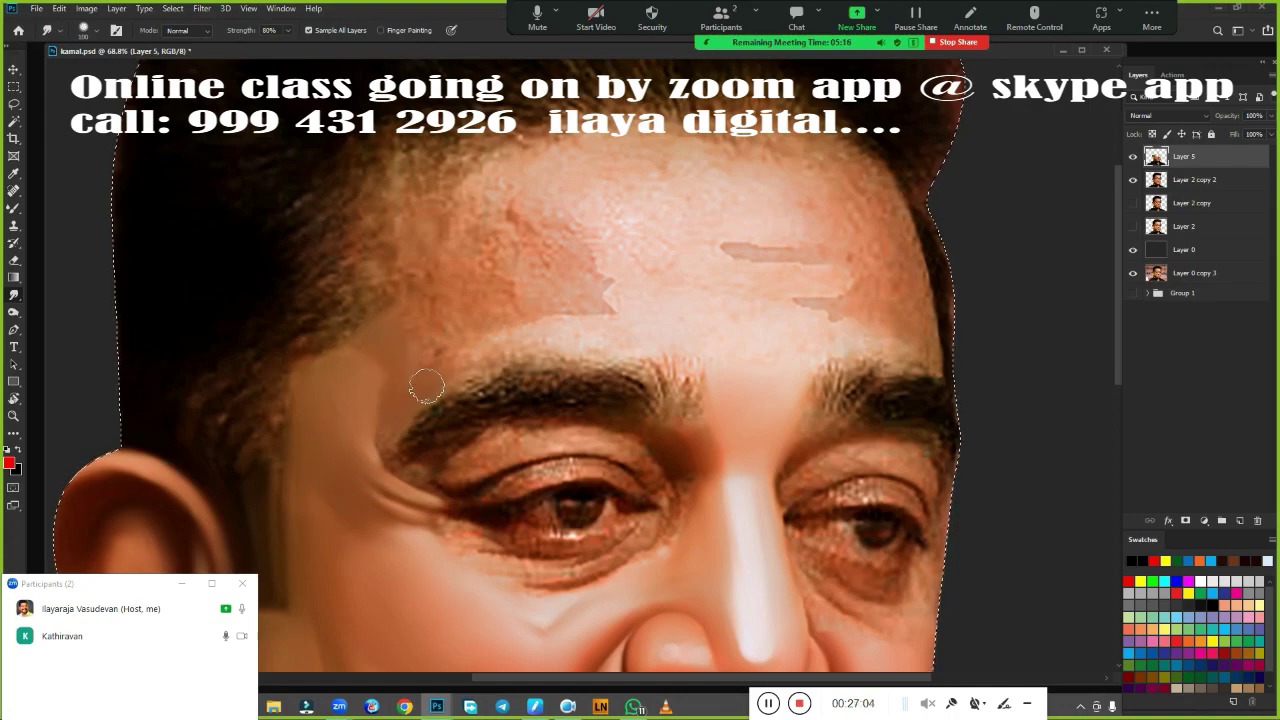
key(bracketright)
key(bracketright)
key(bracketright)
drag(405, 175, 573, 165)
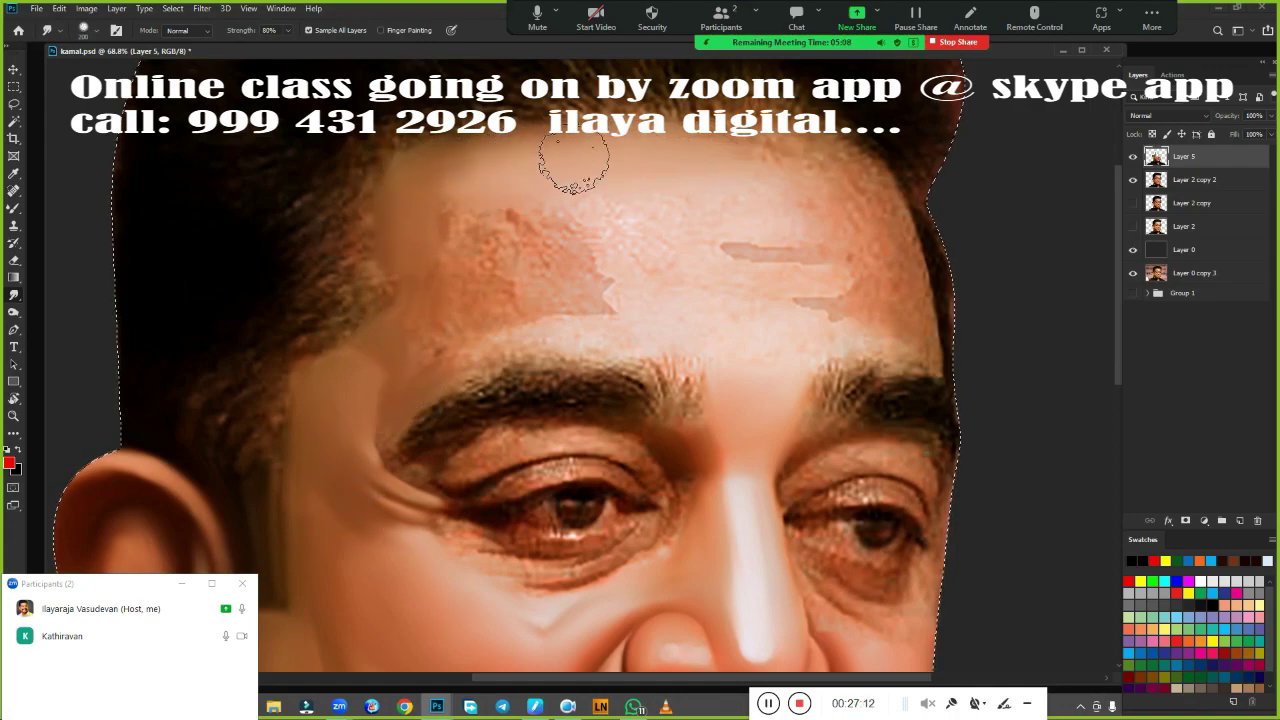
key(bracketright)
mouse_move(686, 177)
mouse_down()
mouse_move(447, 240)
mouse_move(405, 365)
mouse_up()
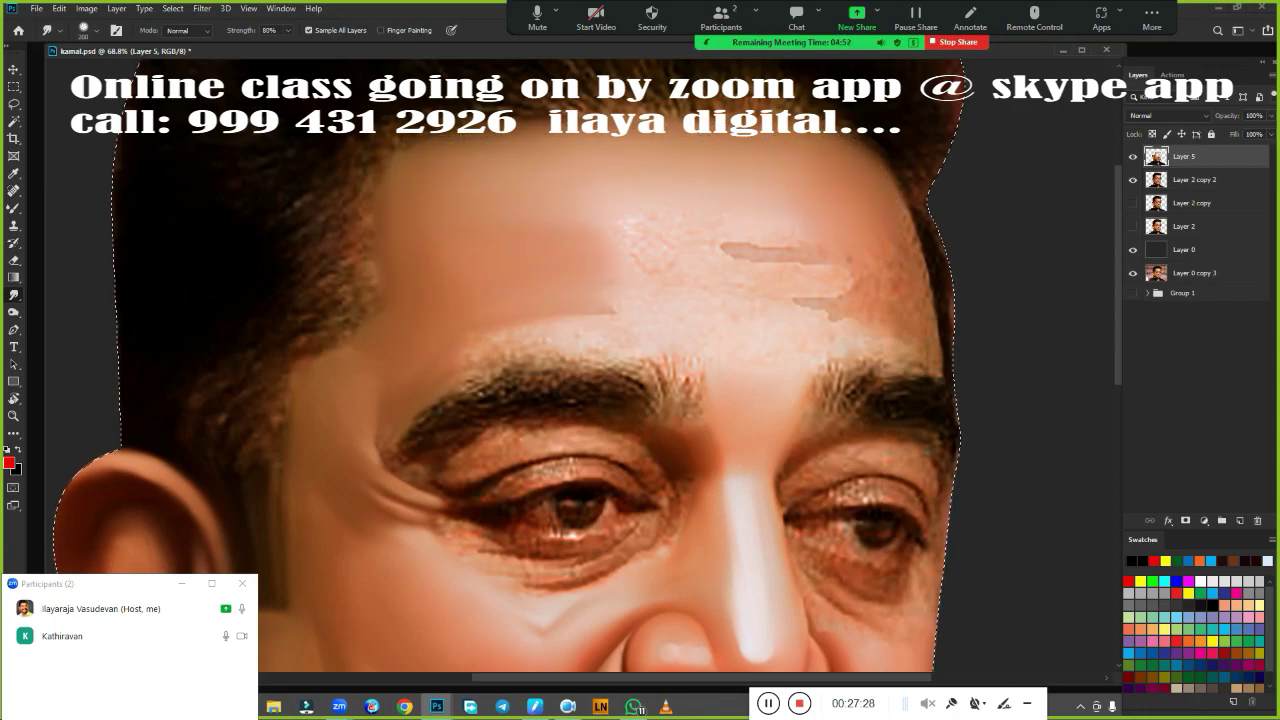
key(bracketleft)
key(bracketleft)
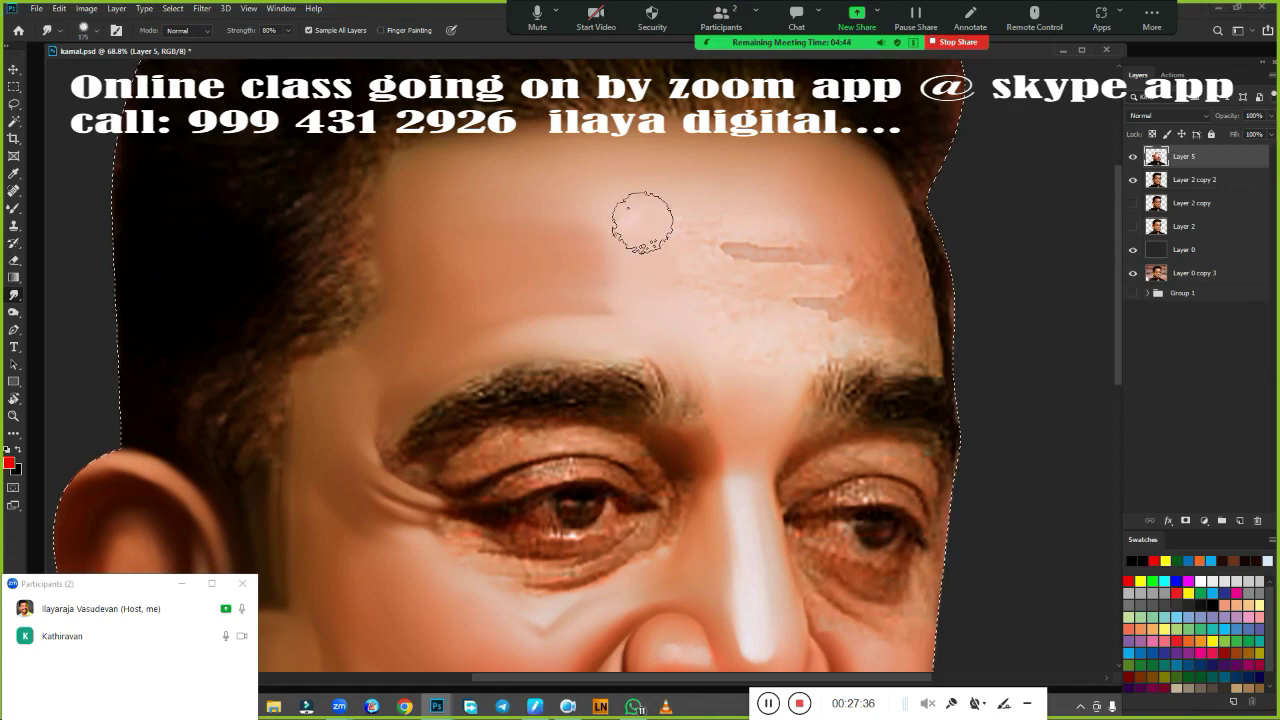
drag(642, 221, 885, 349)
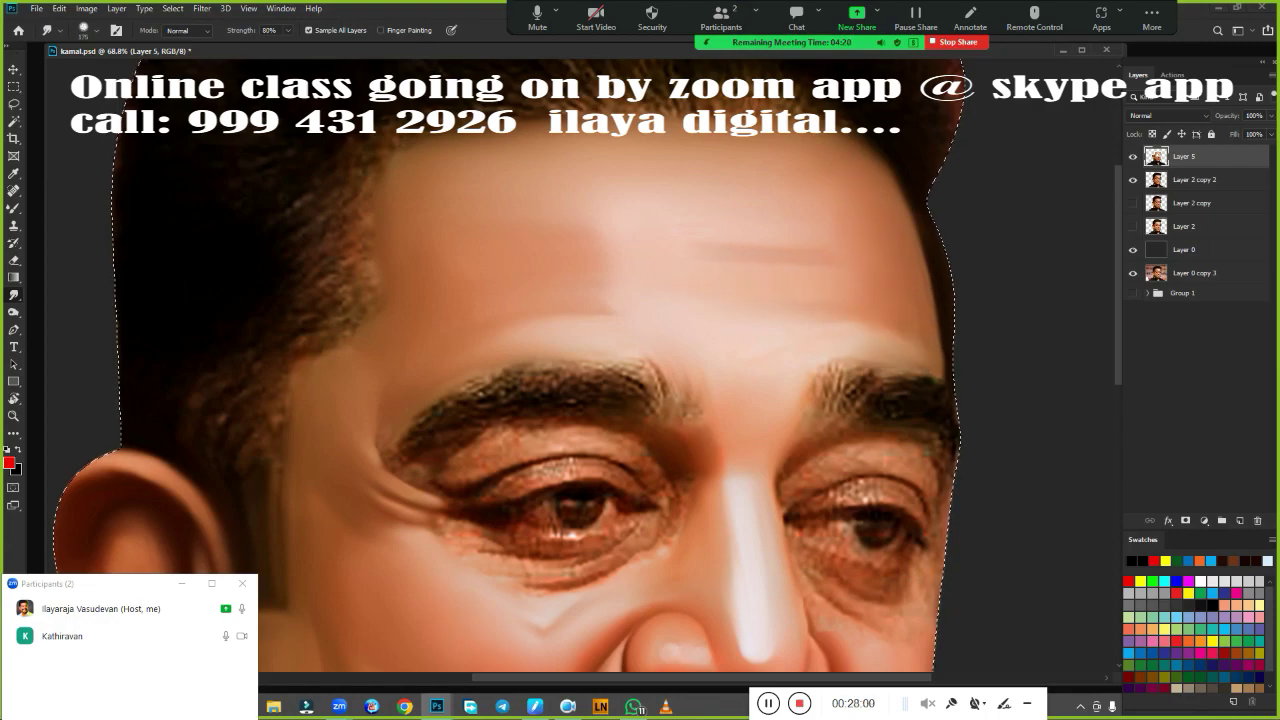
Switch to the Pen tool, ready to outline the area around the left eye.
scroll(945, 150, down, 3)
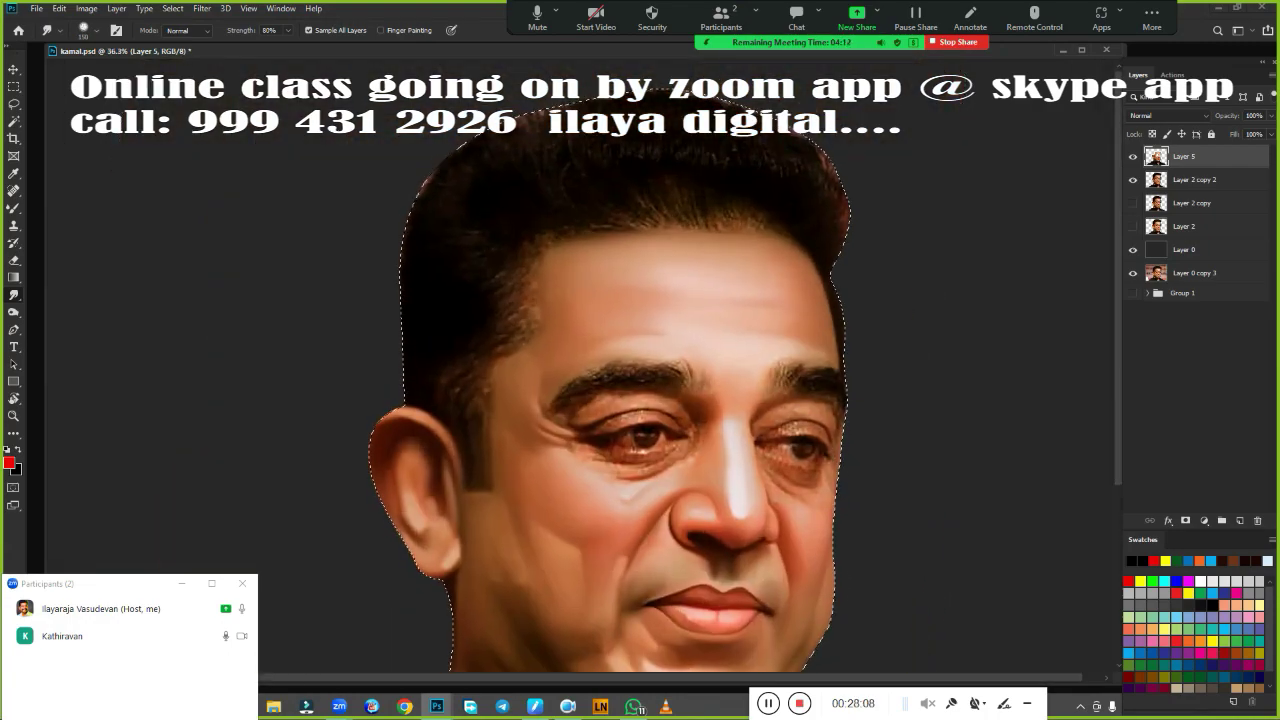
scroll(729, 429, up, 5)
scroll(512, 270, down, 6)
key(p)
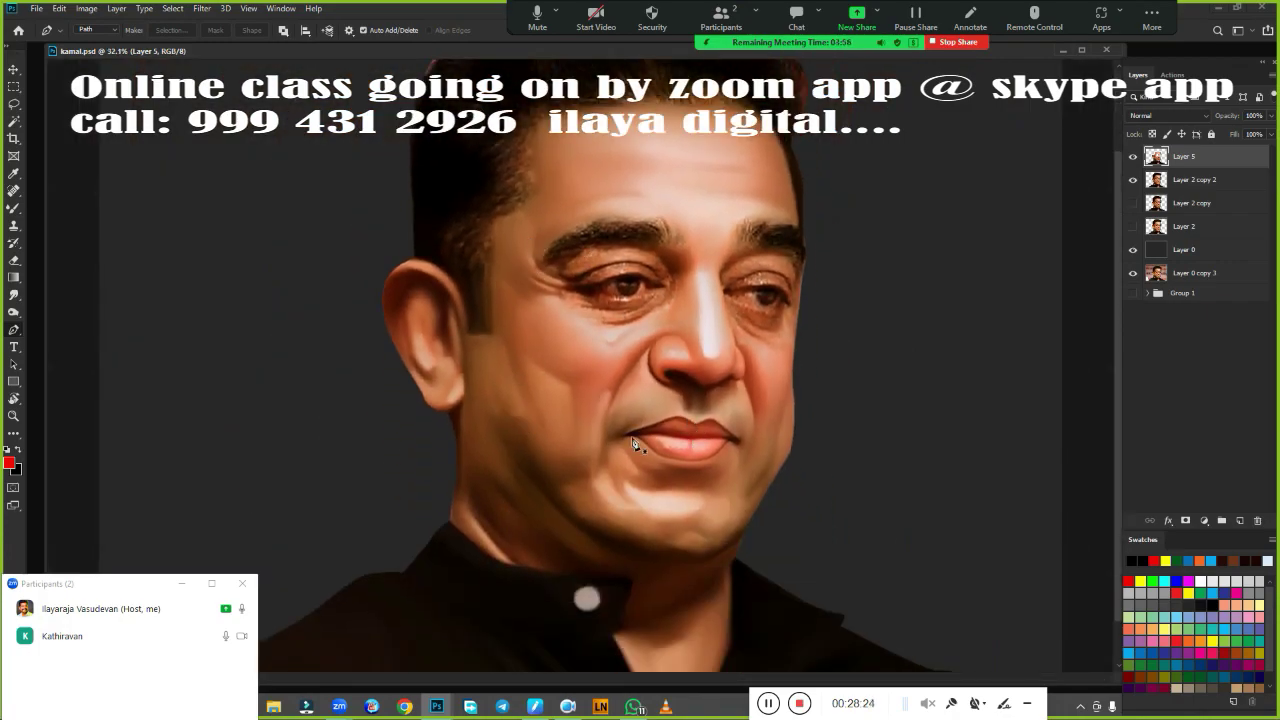
key(r)
scroll(630, 448, up, 2)
scroll(686, 400, up, 2)
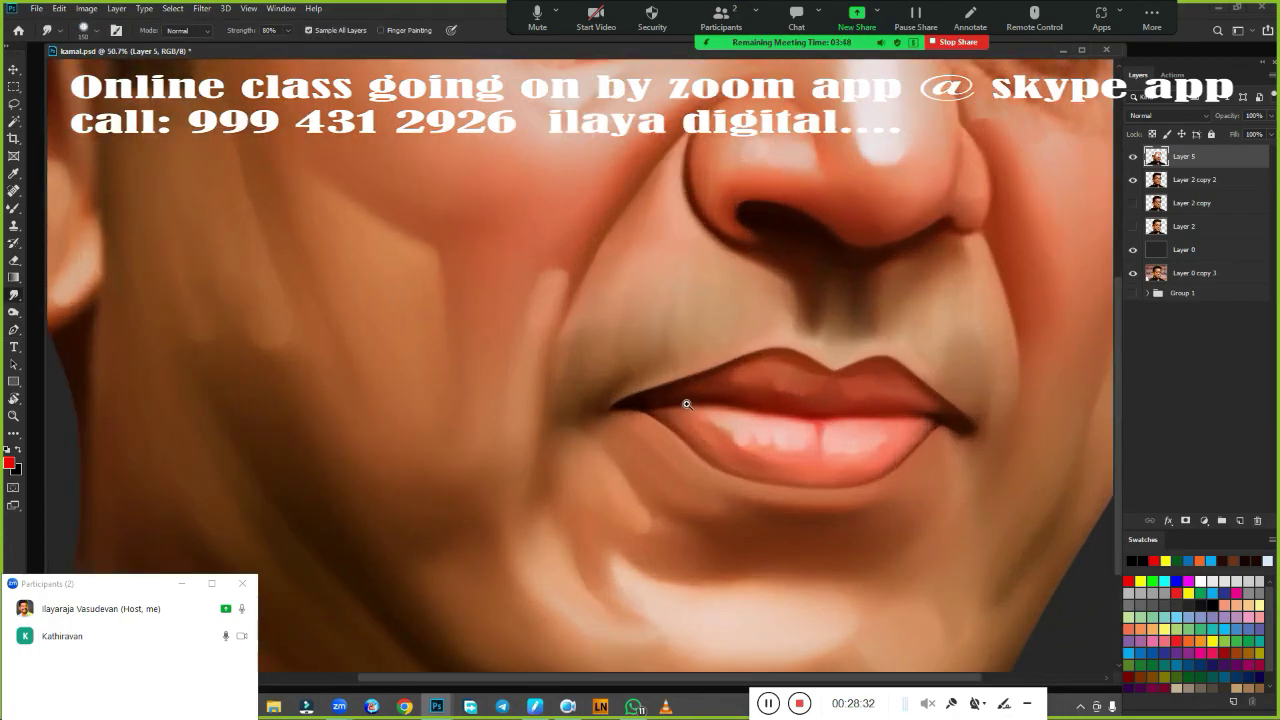
scroll(600, 380, up, 2)
key(p)
scroll(514, 420, down, 2)
scroll(526, 320, up, 2)
Close a Pen path around the left eye and make it a selection feathered 2.5 px.
drag(520, 310, 610, 314)
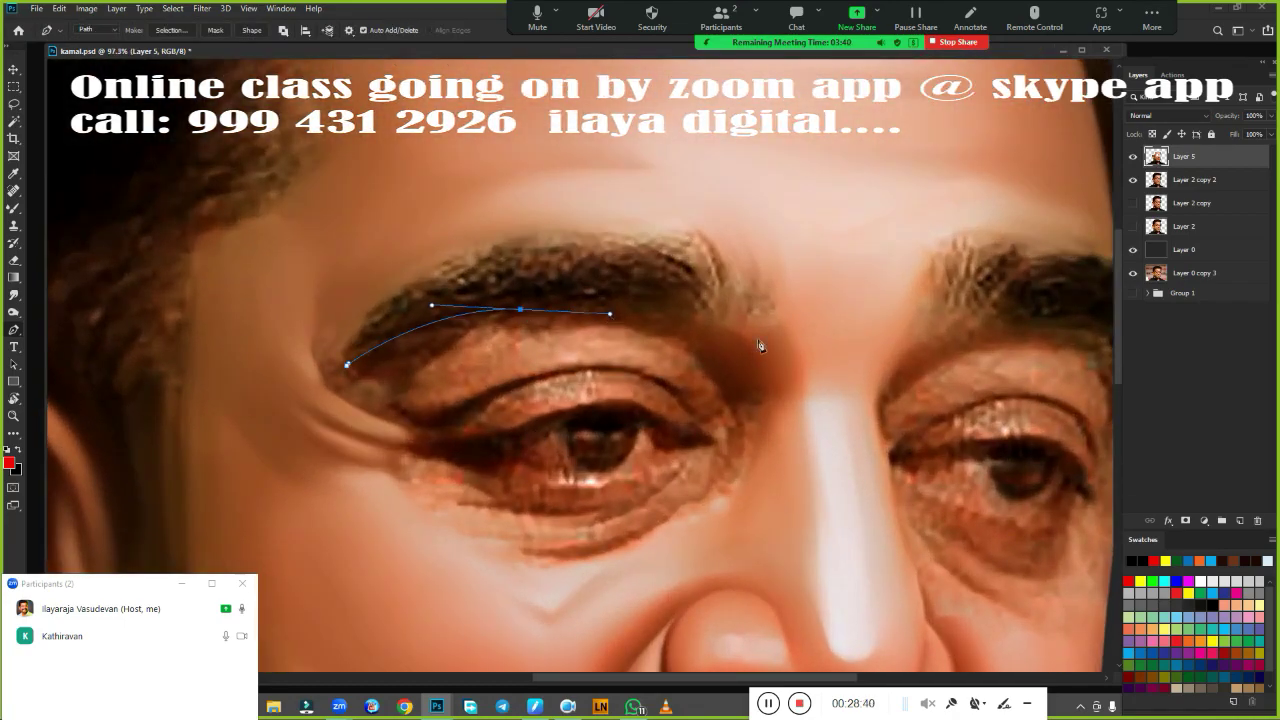
click(347, 495)
click(346, 365)
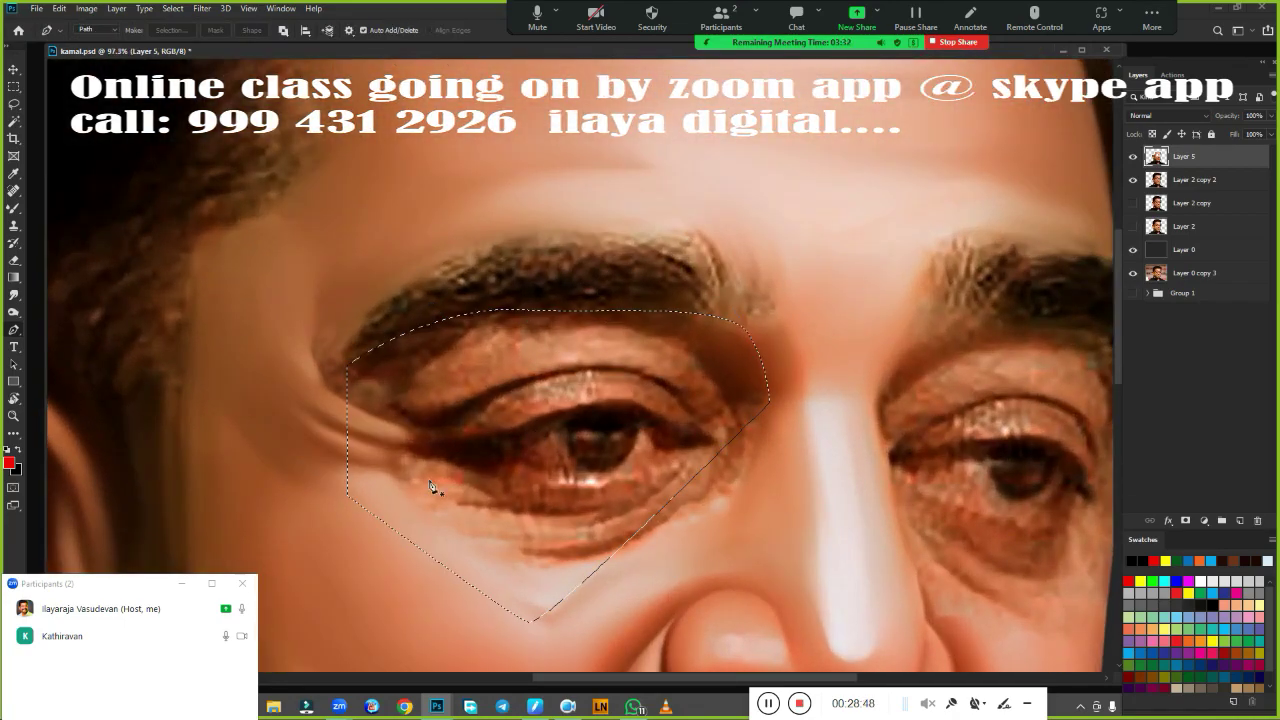
key(ctrl+Return)
key(shift+F6)
key(r)
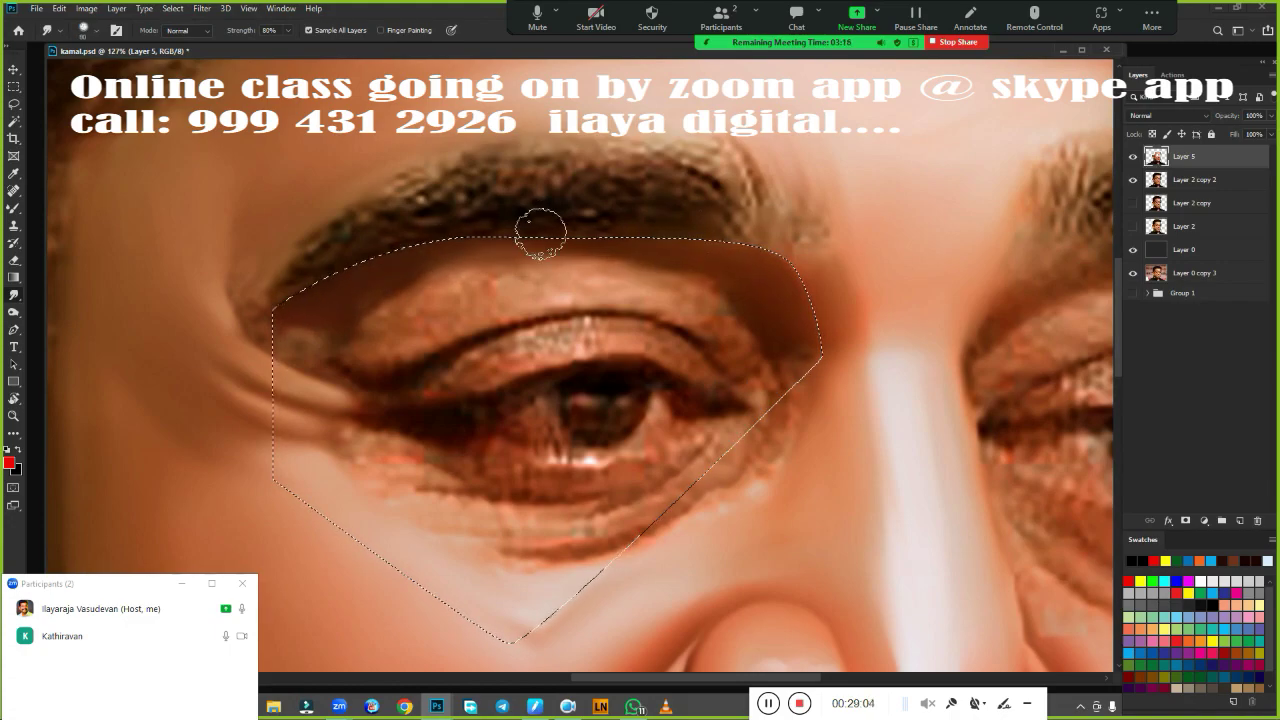
Smudge the upper eyelid, eye-area skin and eyebrow edges at 80%, then deselect.
mouse_move(375, 383)
mouse_down()
mouse_move(430, 302)
mouse_move(414, 329)
mouse_move(351, 343)
mouse_move(446, 284)
mouse_move(705, 285)
mouse_up()
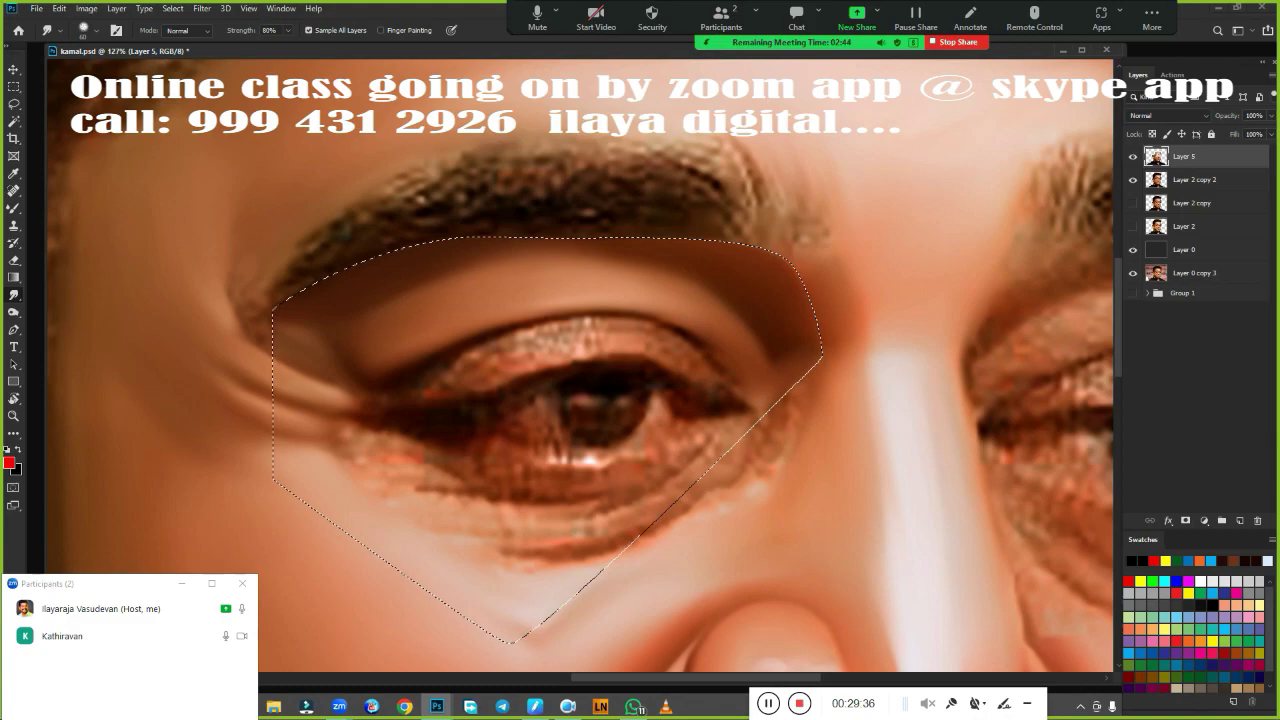
drag(536, 394, 556, 440)
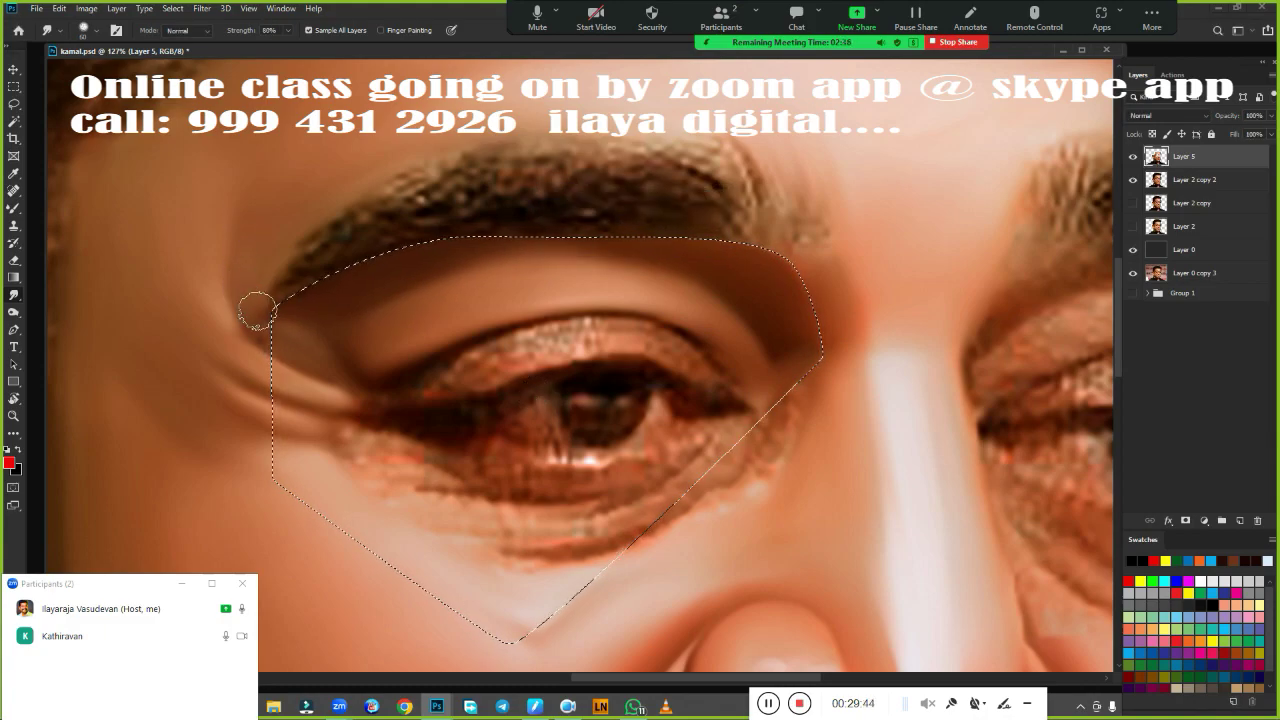
mouse_move(391, 237)
mouse_down()
mouse_move(357, 217)
mouse_move(435, 239)
mouse_up()
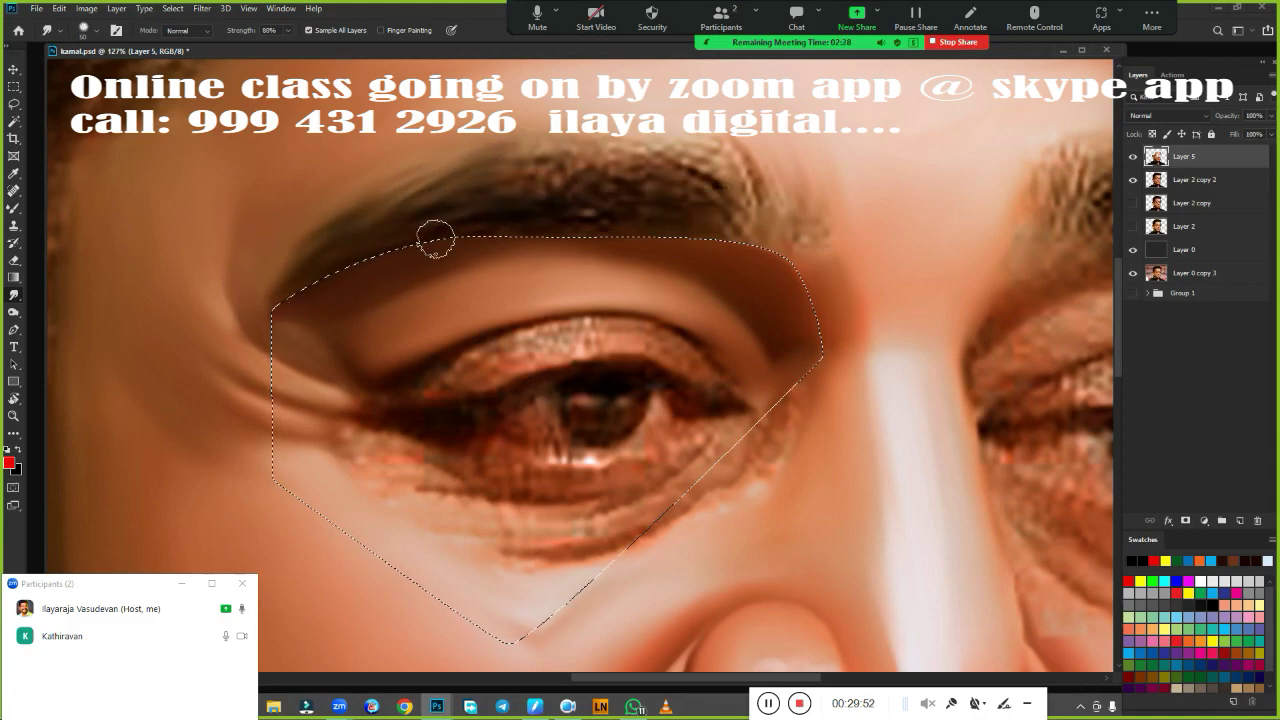
drag(652, 155, 742, 135)
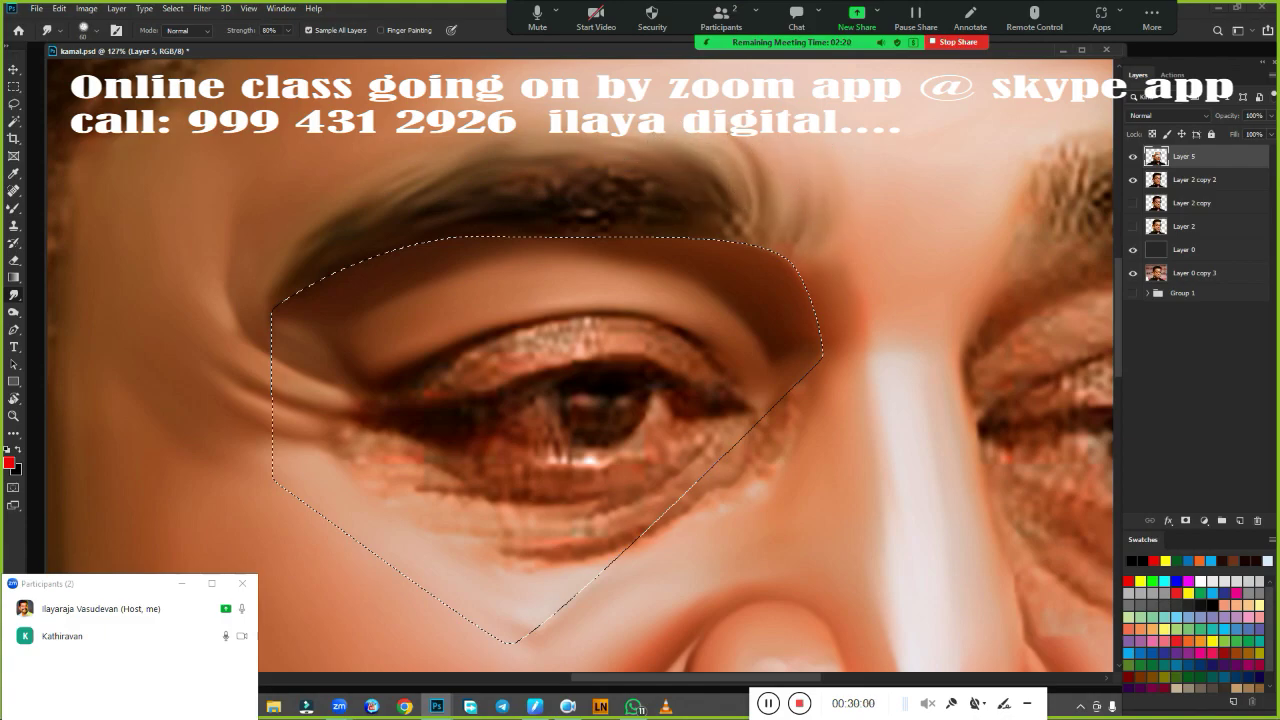
drag(728, 200, 665, 150)
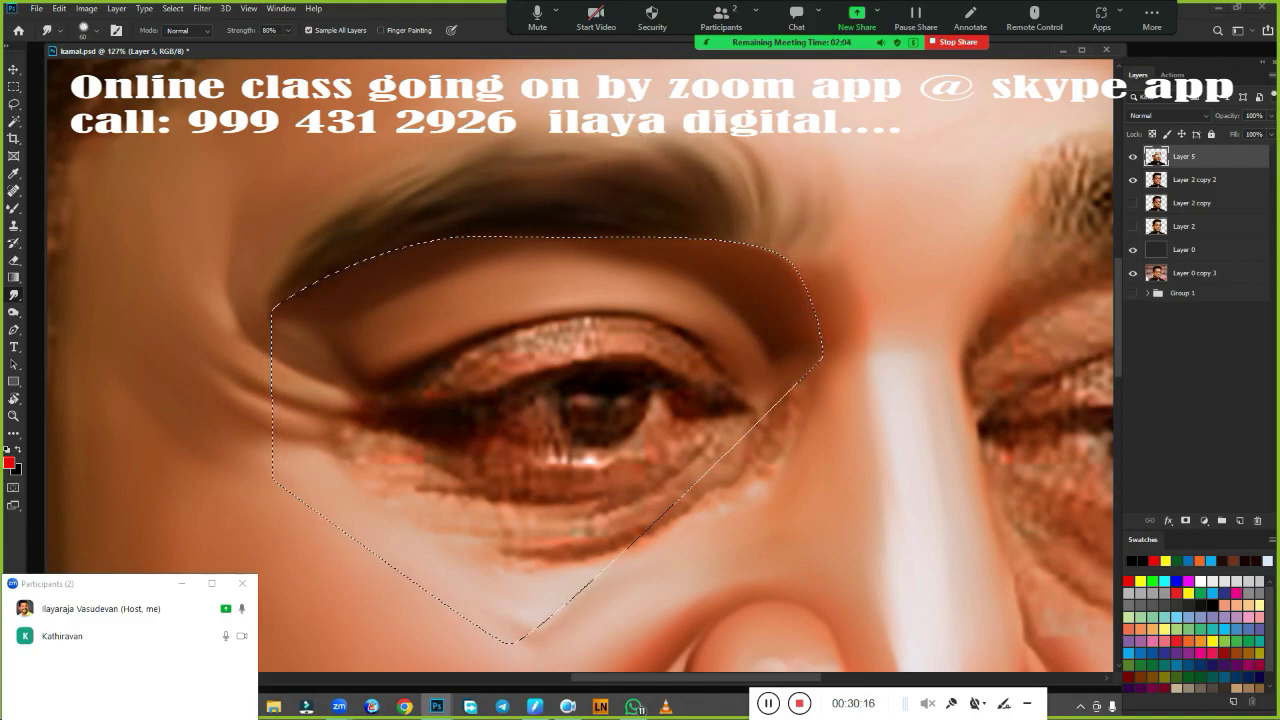
drag(640, 160, 759, 171)
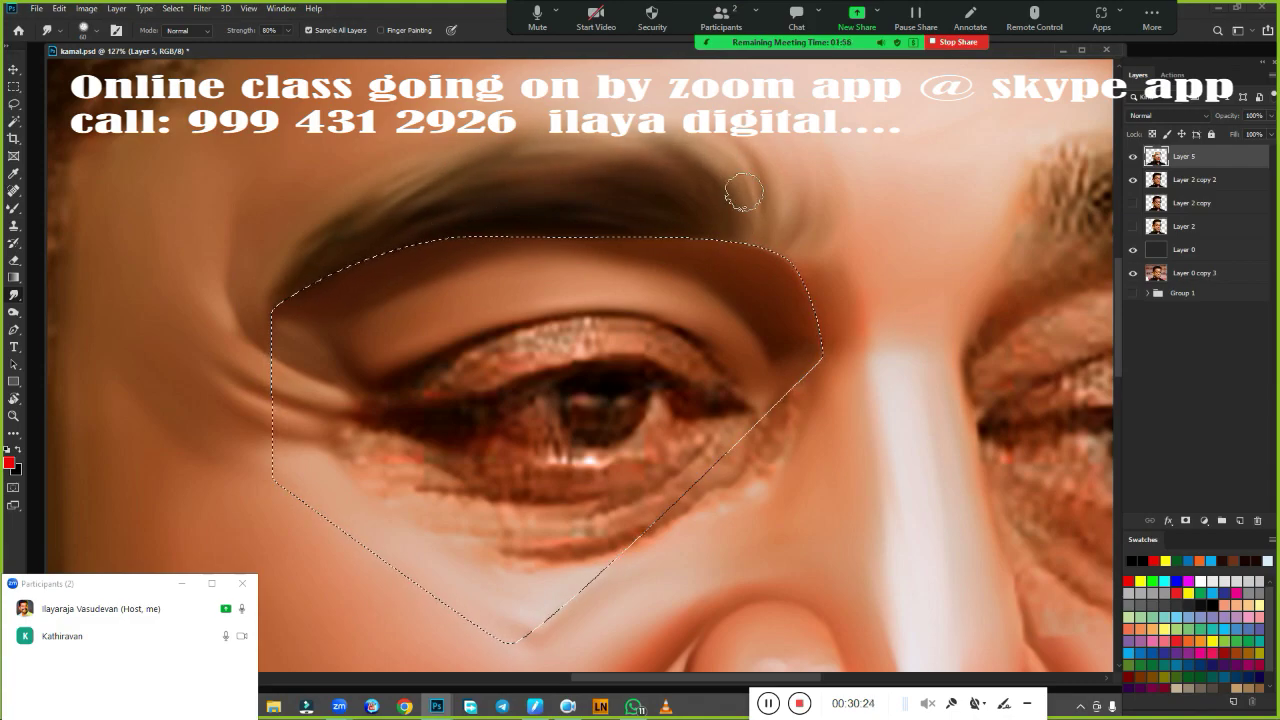
key(ctrl+d)
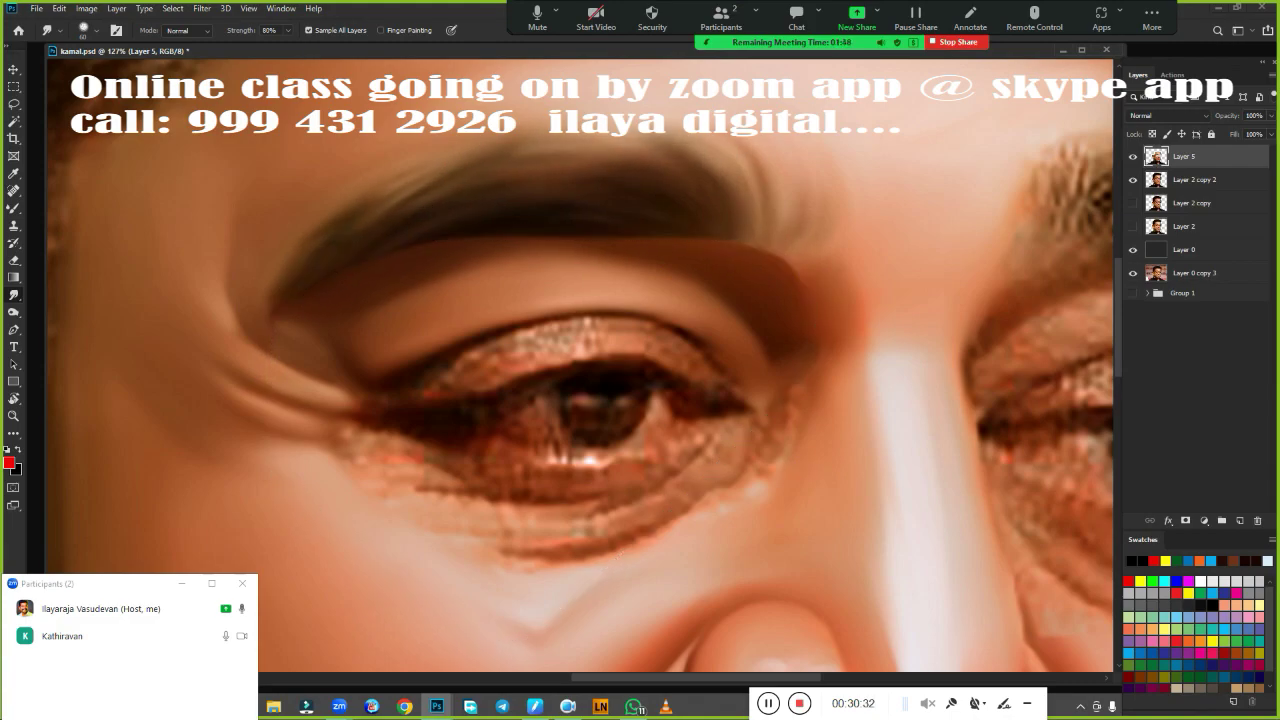
scroll(690, 330, up, 2)
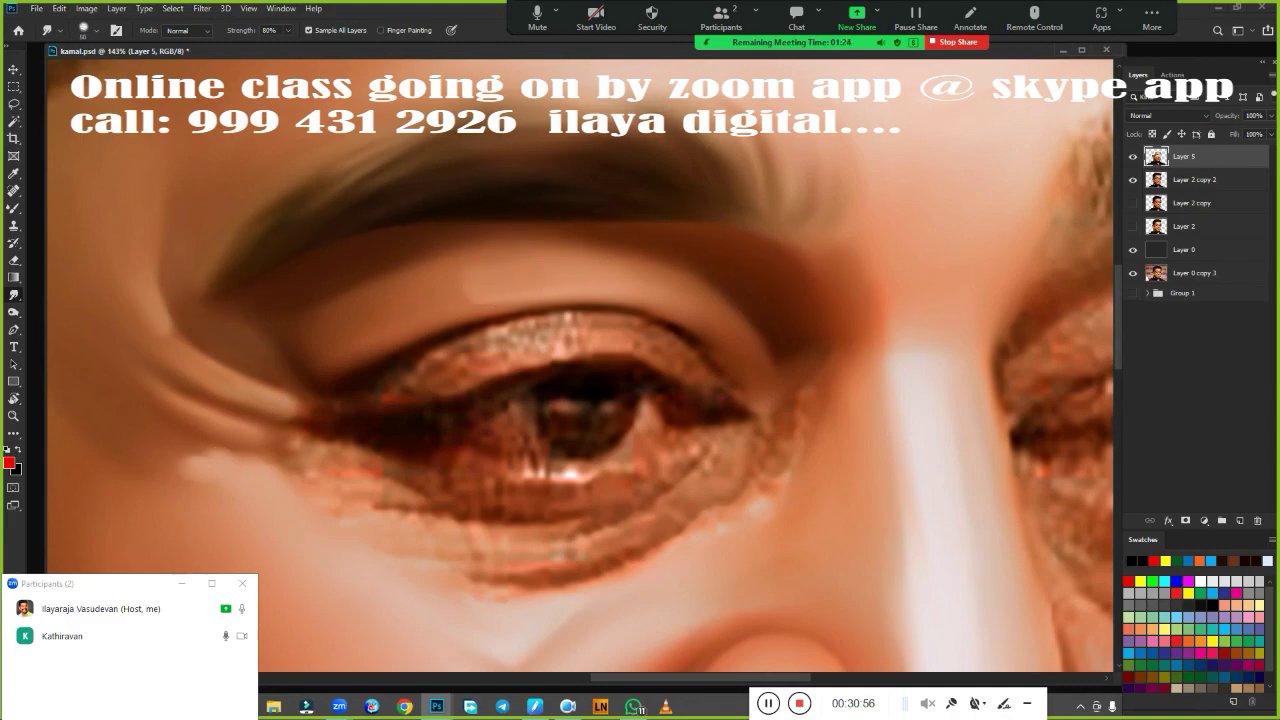
key(ctrl+0)
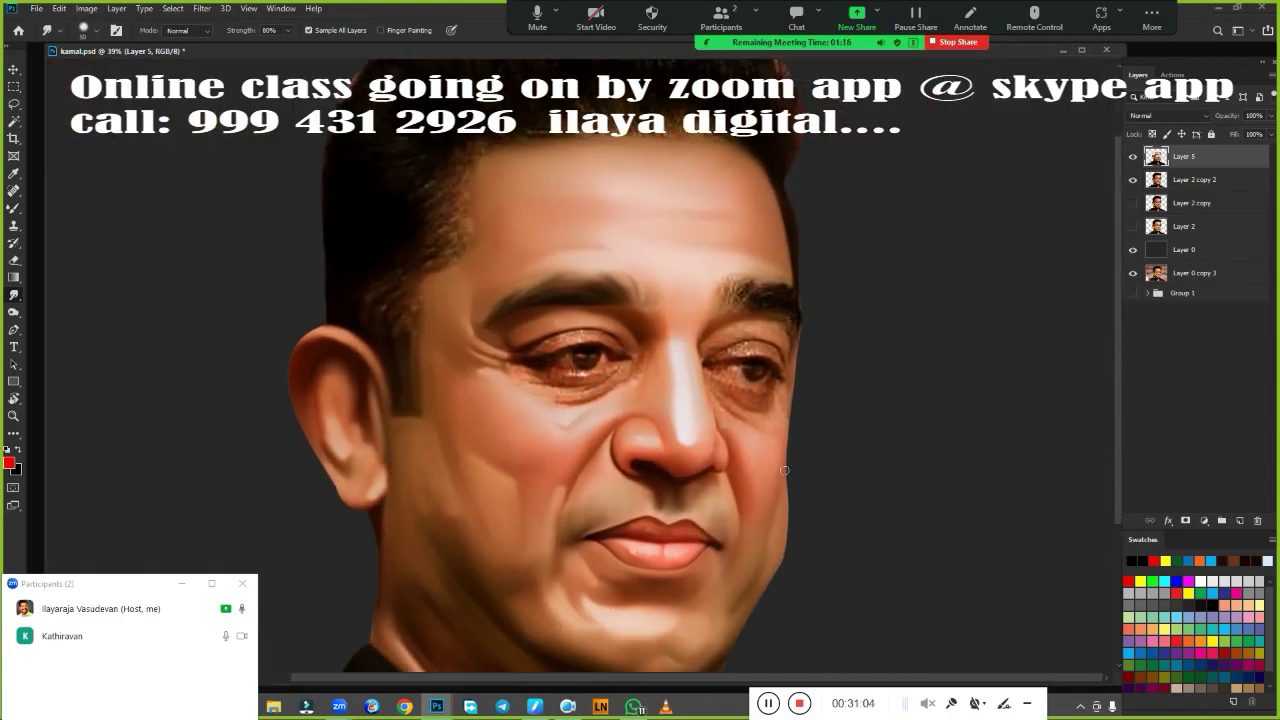
Draw a Pen path along the right eyebrow and turn it into a selection.
scroll(784, 470, up, 5)
key(p)
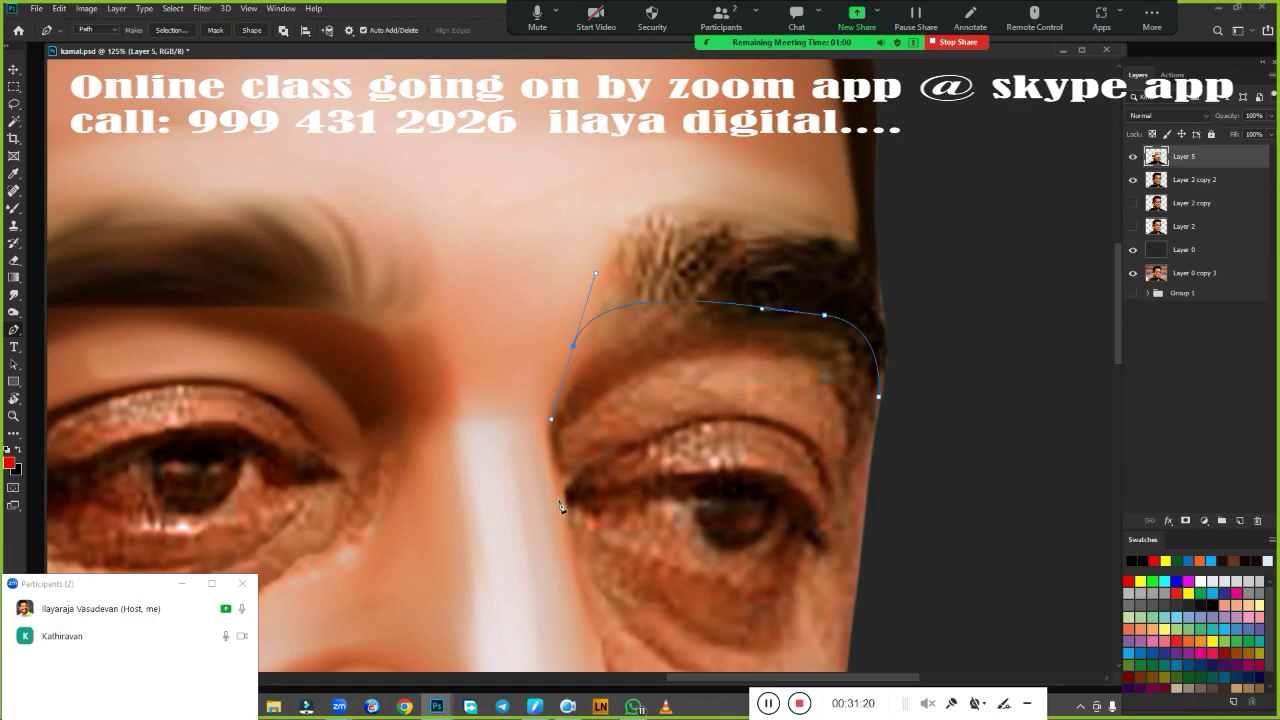
drag(556, 491, 575, 567)
click(171, 29)
key(Return)
scroll(799, 414, up, 2)
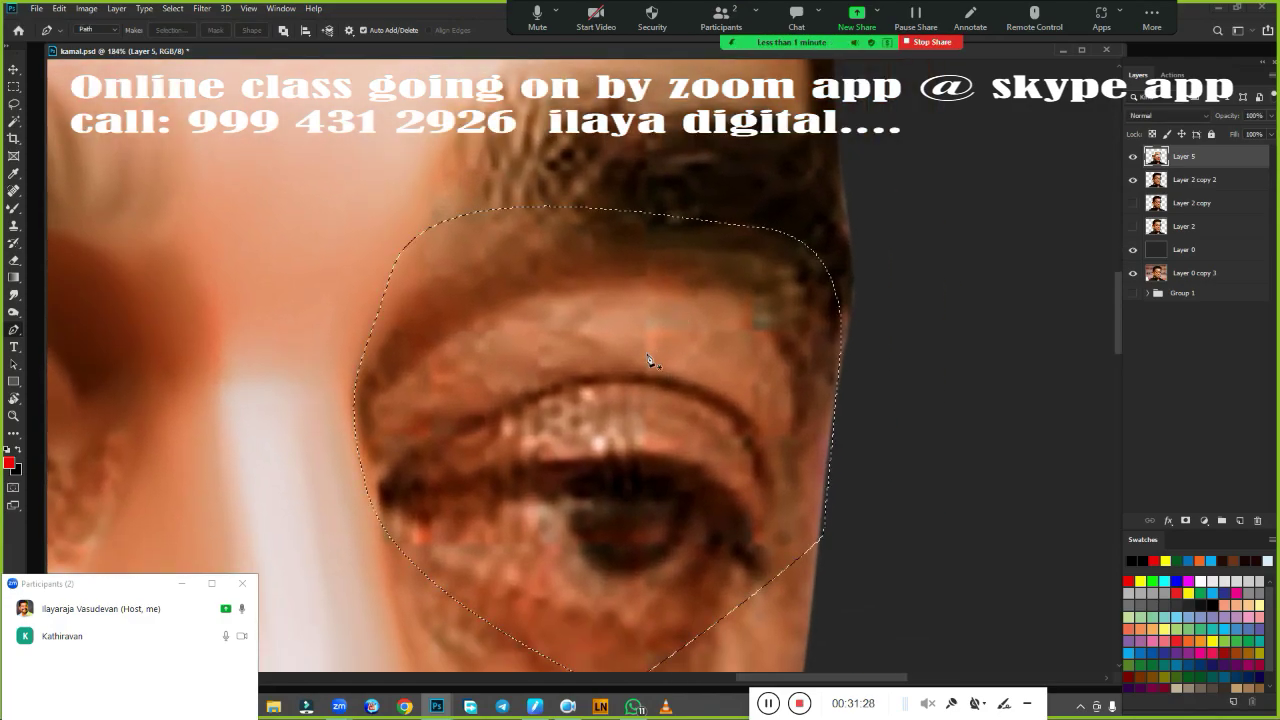
Smudge the brow area and the skin above the right eyelid into soft strokes.
key(r)
drag(560, 220, 837, 349)
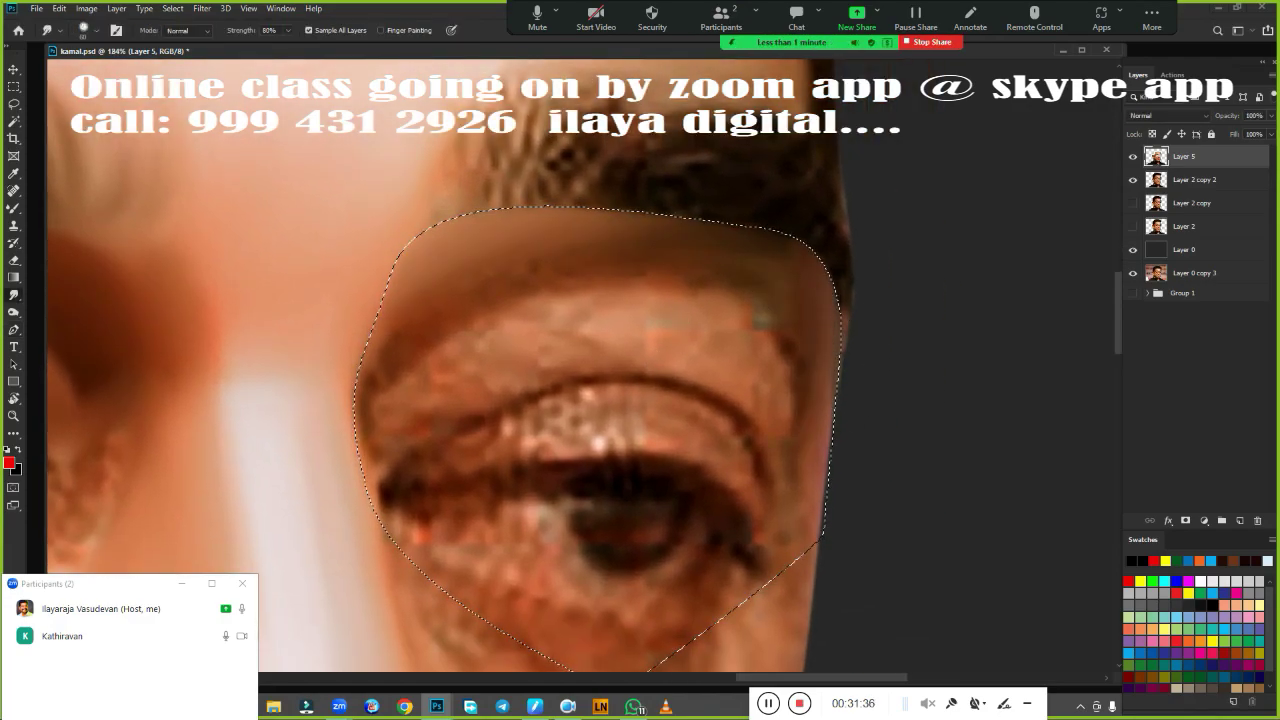
drag(780, 240, 843, 398)
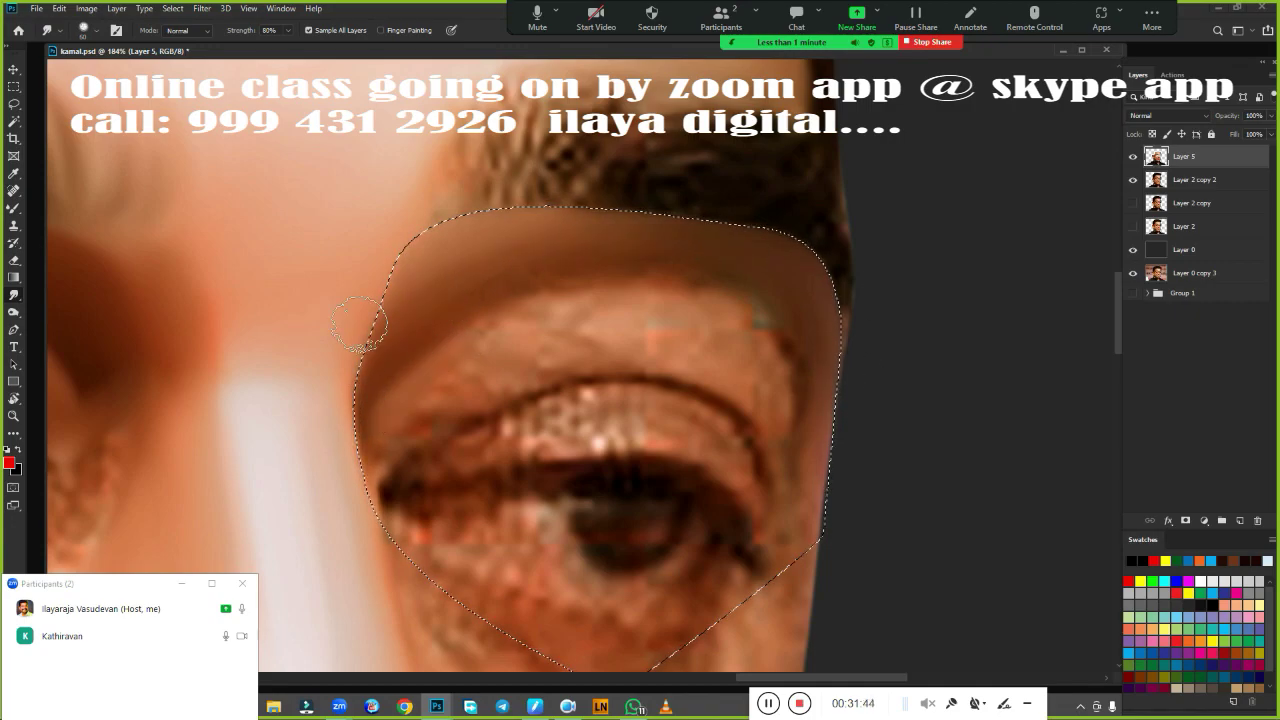
drag(735, 295, 795, 420)
drag(475, 300, 540, 330)
drag(783, 394, 800, 460)
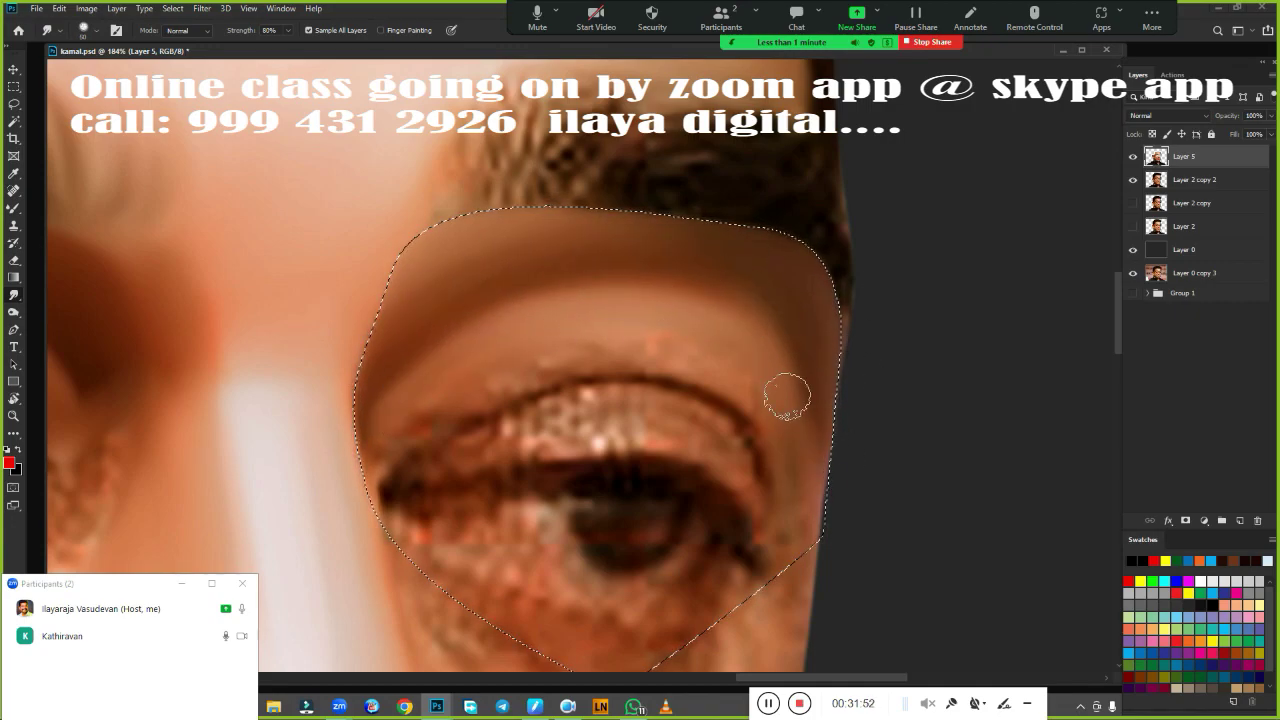
drag(780, 235, 807, 271)
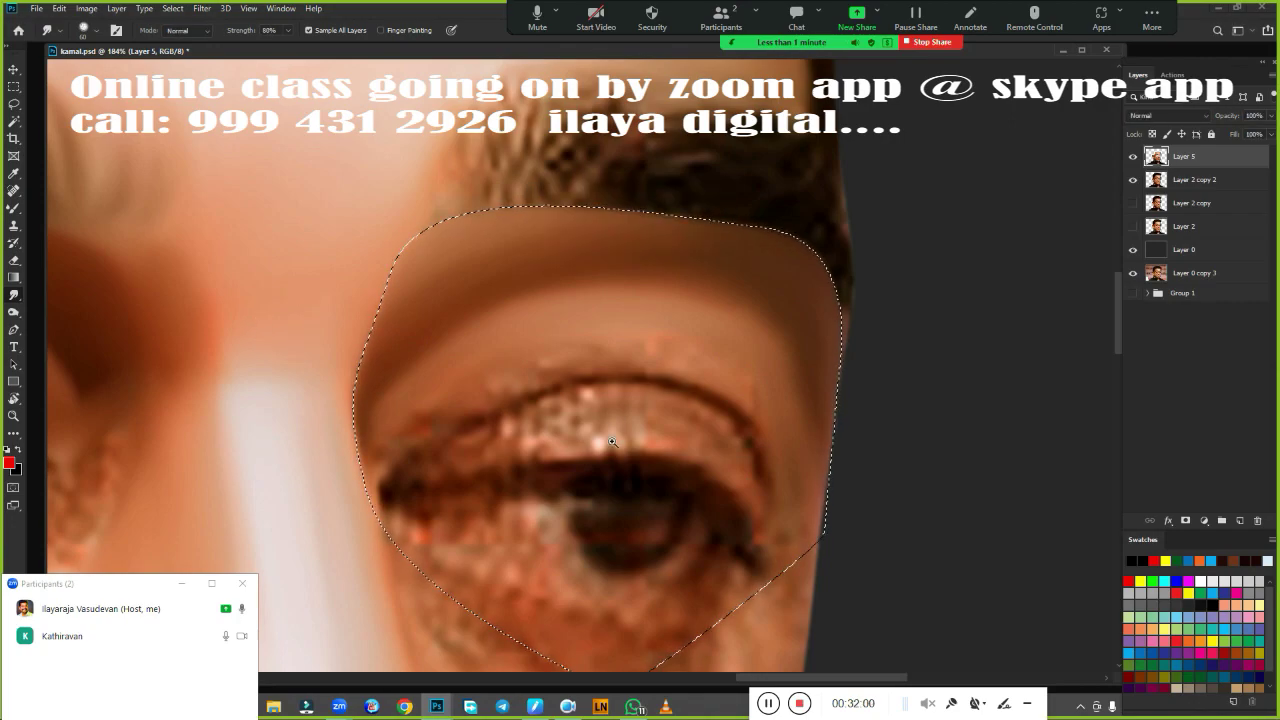
scroll(417, 380, down, 3)
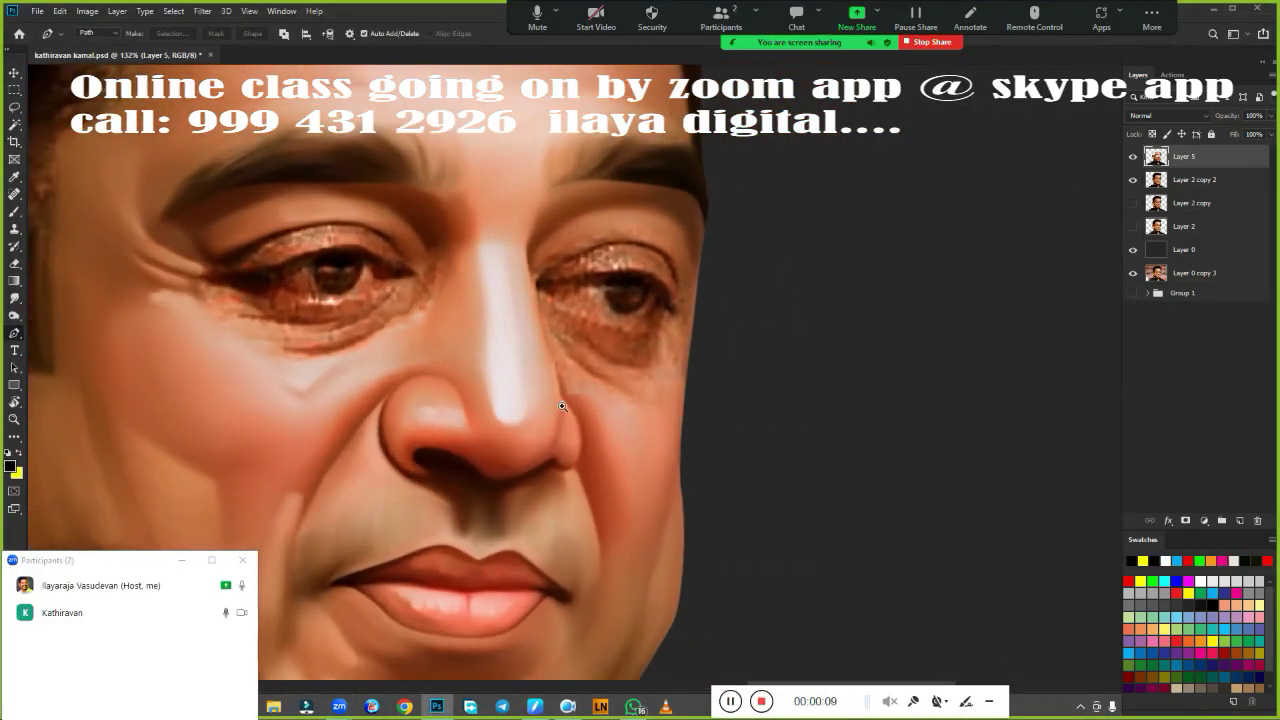
Blend the mottled, pale under-eye skin smooth and lighter with the Mixer Brush, then deselect.
scroll(510, 287, up, 3)
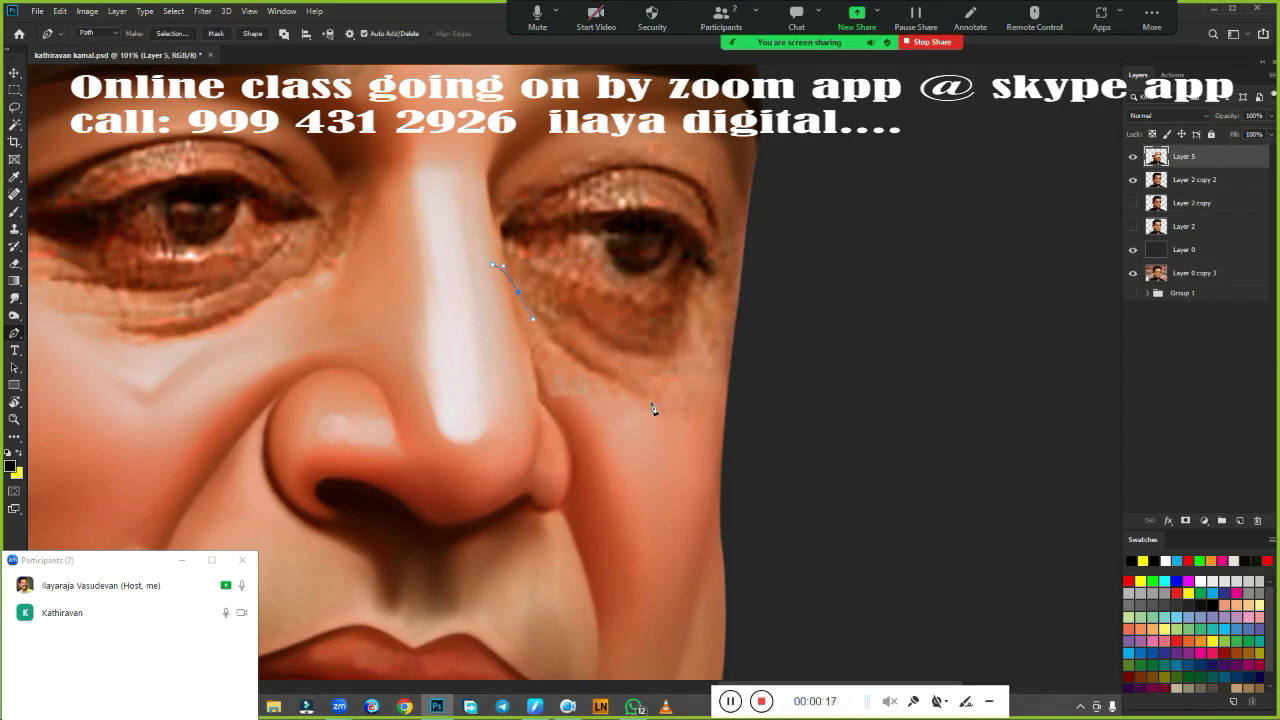
scroll(652, 408, up, 2)
drag(790, 345, 831, 397)
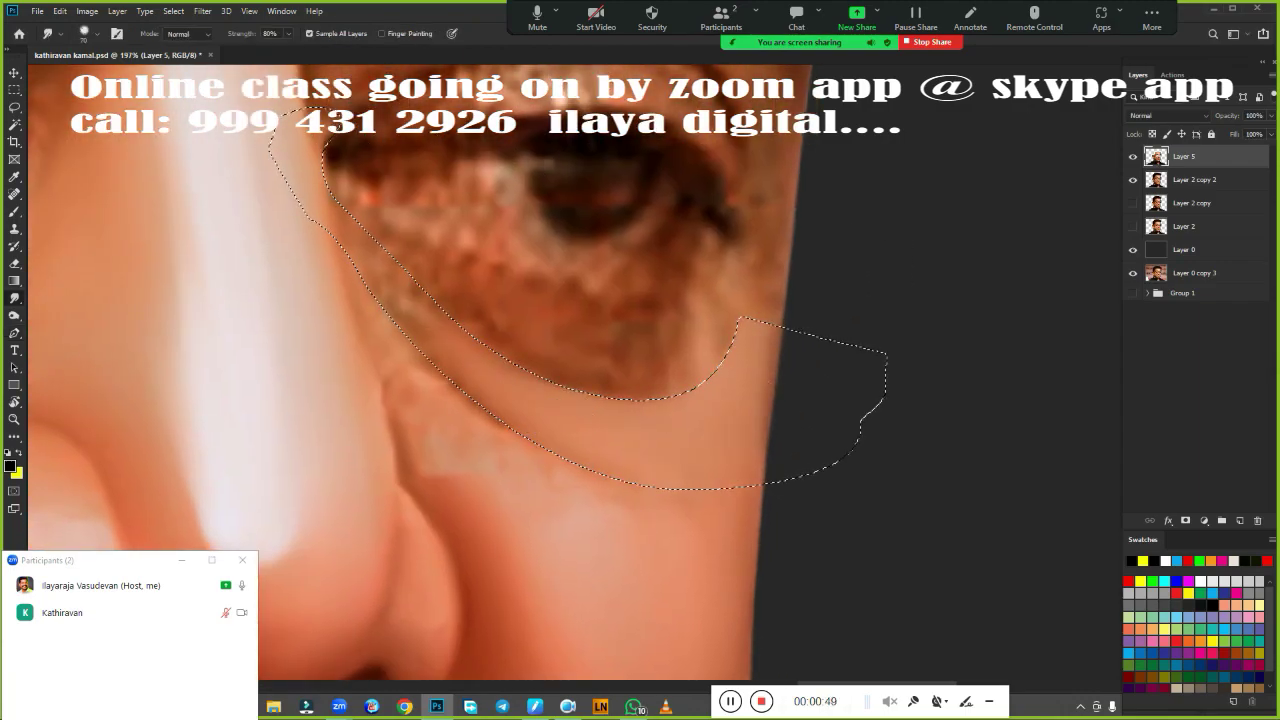
drag(466, 337, 580, 395)
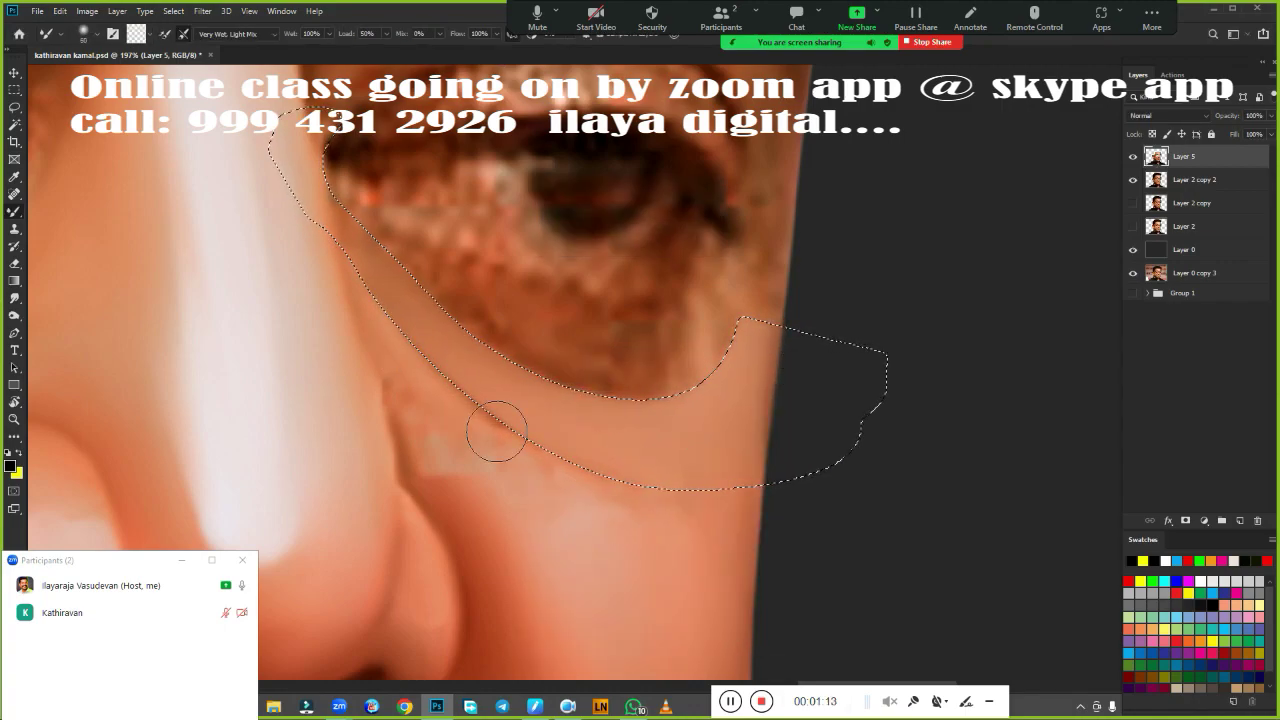
drag(500, 423, 691, 486)
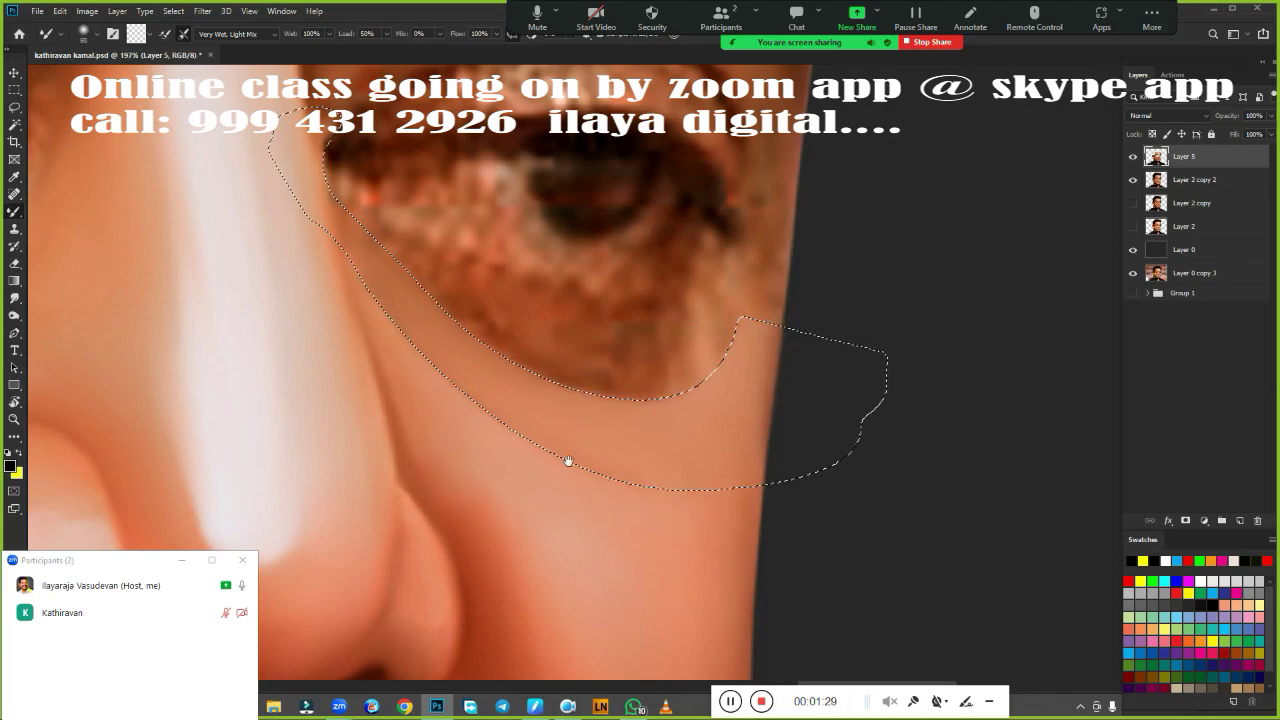
drag(569, 460, 629, 585)
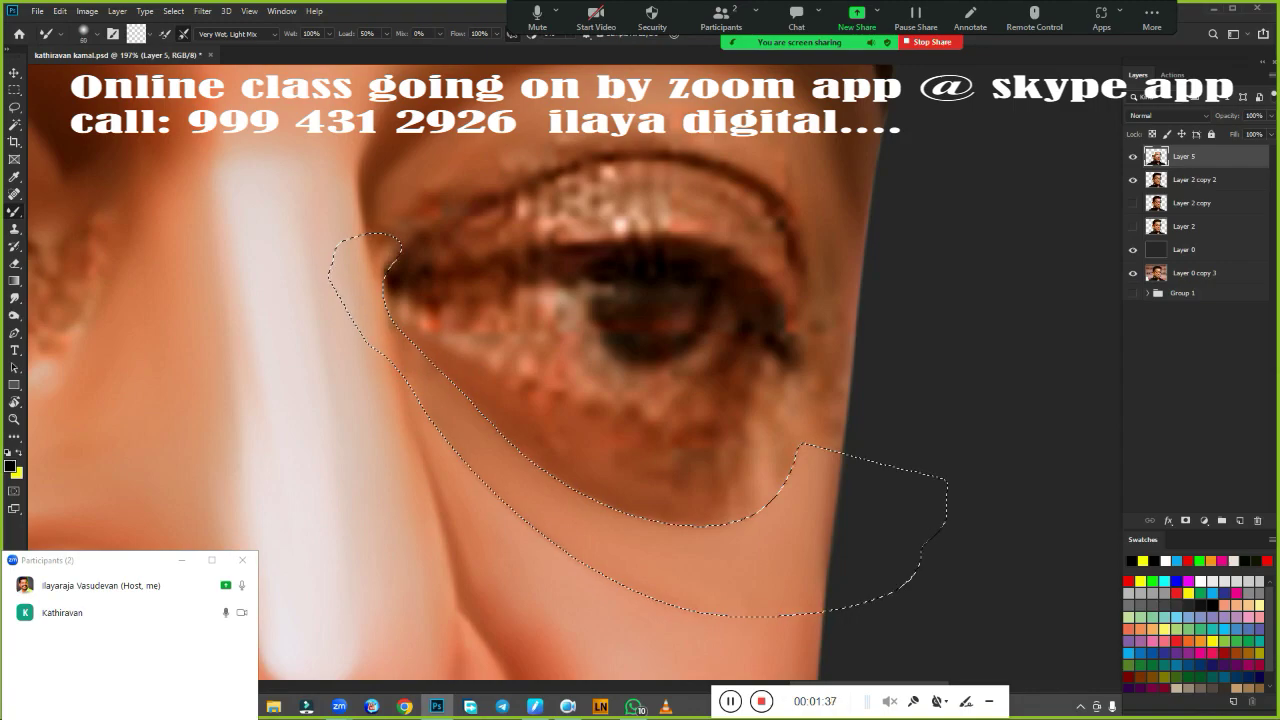
mouse_move(489, 401)
mouse_down()
mouse_move(763, 436)
mouse_move(674, 491)
mouse_move(471, 406)
mouse_move(586, 486)
mouse_move(618, 630)
mouse_up()
key(ctrl+d)
scroll(618, 630, down, 5)
key(r)
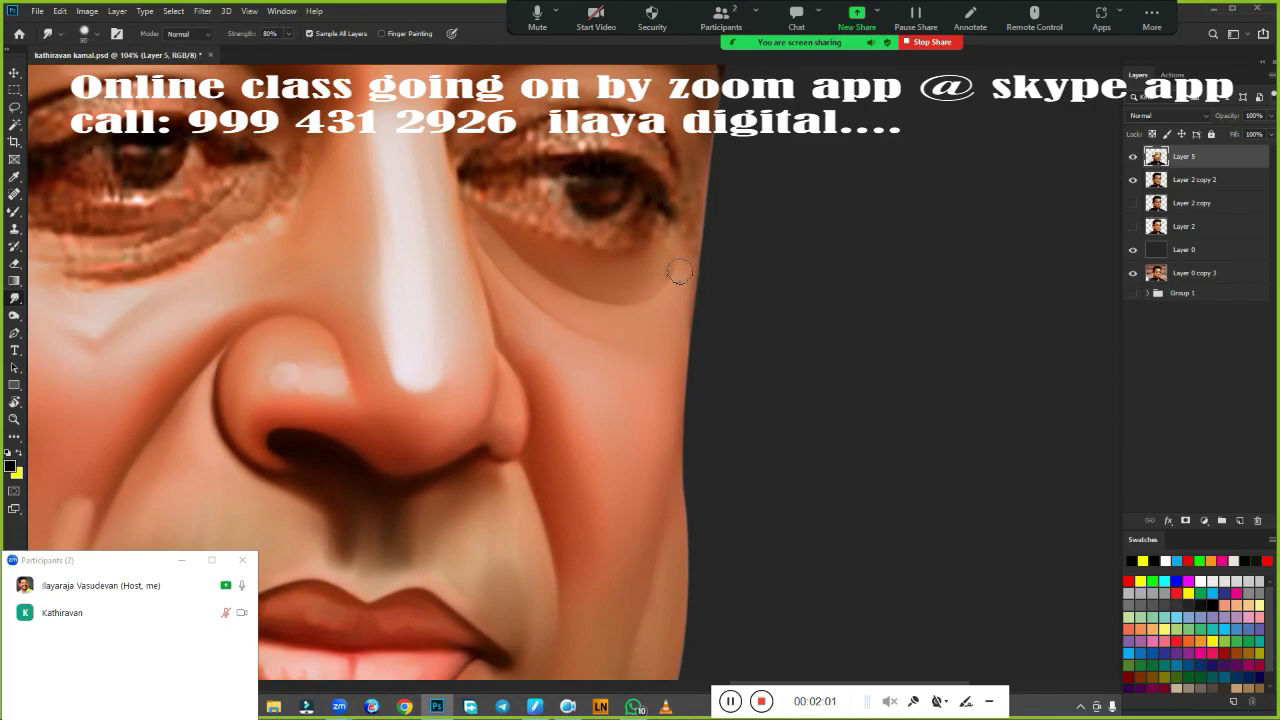
Outline the nose-bridge strip with a closed Pen path, select it, and Mixer-Brush its skin smooth.
key(p)
drag(447, 232, 487, 337)
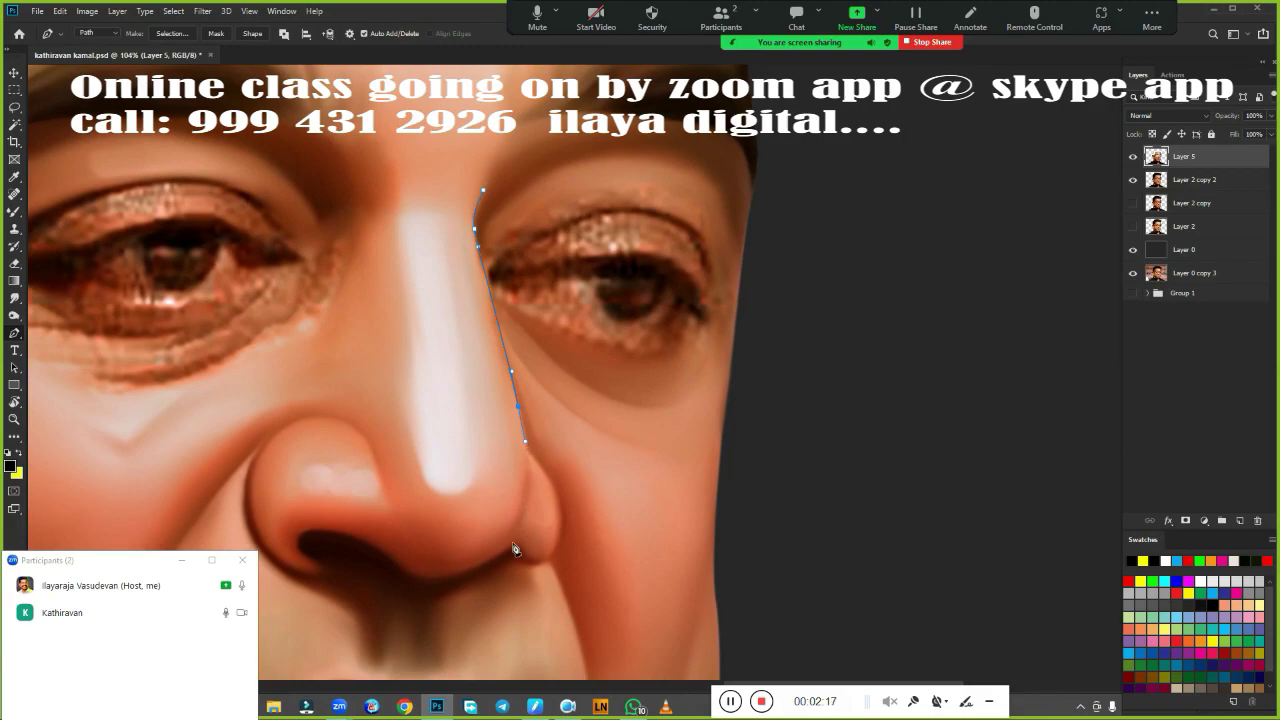
click(290, 170)
click(483, 190)
key(ctrl+Return)
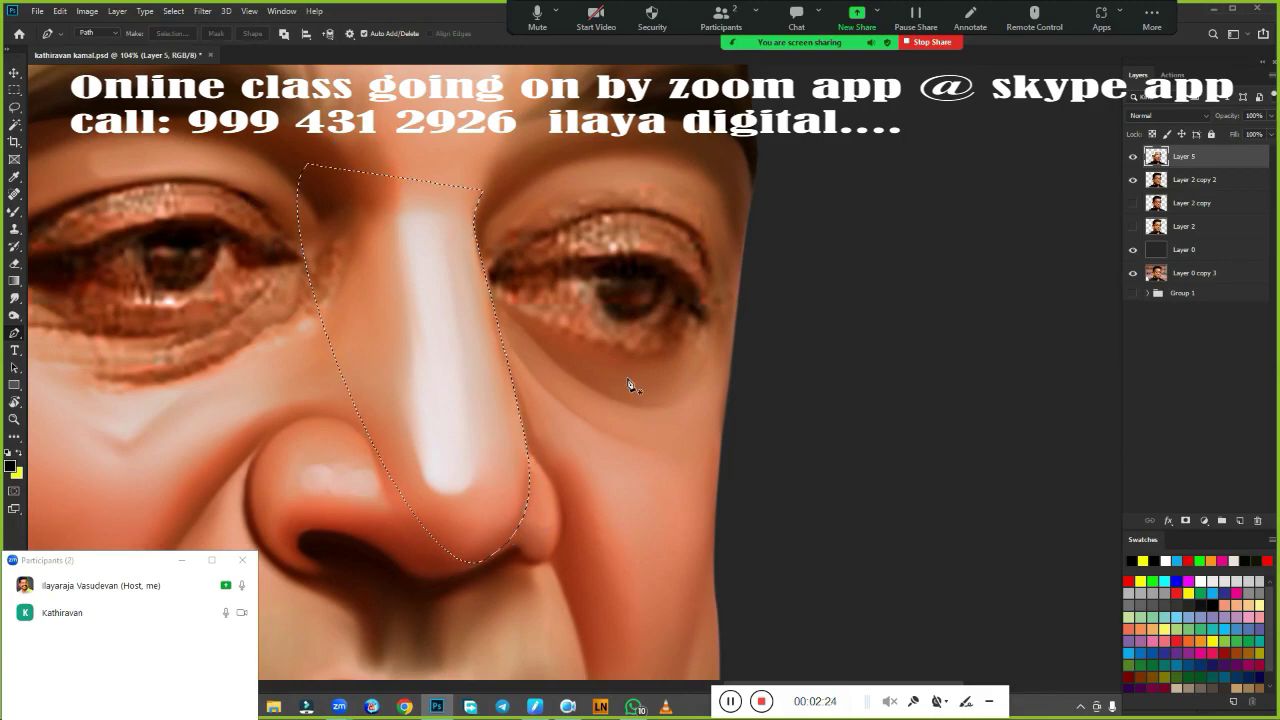
key(b)
drag(534, 508, 554, 408)
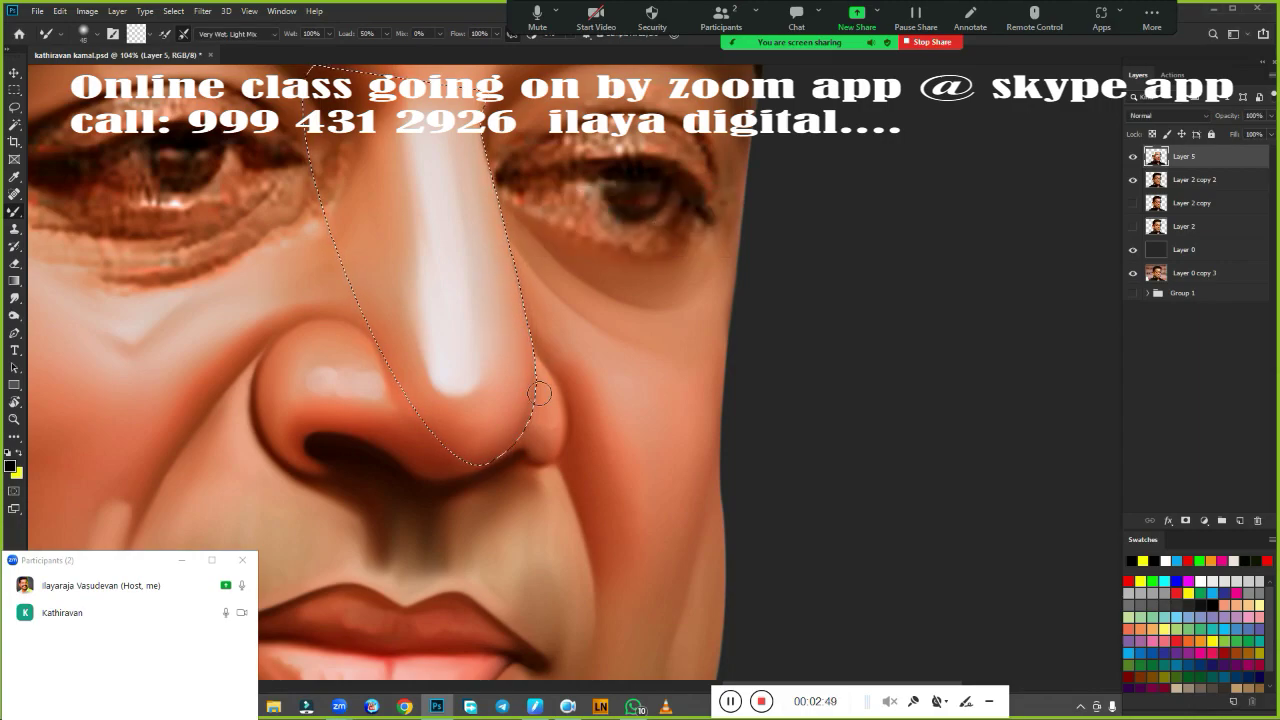
scroll(600, 530, down, 3)
Select the upper-eyelid path and blend the speckled lid from inner to outer corner.
scroll(614, 586, up, 5)
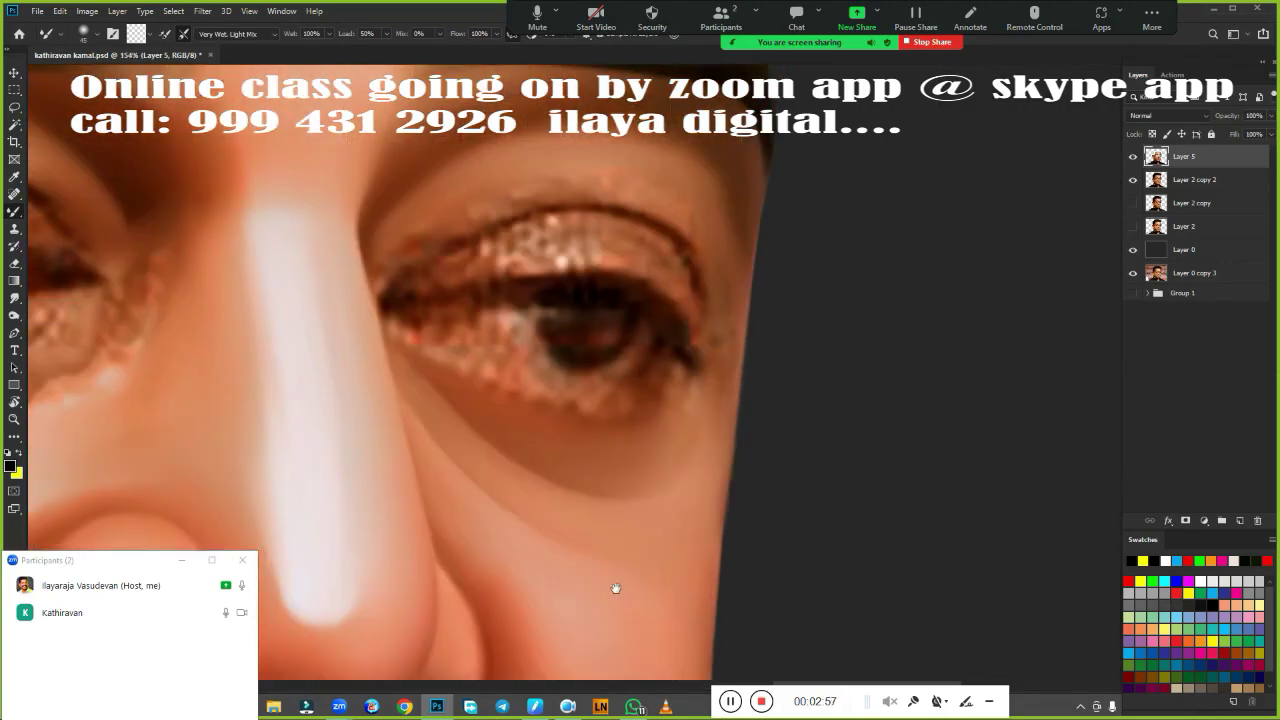
key(p)
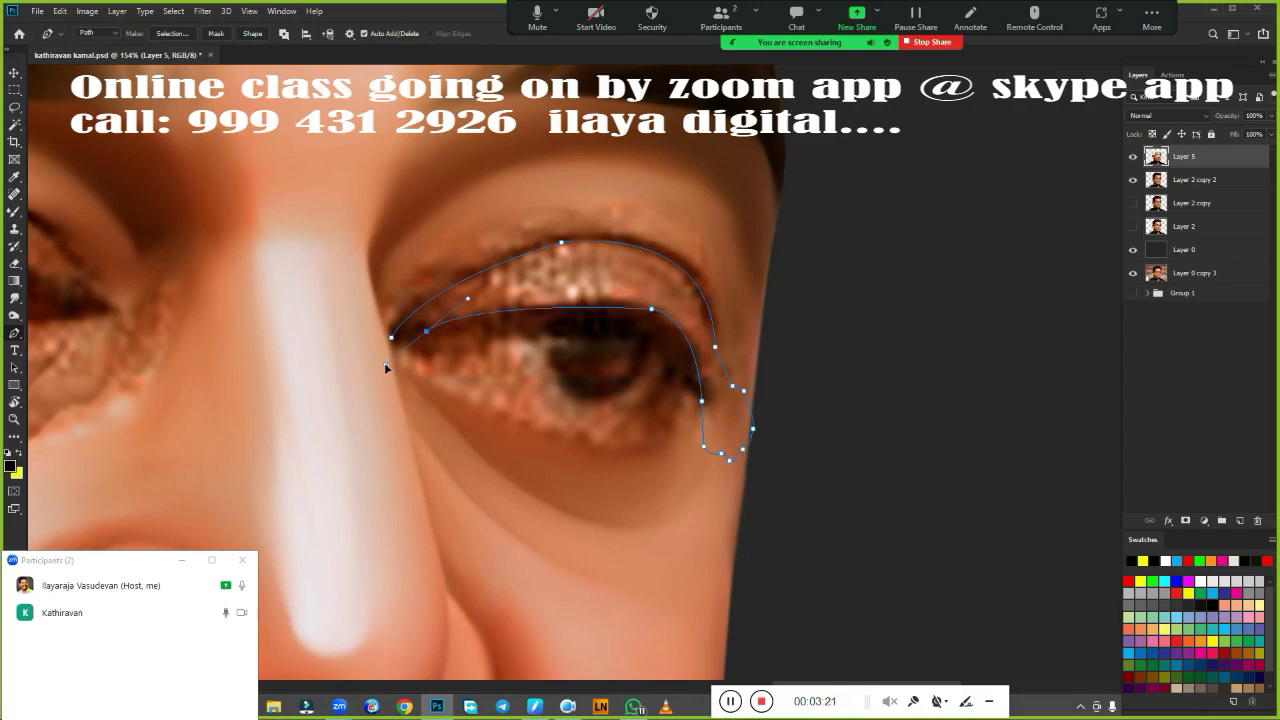
key(ctrl+Return)
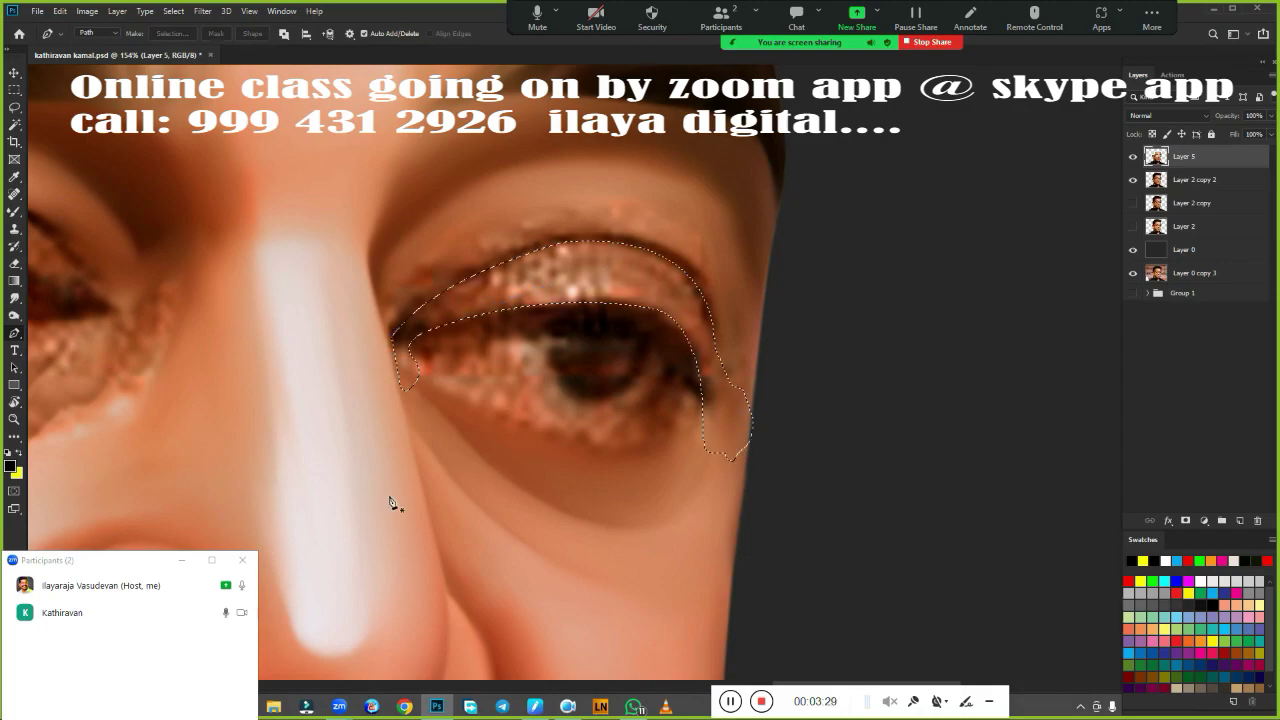
scroll(440, 420, up, 2)
scroll(643, 270, up, 2)
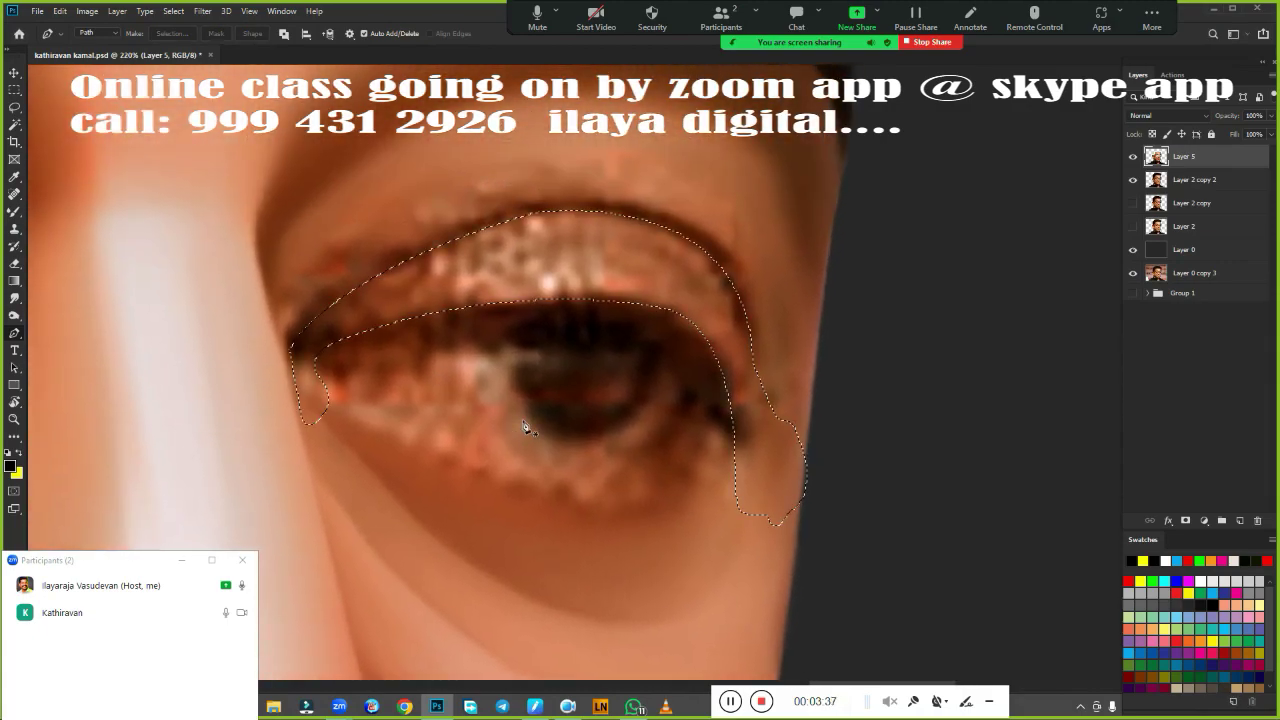
key(b)
mouse_move(305, 330)
mouse_down()
mouse_move(371, 286)
mouse_move(371, 323)
mouse_move(350, 300)
mouse_up()
mouse_move(588, 272)
mouse_down()
mouse_move(630, 262)
mouse_move(725, 300)
mouse_move(710, 290)
mouse_up()
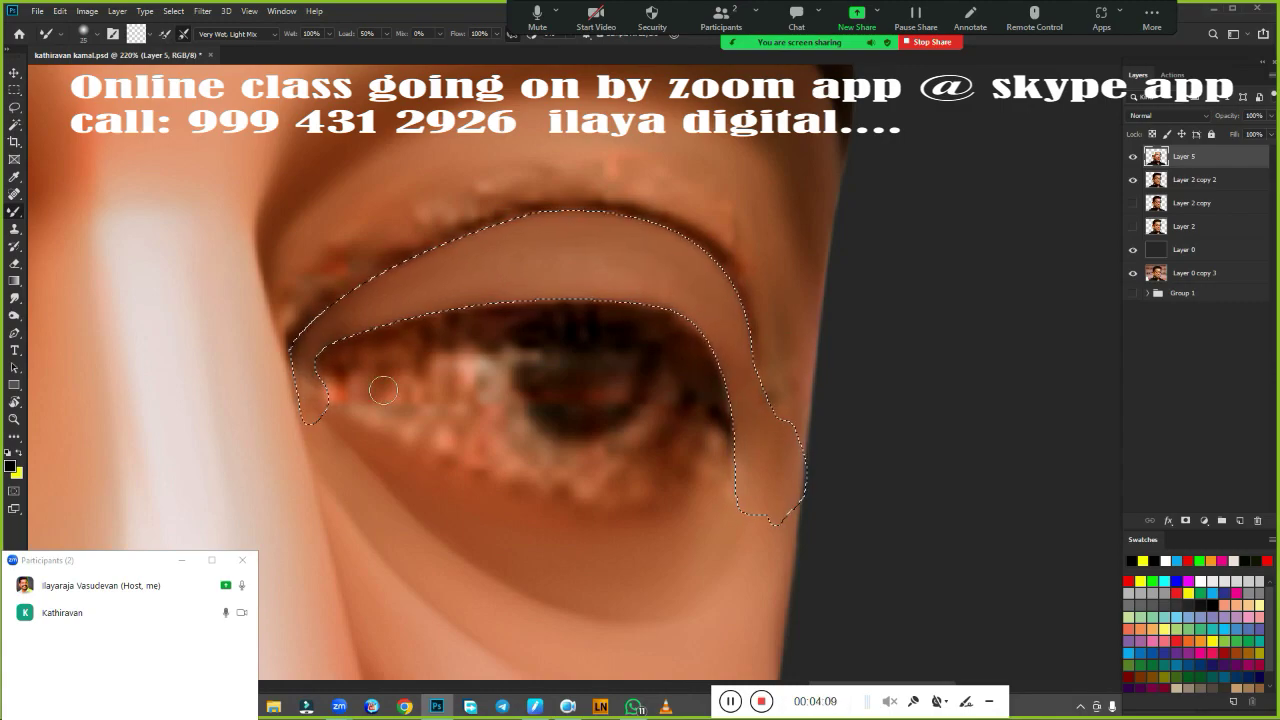
Feather the eyelid selection and smooth the left part of the lid.
key(shift+F6)
key(Return)
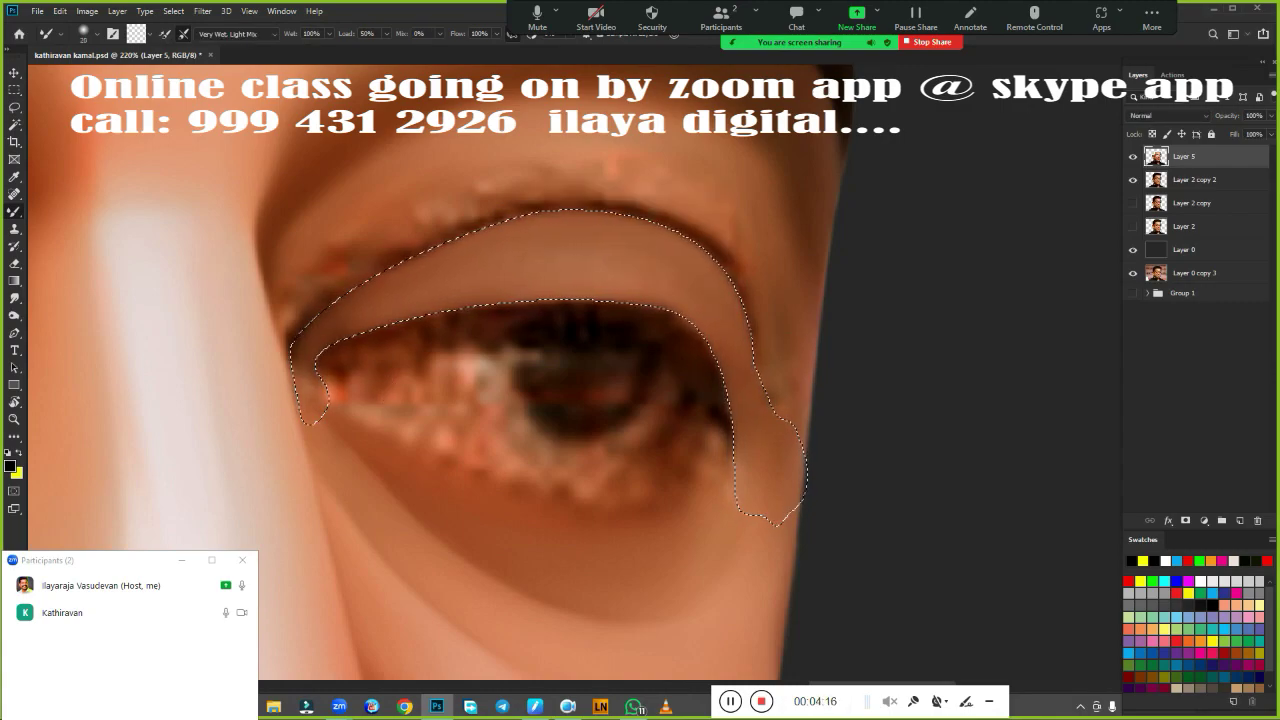
drag(340, 300, 467, 231)
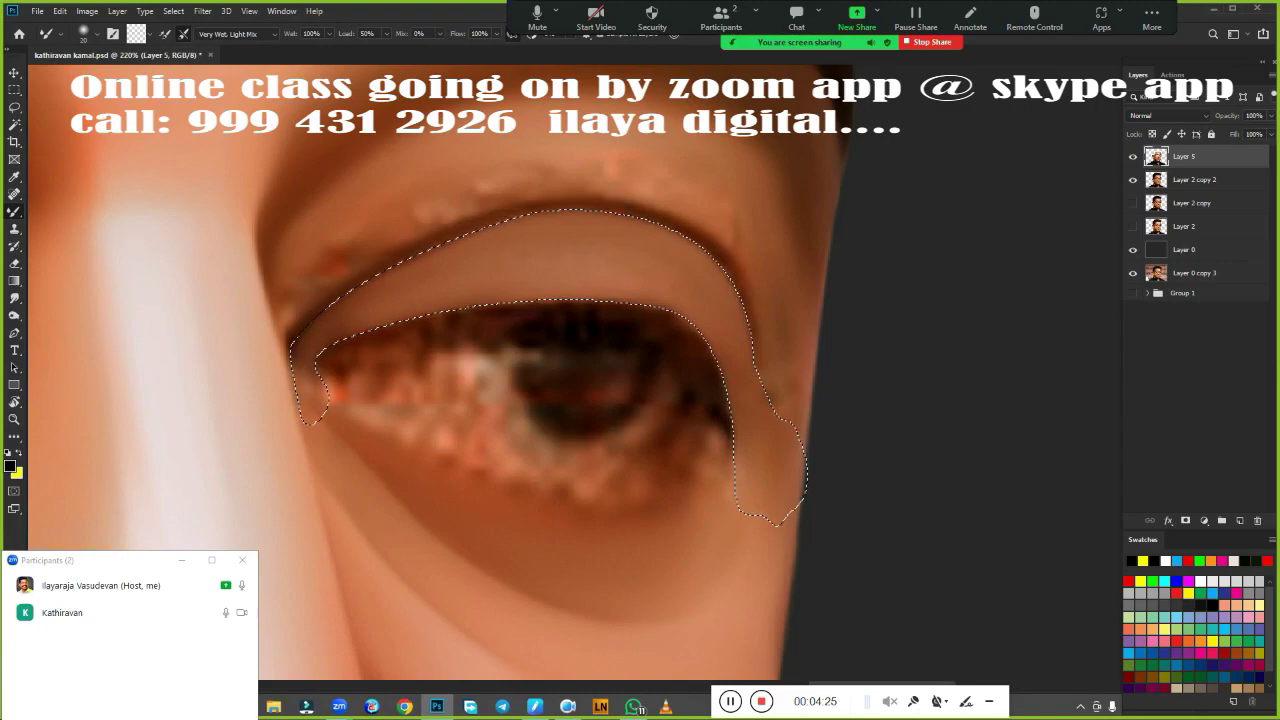
key(r)
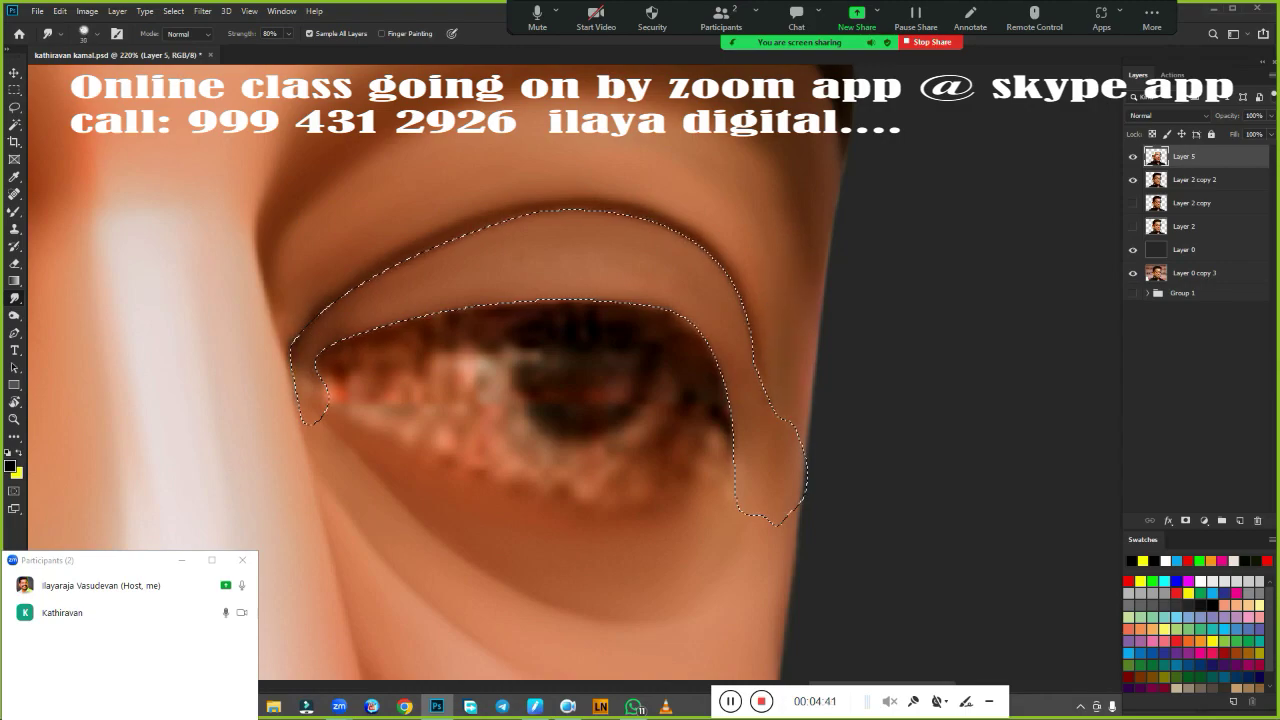
scroll(600, 430, up, 1)
scroll(469, 434, down, 5)
scroll(469, 434, up, 5)
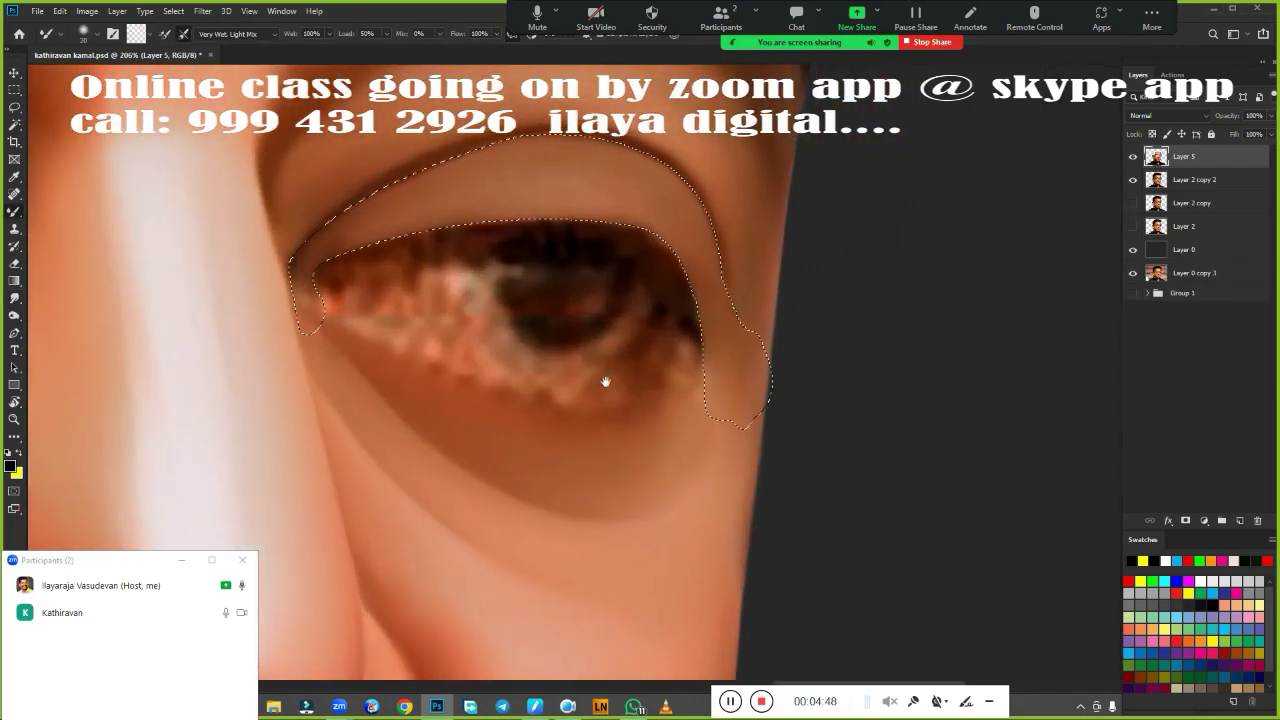
Darken and define the upper lash line into a clean edge with the Mixer Brush.
key(b)
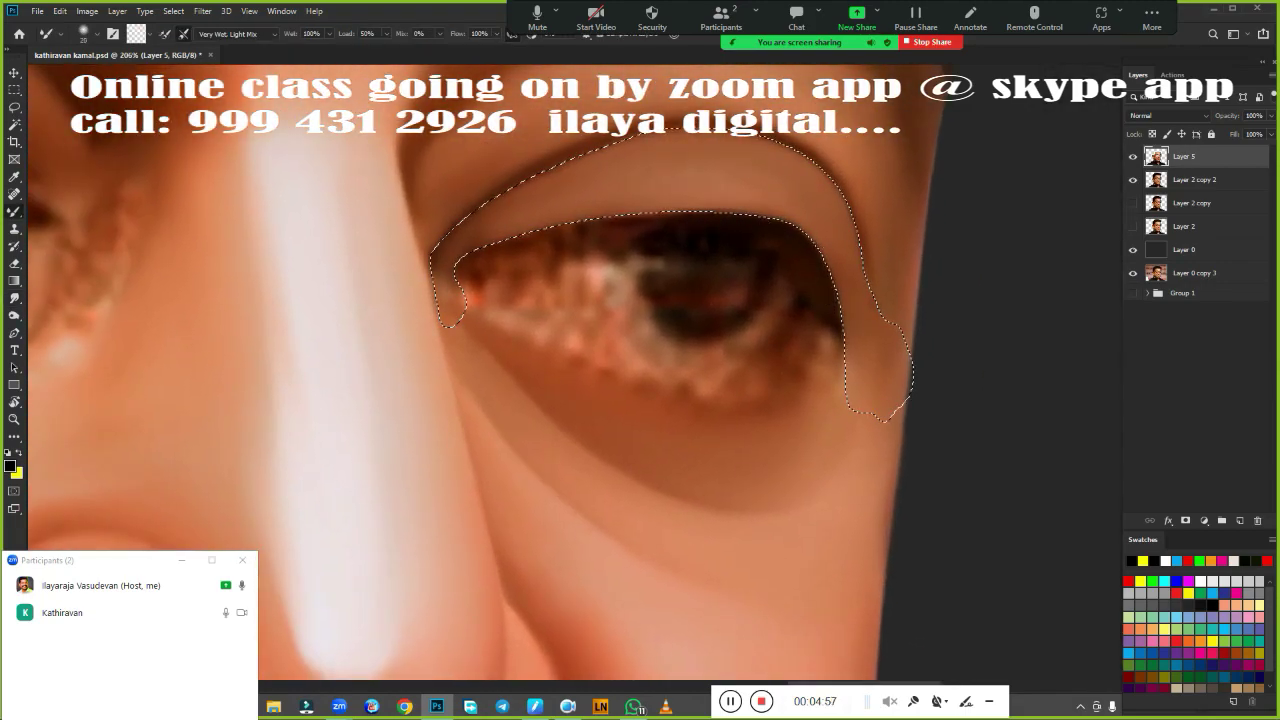
drag(608, 217, 466, 280)
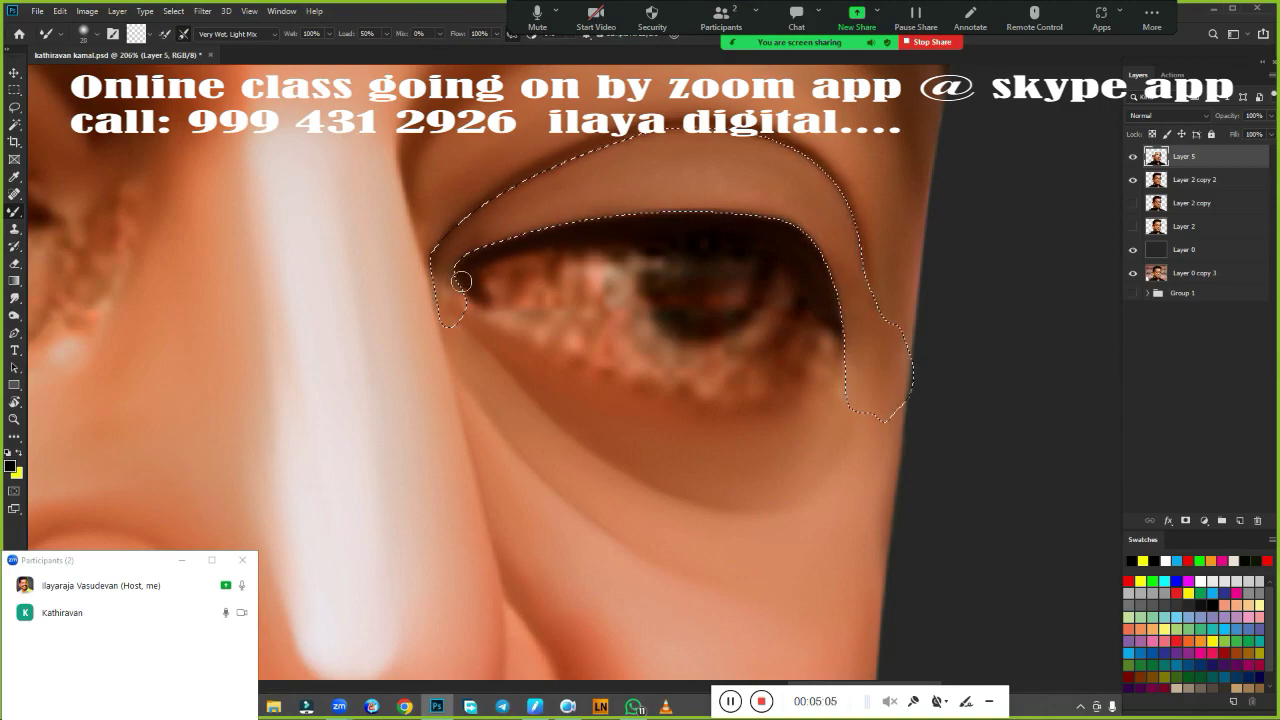
scroll(634, 437, down, 2)
scroll(634, 437, down, 2)
scroll(668, 423, up, 3)
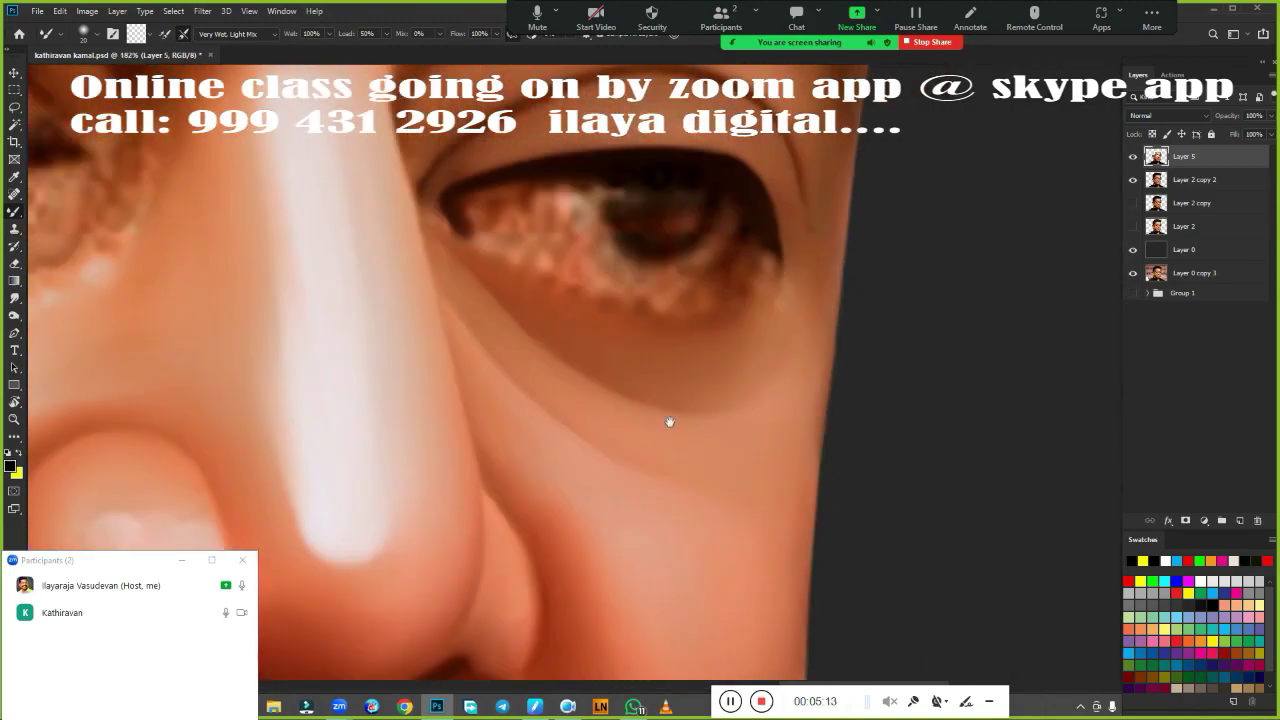
scroll(728, 368, up, 1)
key(p)
scroll(728, 368, down, 3)
scroll(545, 401, up, 2)
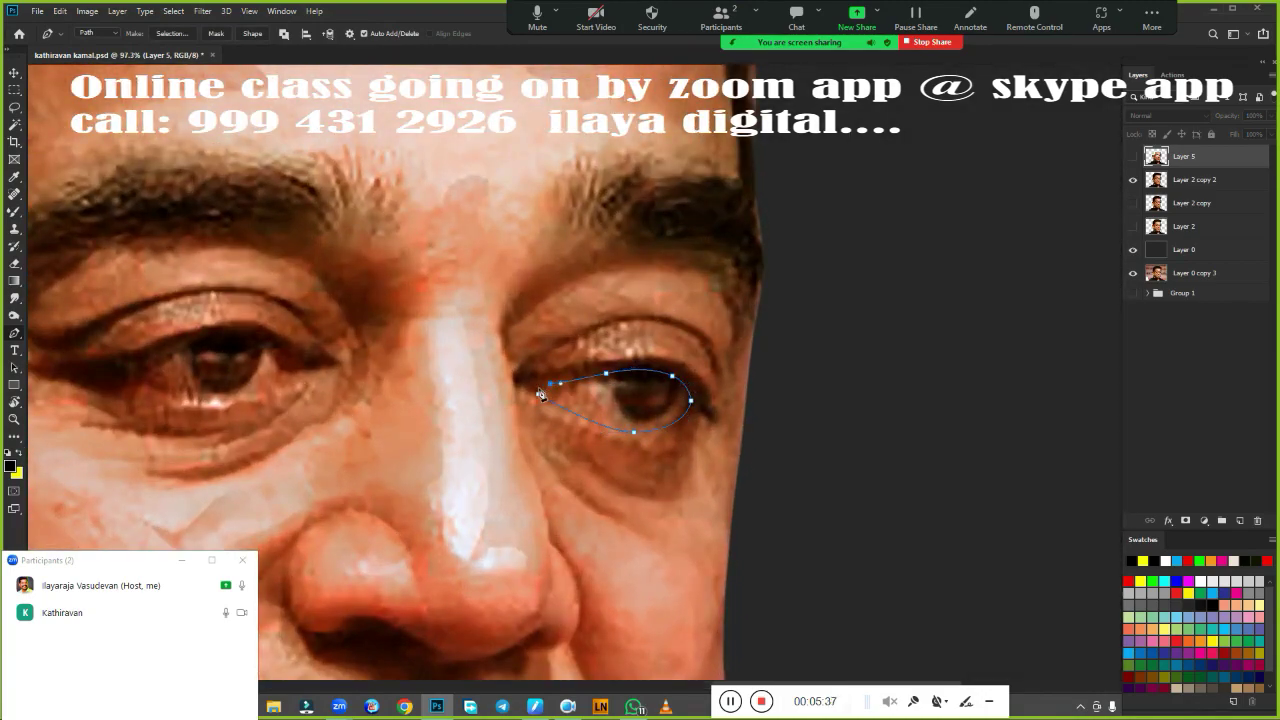
Turn the eye-opening path into a selection and smooth the lower iris with the Mixer Brush.
key(ctrl+Return)
scroll(534, 487, down, 2)
scroll(550, 460, up, 3)
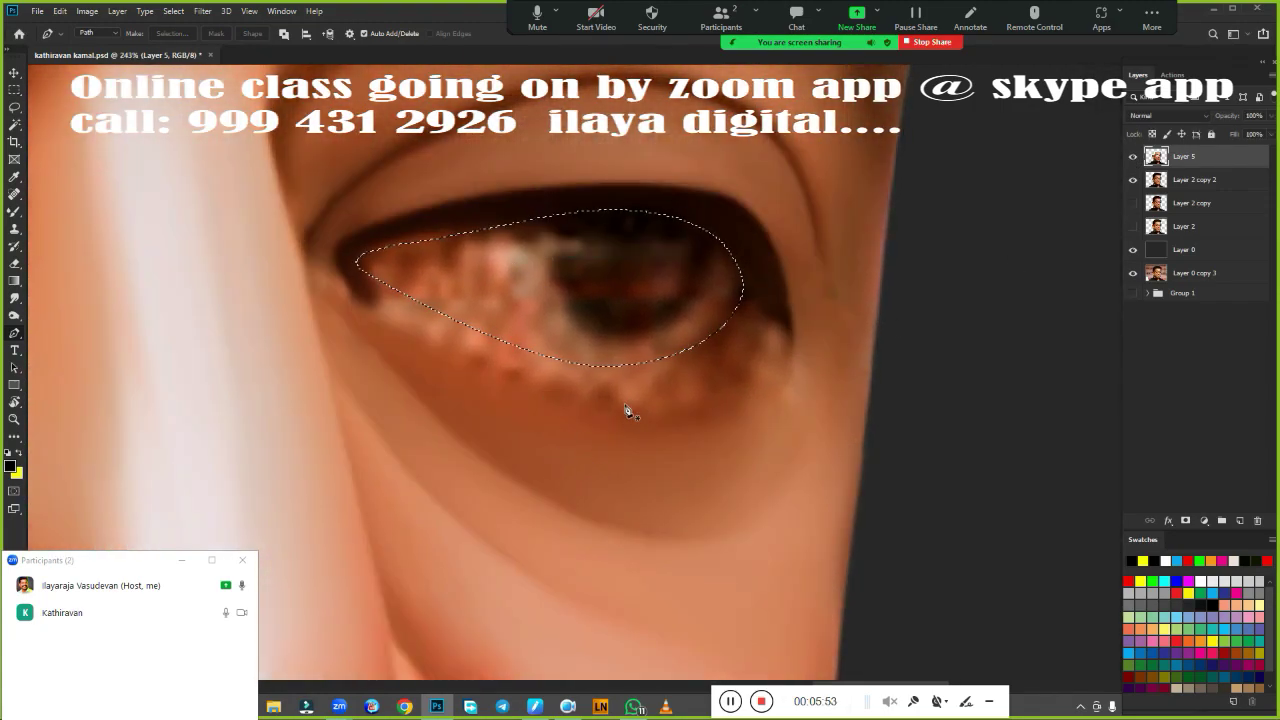
key(b)
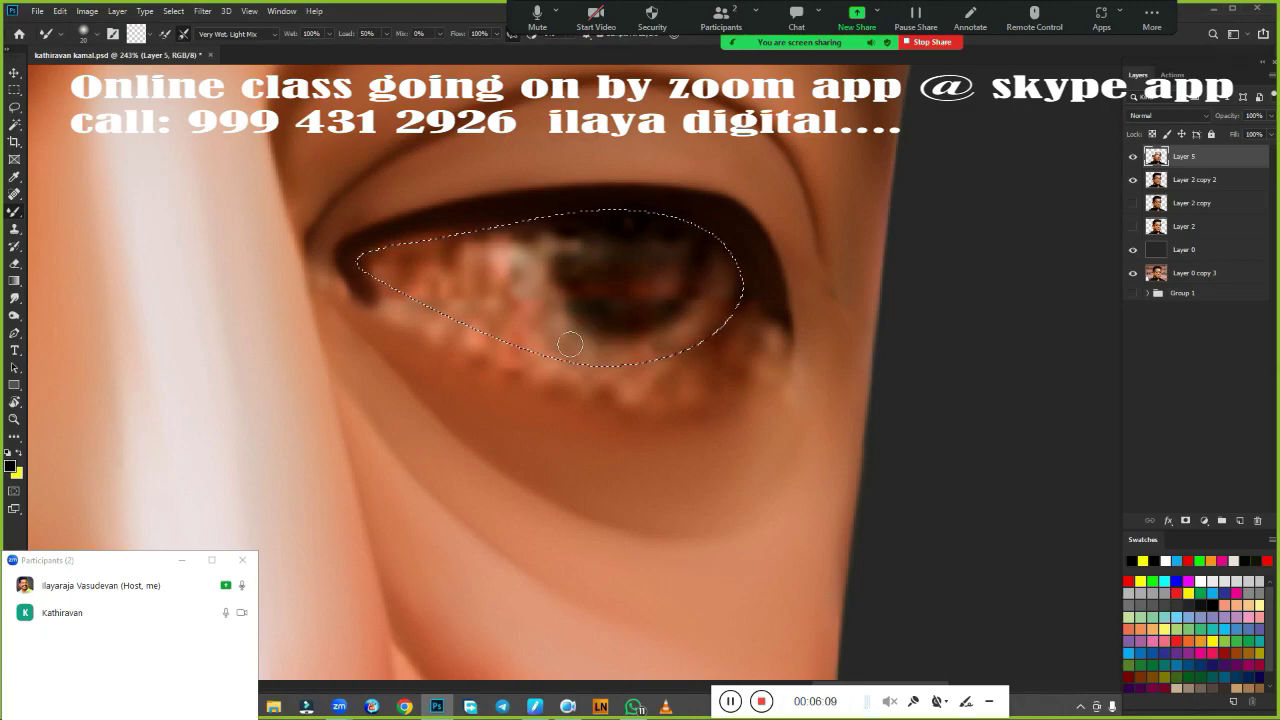
drag(533, 307, 610, 352)
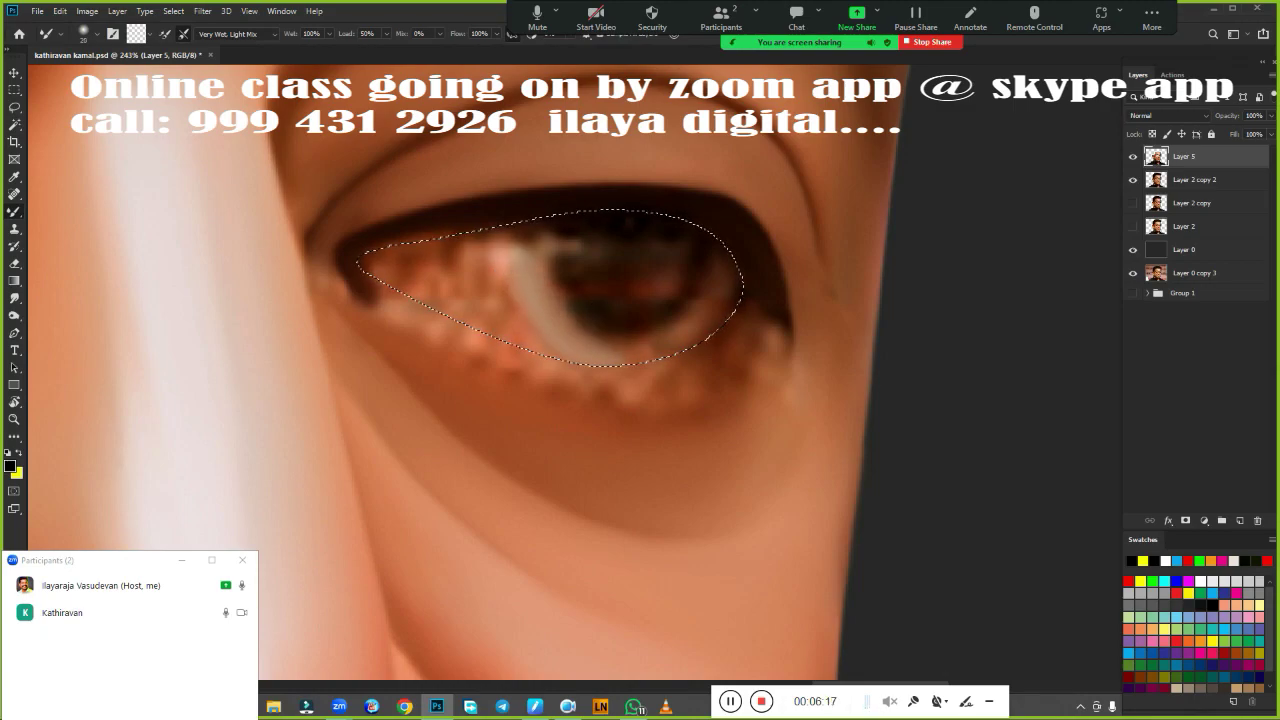
Paint the eye white near-white around the iris and smudge the inner corner smooth.
click(136, 33)
click(728, 470)
click(1010, 456)
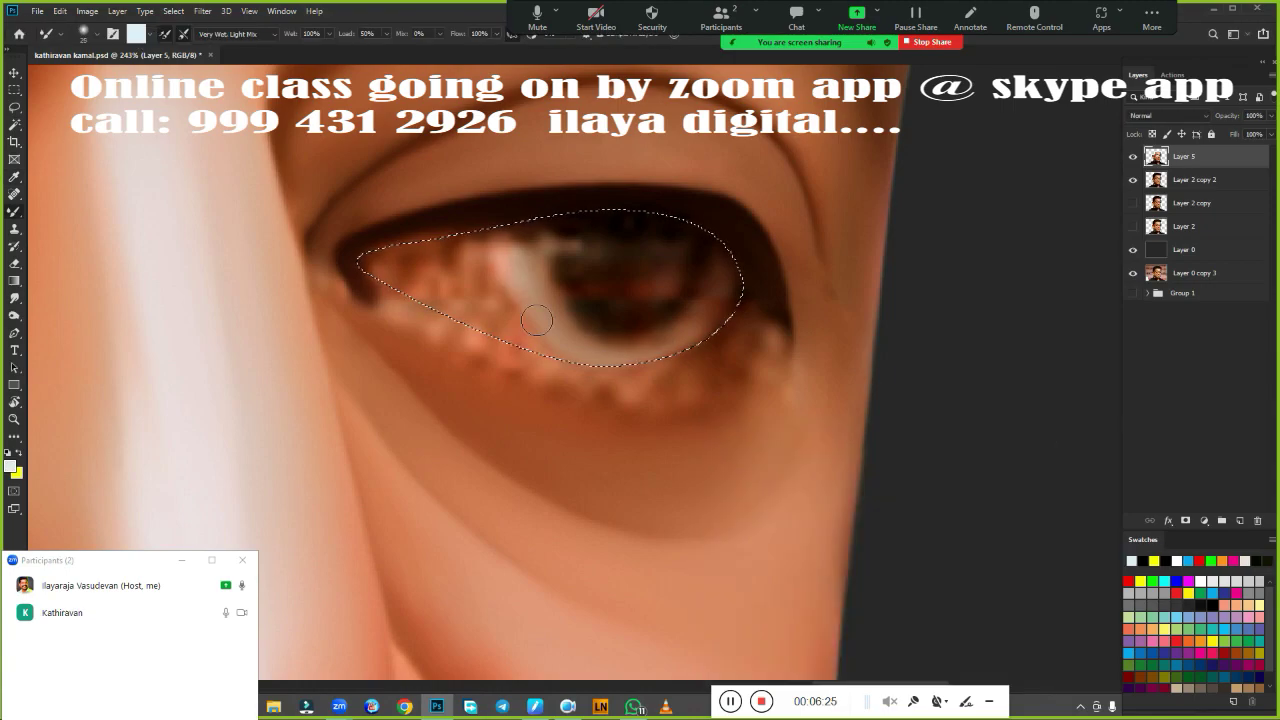
drag(510, 270, 718, 320)
mouse_move(749, 263)
mouse_down()
mouse_move(549, 329)
mouse_move(465, 300)
mouse_move(449, 214)
mouse_move(410, 275)
mouse_move(477, 314)
mouse_move(620, 352)
mouse_up()
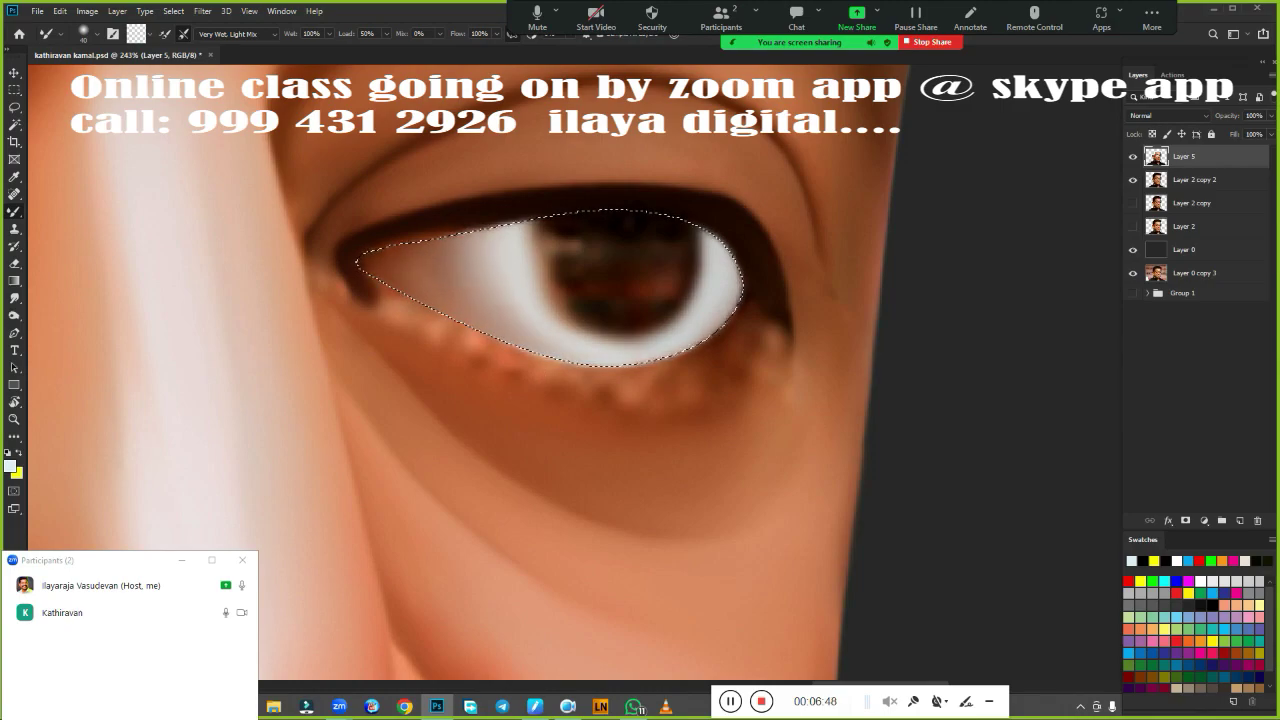
key(r)
mouse_move(444, 272)
mouse_down()
mouse_move(425, 262)
mouse_move(470, 257)
mouse_up()
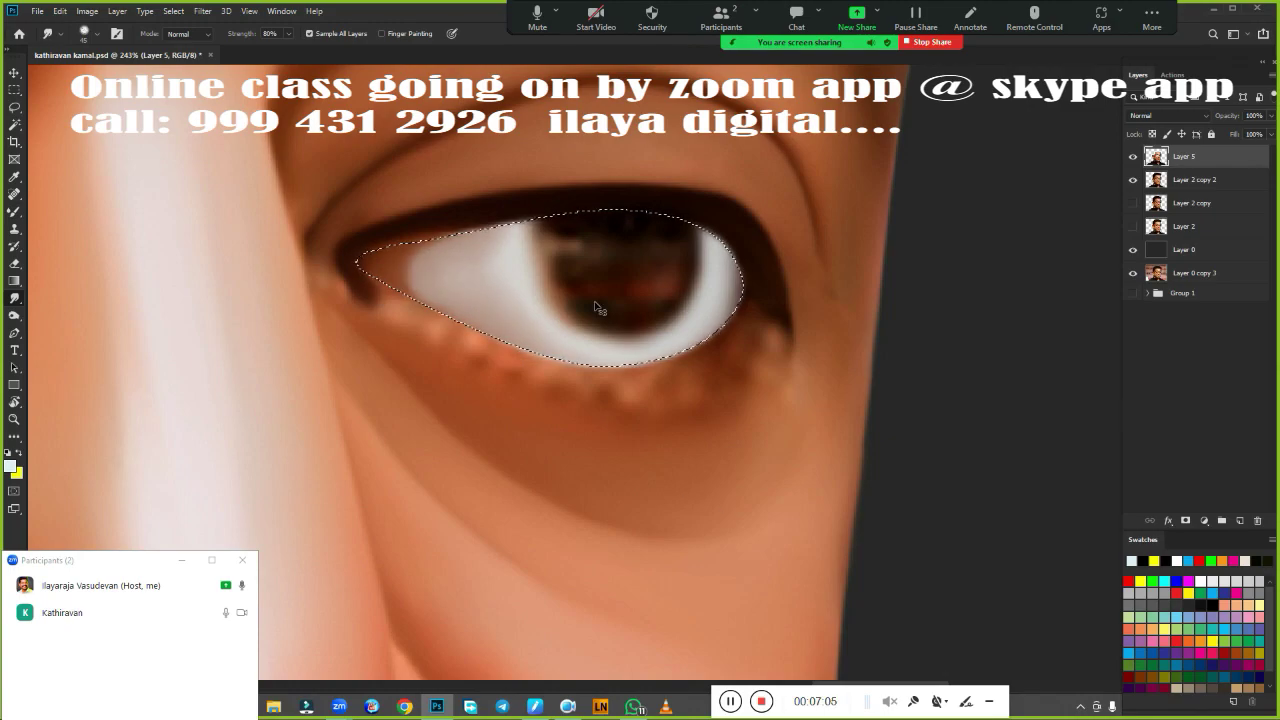
Feather the round iris selection and paint the iris dark with a Mixer Brush preset.
key(shift+F6)
key(Return)
key(b)
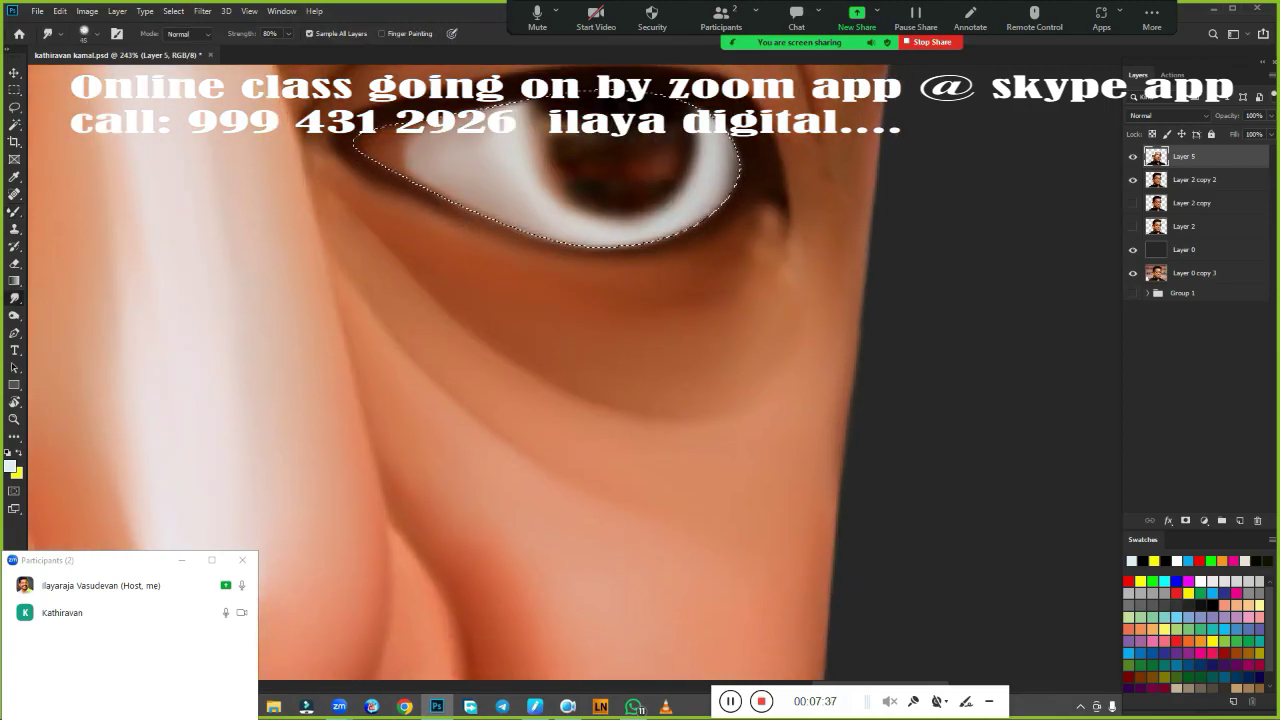
right_click(687, 598)
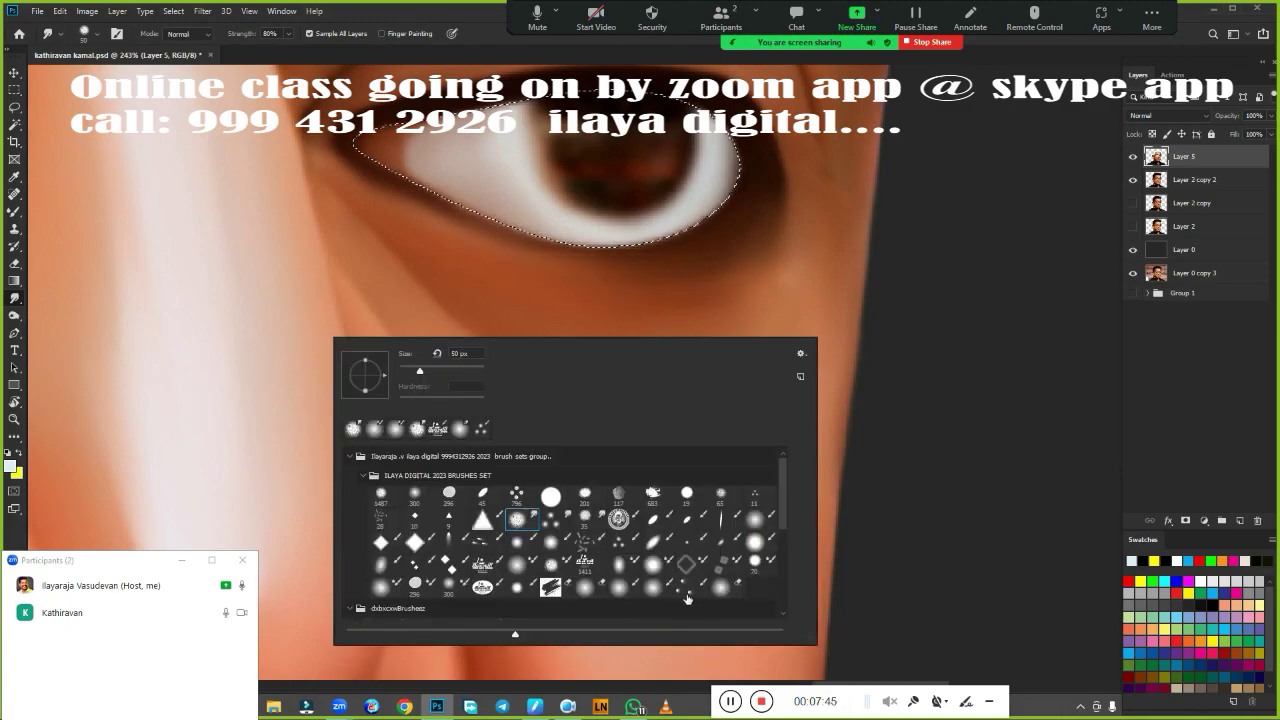
double_click(687, 598)
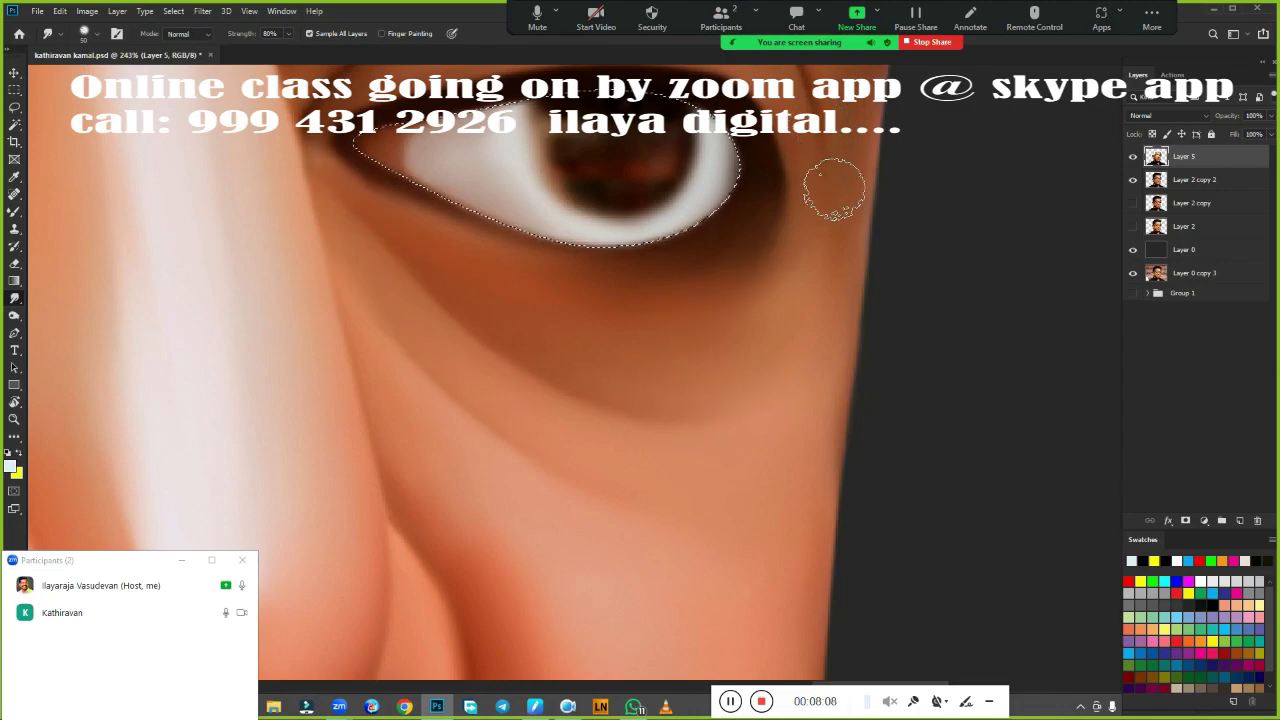
scroll(722, 410, down, 5)
scroll(703, 381, up, 5)
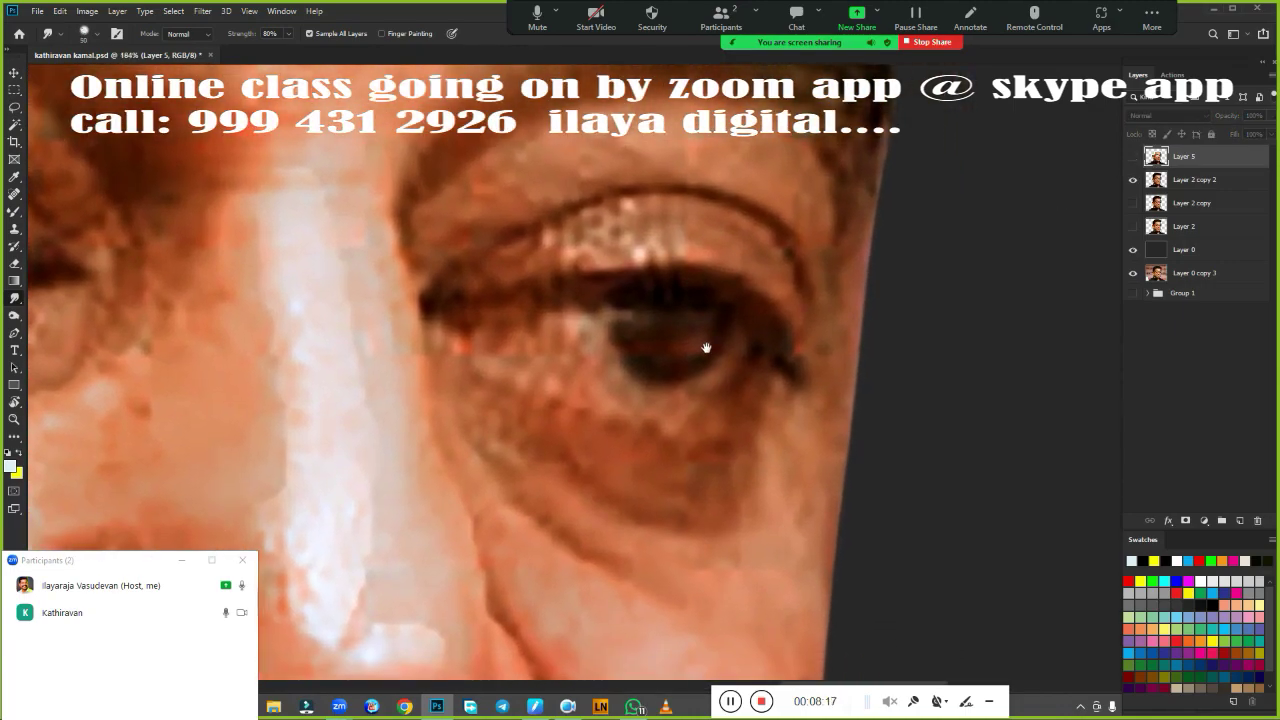
click(15, 90)
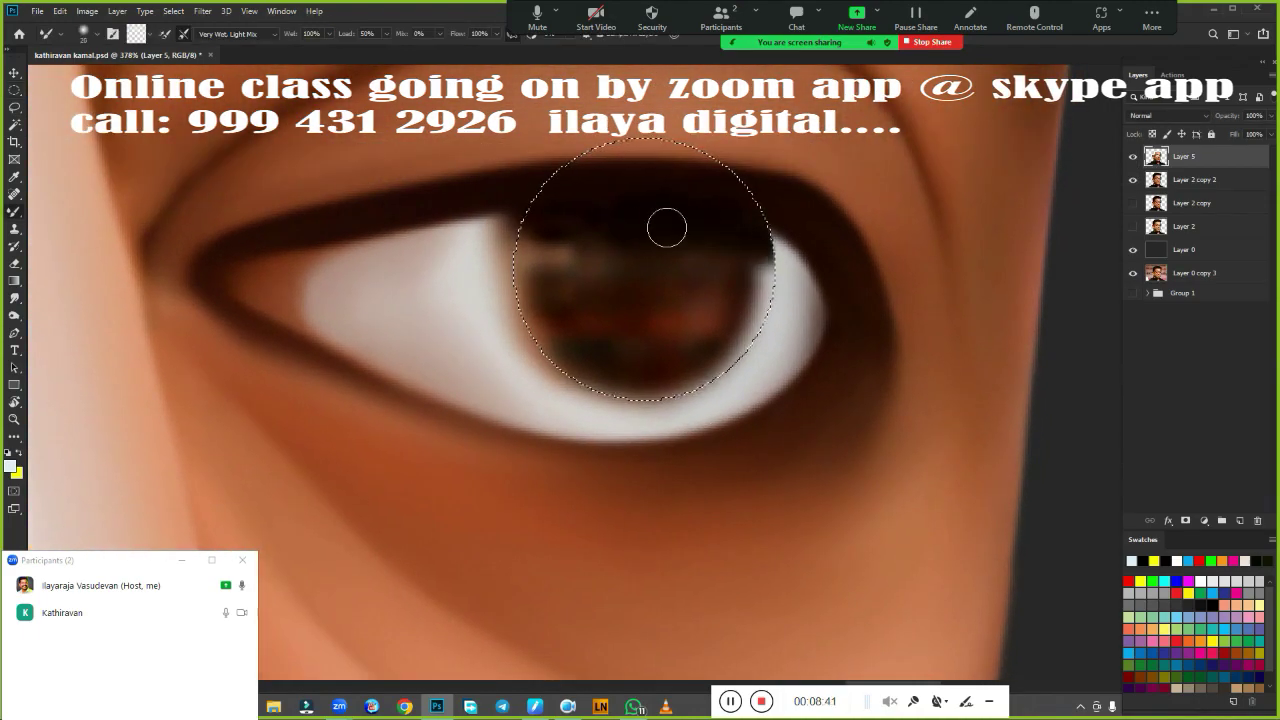
mouse_move(666, 226)
mouse_down()
mouse_move(650, 236)
mouse_move(720, 300)
mouse_move(530, 290)
mouse_move(620, 390)
mouse_move(705, 333)
mouse_up()
Feather the selection again and smudge the dark iris's left edge smooth.
key(shift+F6)
key(Return)
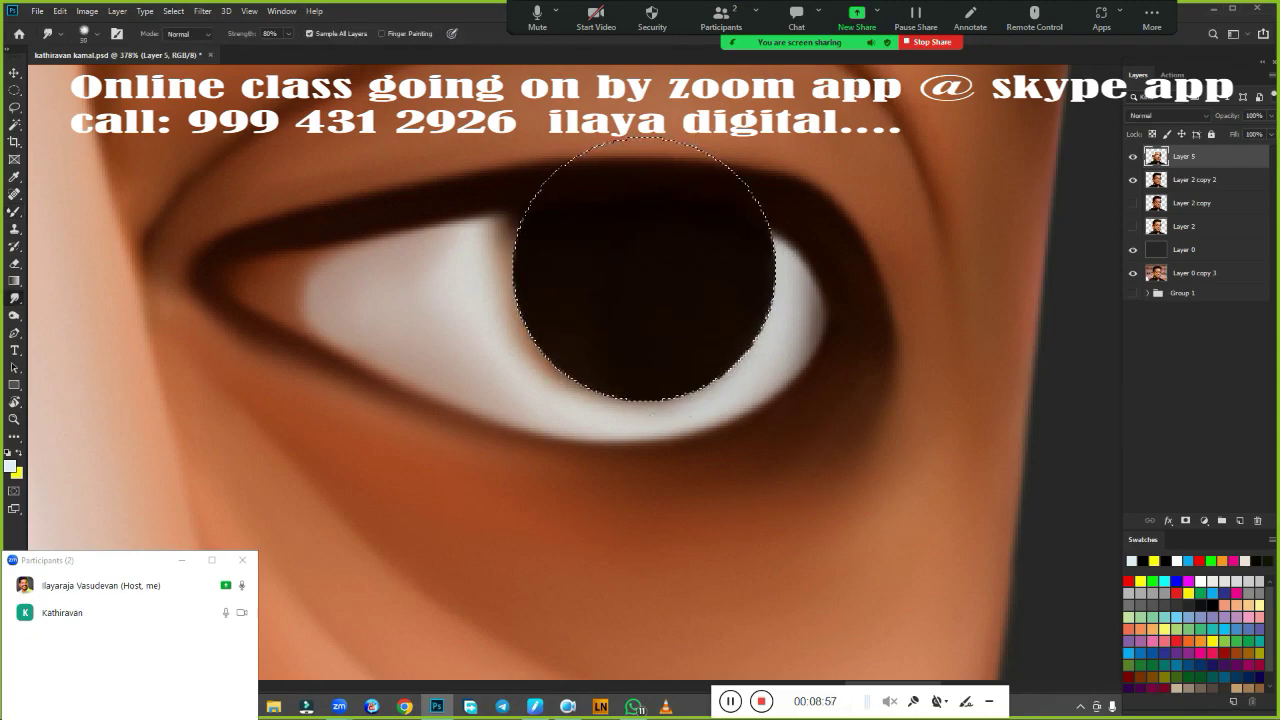
mouse_move(482, 232)
mouse_down()
mouse_move(515, 370)
mouse_move(745, 274)
mouse_up()
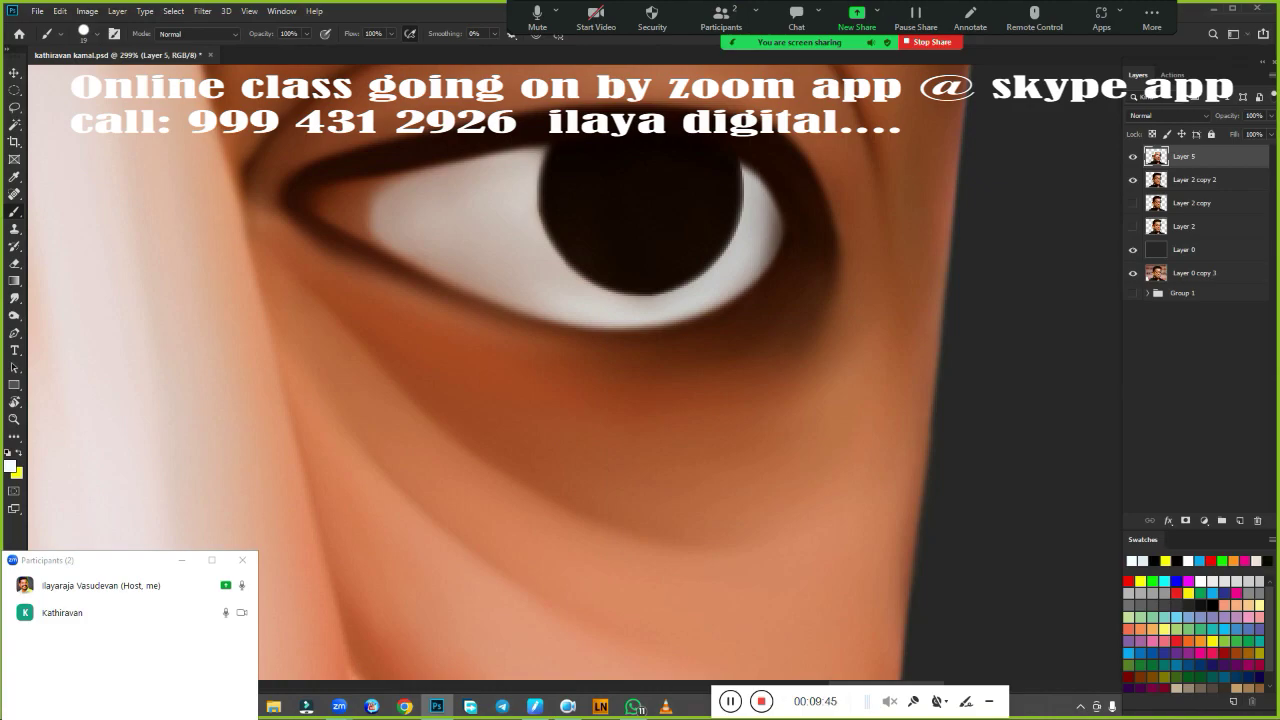
Paint a larger and a smaller white catchlight in the right iris with a small hard brush.
right_click(598, 268)
scroll(575, 375, down, 3)
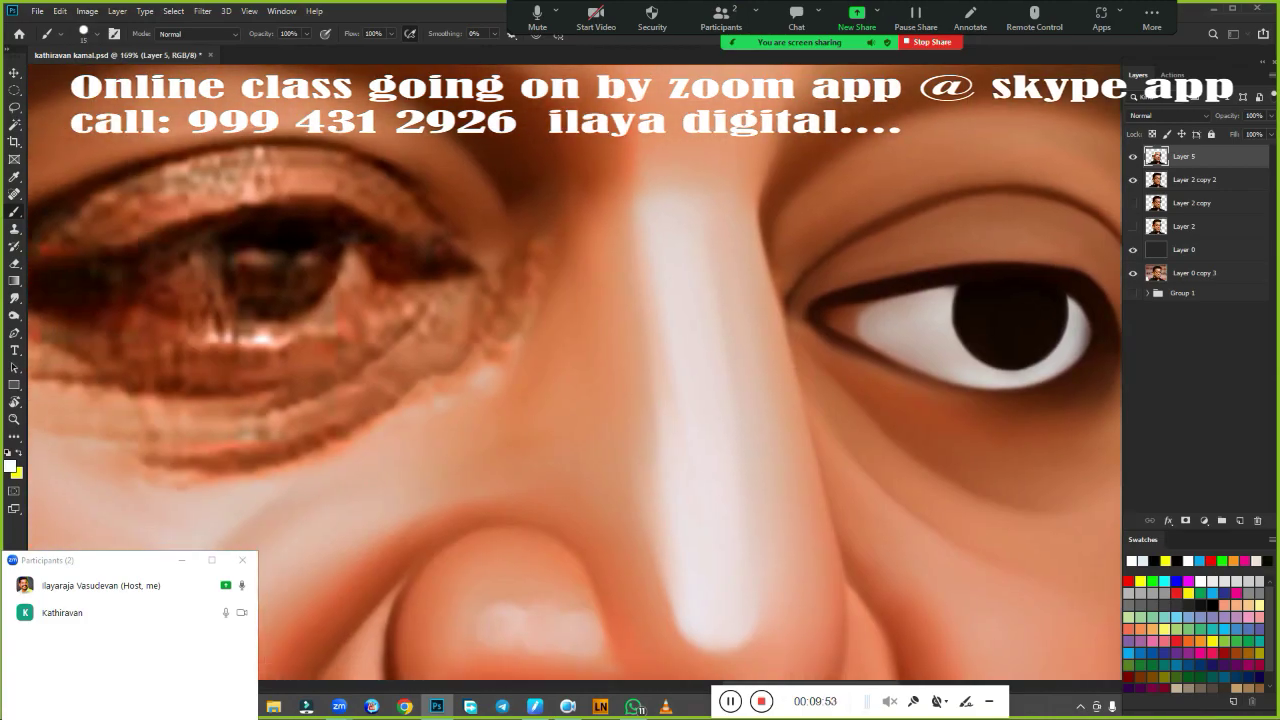
scroll(683, 289, up, 4)
scroll(683, 289, down, 1)
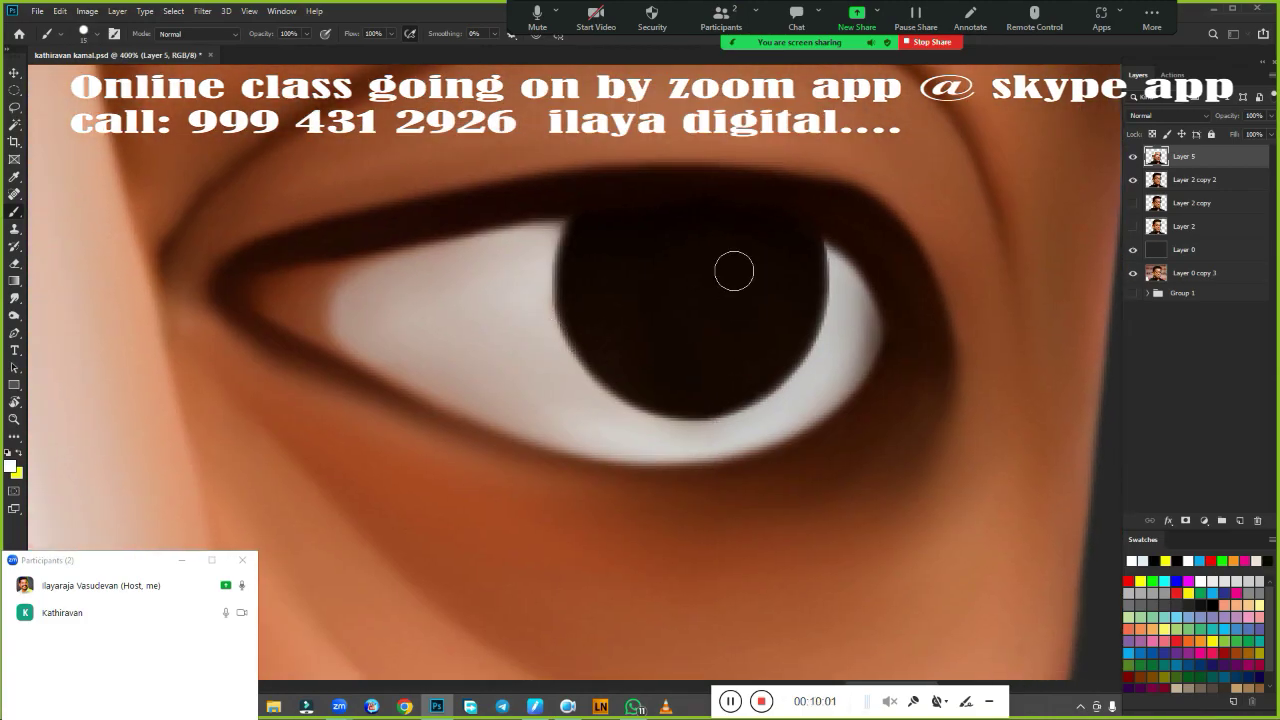
click(734, 271)
click(613, 268)
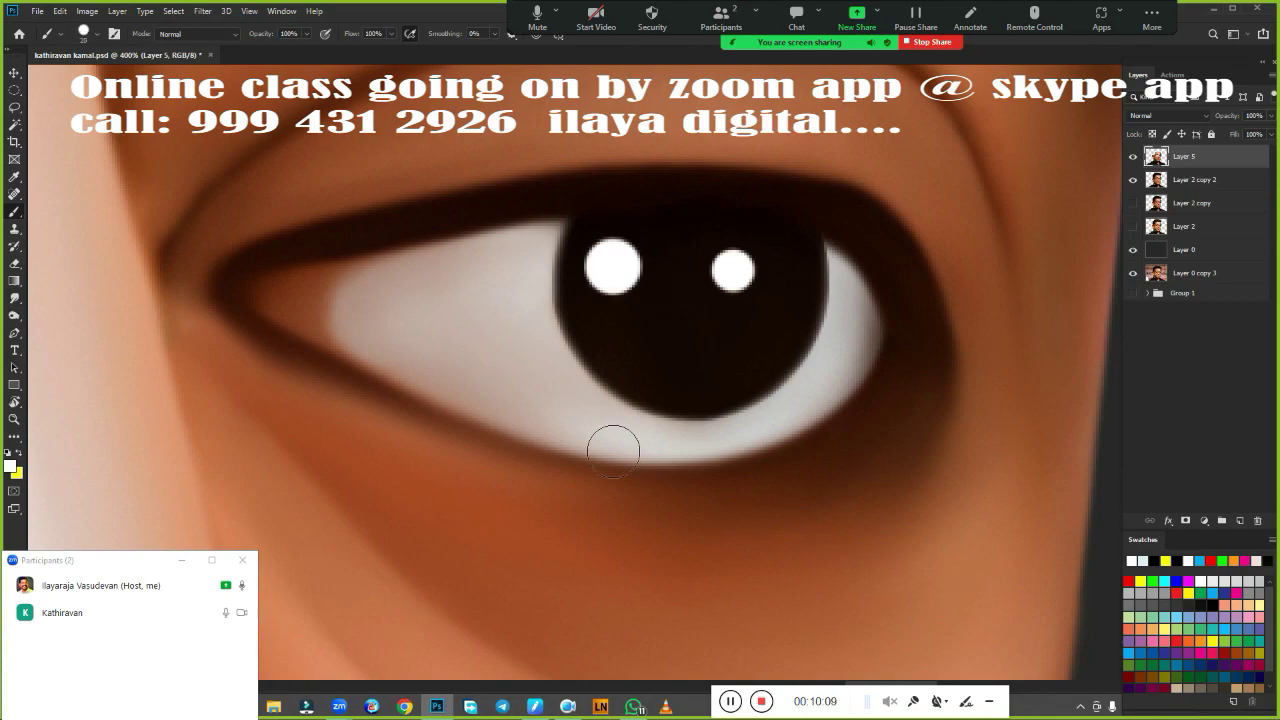
Nudge and shape the two catchlights with the Smudge tool.
key(r)
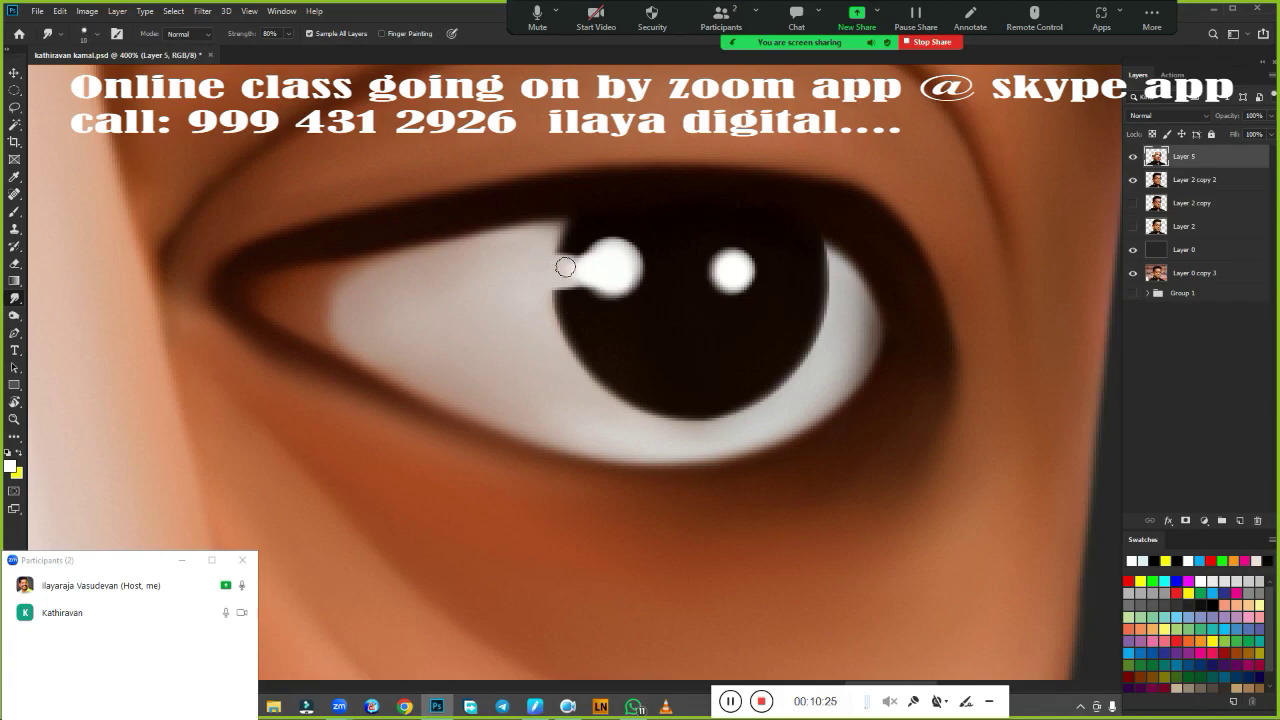
scroll(615, 268, down, 6)
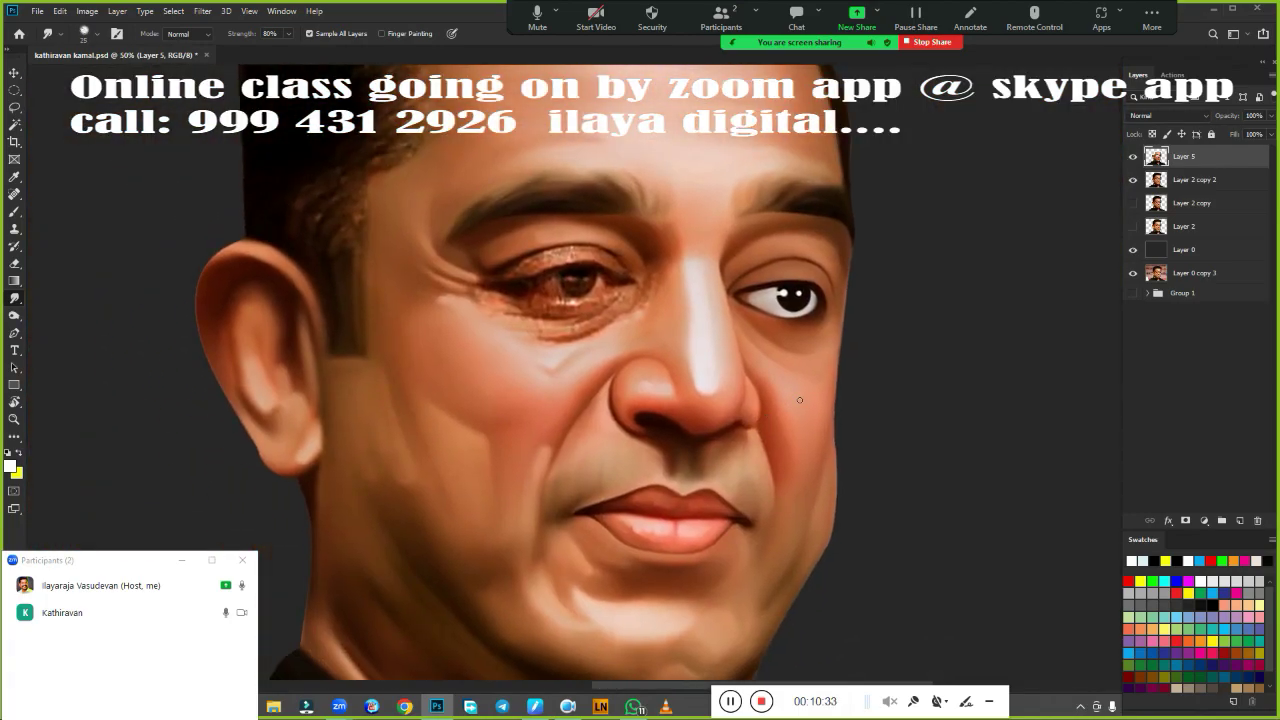
scroll(740, 451, up, 5)
scroll(740, 451, down, 3)
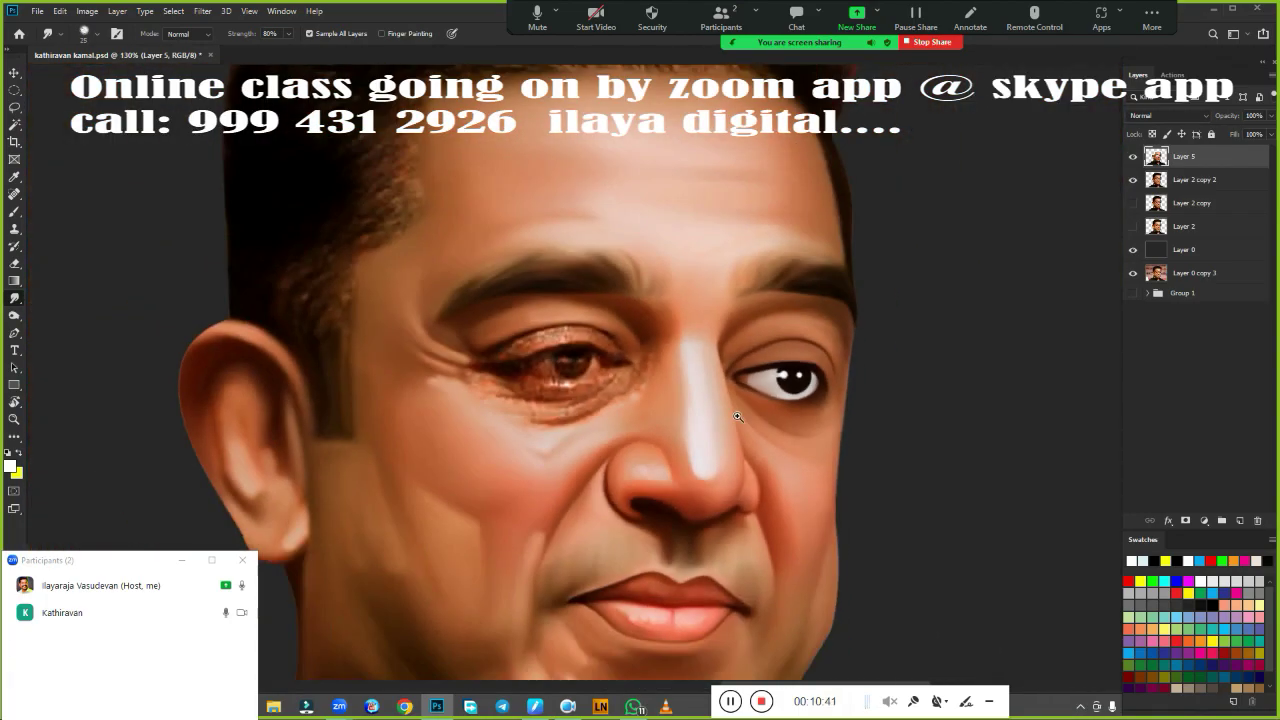
scroll(728, 337, up, 3)
scroll(757, 449, up, 2)
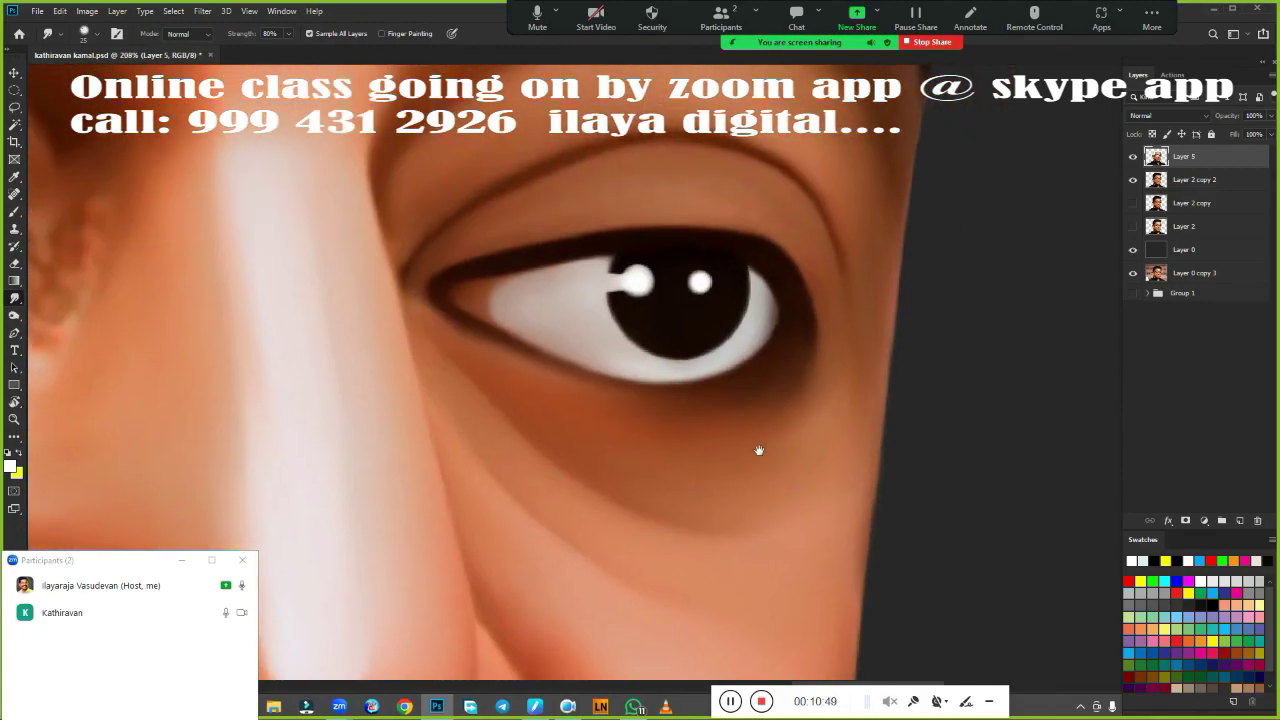
scroll(633, 278, down, 7)
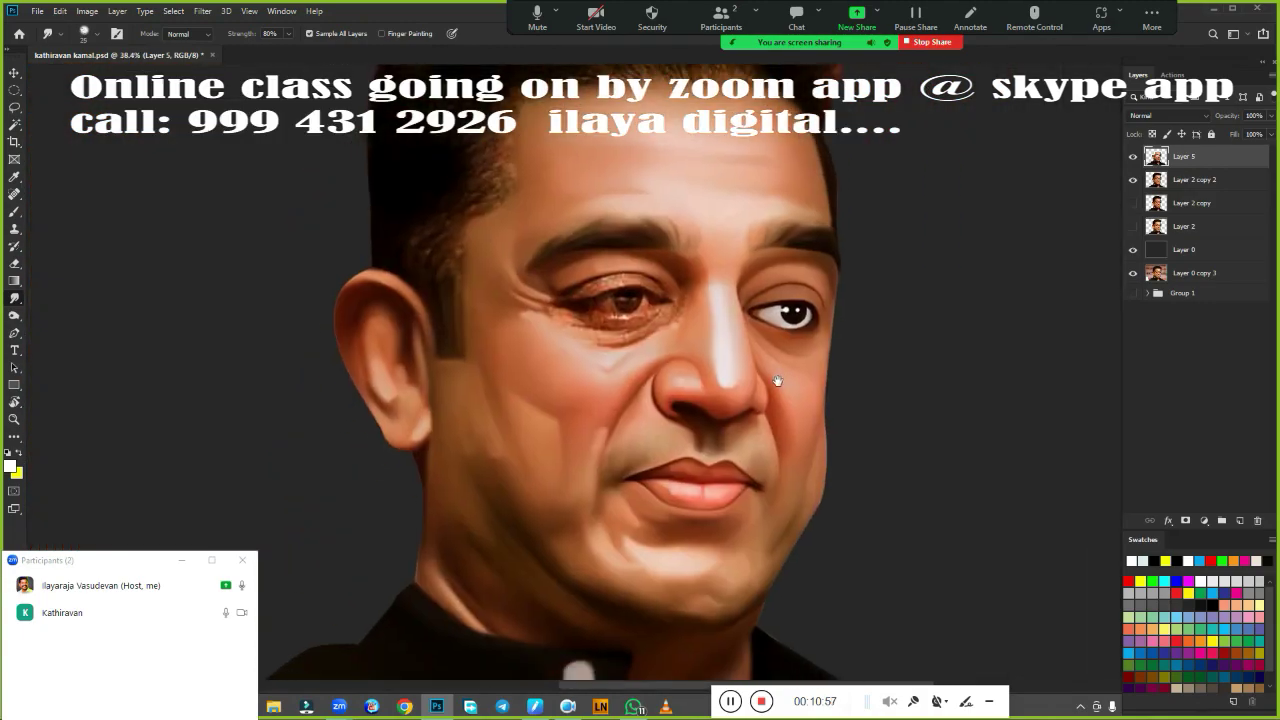
scroll(718, 396, up, 1)
scroll(718, 396, up, 2)
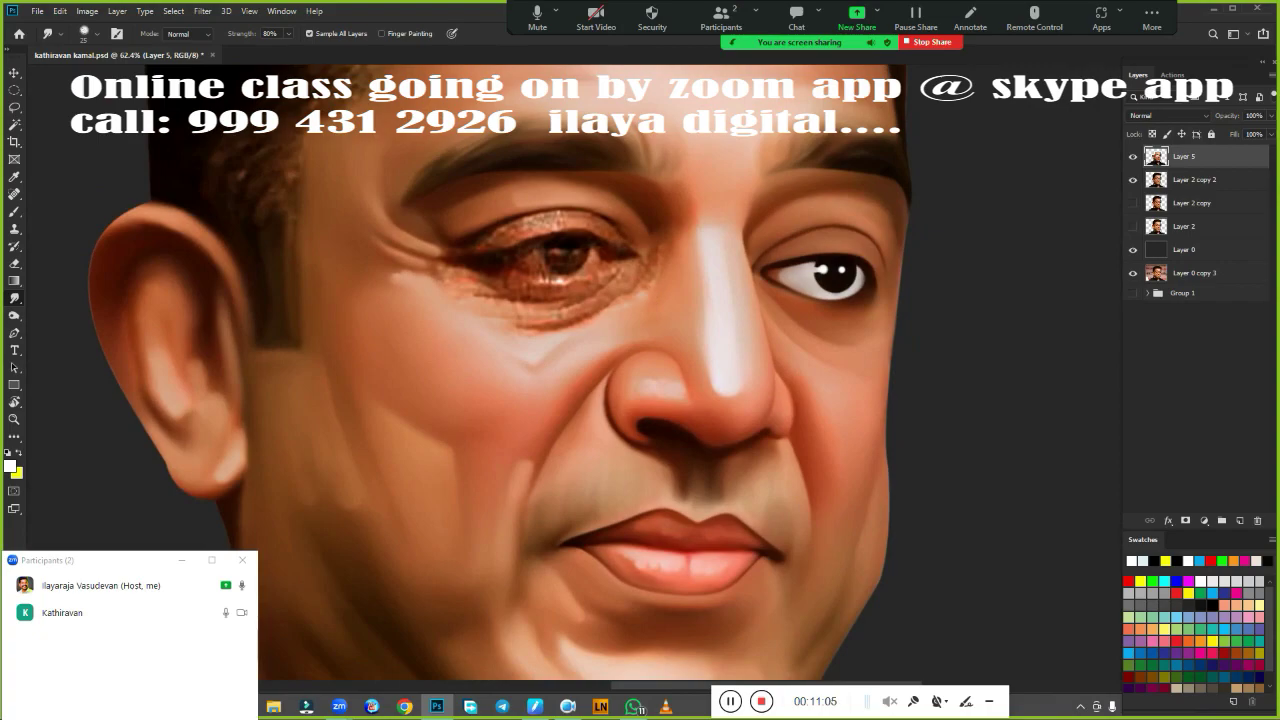
scroll(718, 396, up, 2)
scroll(718, 396, up, 1)
click(1133, 156)
Outline the area under the left eye with a Pen path and make it a feathered selection.
scroll(597, 365, down, 3)
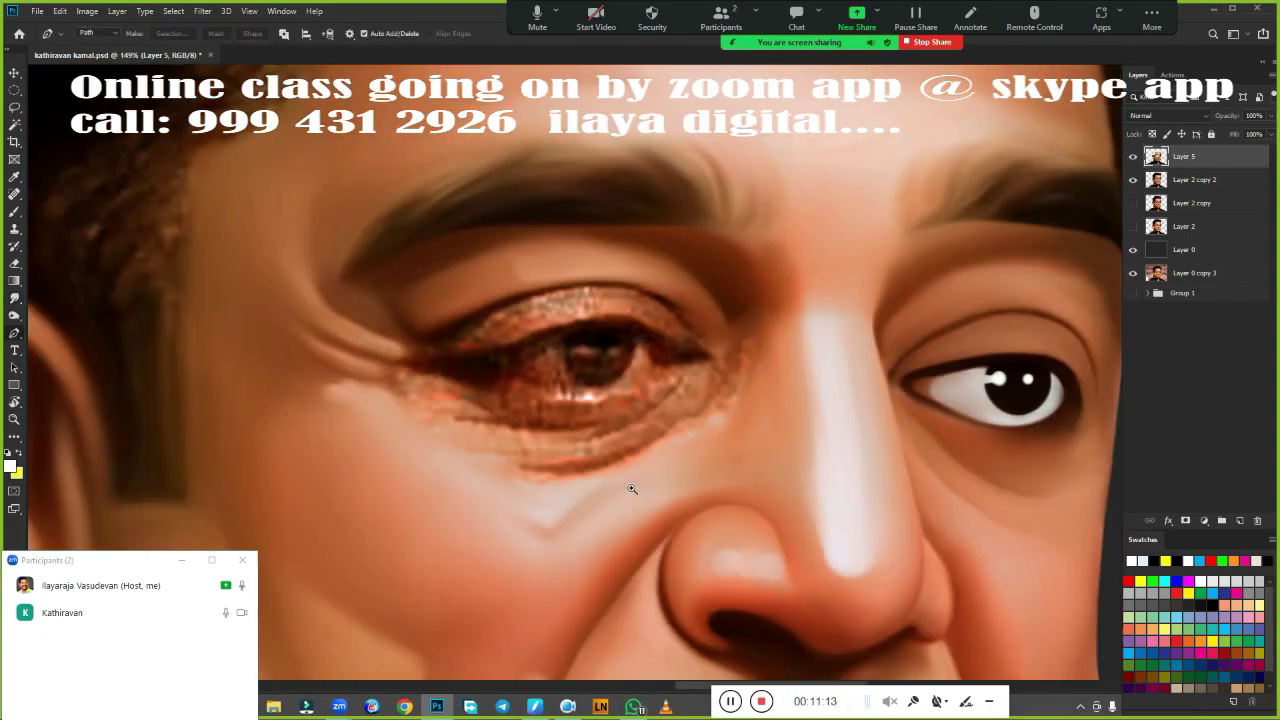
key(p)
scroll(605, 376, down, 2)
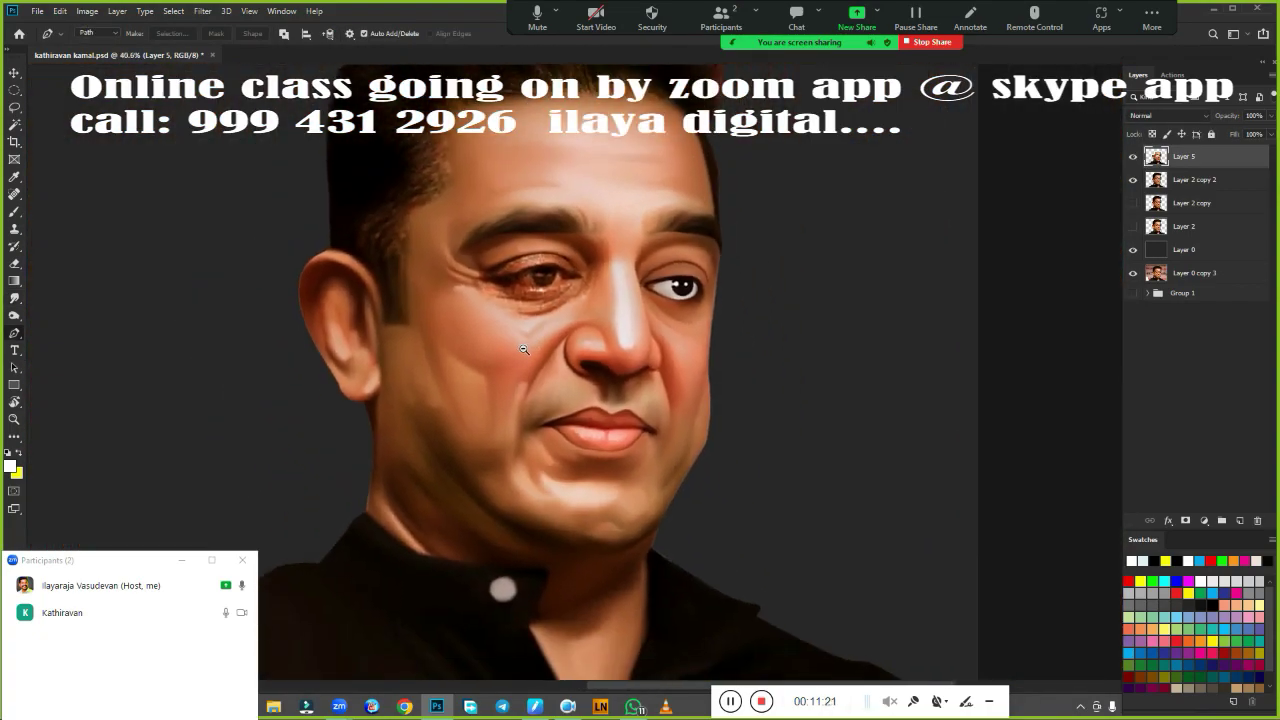
scroll(700, 300, up, 3)
click(741, 262)
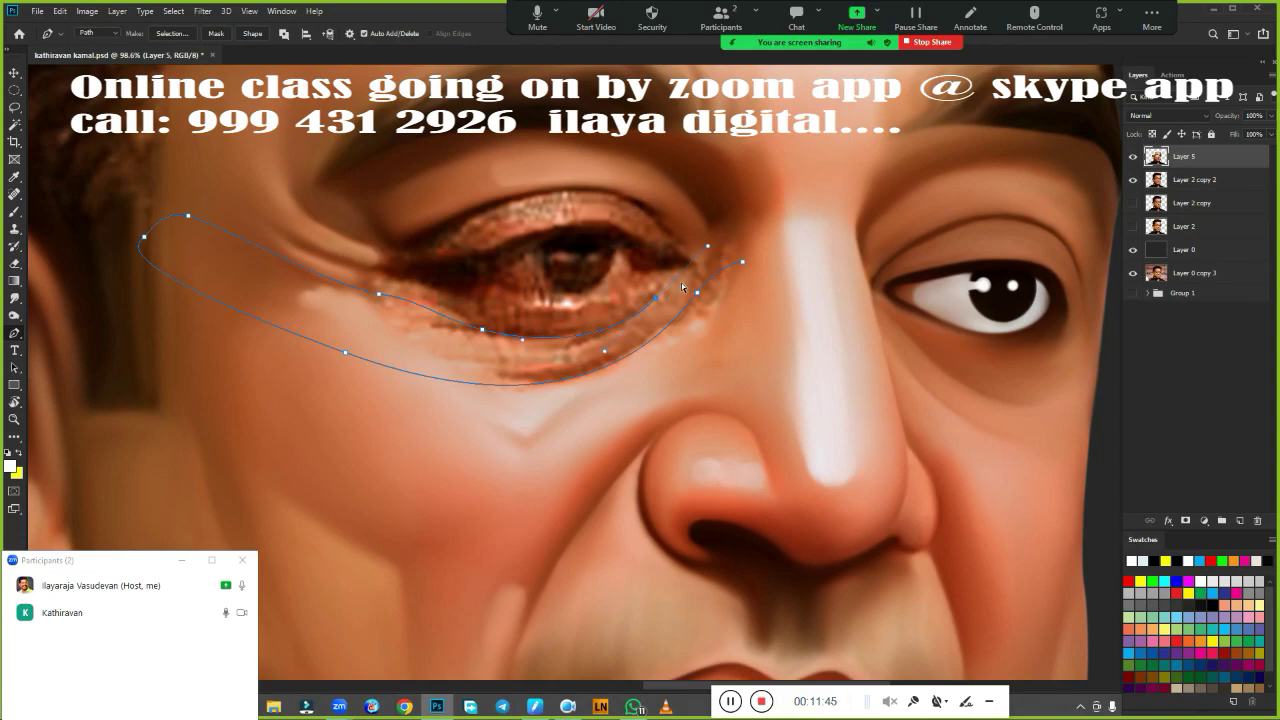
scroll(735, 373, up, 2)
key(ctrl+Return)
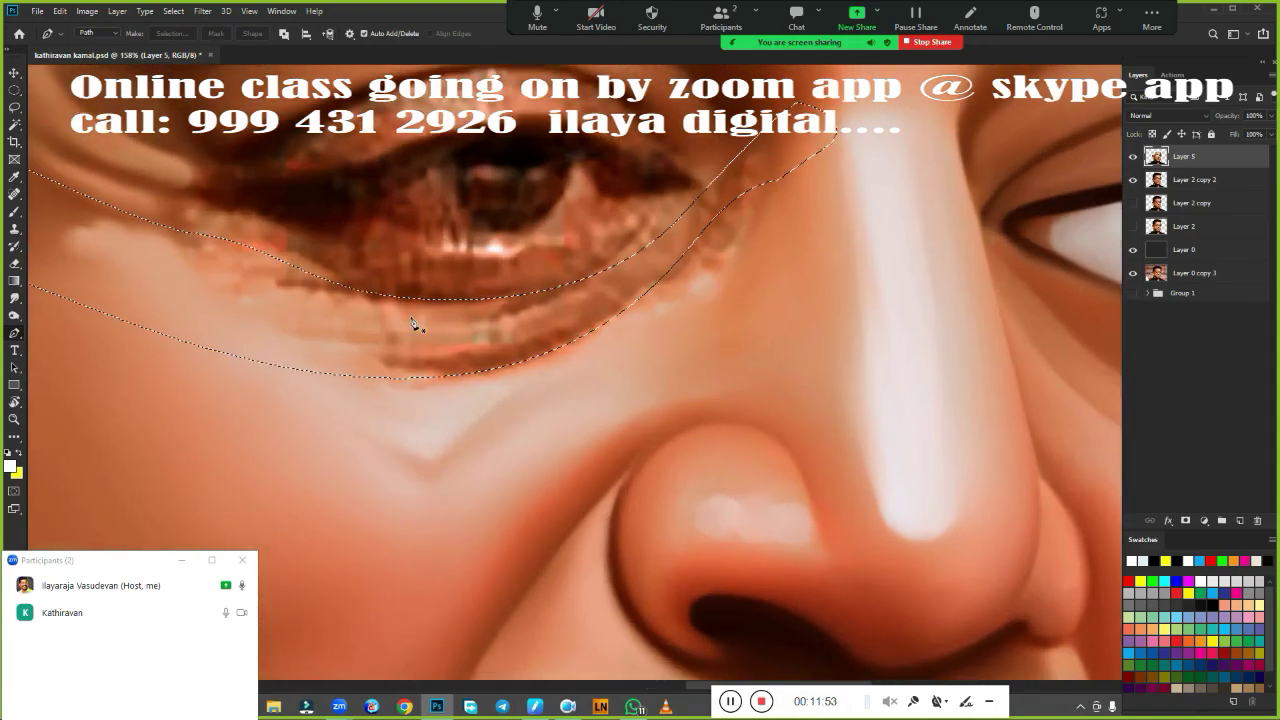
key(shift+F6)
key(Return)
scroll(560, 400, up, 2)
Blend the under-eye wrinkles, V-shaped cheek crease and lower eyelid texture with the wet Mixer Brush.
key(b)
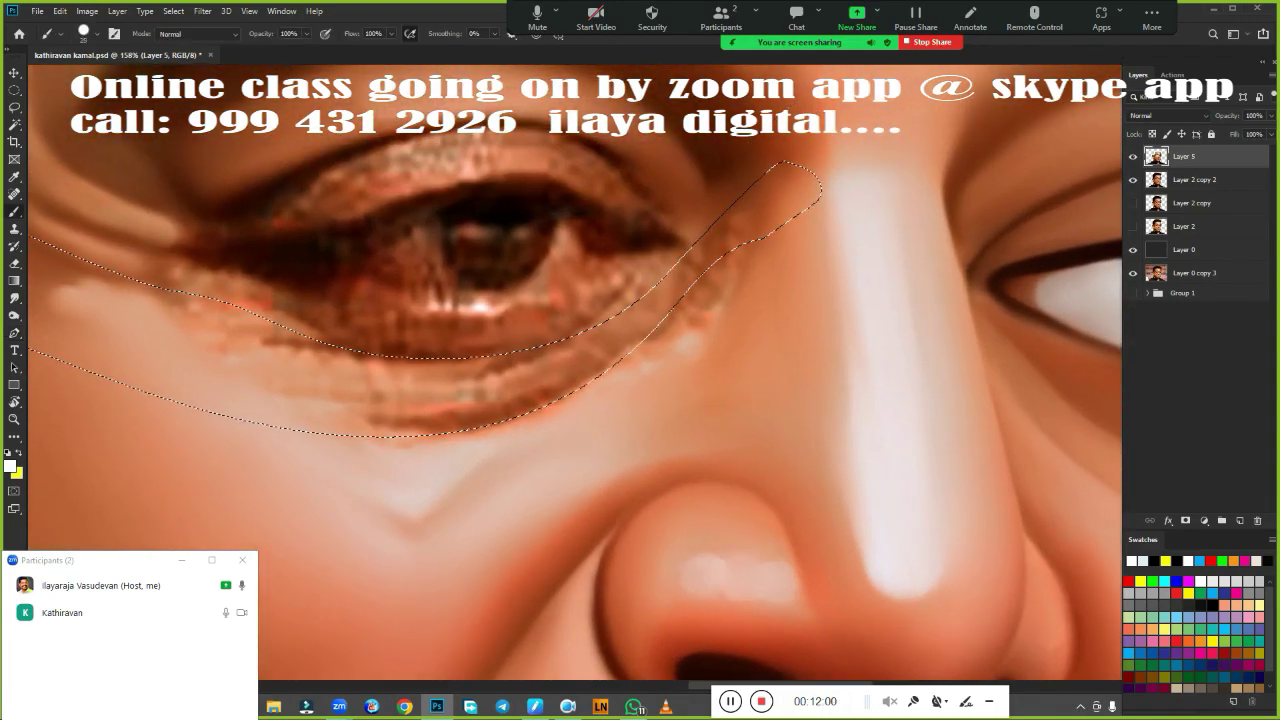
key(shift+b)
right_click(586, 378)
key(Escape)
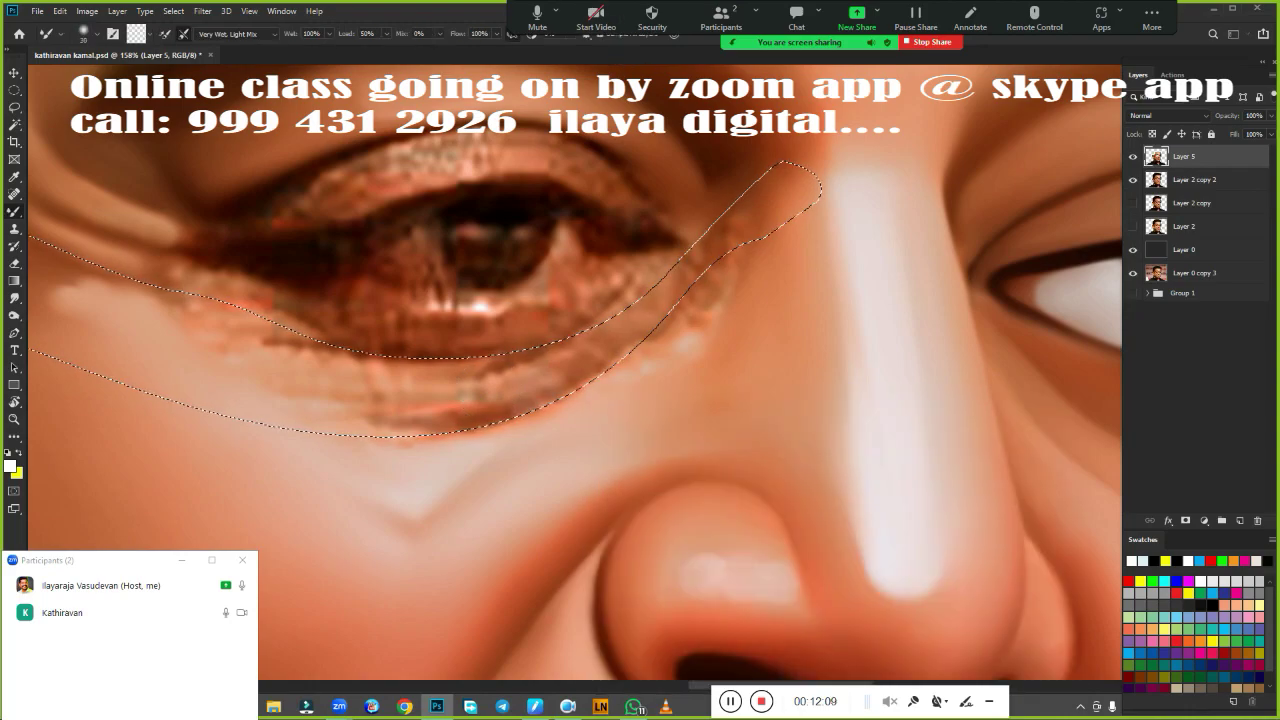
mouse_move(560, 400)
mouse_down()
mouse_move(340, 430)
mouse_move(338, 360)
mouse_move(429, 383)
mouse_move(700, 230)
mouse_move(400, 430)
mouse_move(531, 424)
mouse_move(720, 220)
mouse_up()
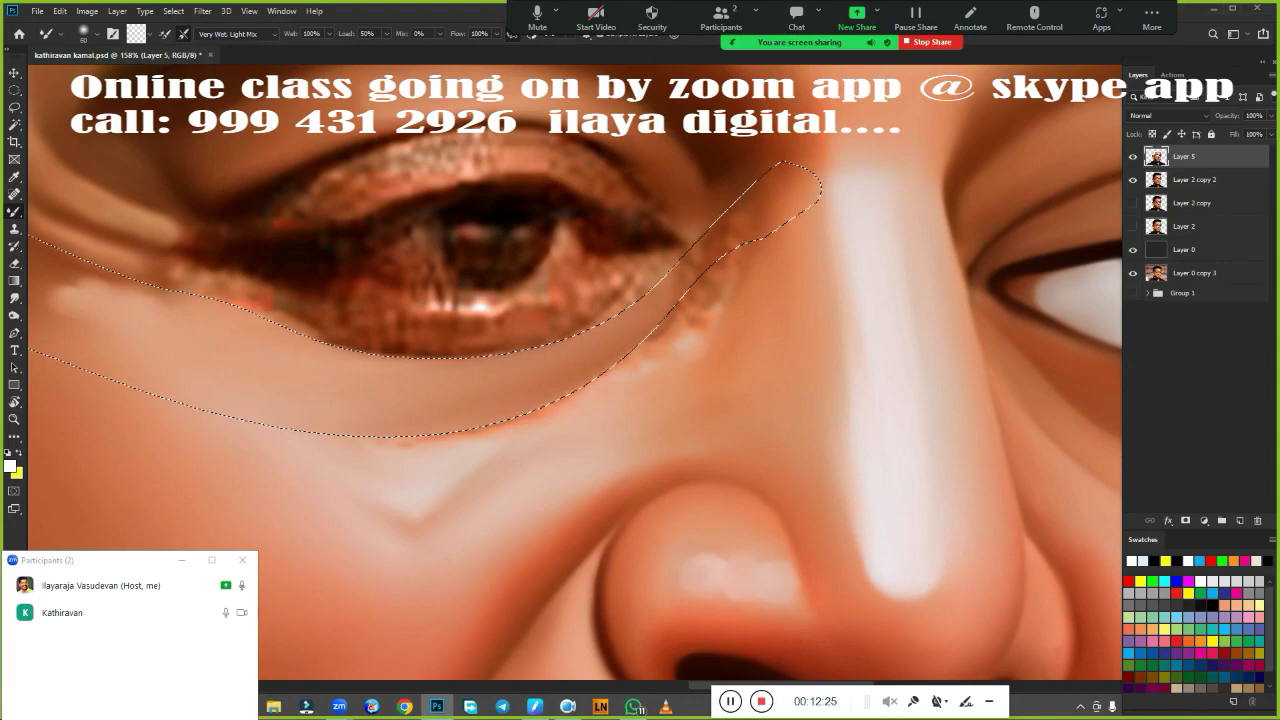
scroll(560, 490, down, 3)
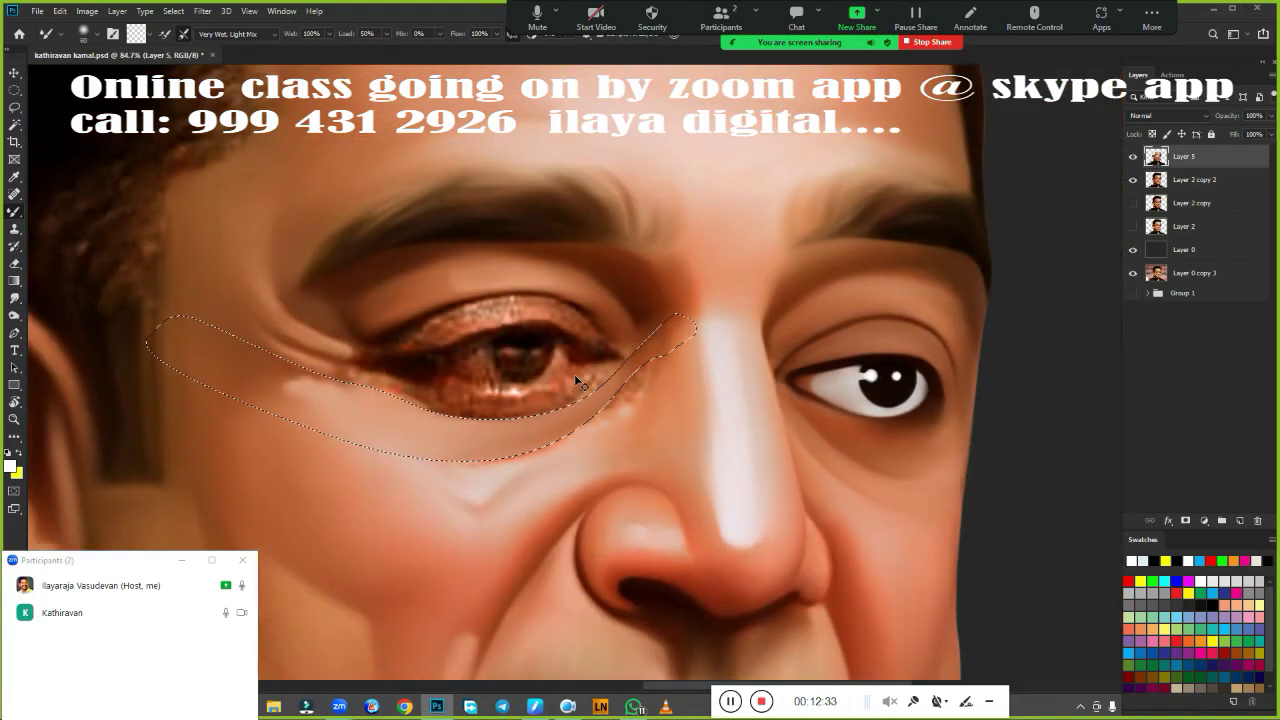
scroll(556, 335, down, 3)
scroll(556, 335, up, 2)
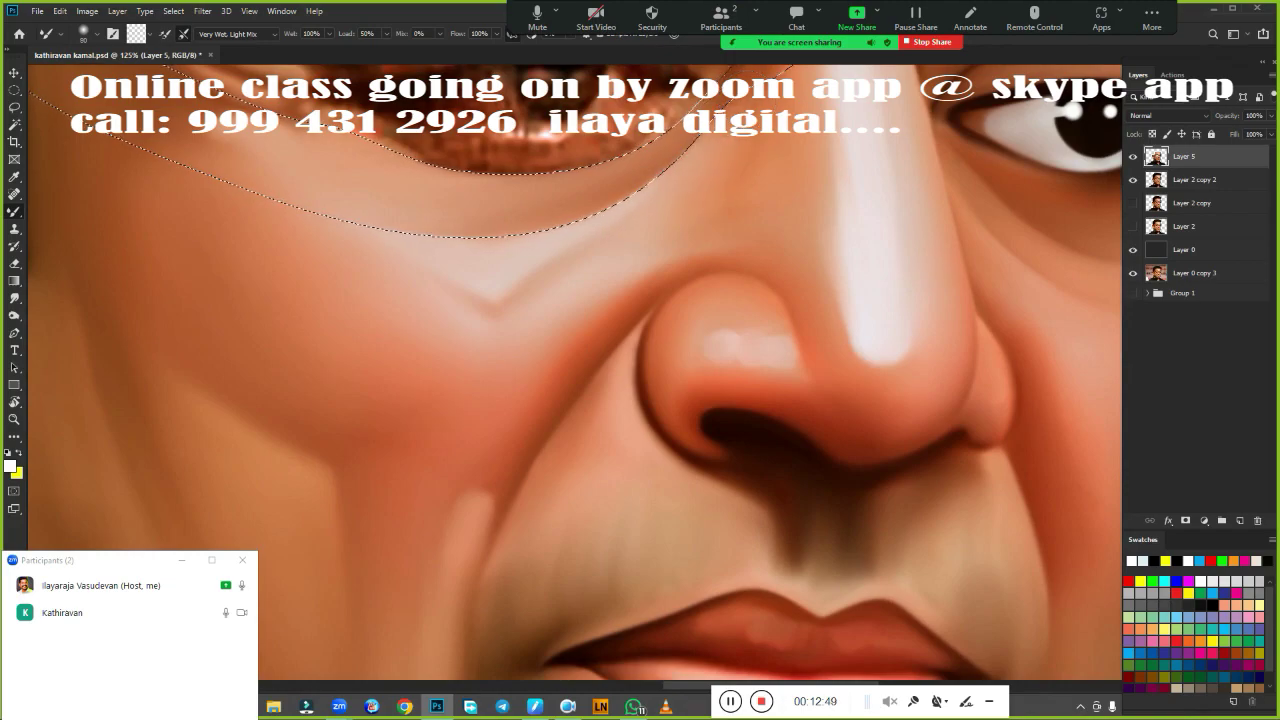
drag(451, 300, 477, 289)
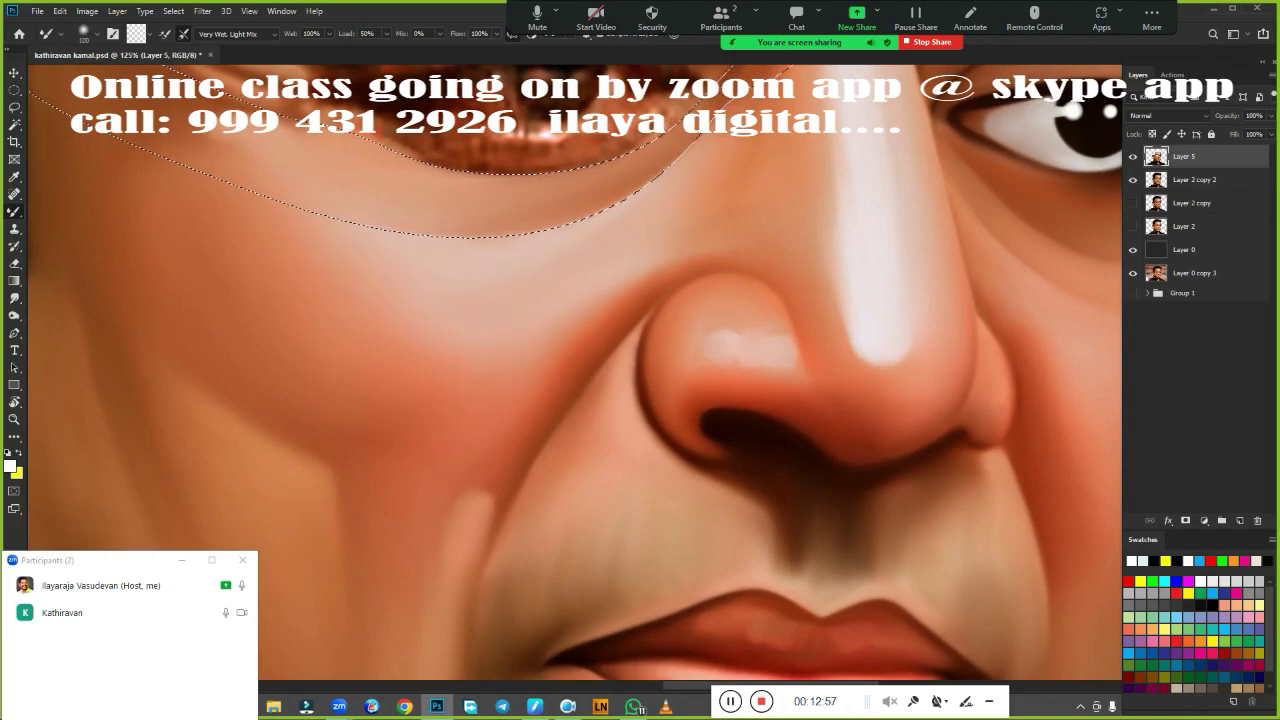
scroll(714, 392, down, 5)
scroll(714, 392, up, 7)
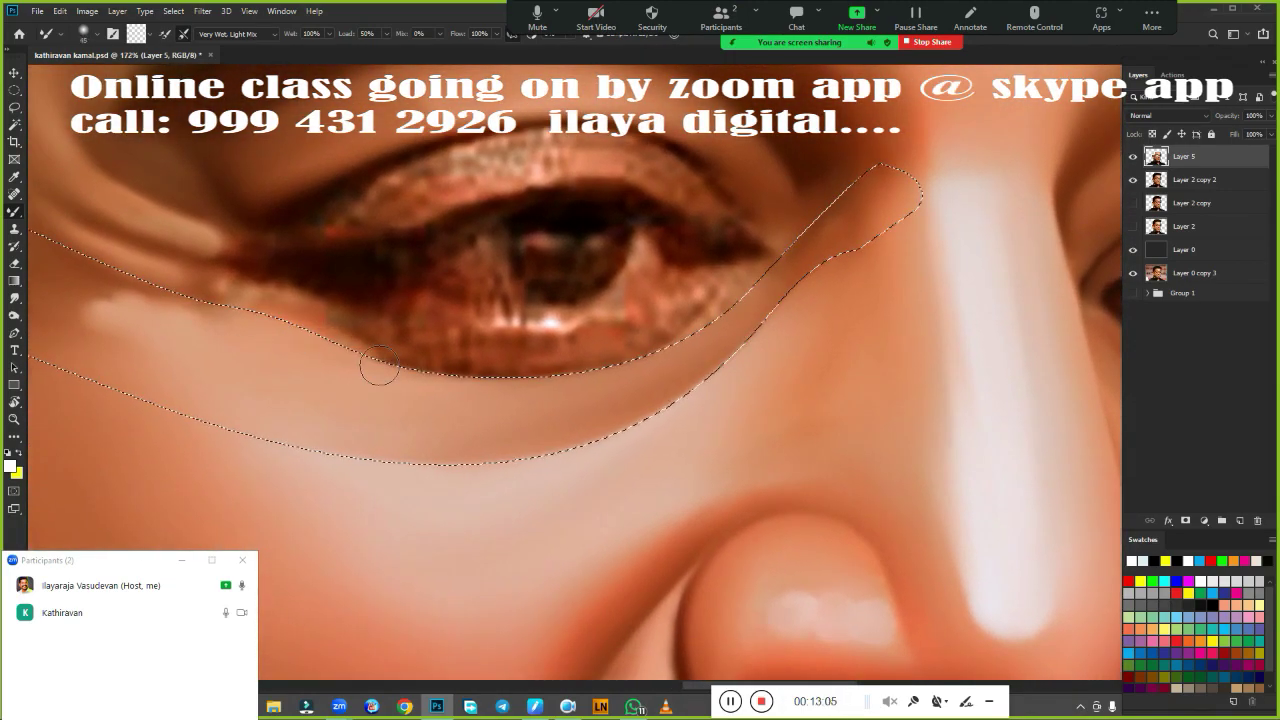
mouse_move(333, 322)
mouse_down()
mouse_move(508, 373)
mouse_move(603, 355)
mouse_move(330, 357)
mouse_move(555, 364)
mouse_move(688, 423)
mouse_up()
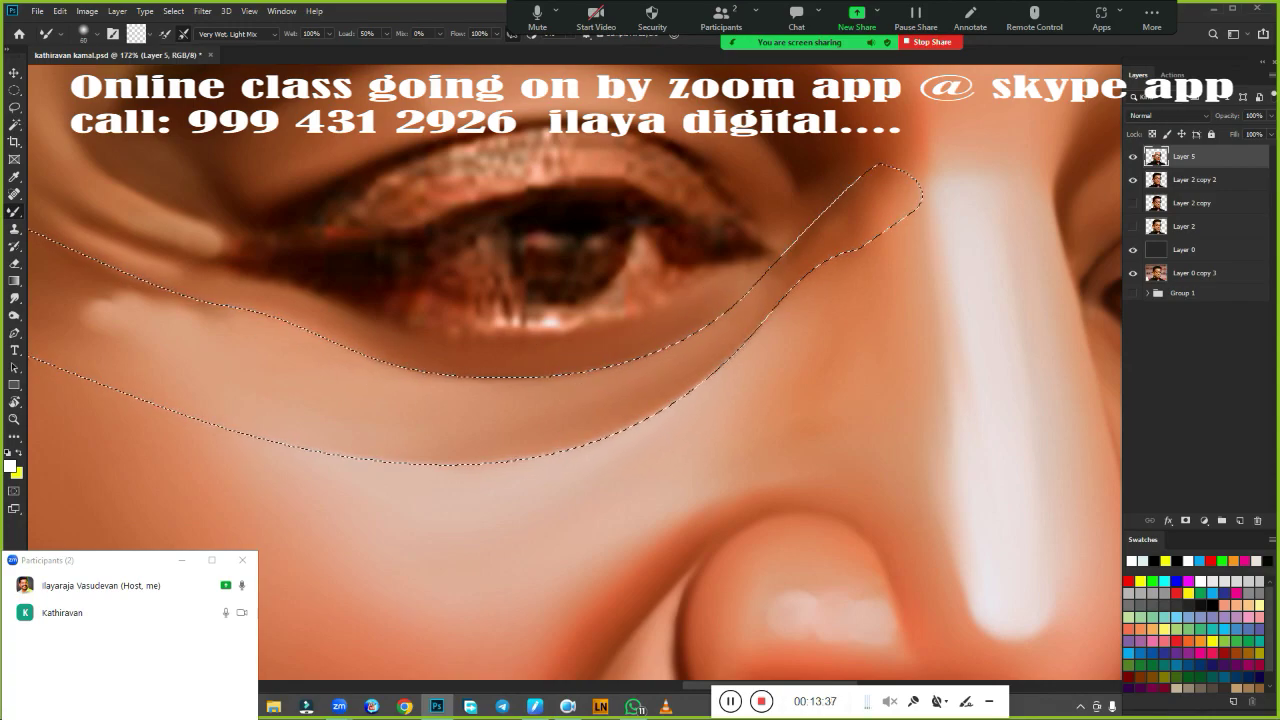
Deselect the under-eye area and begin a new Pen path over the left eye's upper lid.
key(ctrl+d)
scroll(623, 294, down, 3)
scroll(623, 317, up, 2)
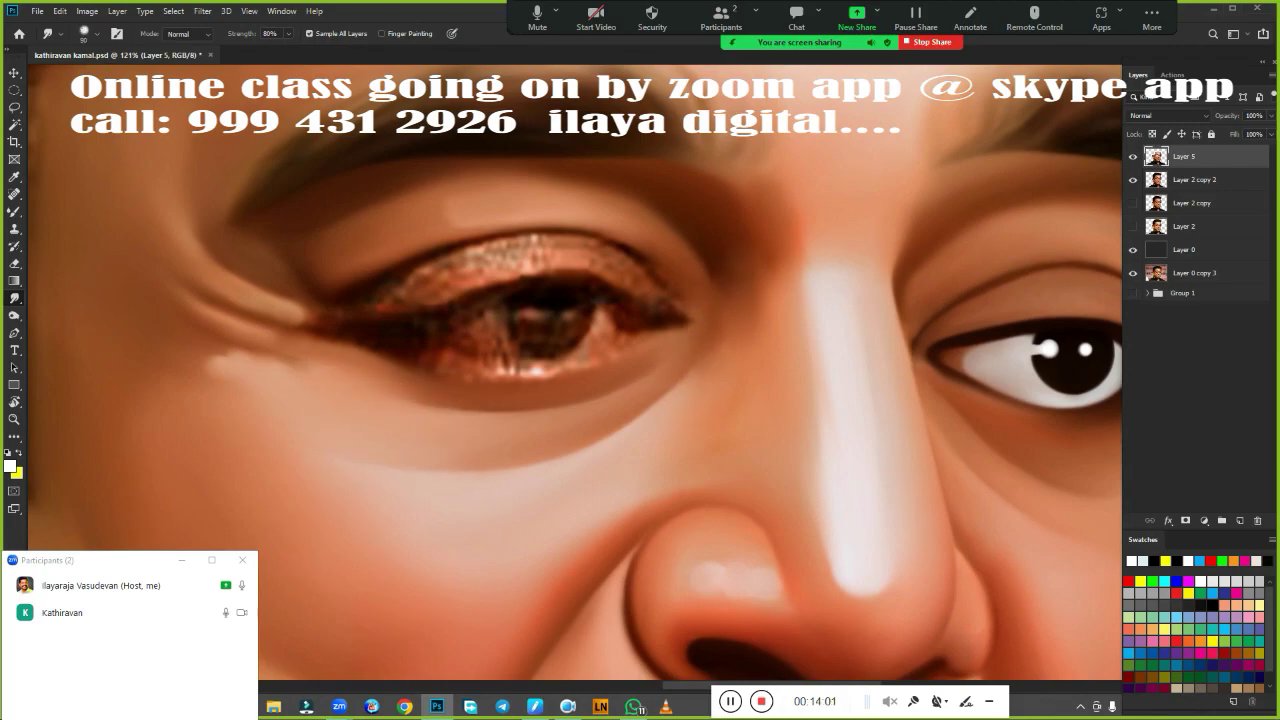
scroll(523, 357, down, 3)
scroll(505, 400, up, 2)
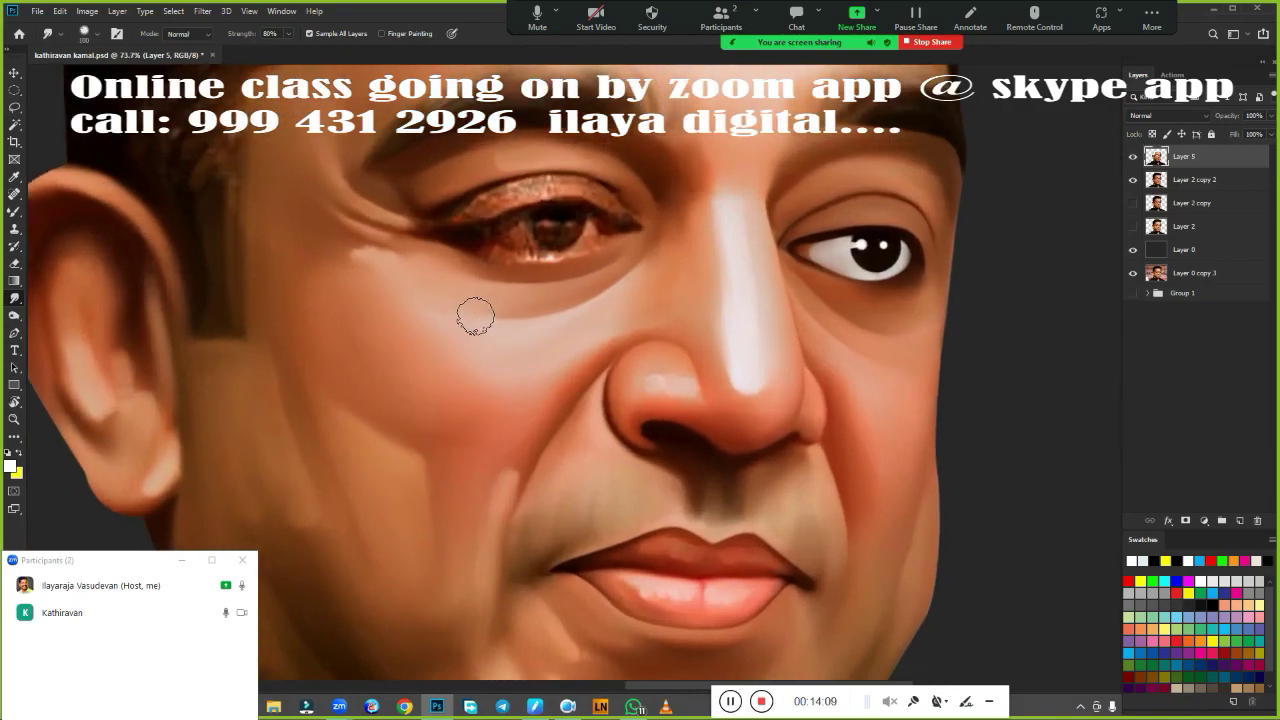
scroll(566, 357, up, 2)
scroll(551, 409, up, 1)
key(p)
scroll(400, 330, up, 1)
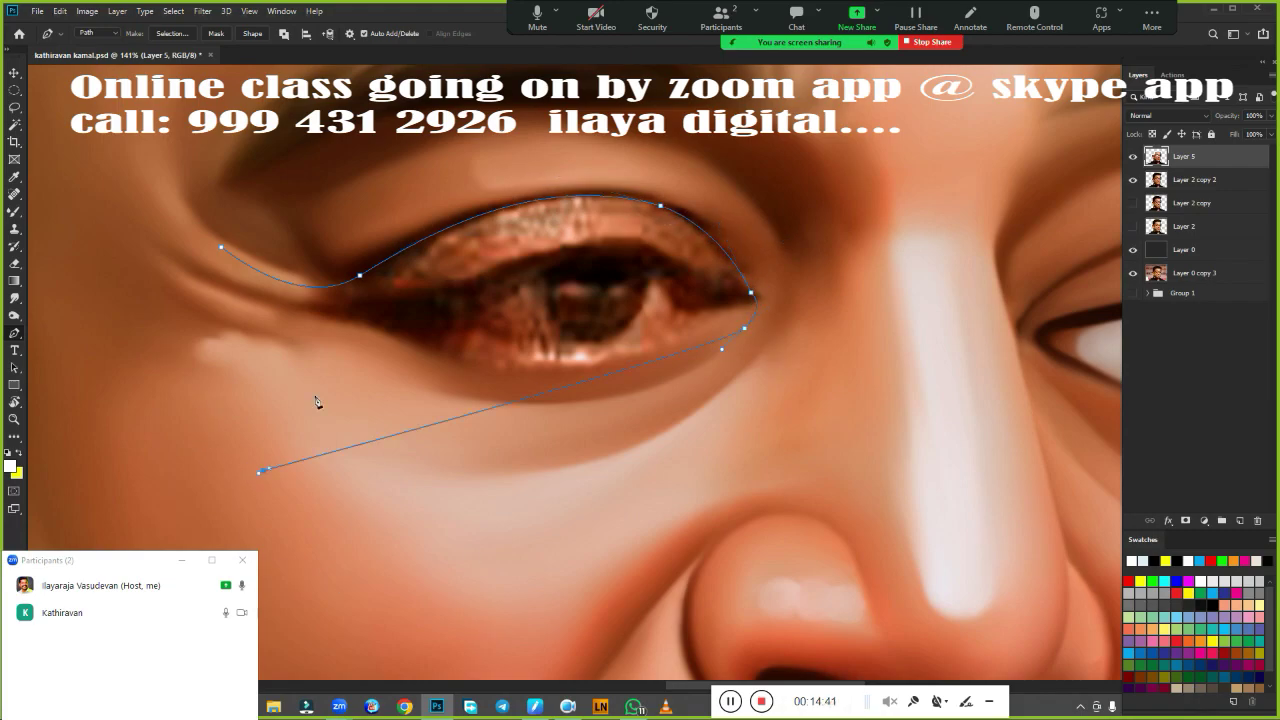
Close the upper-eyelid path as a selection and blend away its speckled texture.
click(170, 345)
key(ctrl+Return)
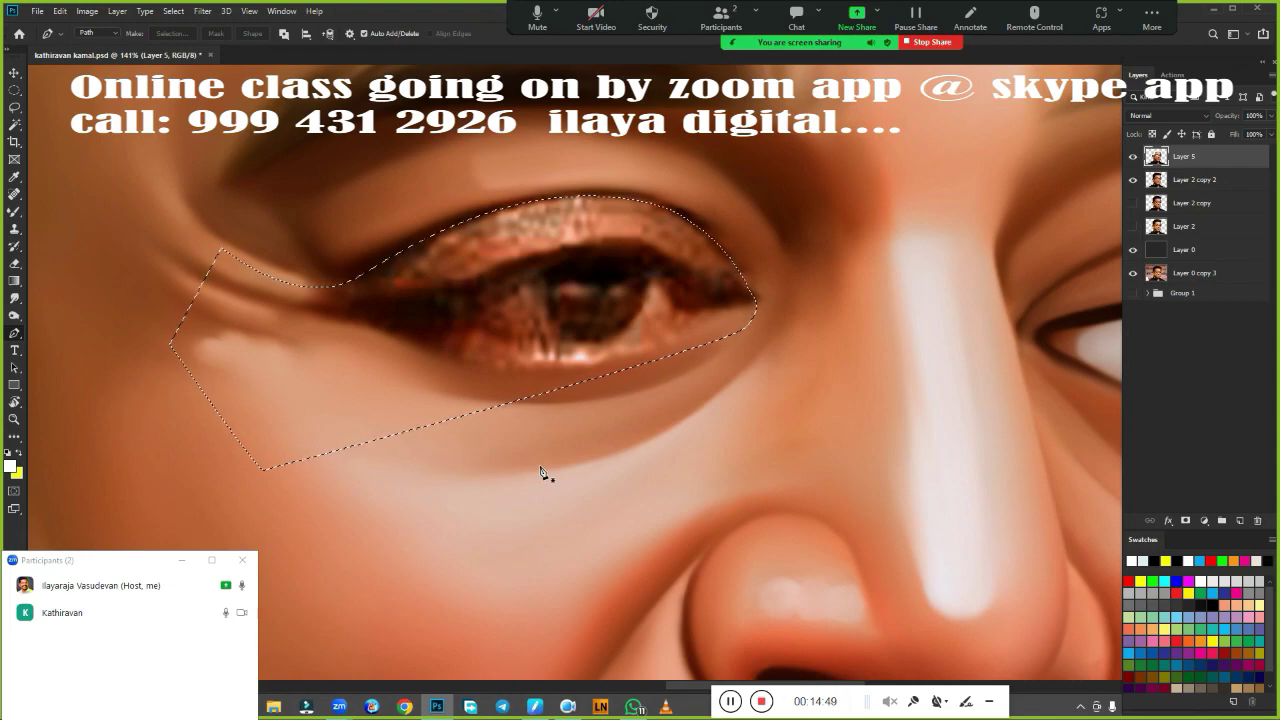
key(b)
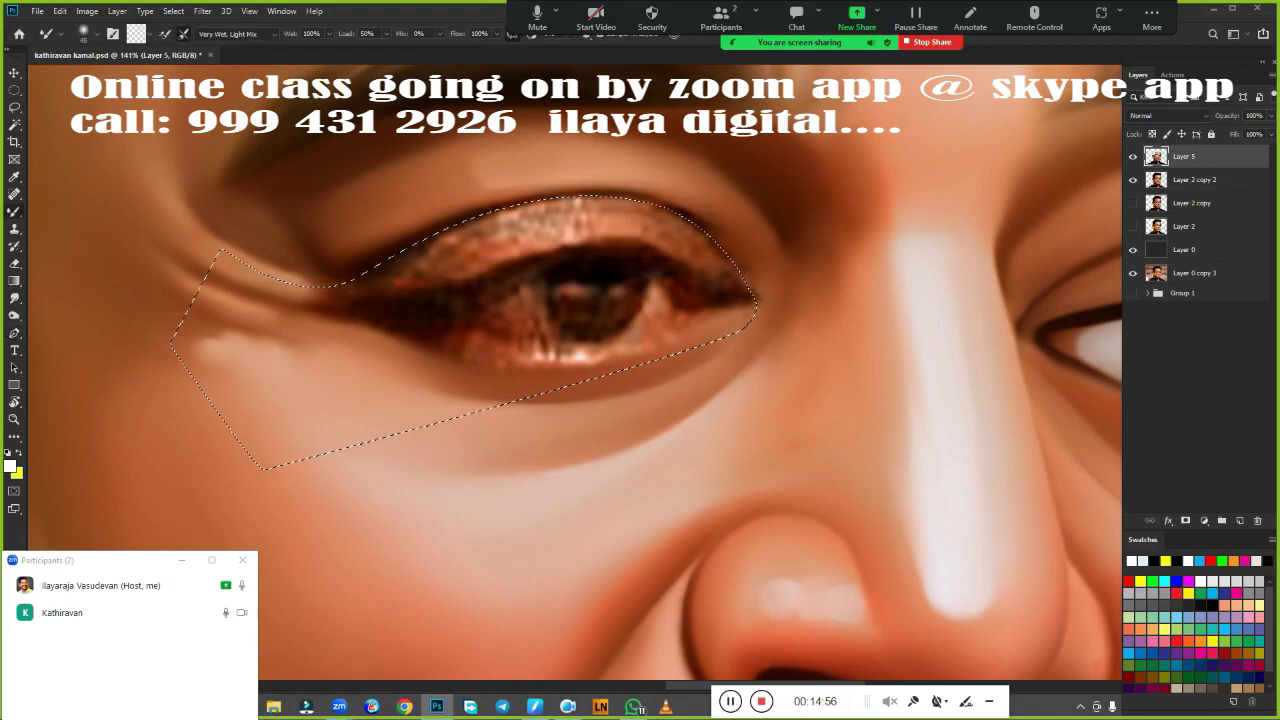
mouse_move(430, 248)
mouse_down()
mouse_move(500, 210)
mouse_move(650, 222)
mouse_move(729, 286)
mouse_up()
mouse_move(448, 265)
mouse_down()
mouse_move(560, 232)
mouse_move(710, 260)
mouse_move(740, 300)
mouse_move(400, 283)
mouse_up()
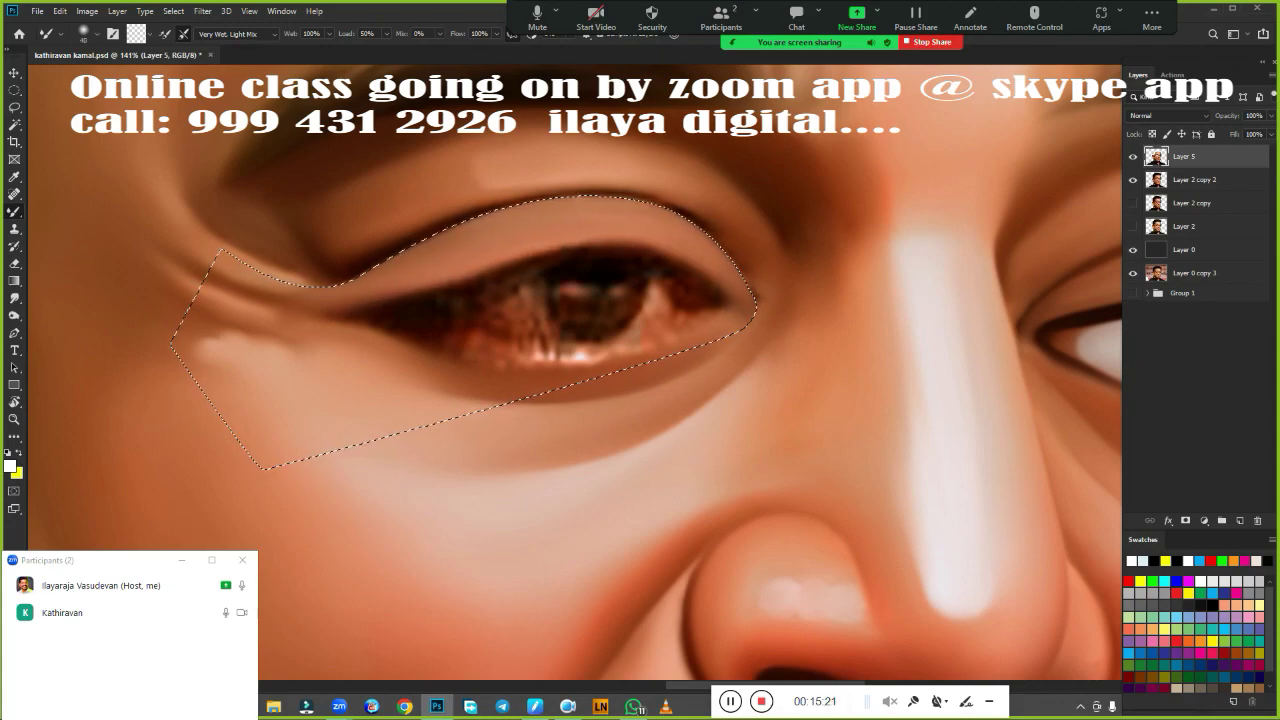
Feather the eyelid selection, then deselect and view the whole face.
key(shift+F6)
key(Return)
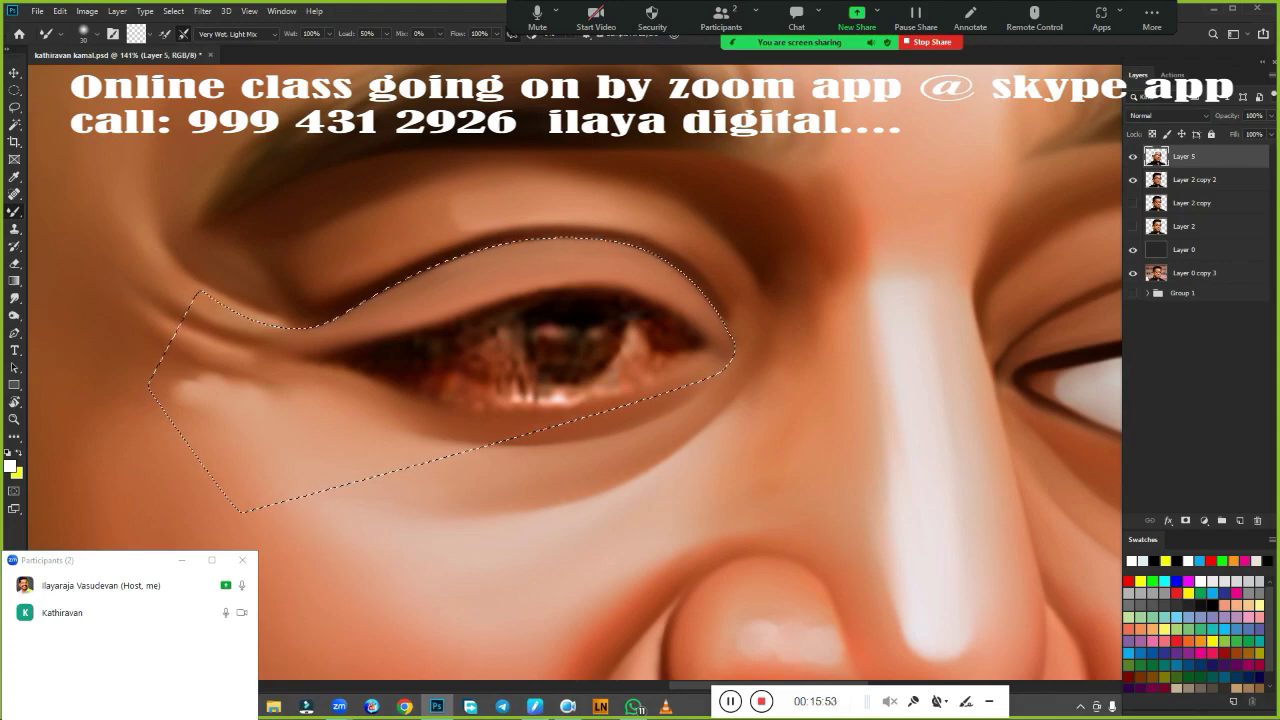
key(ctrl+d)
key(ctrl+0)
scroll(727, 424, up, 5)
scroll(727, 424, down, 1)
Zoom back onto the left eye and outline its white and iris as a selection.
key(r)
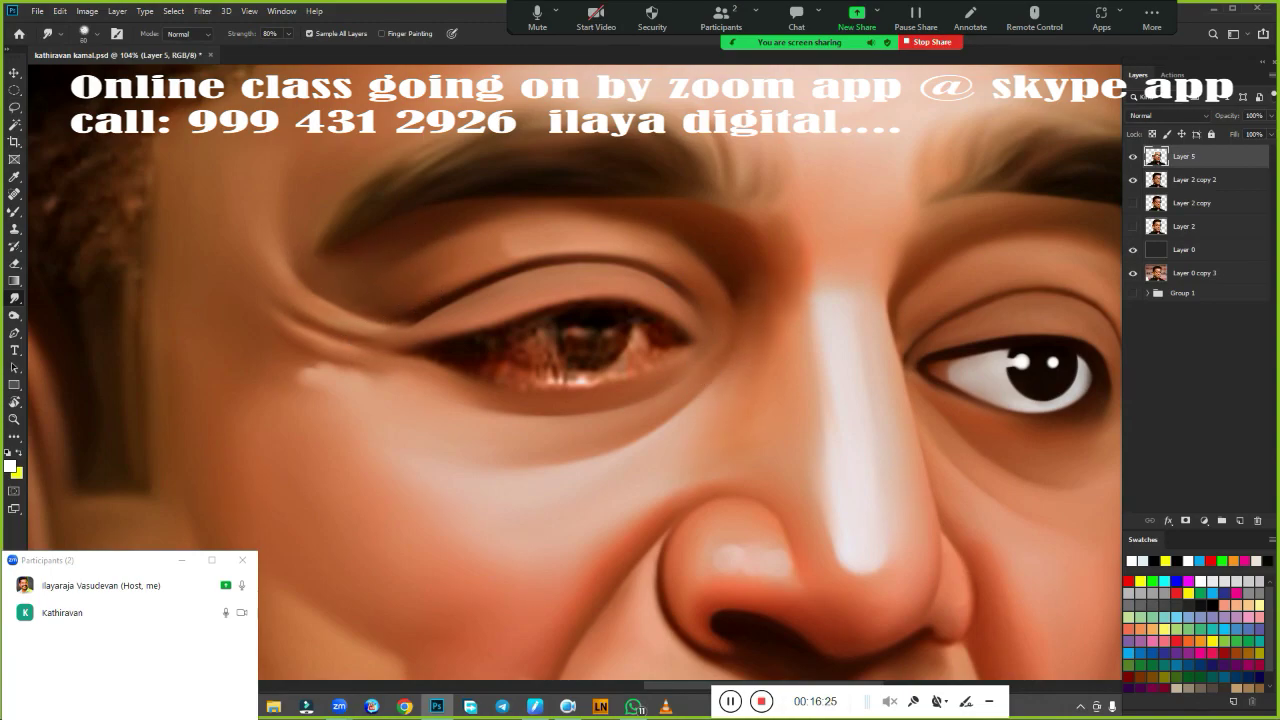
scroll(649, 489, down, 3)
scroll(649, 489, down, 3)
scroll(414, 297, up, 5)
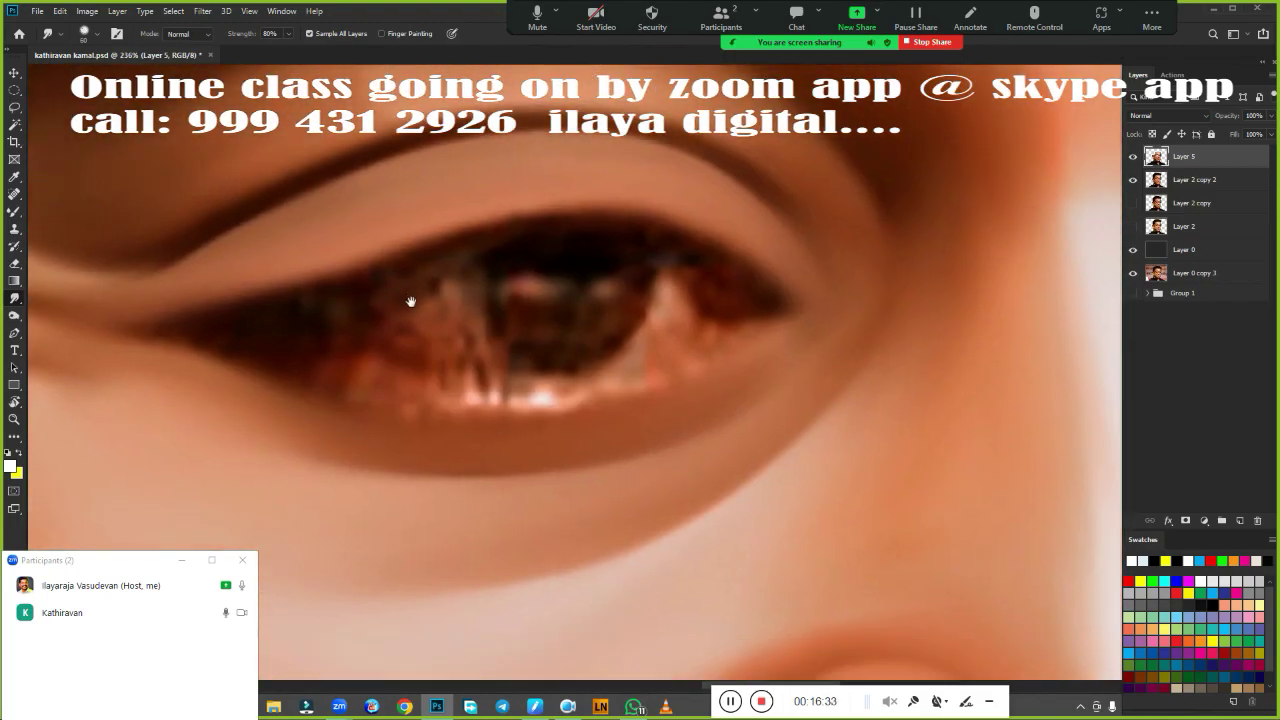
scroll(607, 419, up, 2)
key(p)
scroll(600, 425, down, 4)
scroll(580, 415, down, 2)
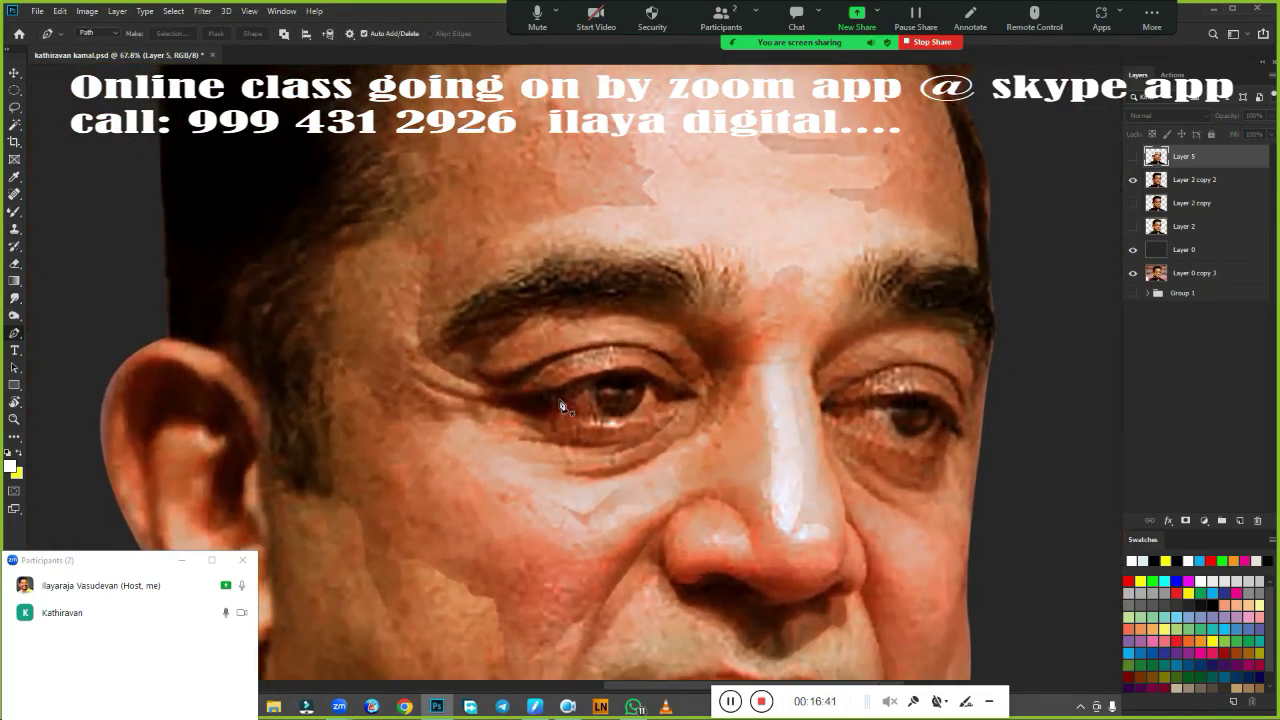
scroll(580, 414, up, 2)
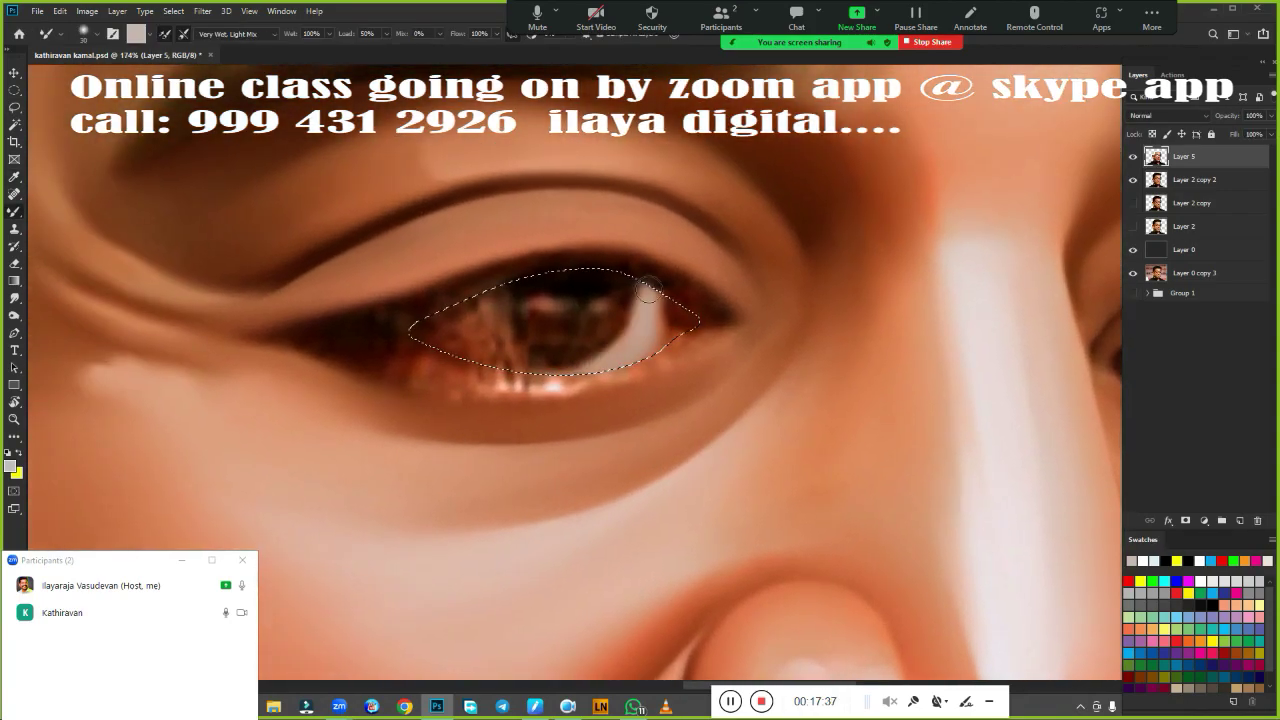
Brighten the left eye's white and darken its inner corner inside the selection.
drag(536, 362, 423, 329)
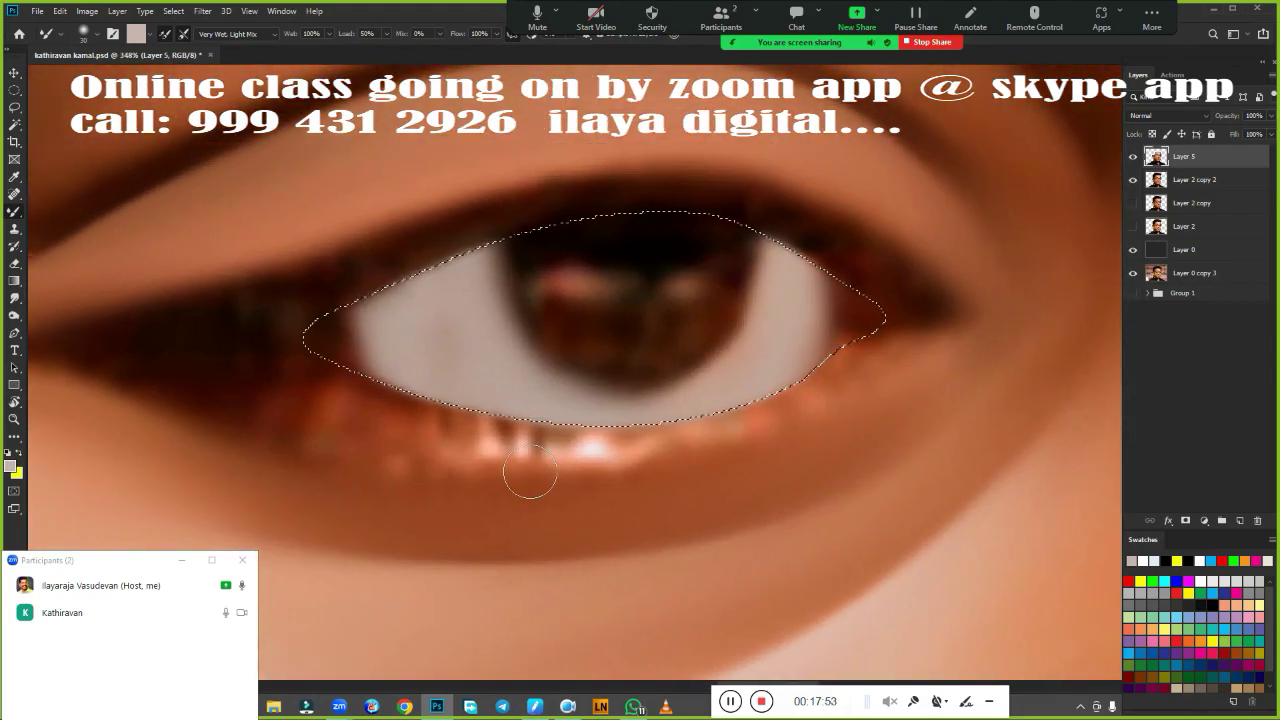
drag(400, 386, 435, 370)
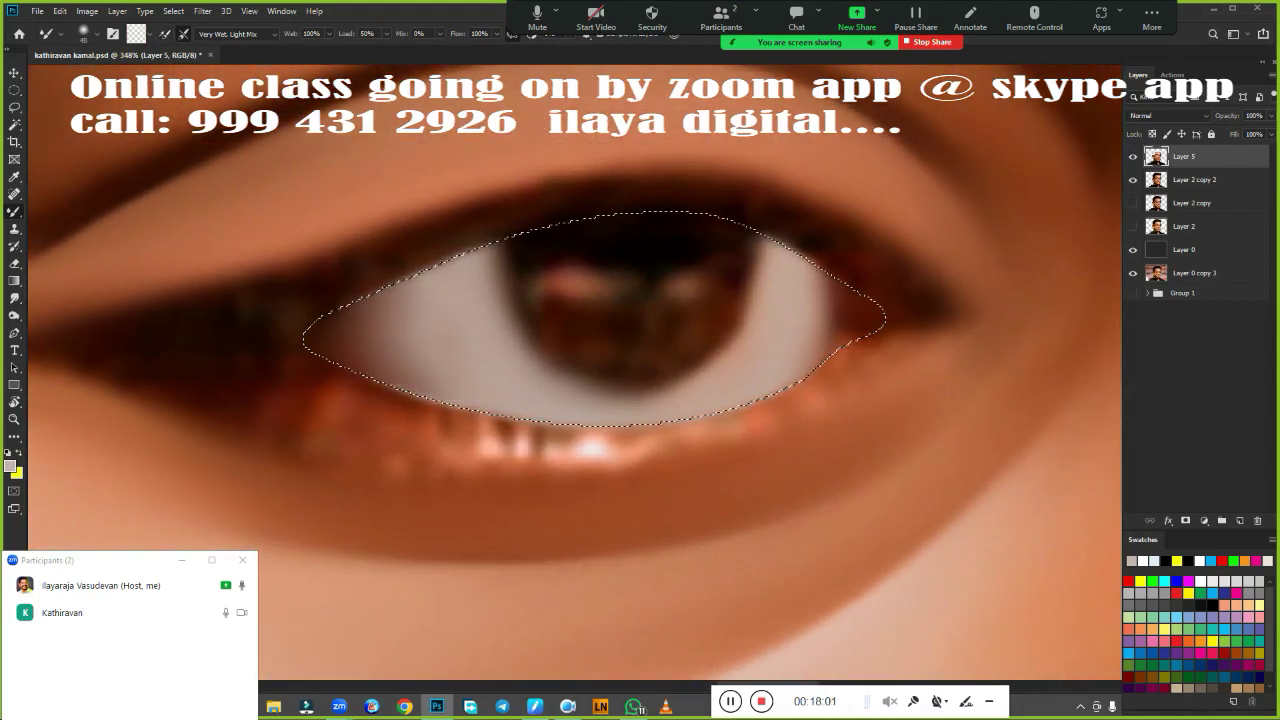
drag(780, 300, 800, 314)
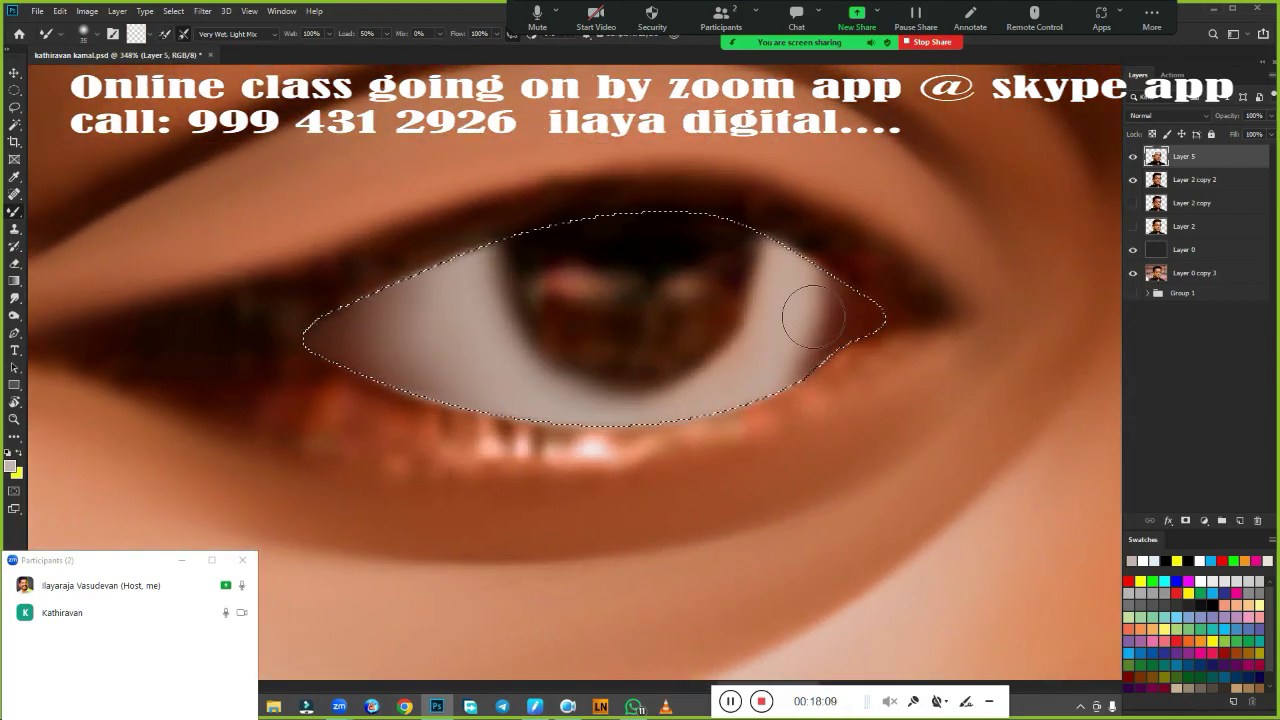
mouse_move(828, 357)
mouse_down()
mouse_move(815, 330)
mouse_move(777, 349)
mouse_up()
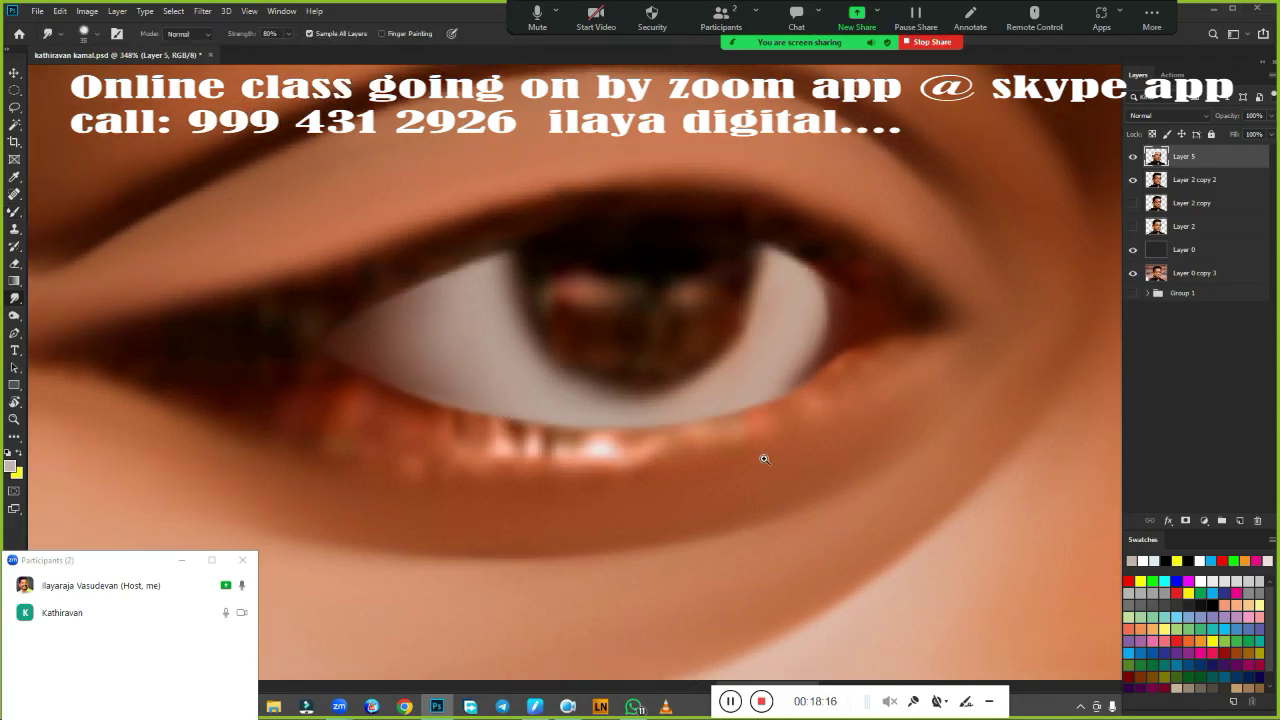
Feather the selection, smooth the eye white brighter and darken the outer corner.
scroll(546, 438, down, 5)
key(shift+F6)
key(Return)
scroll(546, 438, up, 3)
key(b)
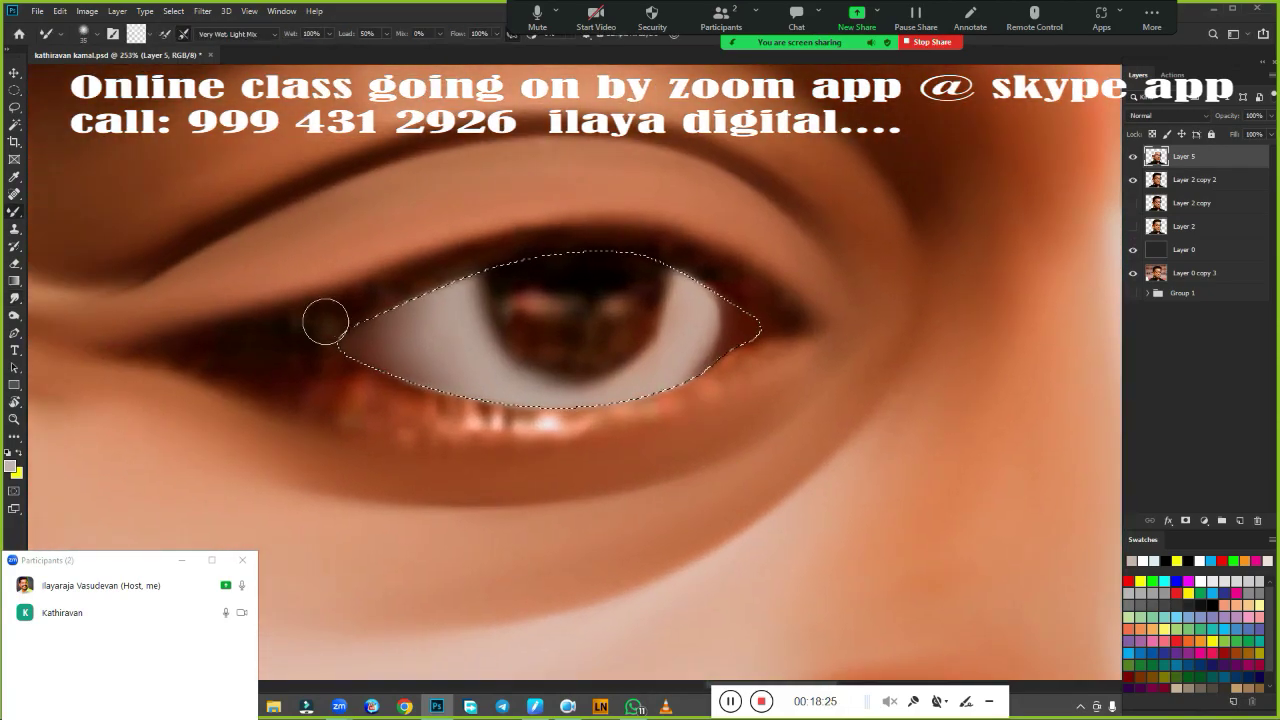
drag(400, 330, 500, 270)
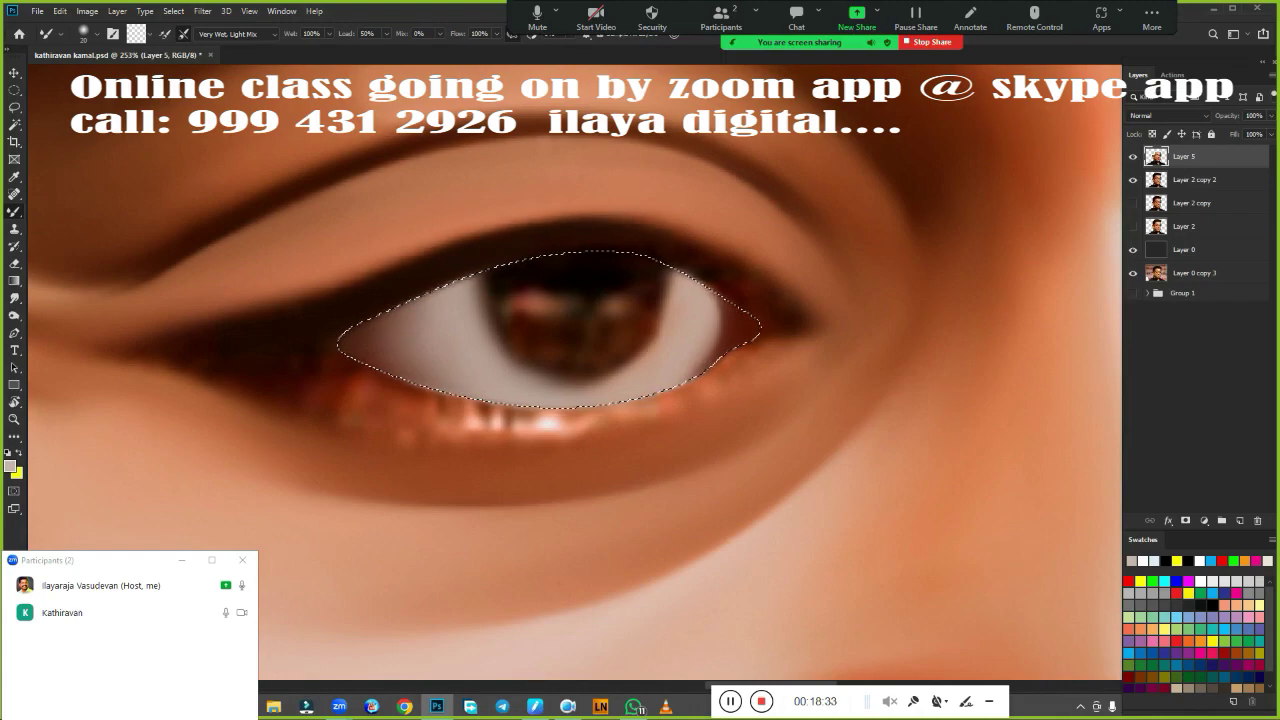
drag(730, 350, 756, 317)
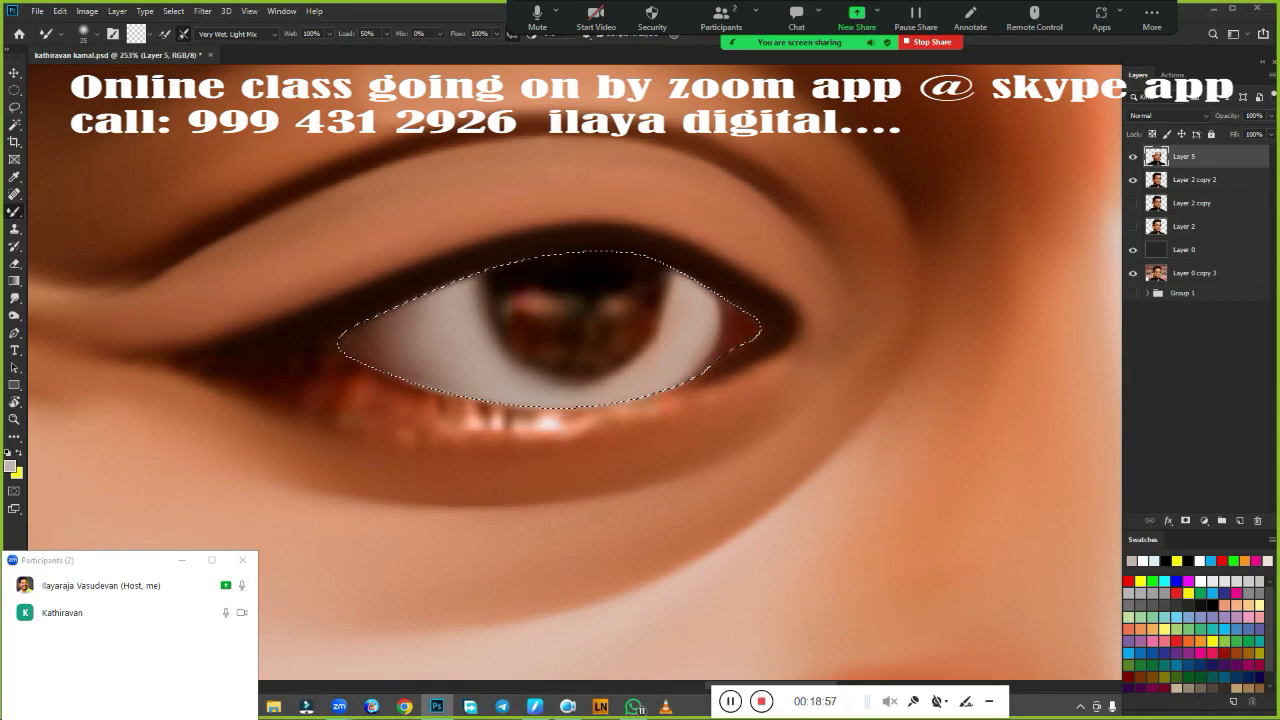
Blend the lower lid's bright reflections into a smooth darker tone, then deselect and view the whole face.
drag(350, 390, 600, 420)
drag(400, 400, 720, 370)
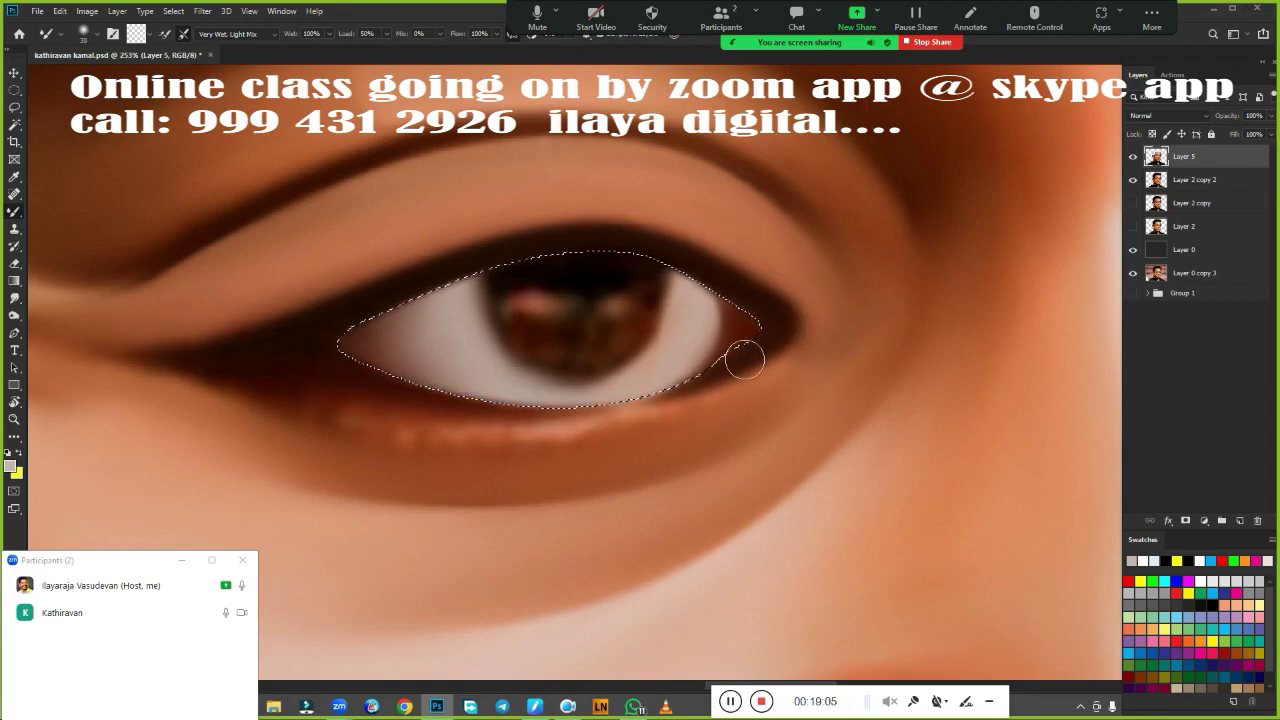
key(r)
scroll(549, 350, down, 3)
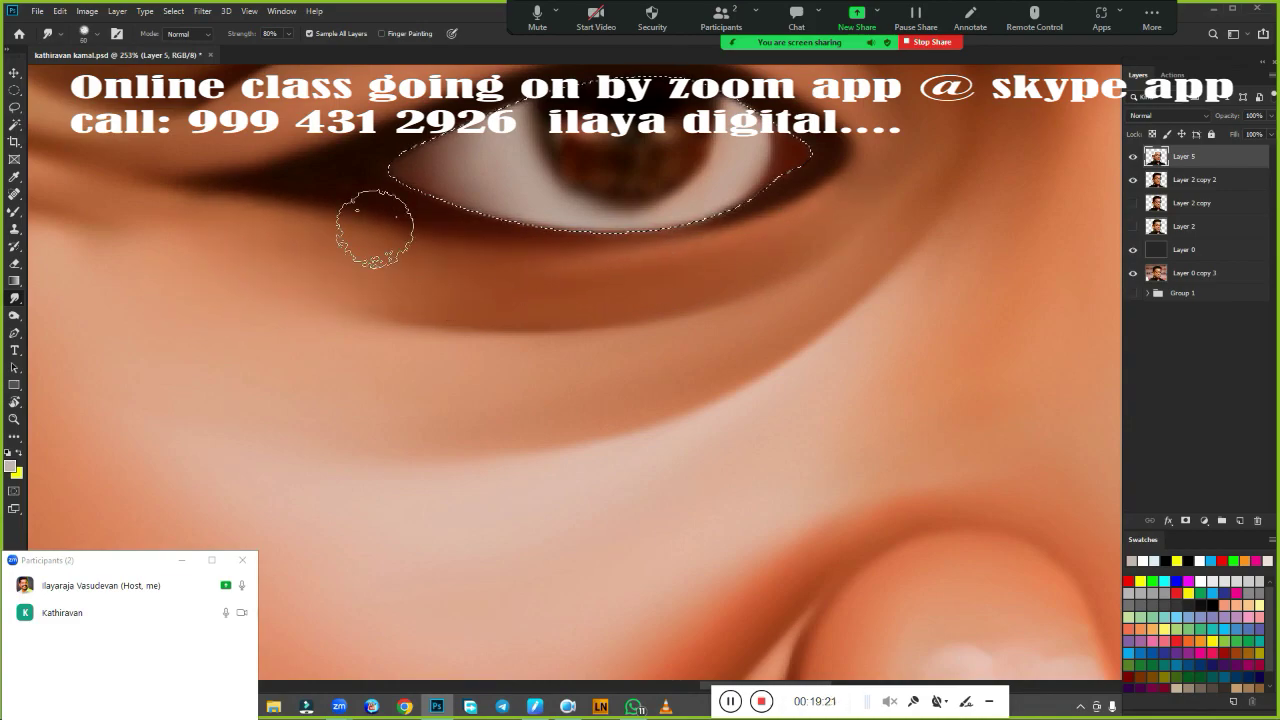
key(ctrl+d)
key(ctrl+0)
Copy the right eye's catchlights onto a new Layer 6 and drag them onto the left eye.
scroll(617, 434, up, 3)
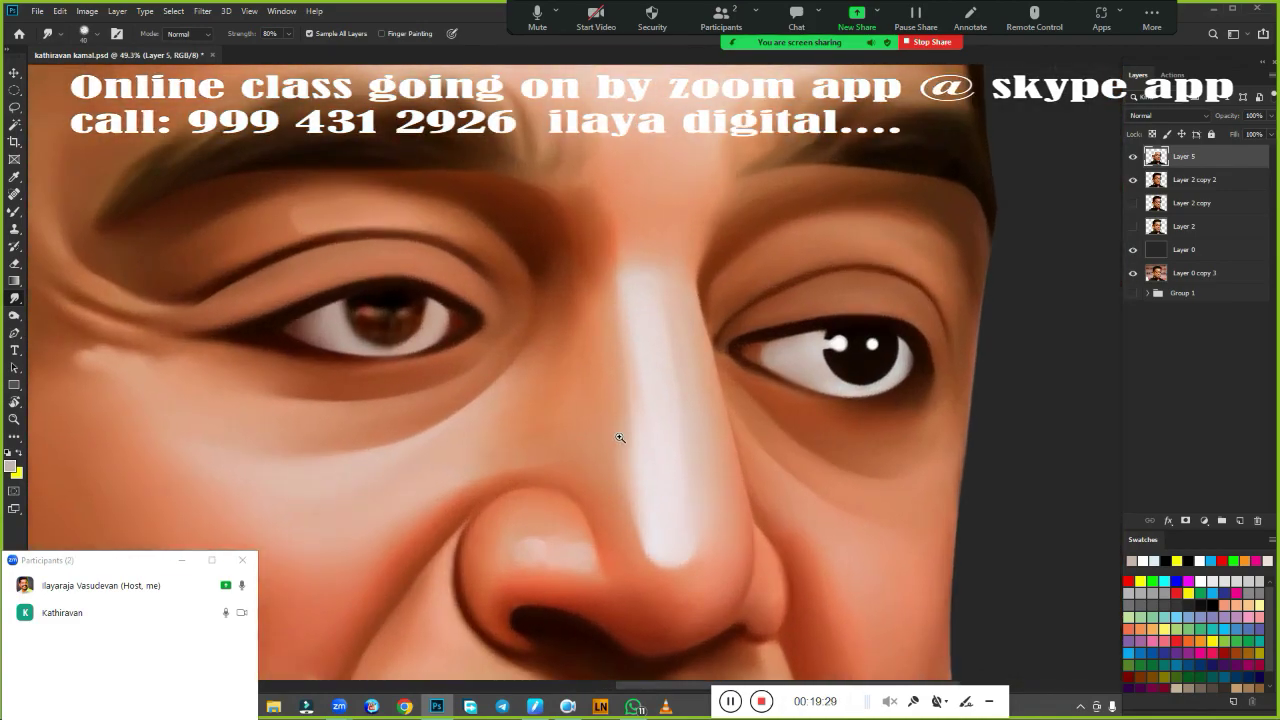
key(l)
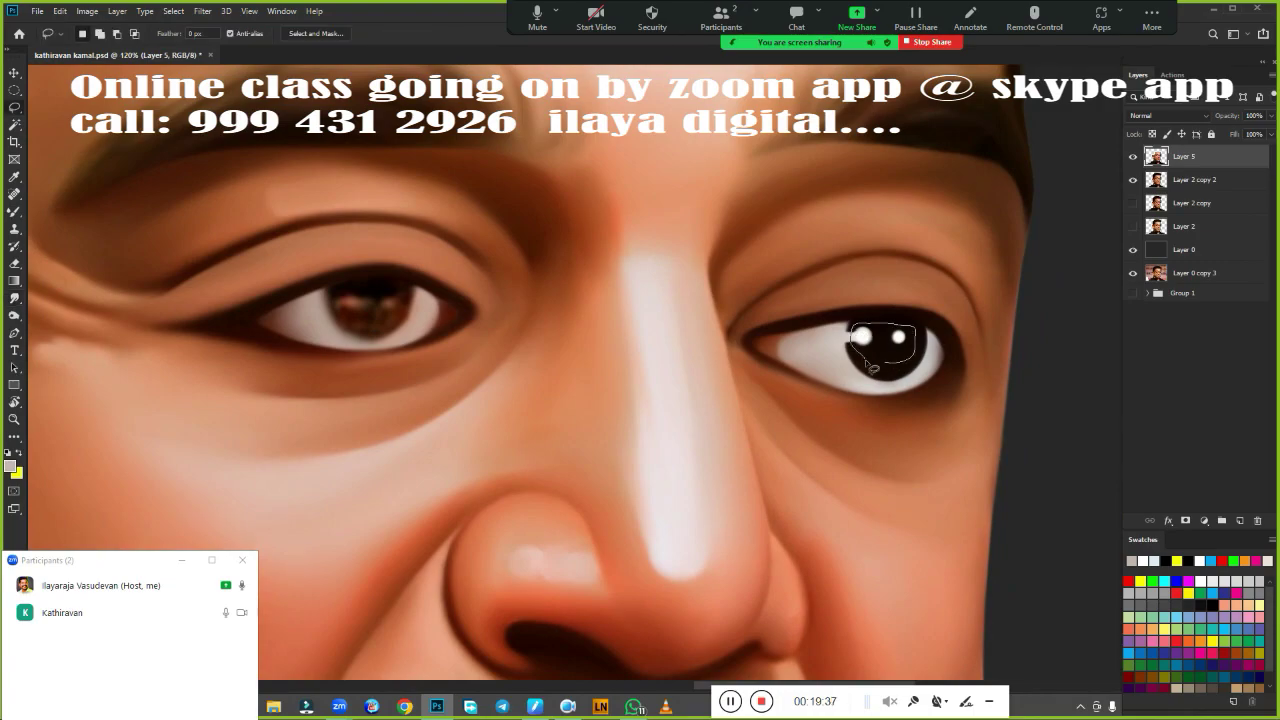
key(ctrl+j)
key(v)
drag(872, 368, 357, 333)
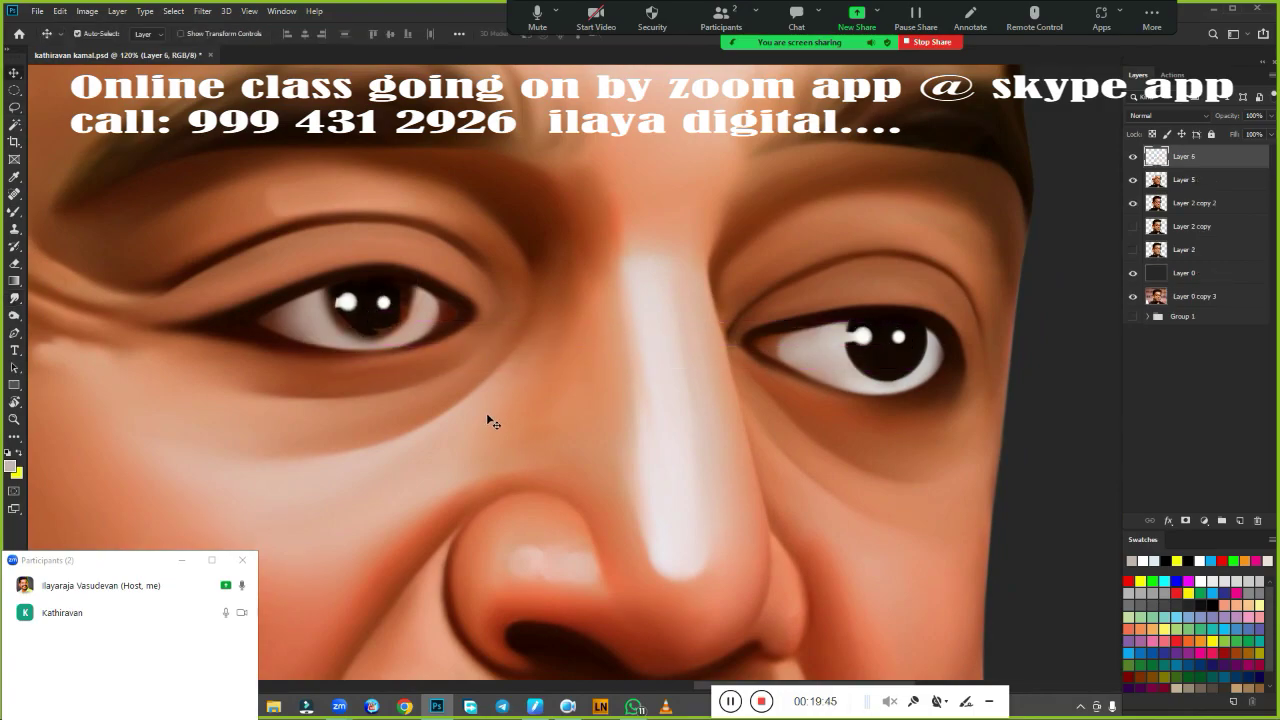
Flip the copied catchlights horizontally with Free Transform and settle them in the left iris.
scroll(591, 457, up, 3)
scroll(486, 417, down, 2)
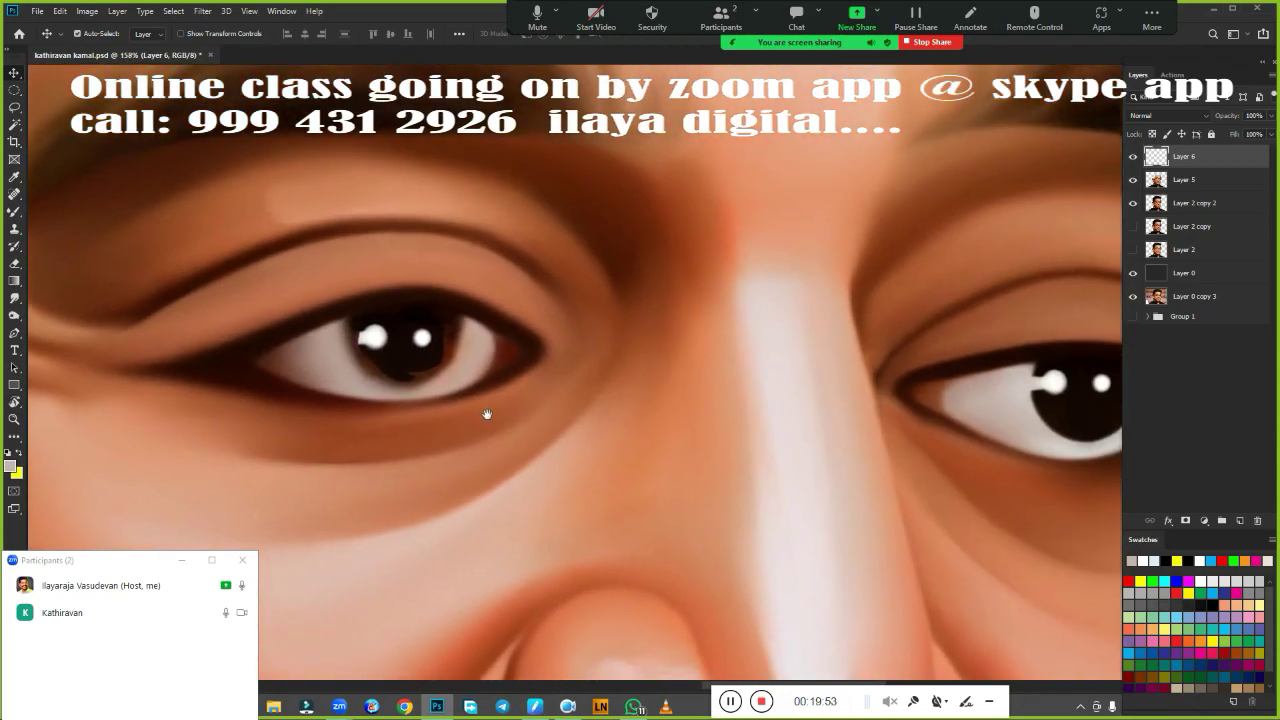
scroll(606, 443, up, 2)
scroll(585, 436, down, 3)
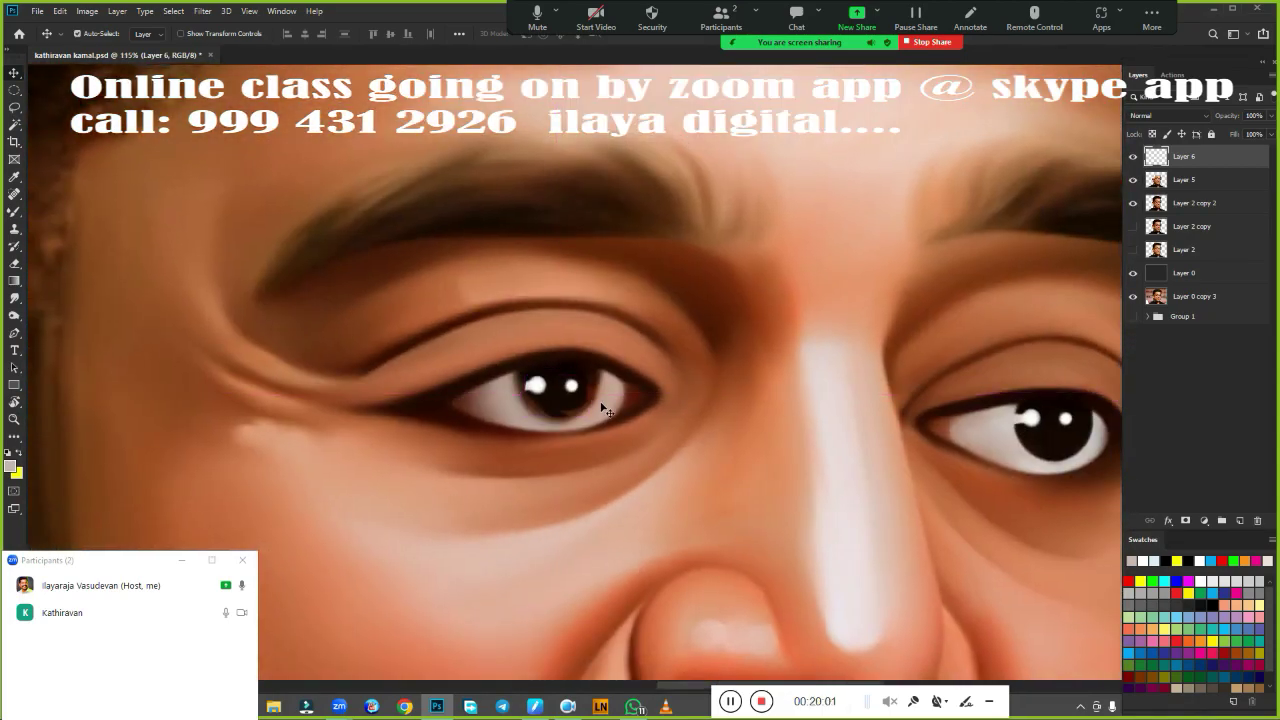
scroll(603, 408, up, 1)
key(ctrl+t)
right_click(570, 398)
click(616, 556)
key(Return)
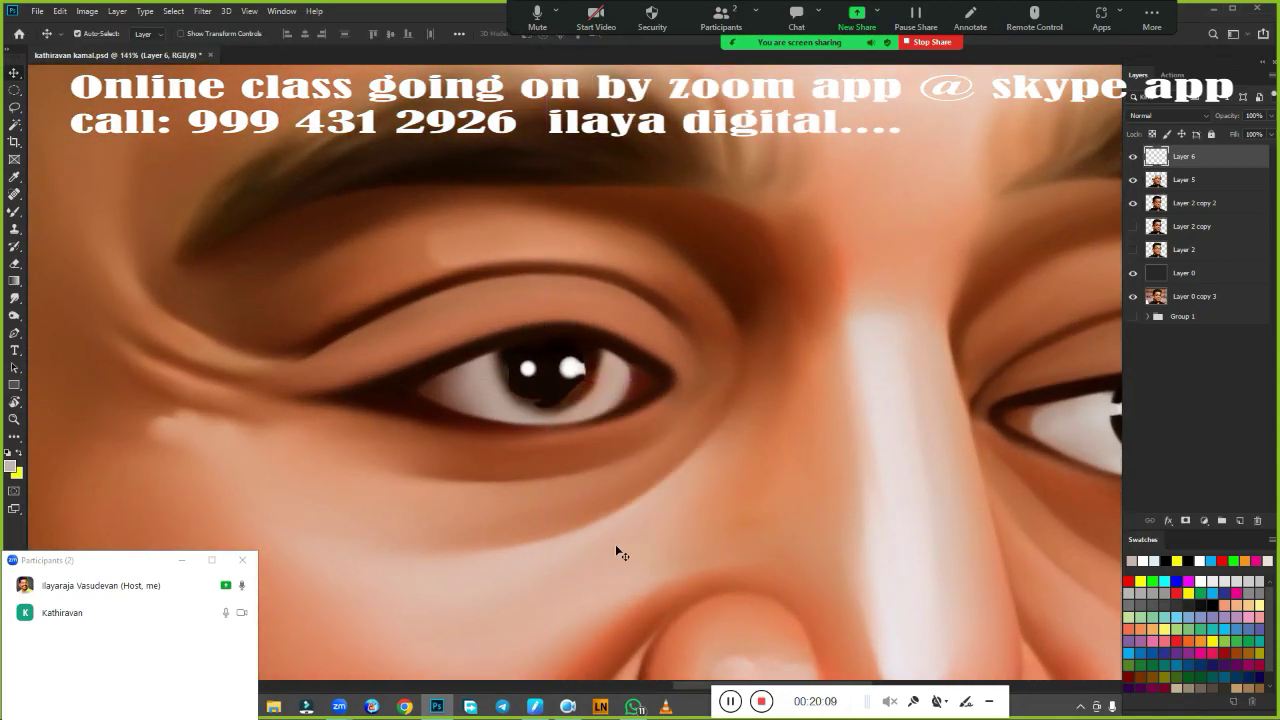
scroll(631, 446, down, 1)
scroll(540, 310, up, 3)
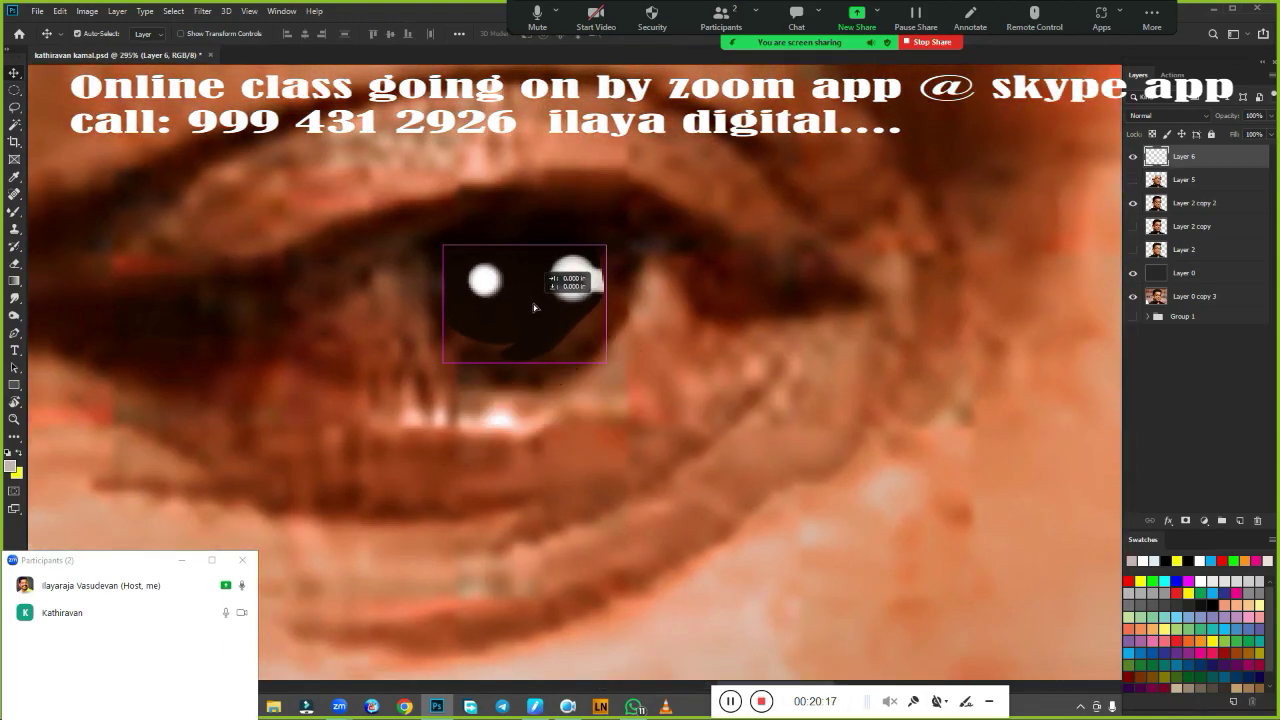
click(535, 307)
key(m)
scroll(597, 358, down, 1)
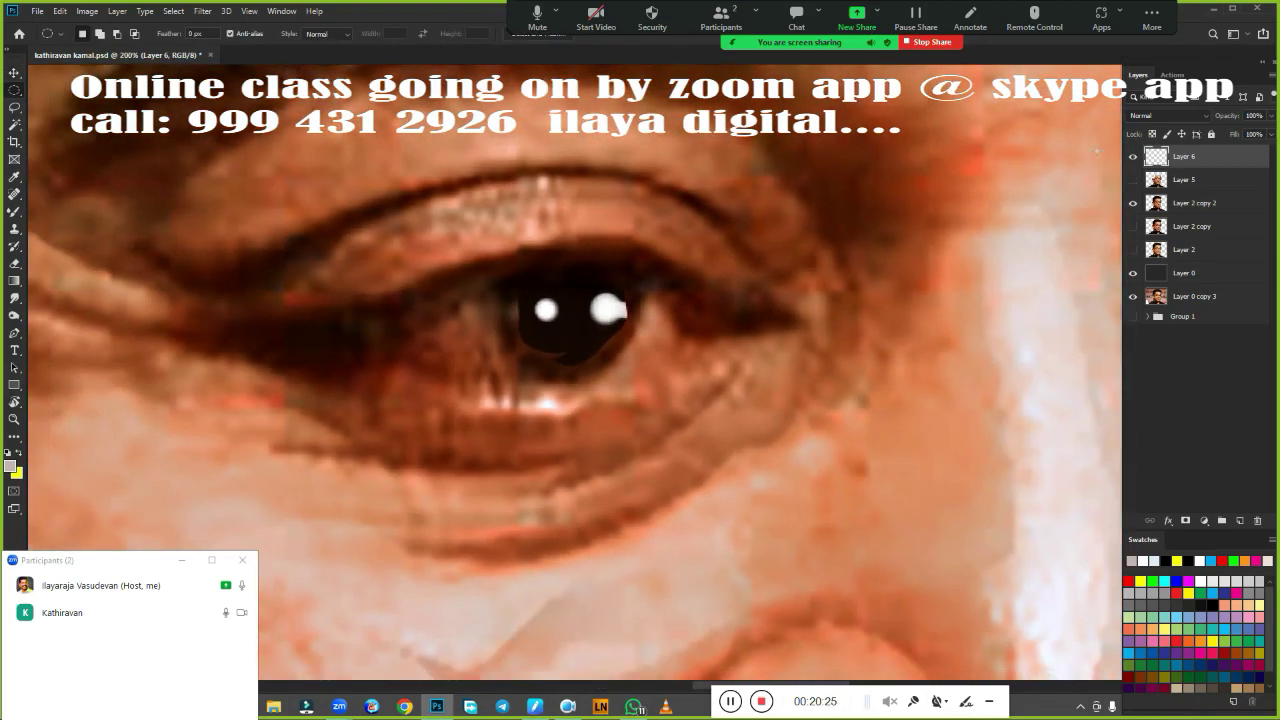
Select the left iris with a round marquee and paint it dark with the Mixer Brush.
key(ctrl+comma)
drag(491, 238, 645, 392)
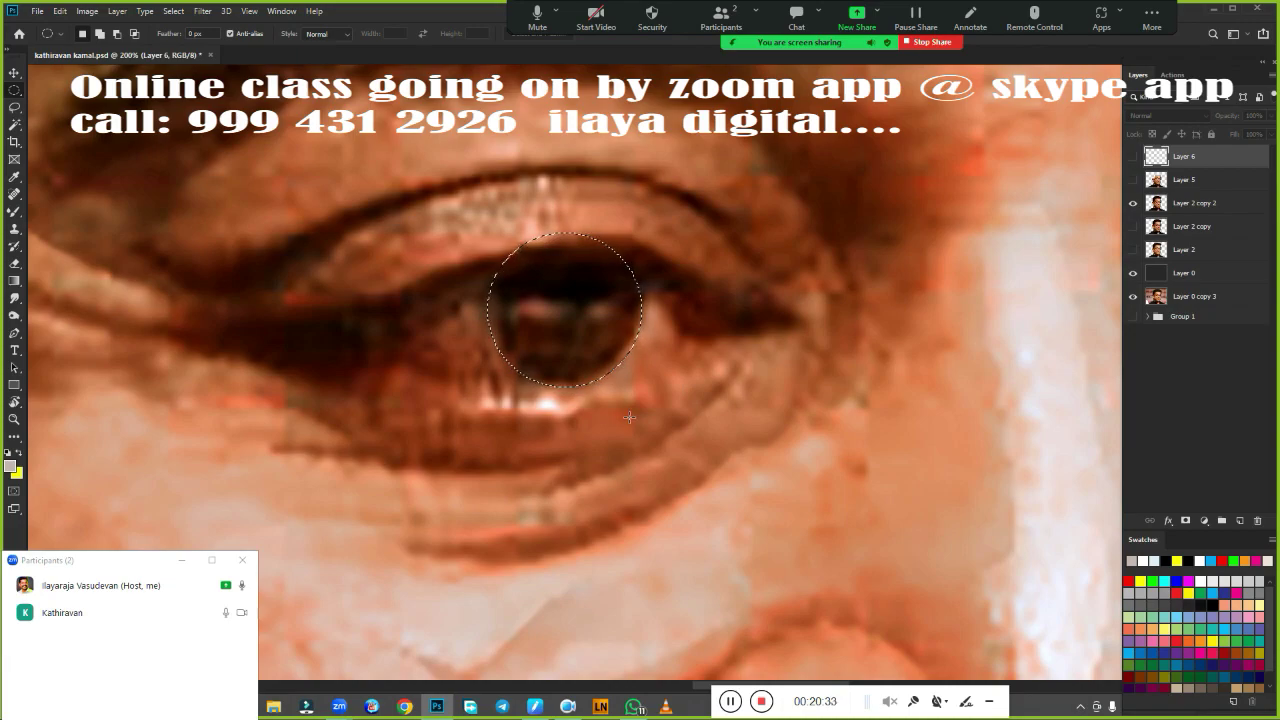
key(ctrl+comma)
scroll(585, 372, up, 2)
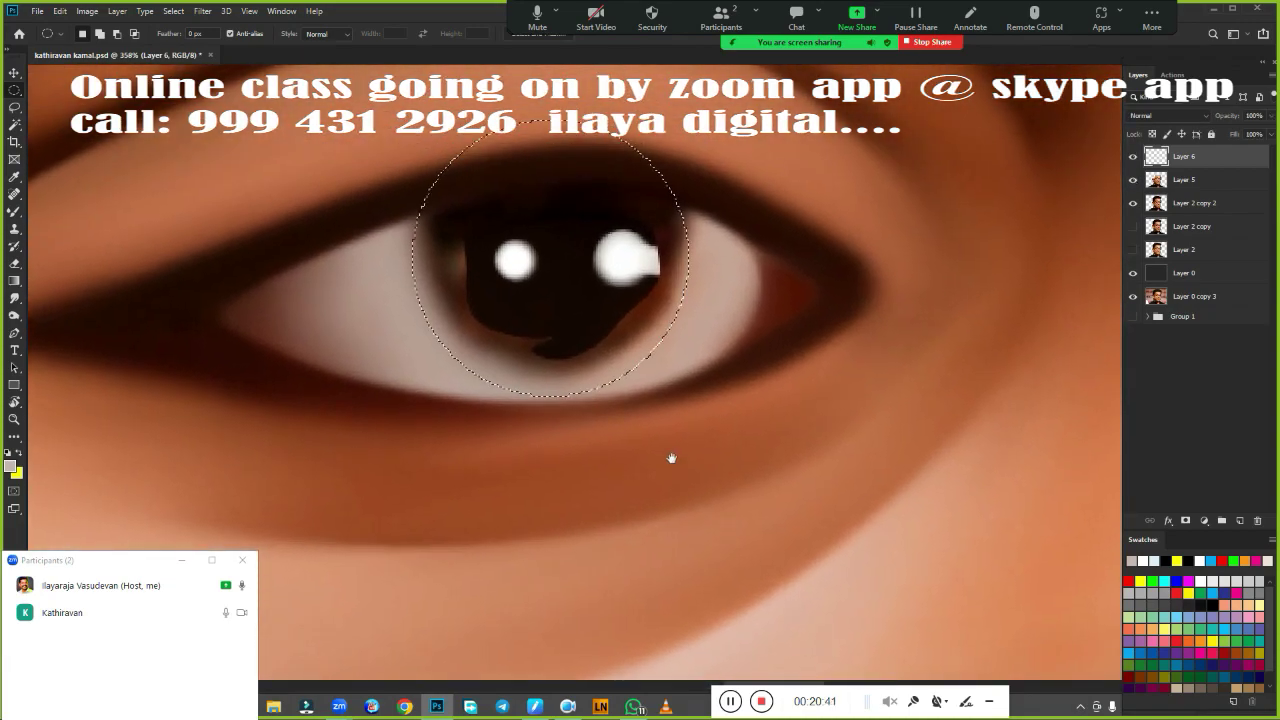
text(bbr)
key(Return)
mouse_move(580, 337)
mouse_down()
mouse_move(611, 397)
mouse_move(517, 363)
mouse_move(445, 285)
mouse_move(440, 249)
mouse_up()
Feather the circle, smudge the iris edges soft and stretch the right catchlight rightward.
key(shift+F6)
key(Return)
key(r)
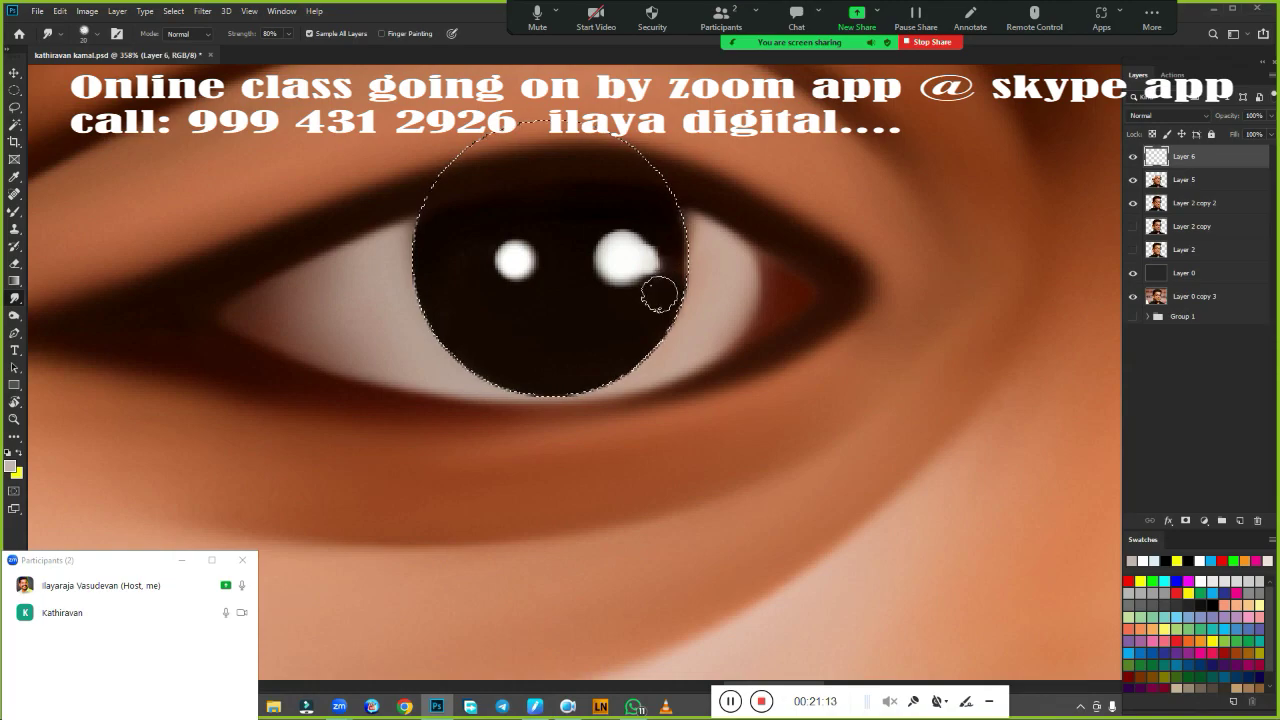
mouse_move(630, 258)
mouse_down()
mouse_move(656, 264)
mouse_move(614, 337)
mouse_up()
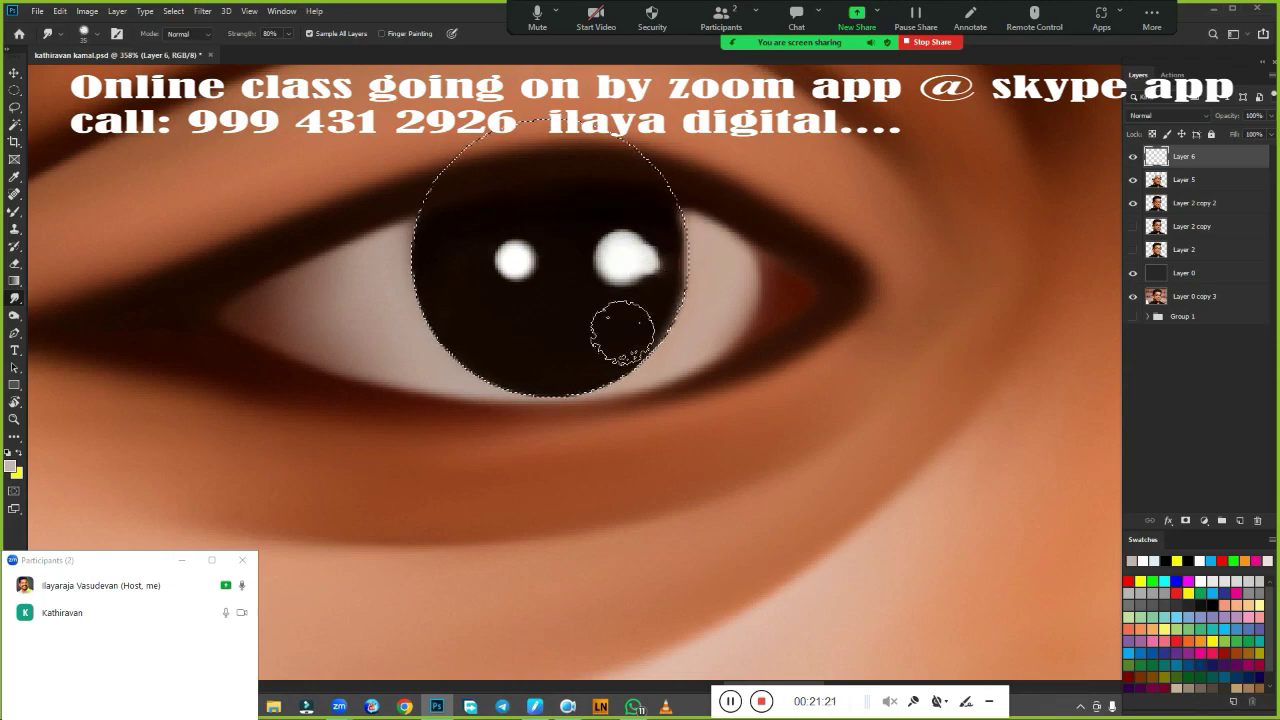
mouse_move(420, 220)
mouse_down()
mouse_move(480, 380)
mouse_move(640, 400)
mouse_up()
scroll(558, 460, down, 3)
scroll(558, 460, up, 2)
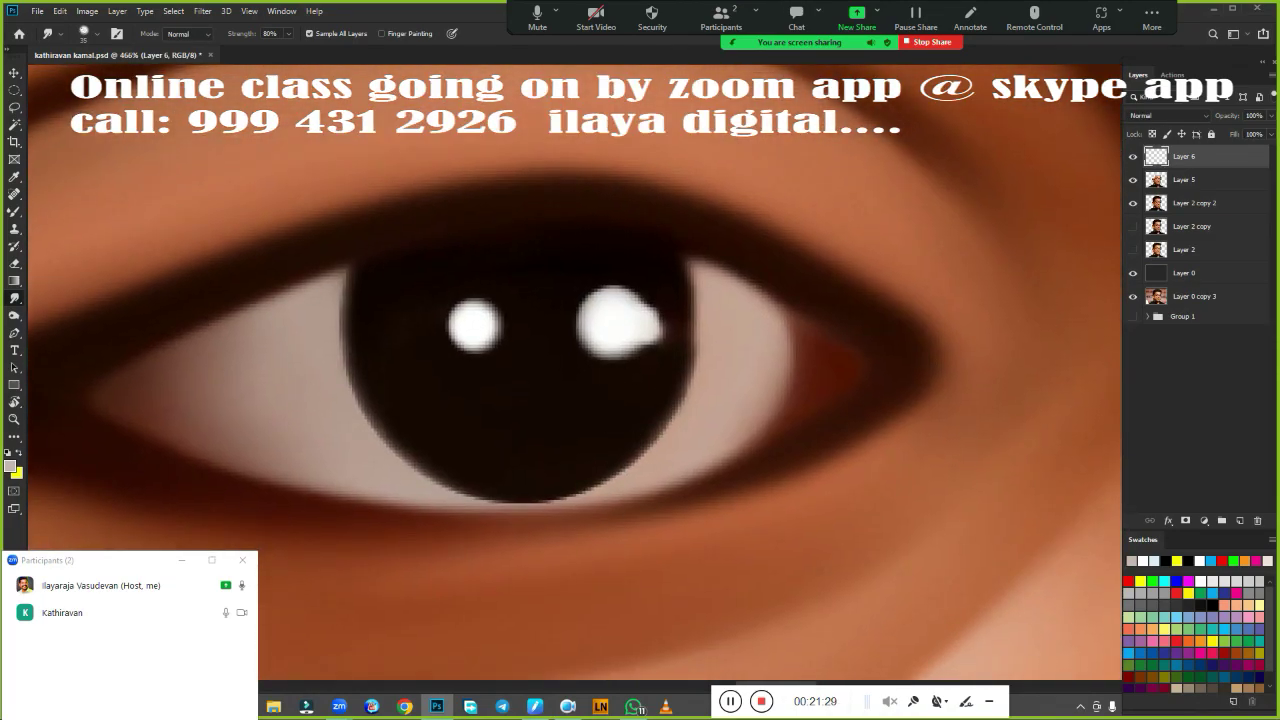
drag(640, 330, 688, 332)
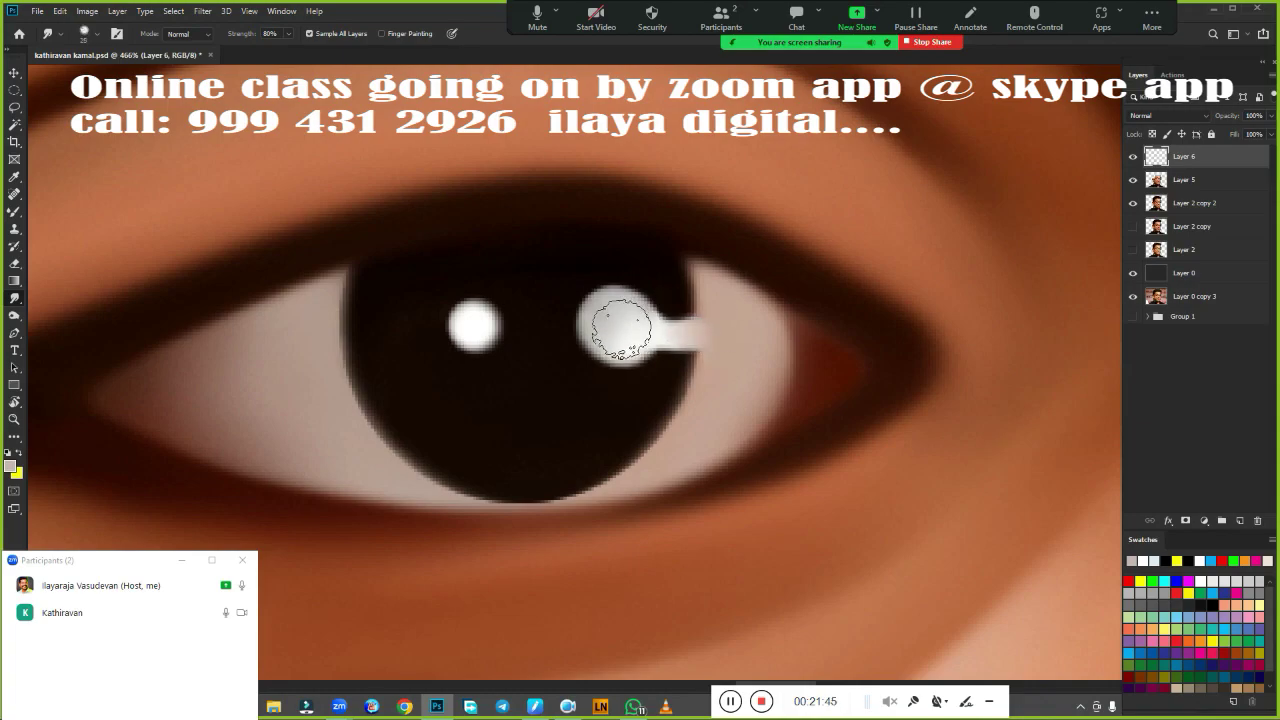
key(ctrl+0)
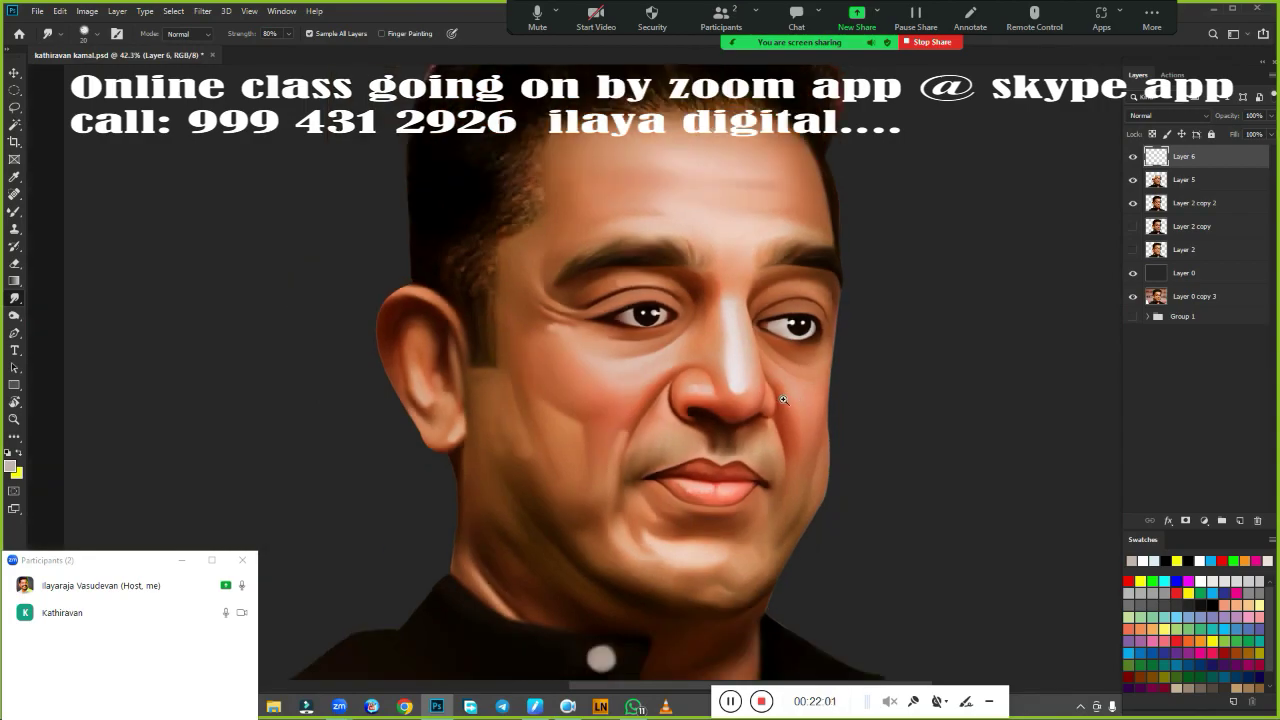
Zoom in and darken the left eye's lower lid line beneath the iris with the Mixer Brush.
mouse_move(605, 413)
mouse_down()
mouse_move(402, 320)
mouse_move(566, 434)
mouse_up()
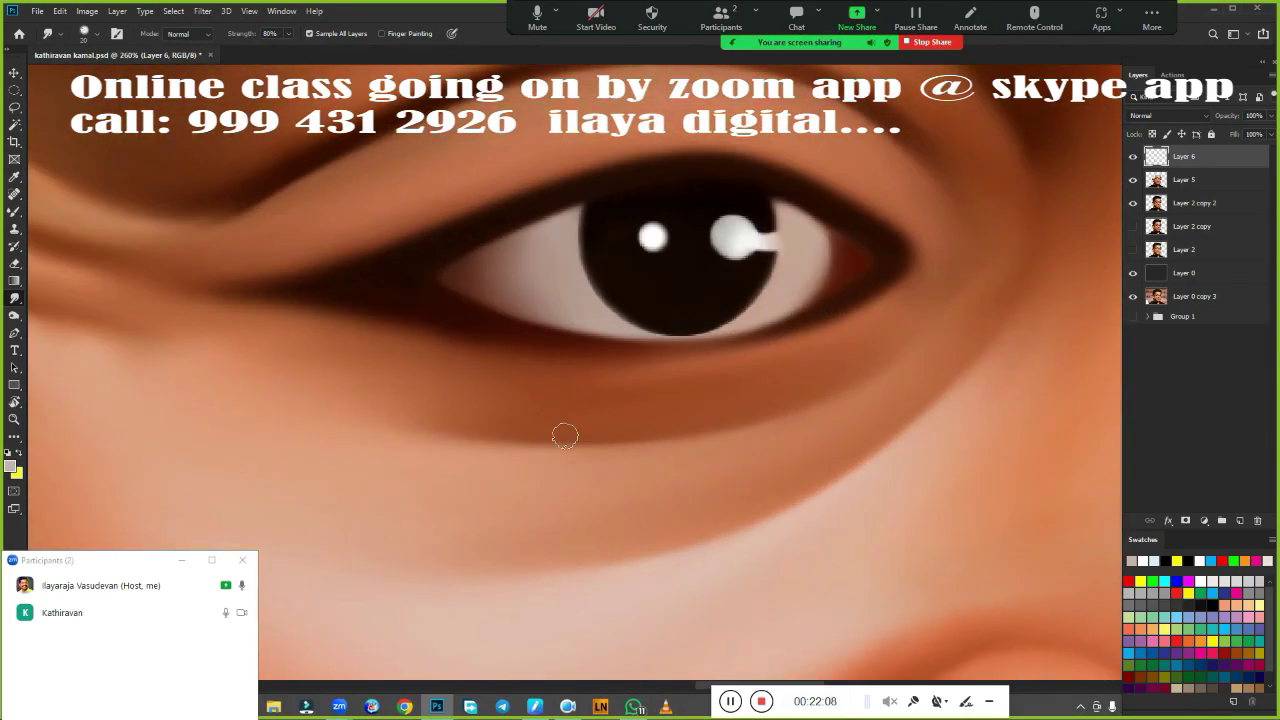
key(b)
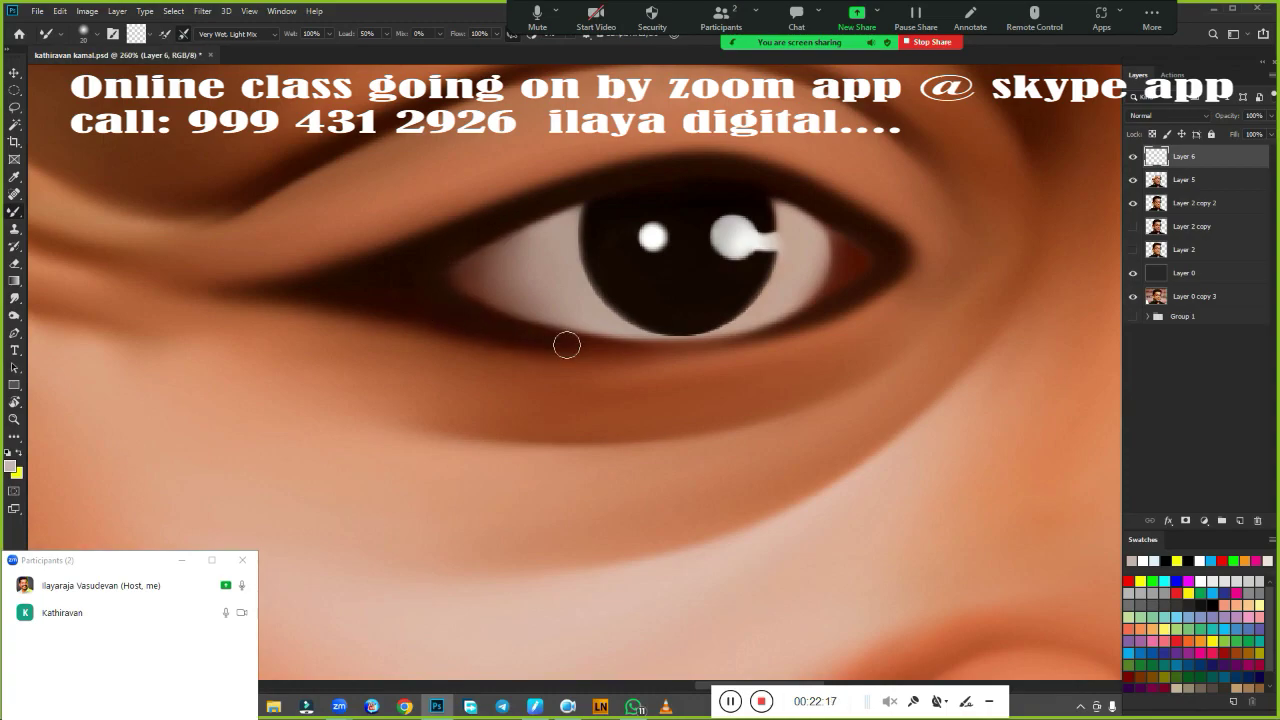
drag(566, 345, 680, 340)
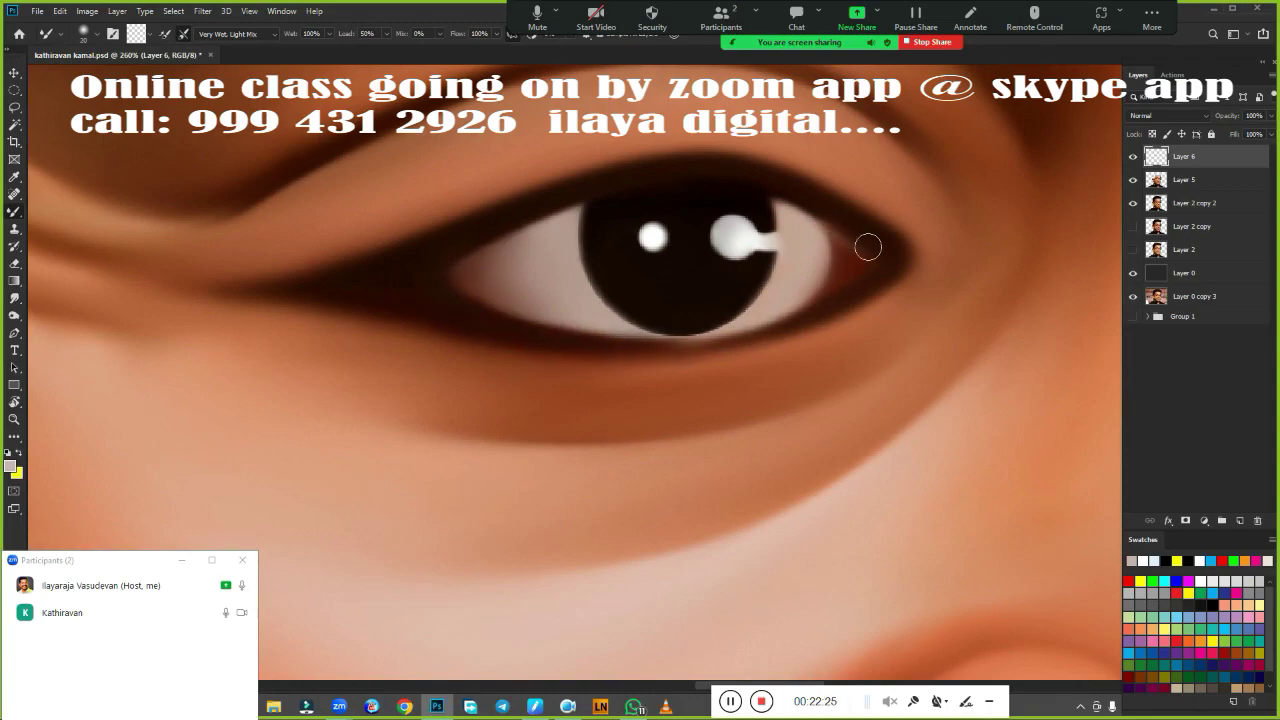
key(r)
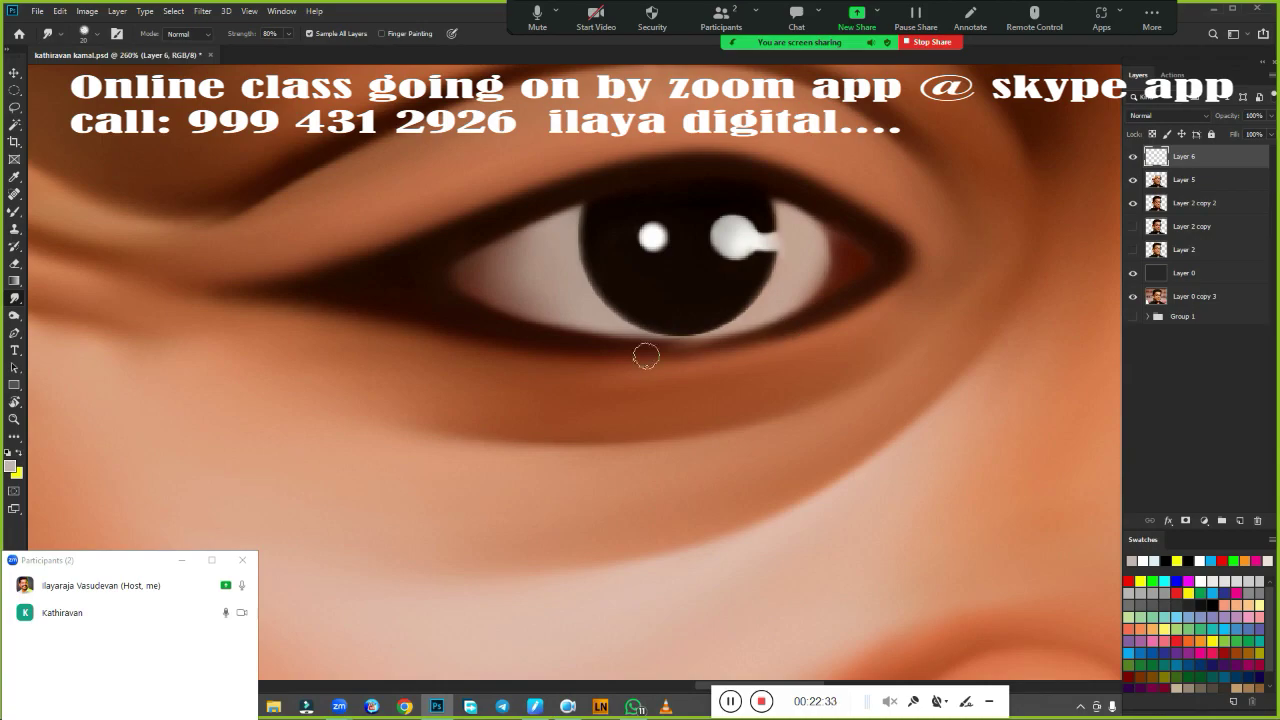
drag(646, 355, 403, 343)
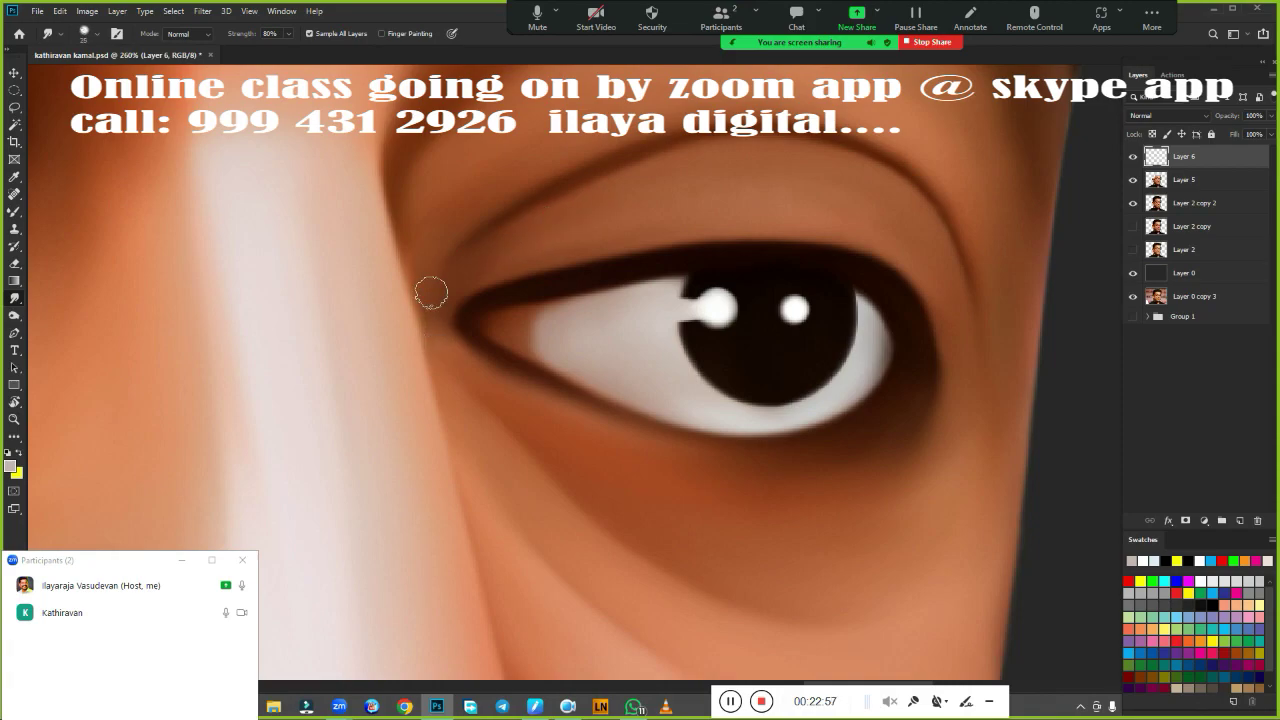
scroll(670, 420, down, 5)
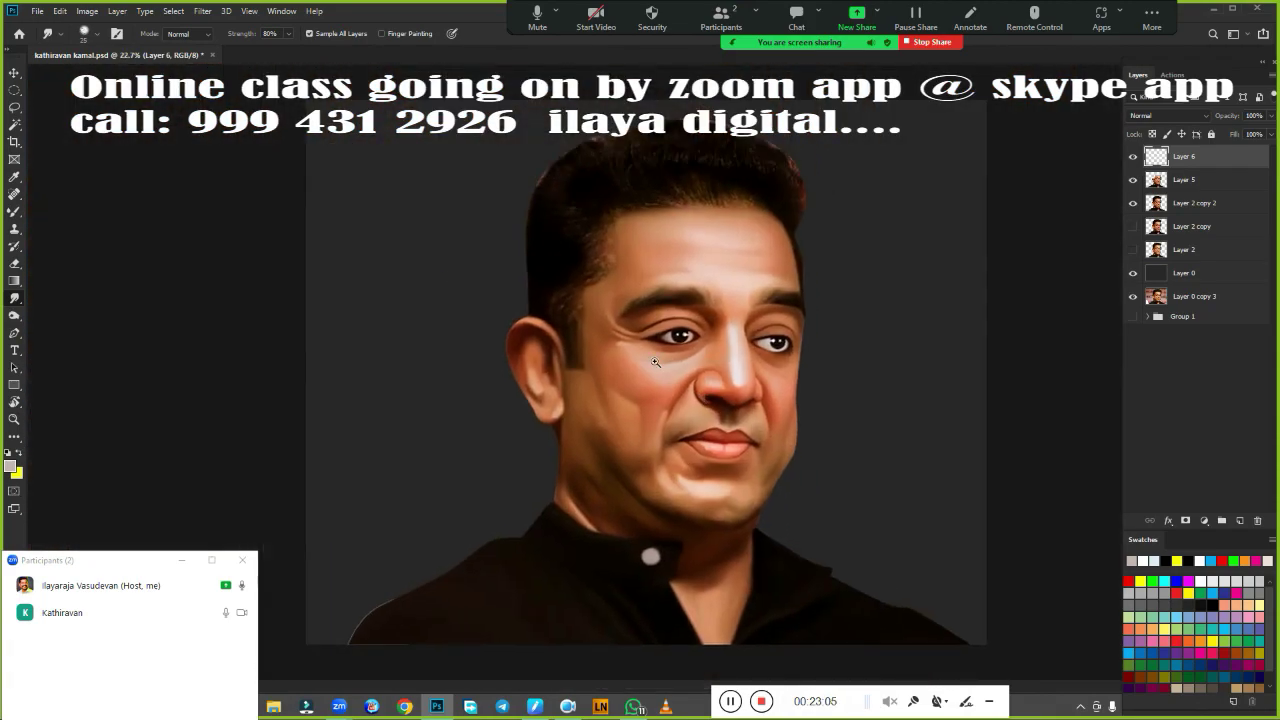
Invert and feather the selection around the portrait, then make Layer 5 active.
scroll(346, 326, up, 5)
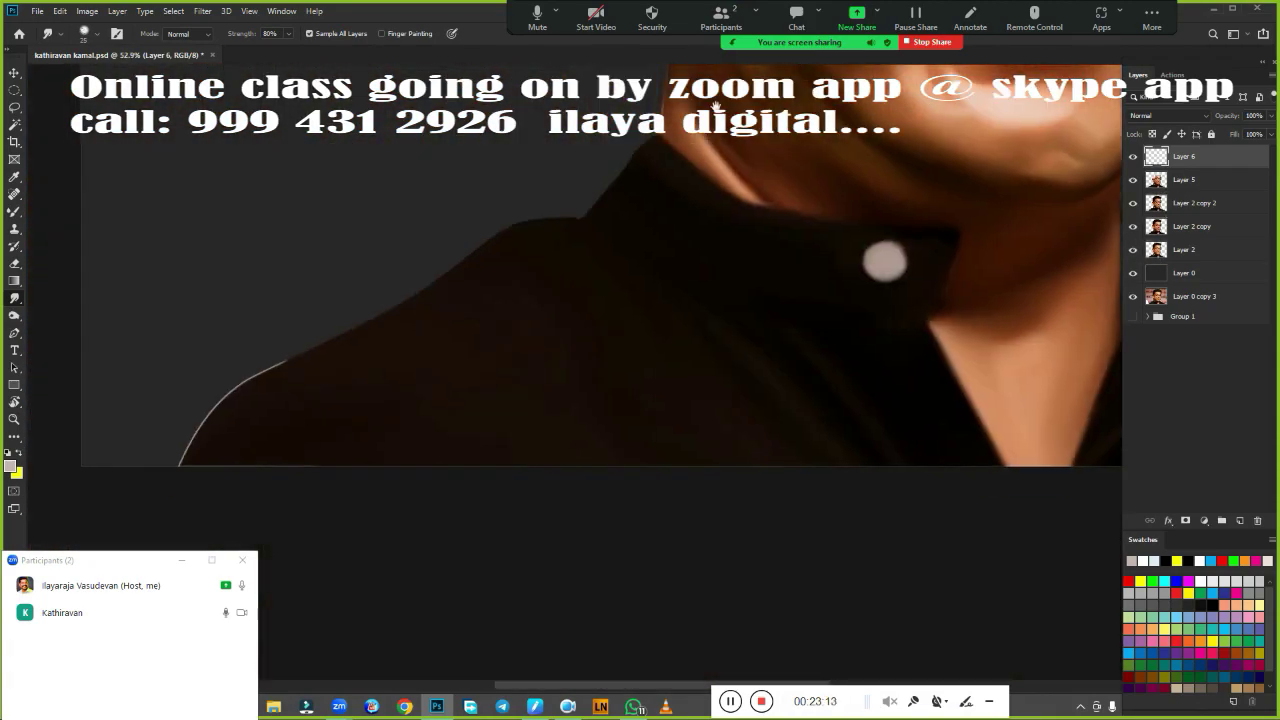
key(ctrl+shift+i)
key(shift+F6)
key(Return)
click(1184, 179)
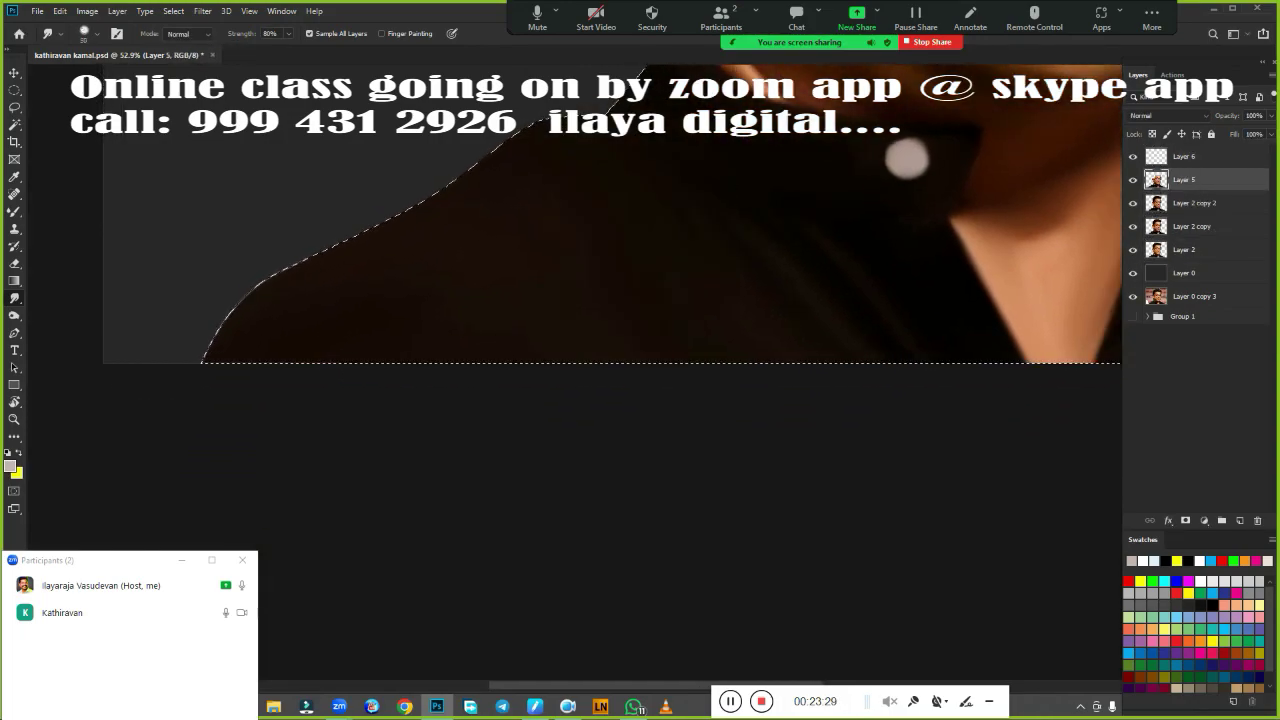
Deselect, merge Layer 5 down into painted Layer 6, and shrink the smudge brush to 175.
key(ctrl+d)
scroll(509, 251, down, 5)
key(alt+bracketright)
key(ctrl+e)
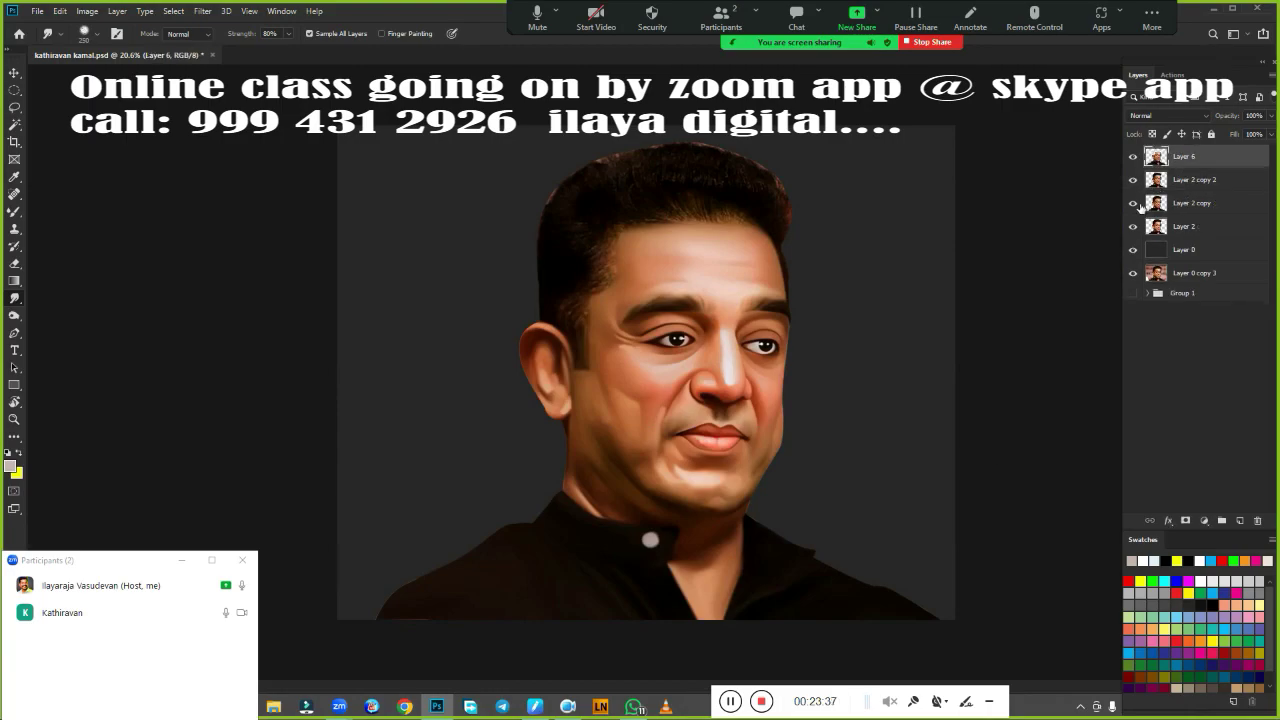
scroll(650, 540, up, 5)
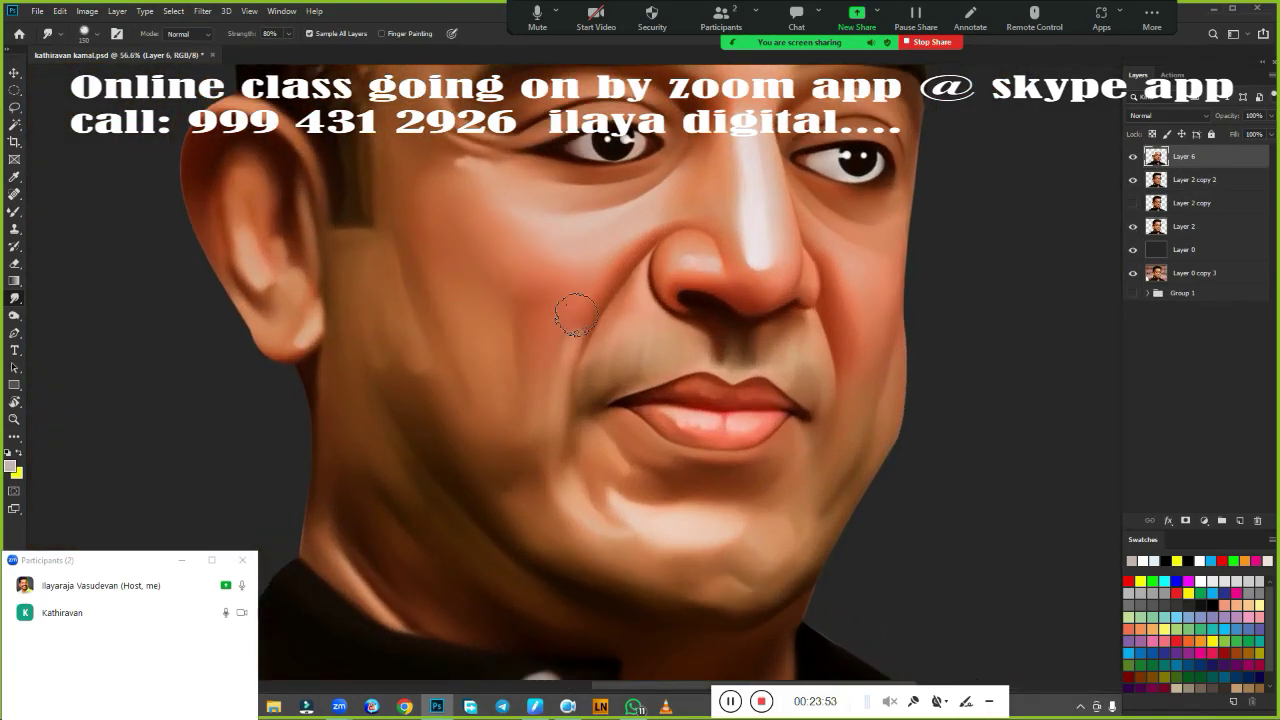
key(bracketleft)
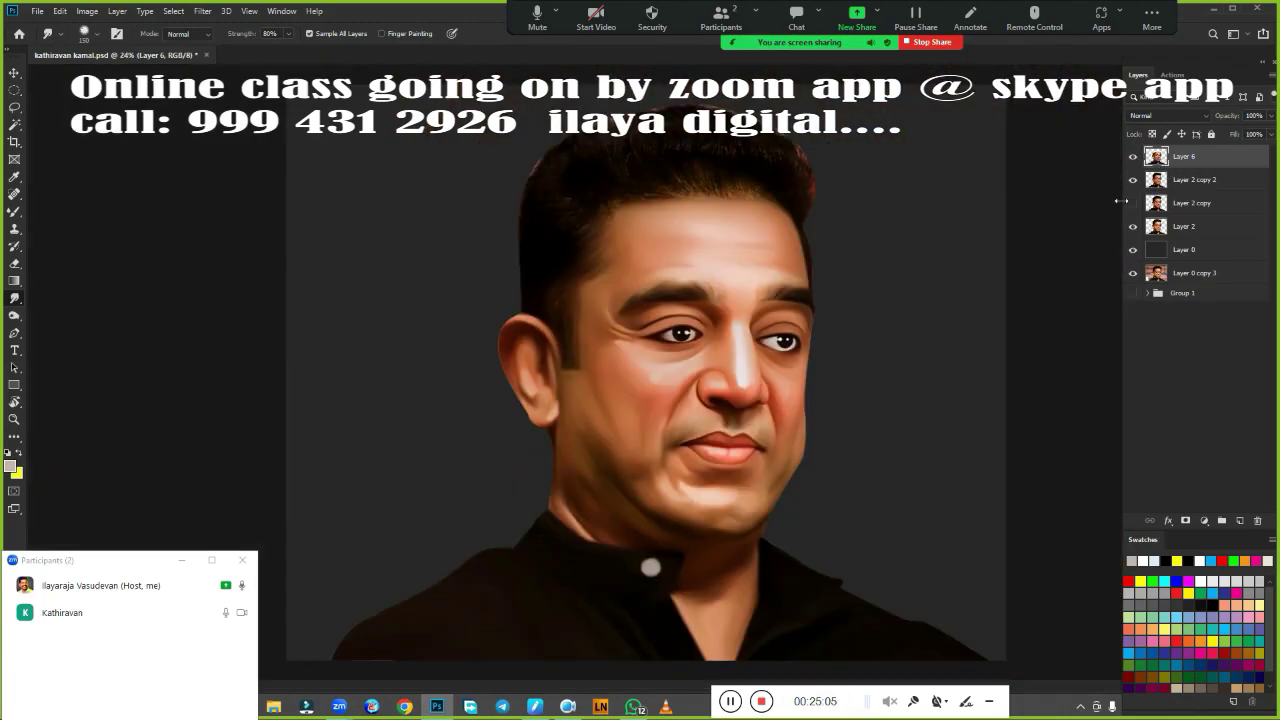
Hide Layer 2 copy, load the portrait selection, and smudge the hair along the head top.
click(1133, 202)
ctrl+click(1156, 156)
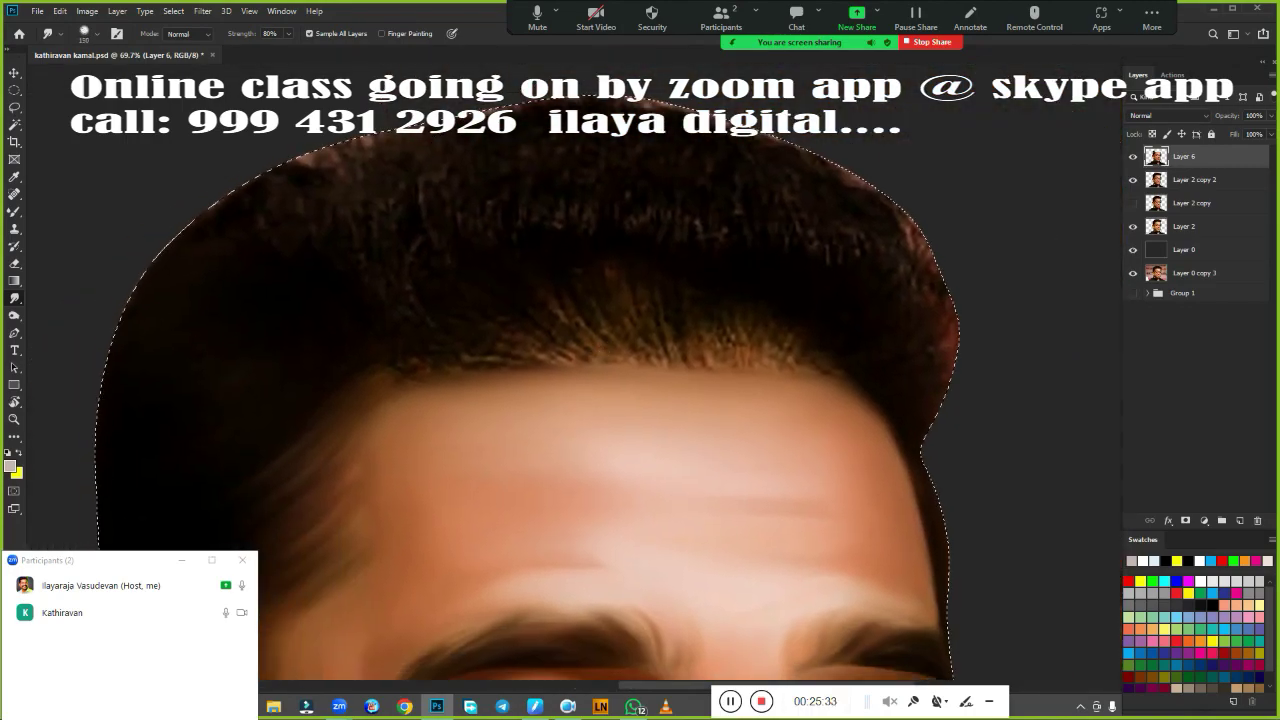
mouse_move(174, 240)
mouse_down()
mouse_move(850, 225)
mouse_move(520, 108)
mouse_up()
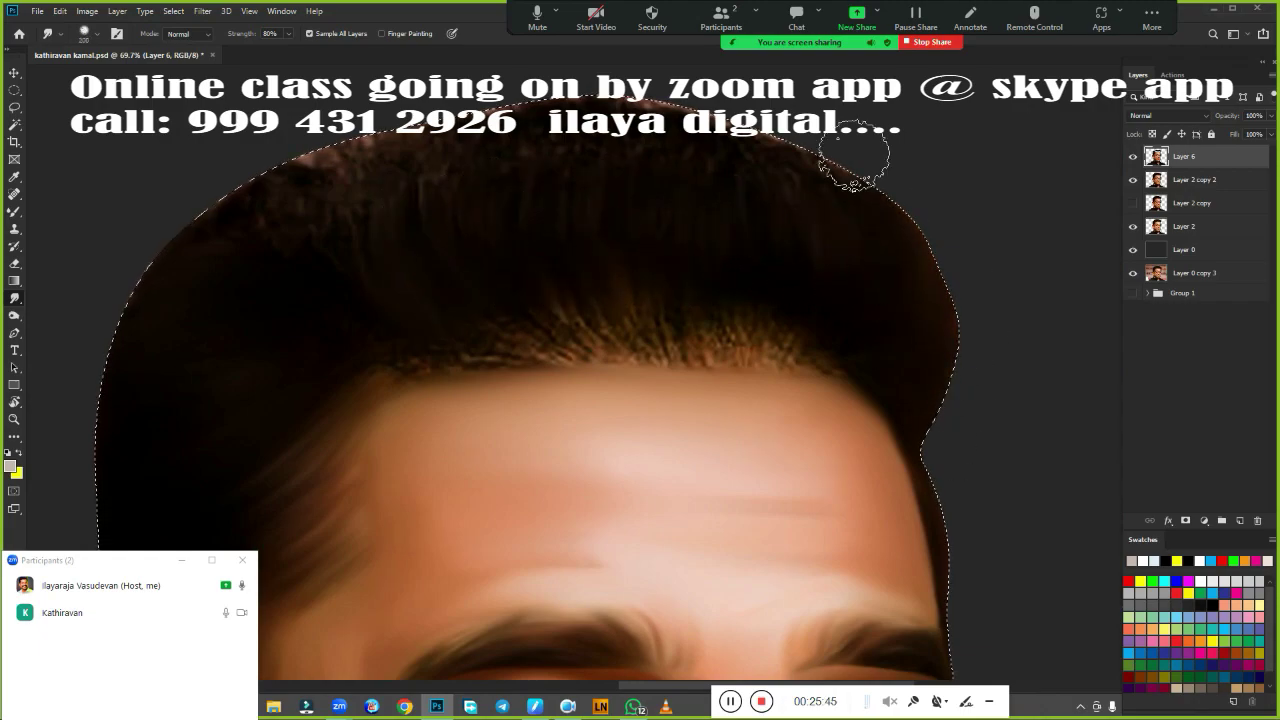
drag(430, 150, 280, 210)
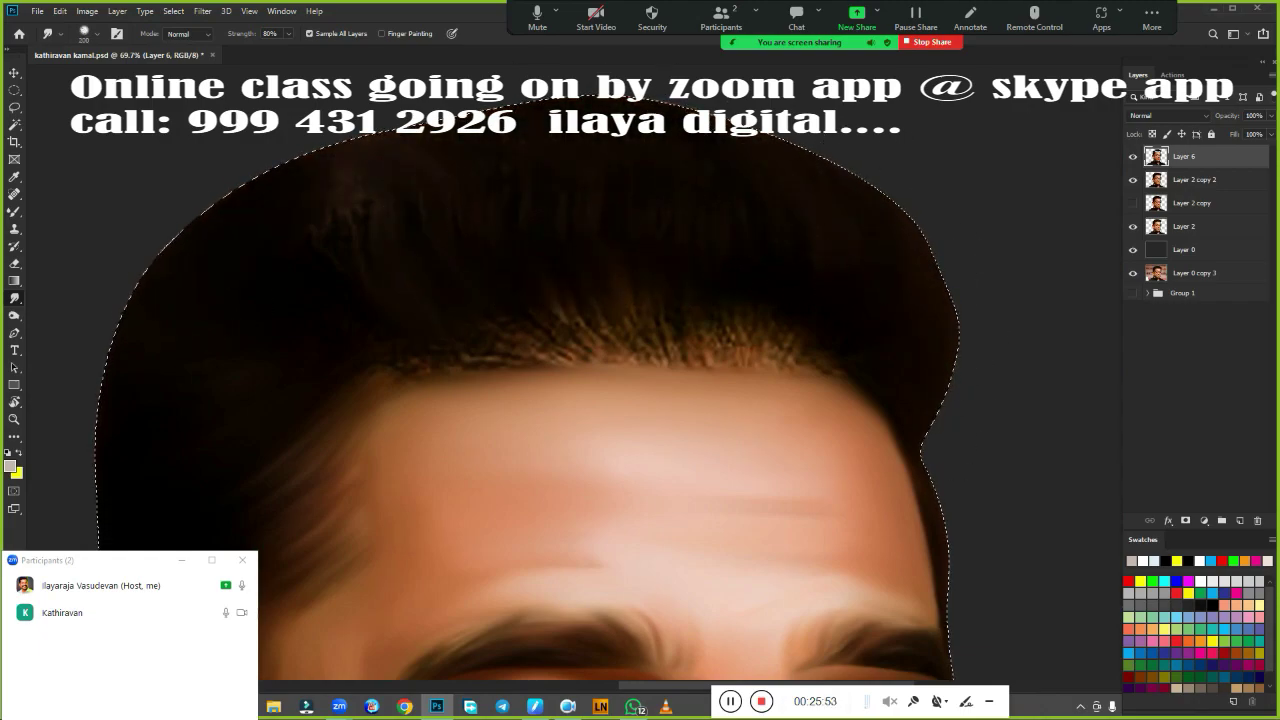
Deselect and smudge the reddish fringe along the hairline into soft strokes.
key(ctrl+d)
scroll(700, 437, down, 2)
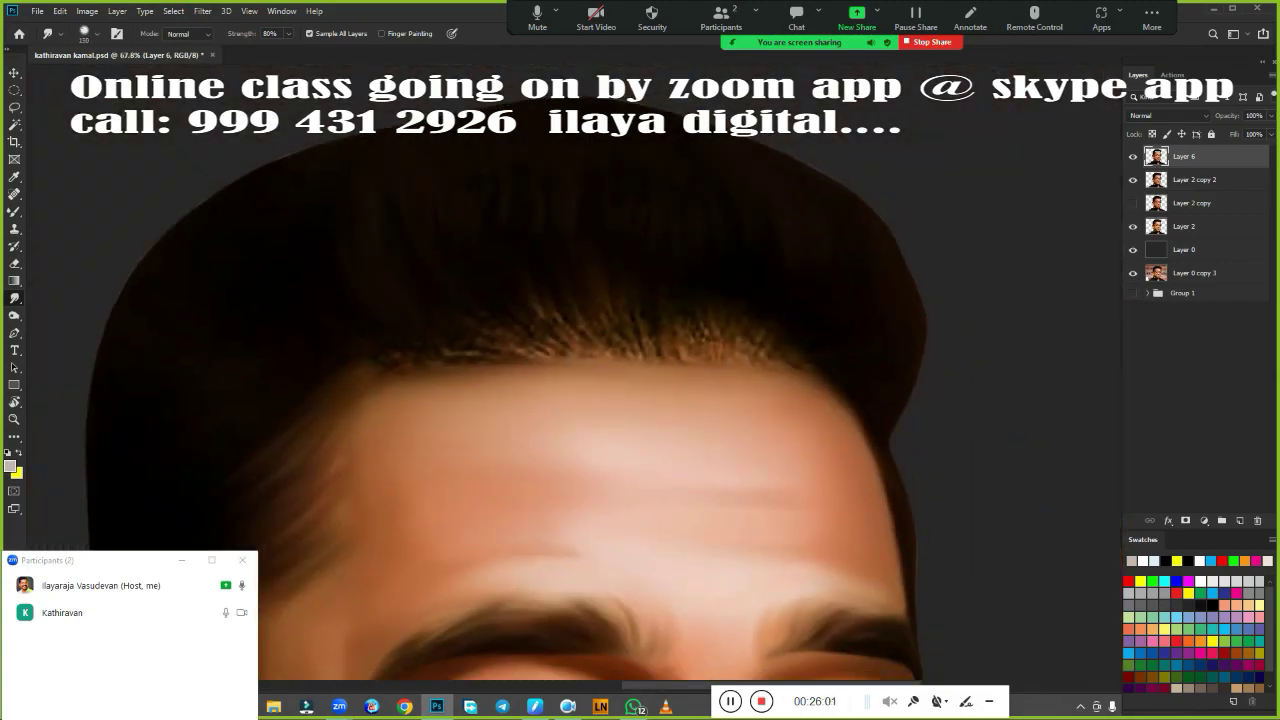
mouse_move(446, 300)
mouse_down()
mouse_move(586, 346)
mouse_move(694, 346)
mouse_move(760, 306)
mouse_up()
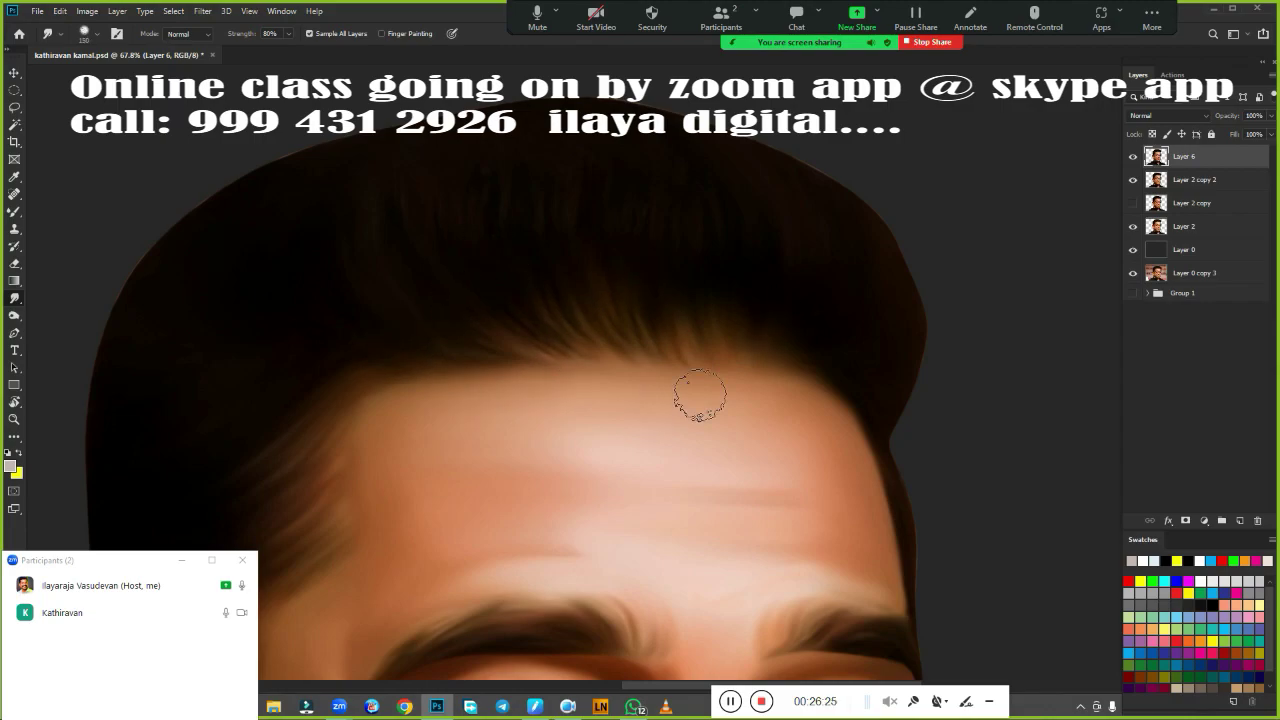
scroll(700, 395, down, 5)
scroll(780, 420, down, 1)
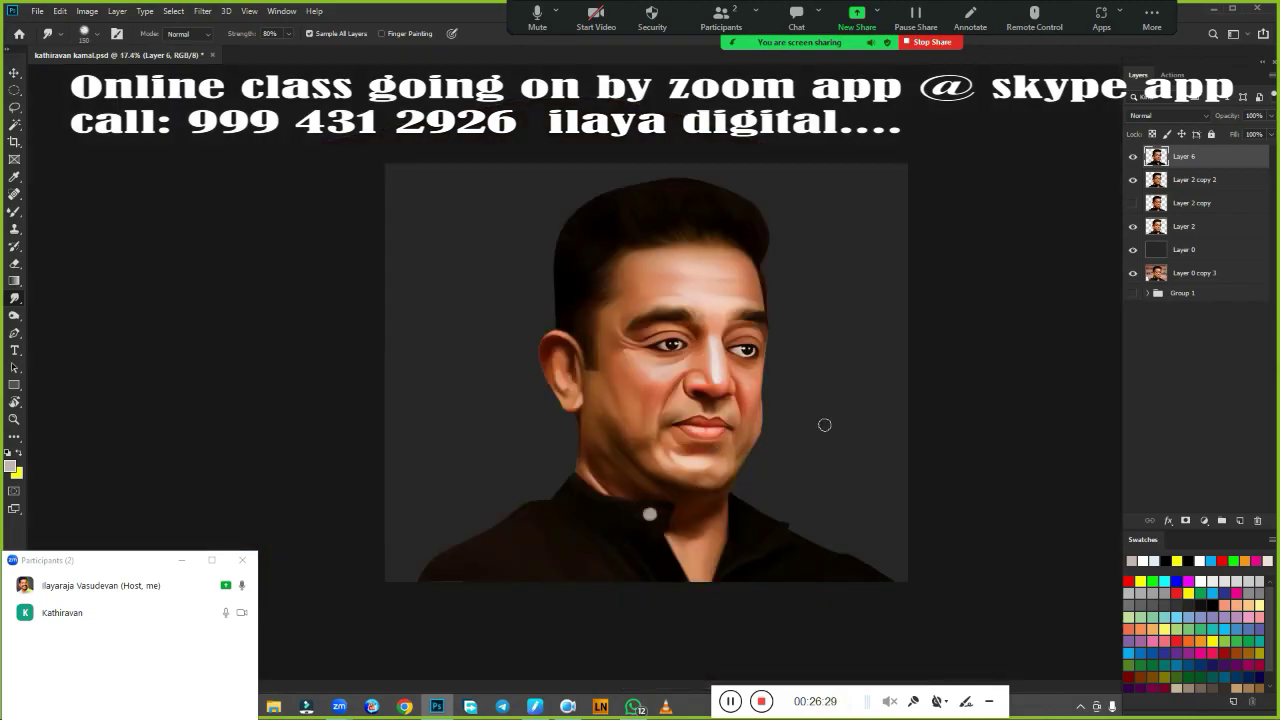
Compare the painting with the original photo by toggling layers, then delete Layer 2 copy 2.
click(1133, 156)
click(1133, 226)
click(1133, 226)
click(1133, 203)
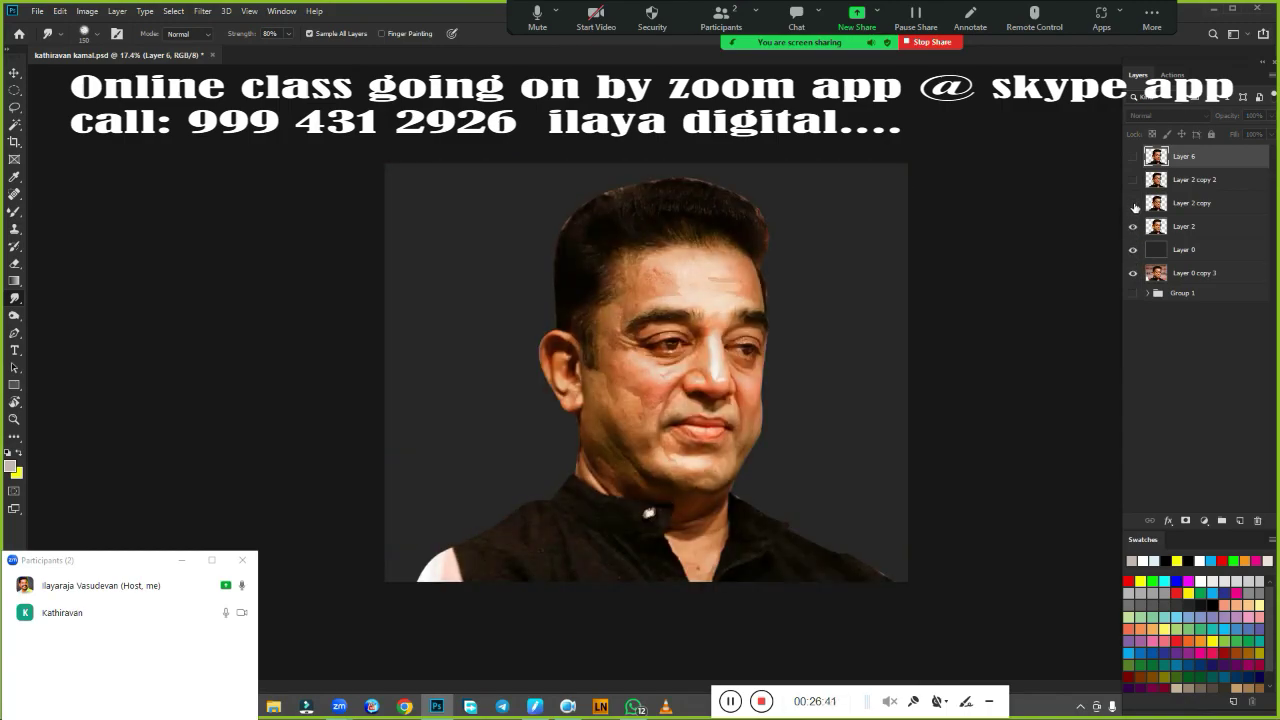
scroll(877, 323, up, 2)
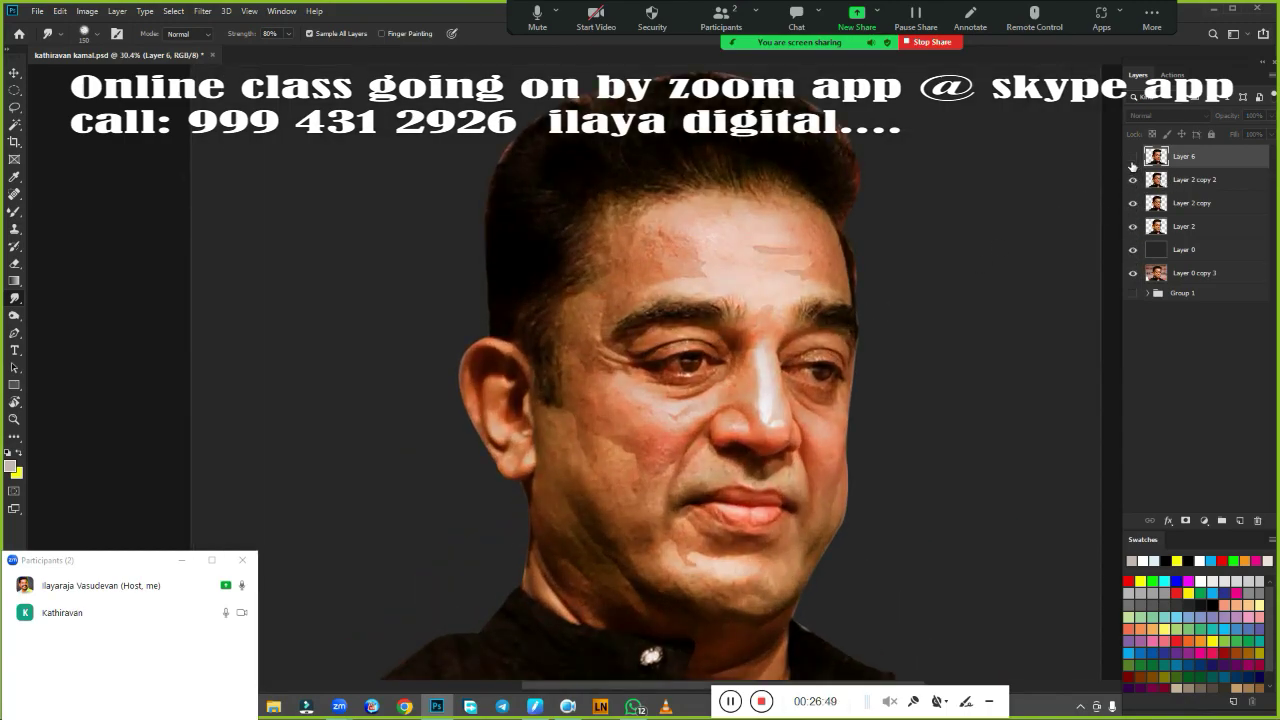
click(1133, 160)
key(ctrl+z)
Toggle the painted Layer 6 on and off to compare it with the photo.
click(1132, 157)
click(1131, 156)
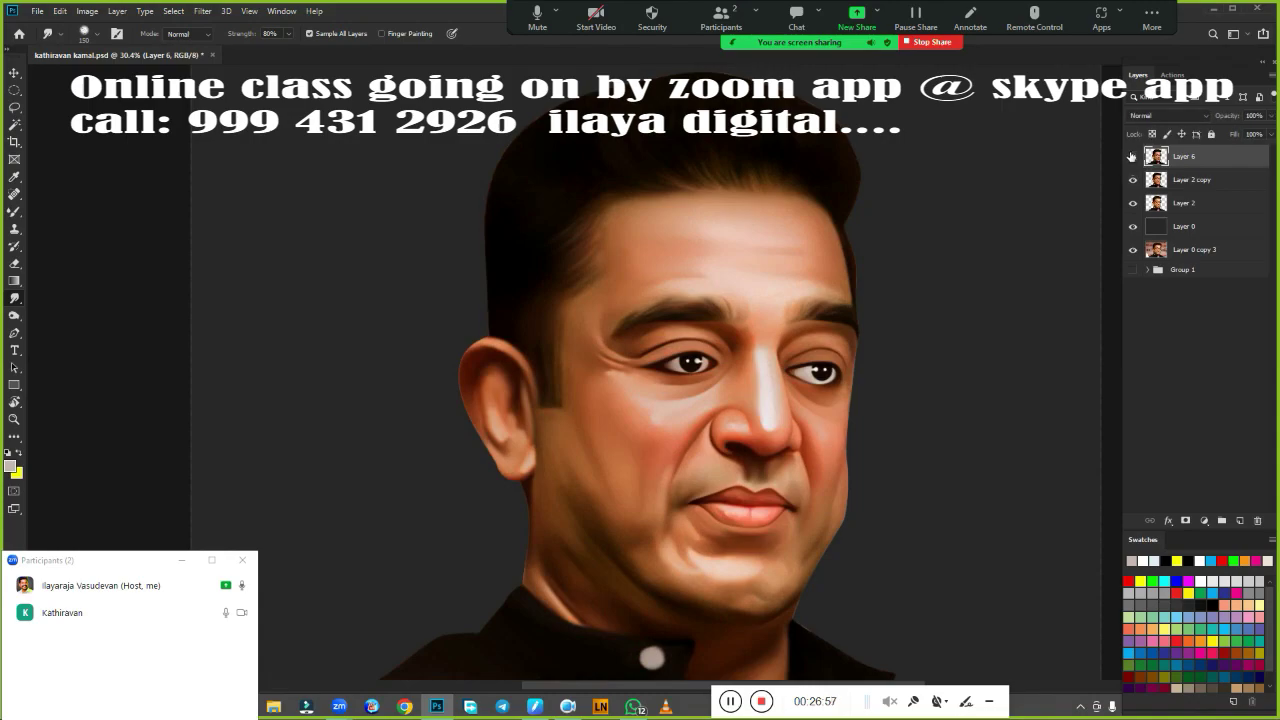
click(1132, 156)
click(1132, 156)
click(1132, 156)
click(1132, 156)
Add a new empty Layer 7 and hide Layer 6 to reveal the photo eye.
click(1240, 520)
click(1133, 180)
scroll(851, 414, up, 8)
Smudge the skin under the eye smooth and shape the iris into a dark round disc.
key(b)
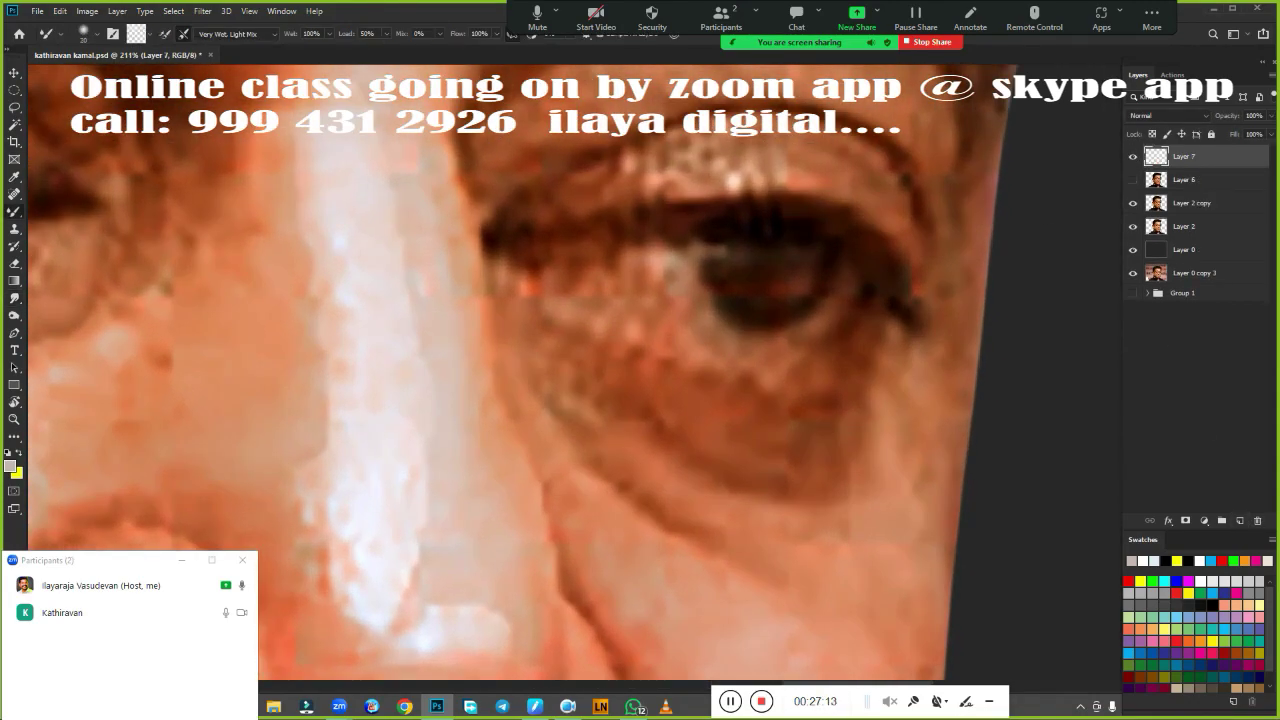
key(r)
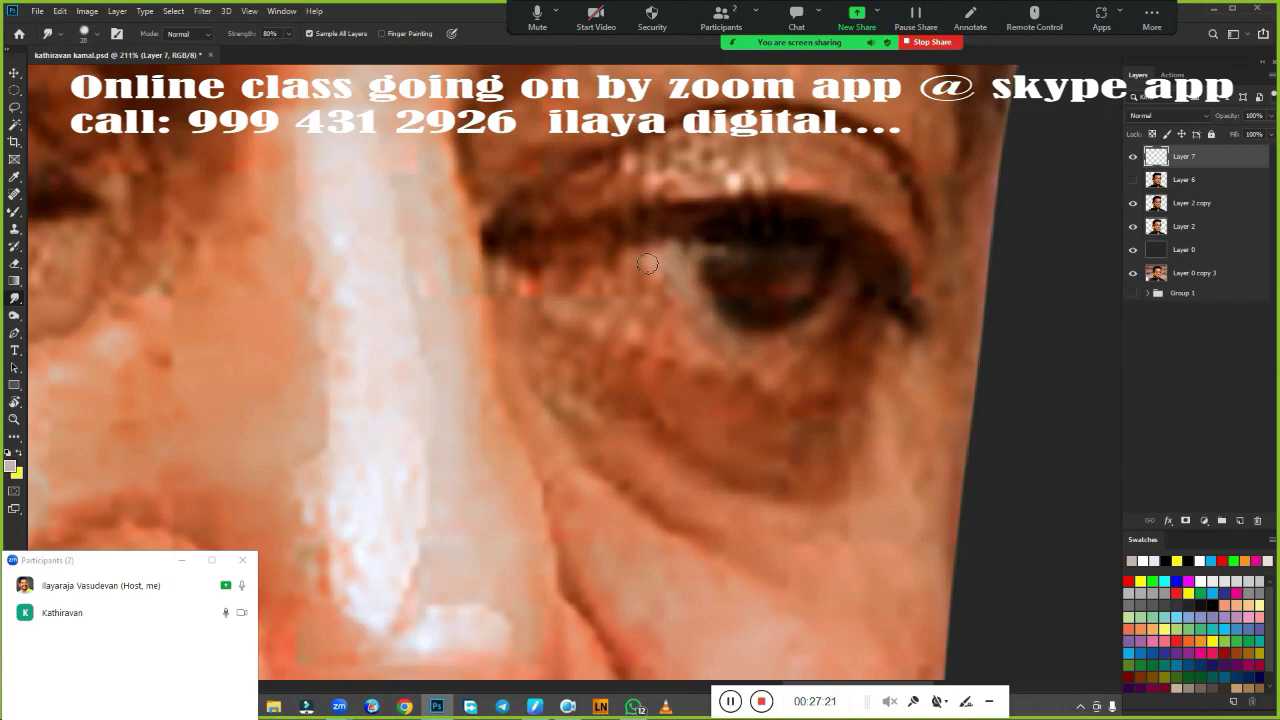
drag(648, 263, 608, 270)
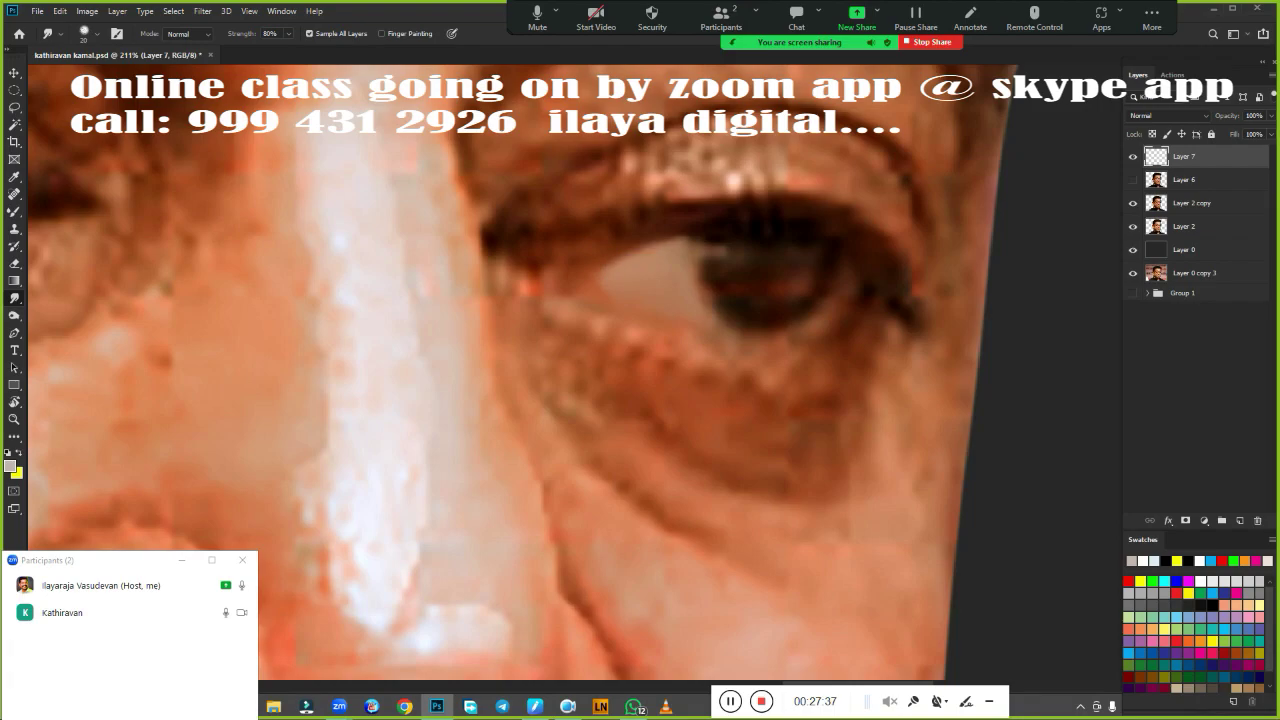
drag(687, 318, 769, 333)
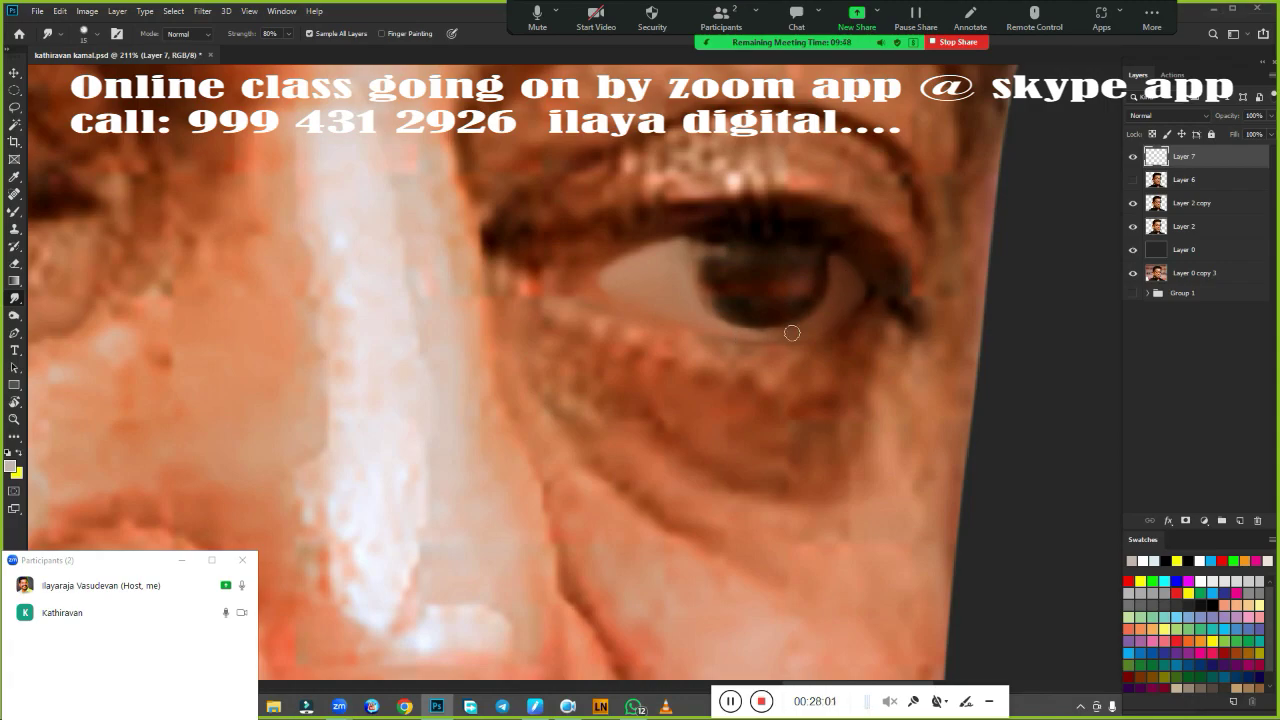
mouse_move(700, 245)
mouse_down()
mouse_move(715, 275)
mouse_move(705, 310)
mouse_up()
mouse_move(790, 228)
mouse_down()
mouse_move(815, 300)
mouse_move(715, 270)
mouse_move(769, 254)
mouse_move(803, 273)
mouse_move(755, 287)
mouse_up()
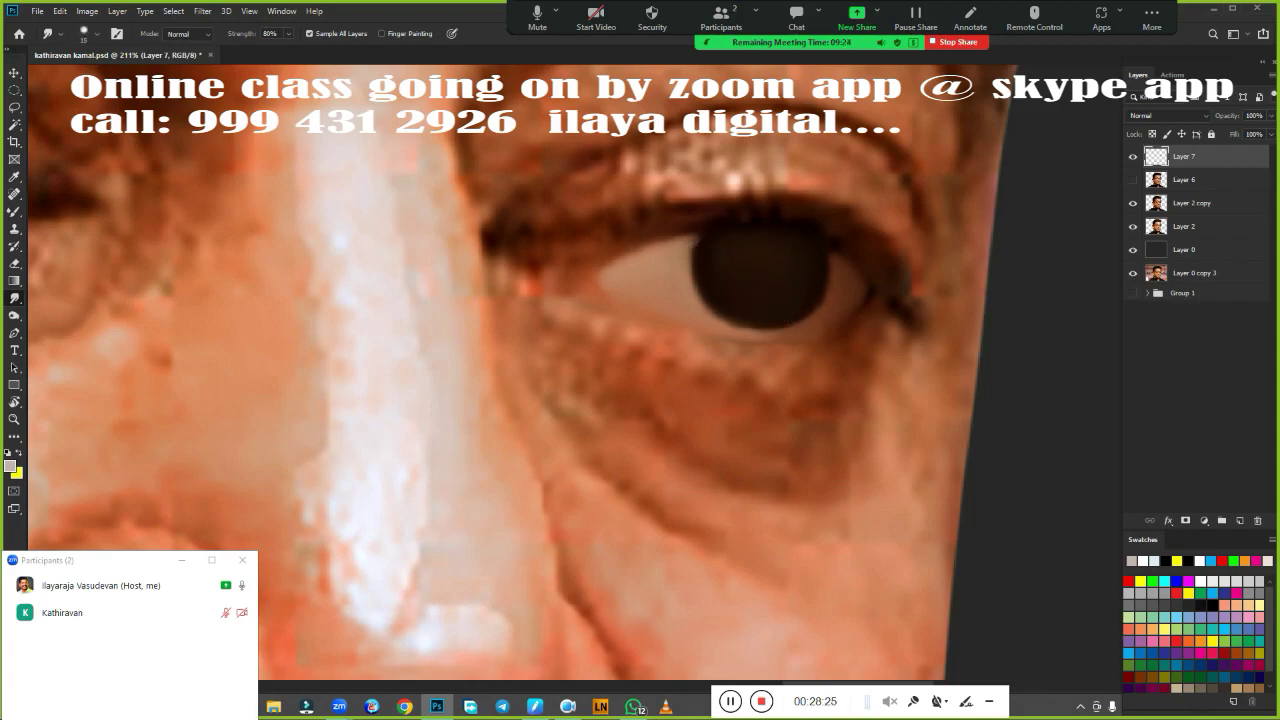
With the Mixer Brush, darken the upper eyelid line and deepen the lower lid toward the inner corner.
key(b)
mouse_move(598, 257)
mouse_down()
mouse_move(694, 232)
mouse_move(660, 326)
mouse_up()
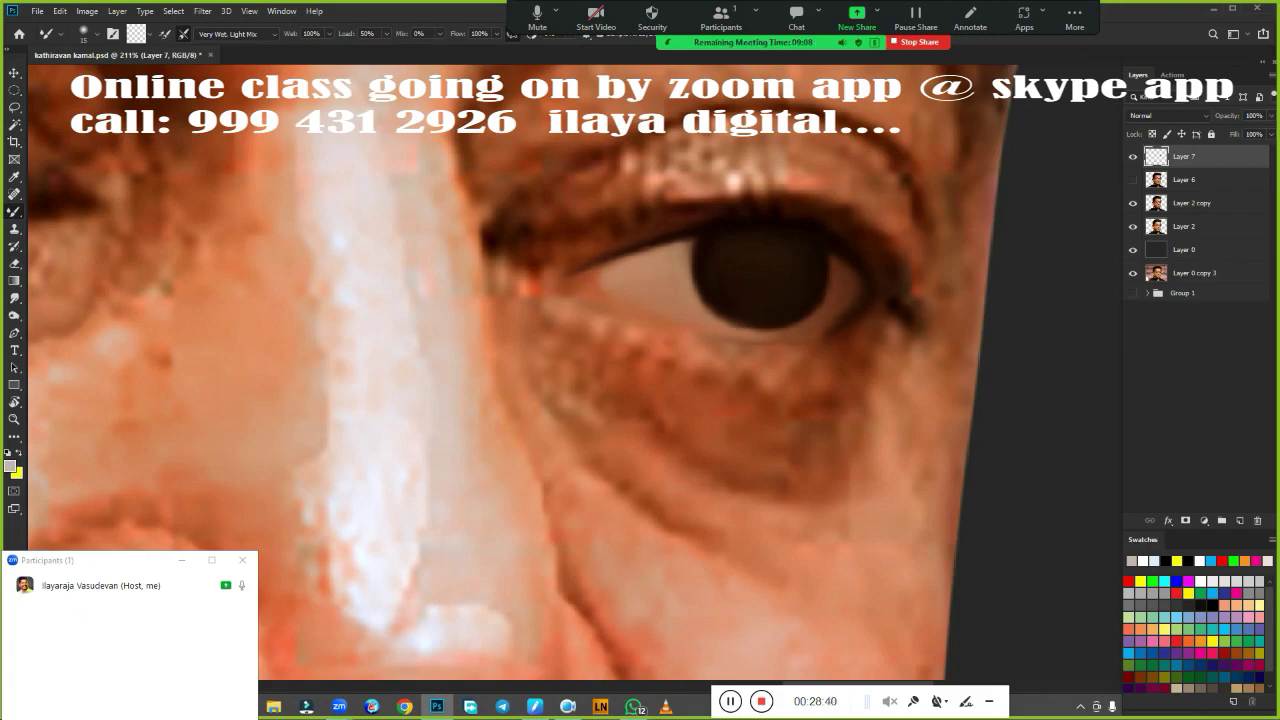
drag(820, 335, 620, 330)
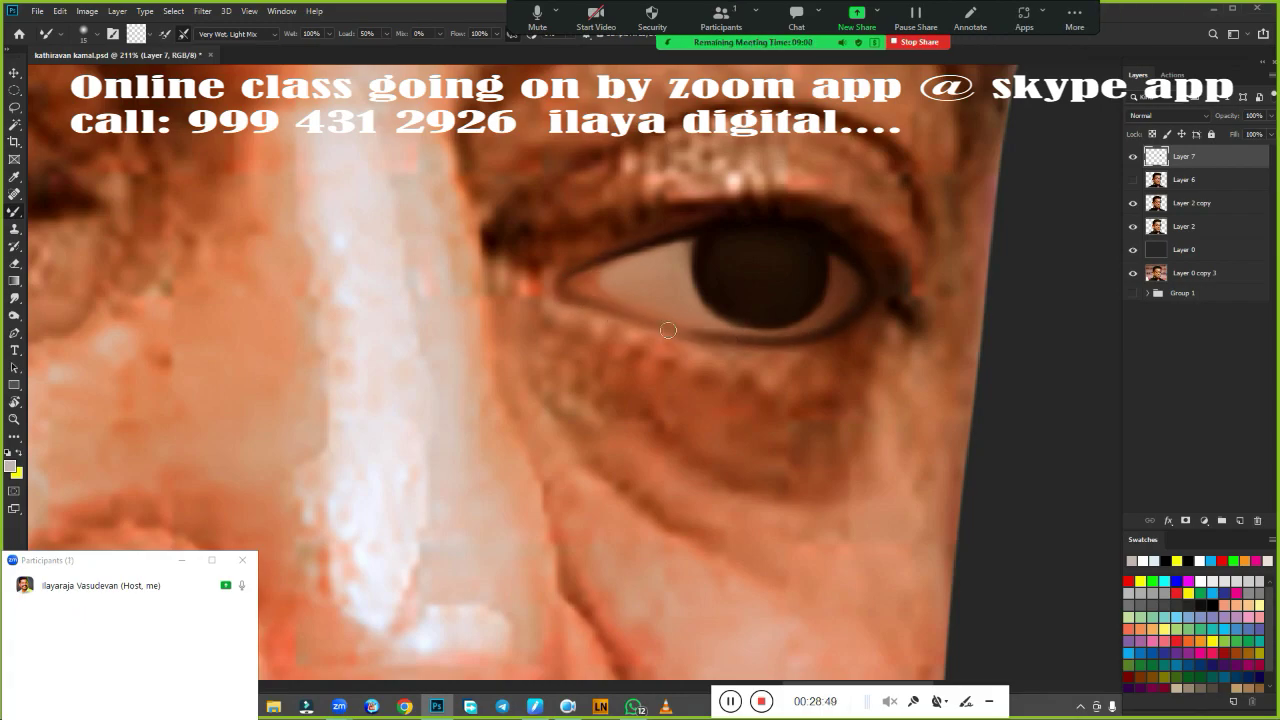
scroll(890, 320, down, 8)
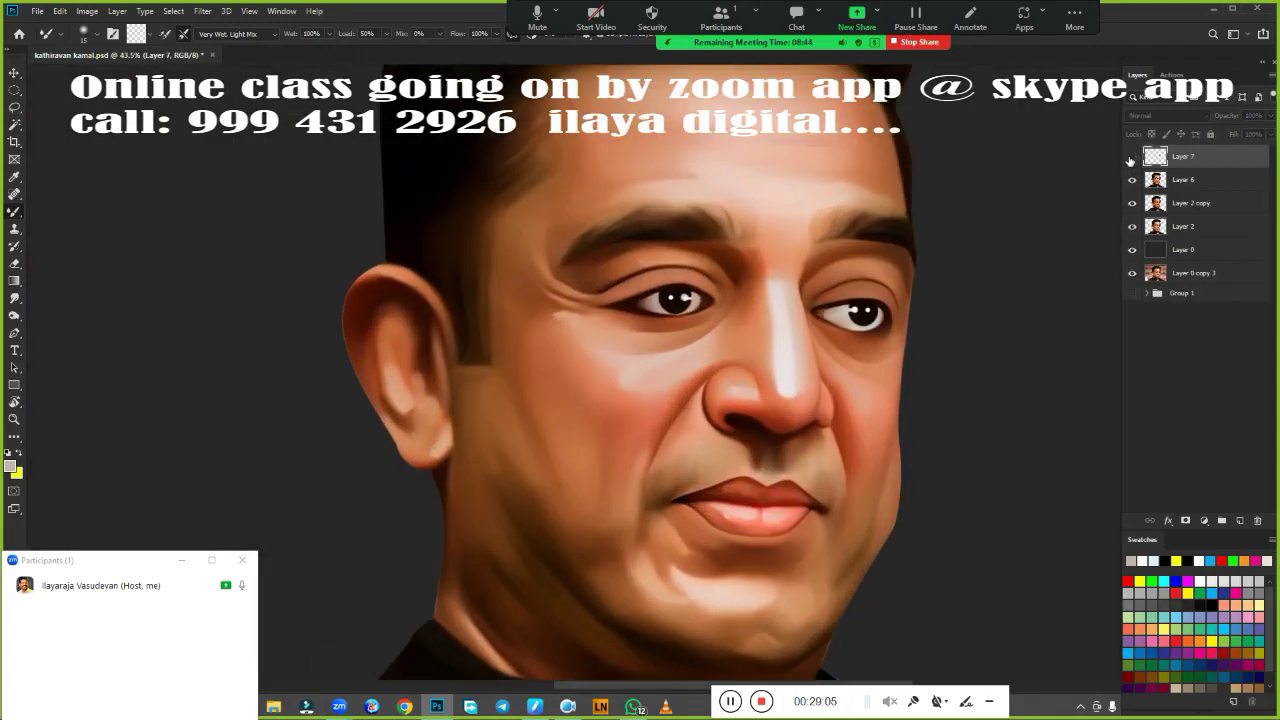
scroll(686, 443, up, 5)
key(e)
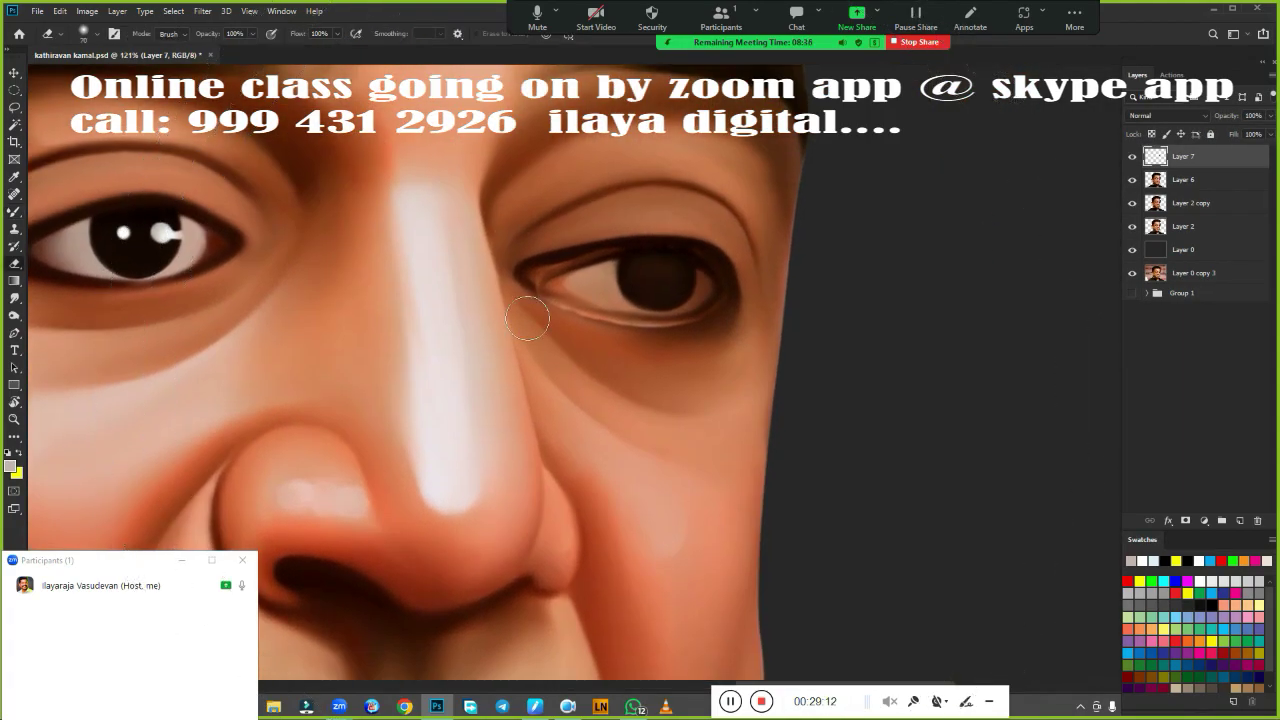
scroll(703, 400, down, 4)
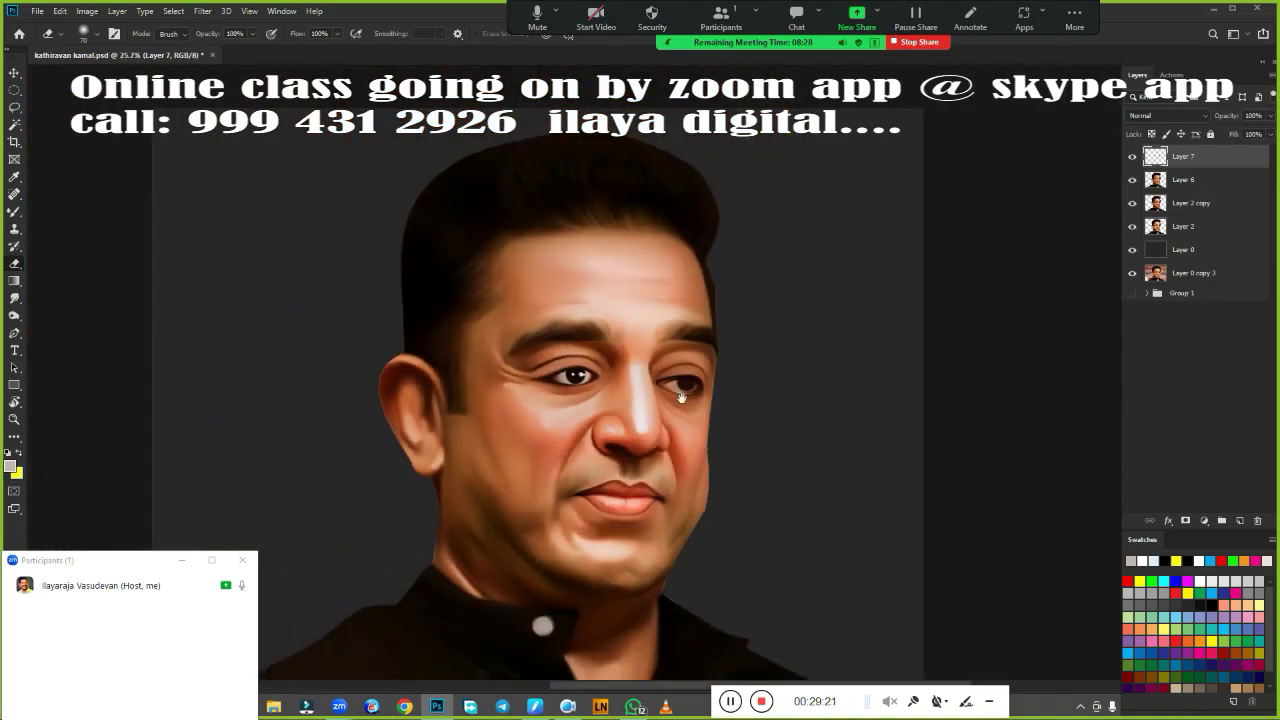
scroll(703, 400, up, 5)
scroll(783, 486, down, 4)
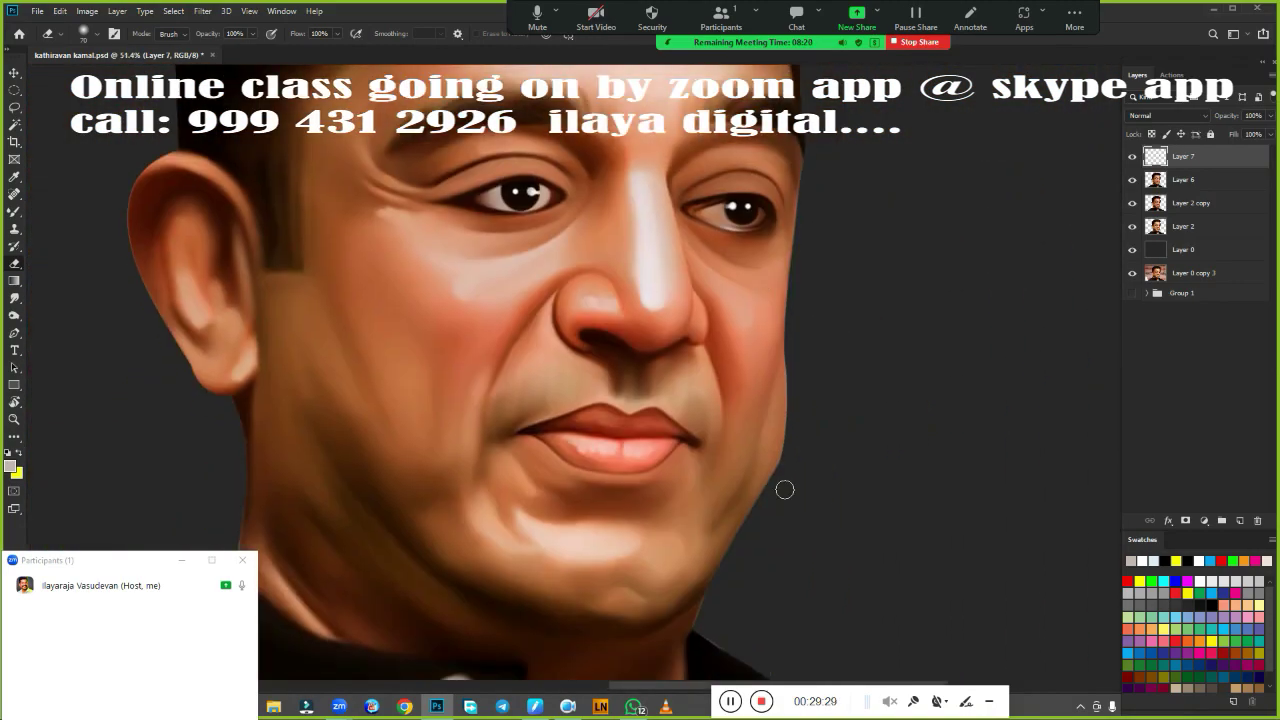
scroll(626, 494, up, 5)
scroll(740, 427, up, 2)
key(r)
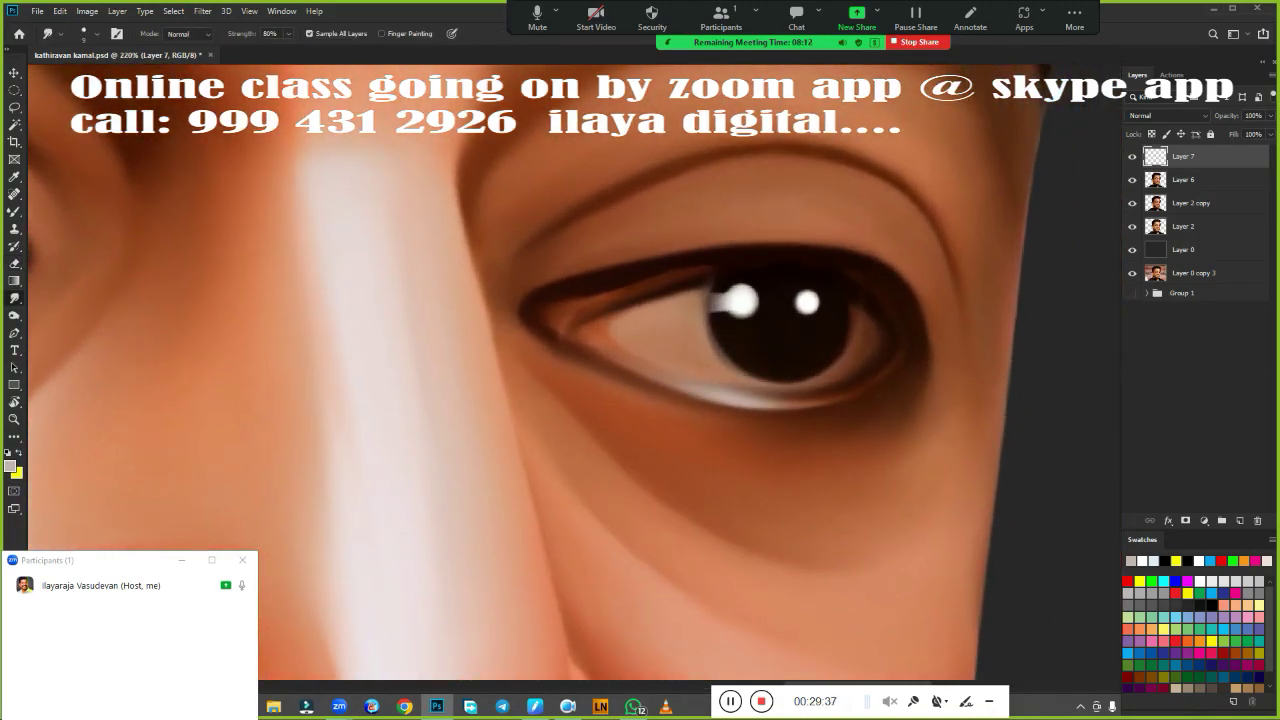
With the Very Wet, Light Mix brush, darken the lower lid rim and blend the eye white toward the inner corner.
key(b)
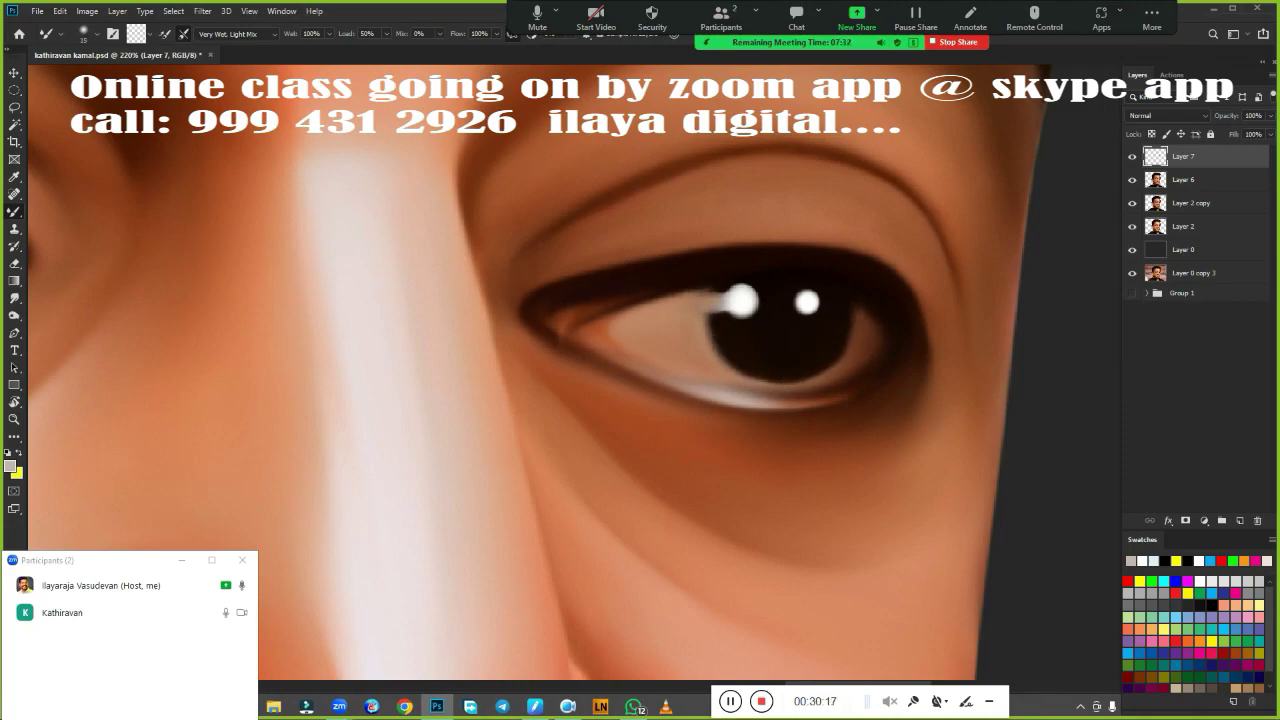
mouse_move(600, 355)
mouse_down()
mouse_move(651, 386)
mouse_move(777, 406)
mouse_move(740, 406)
mouse_move(760, 400)
mouse_up()
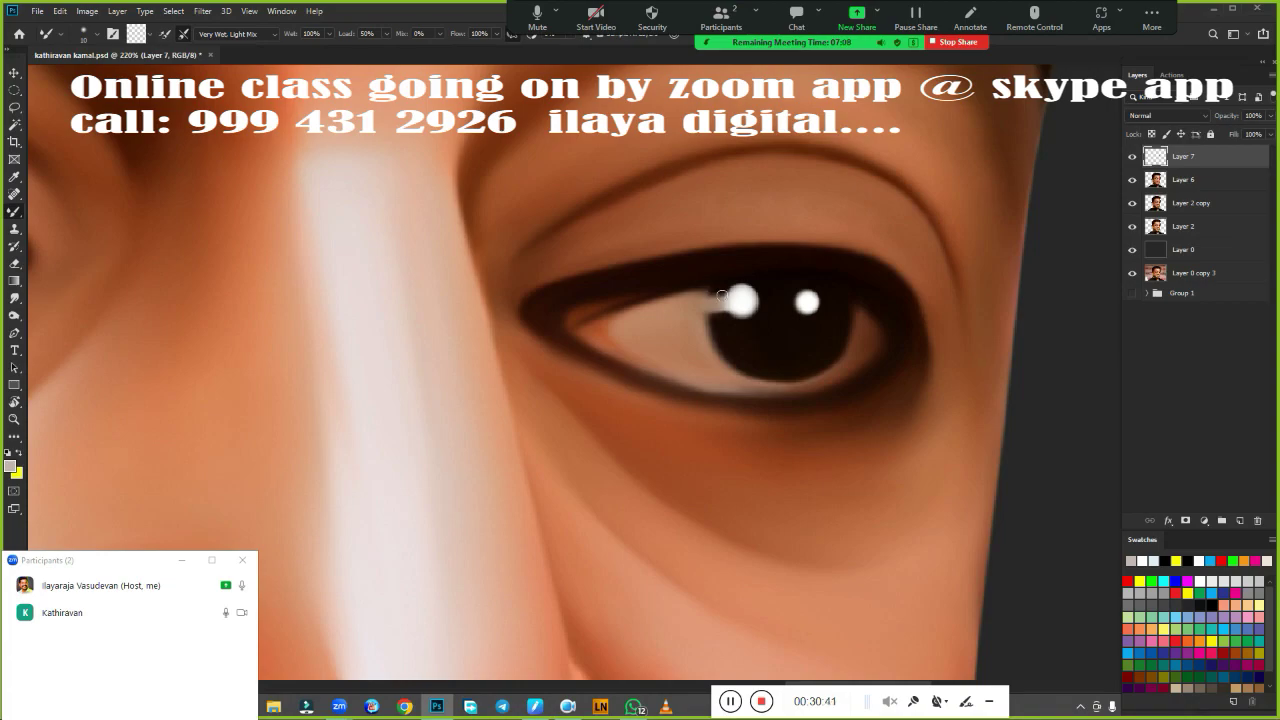
mouse_move(692, 295)
mouse_down()
mouse_move(565, 322)
mouse_move(553, 308)
mouse_up()
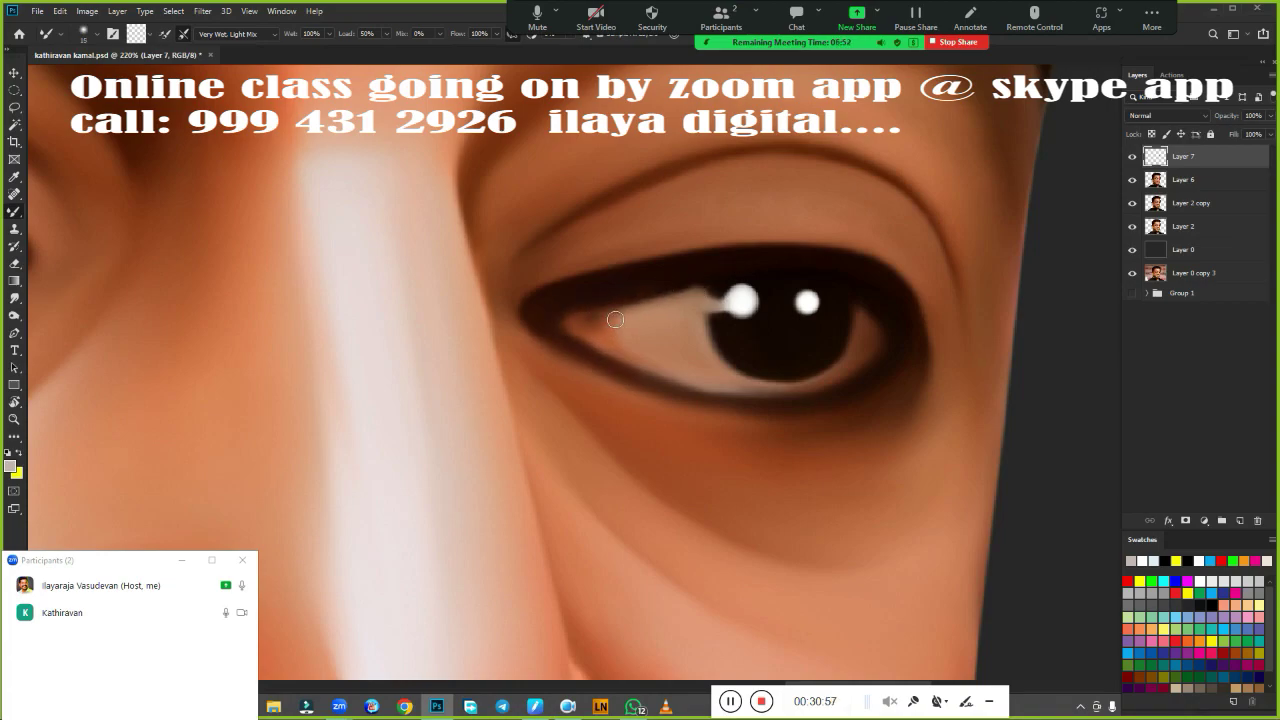
mouse_move(656, 345)
mouse_down()
mouse_move(571, 320)
mouse_move(617, 319)
mouse_up()
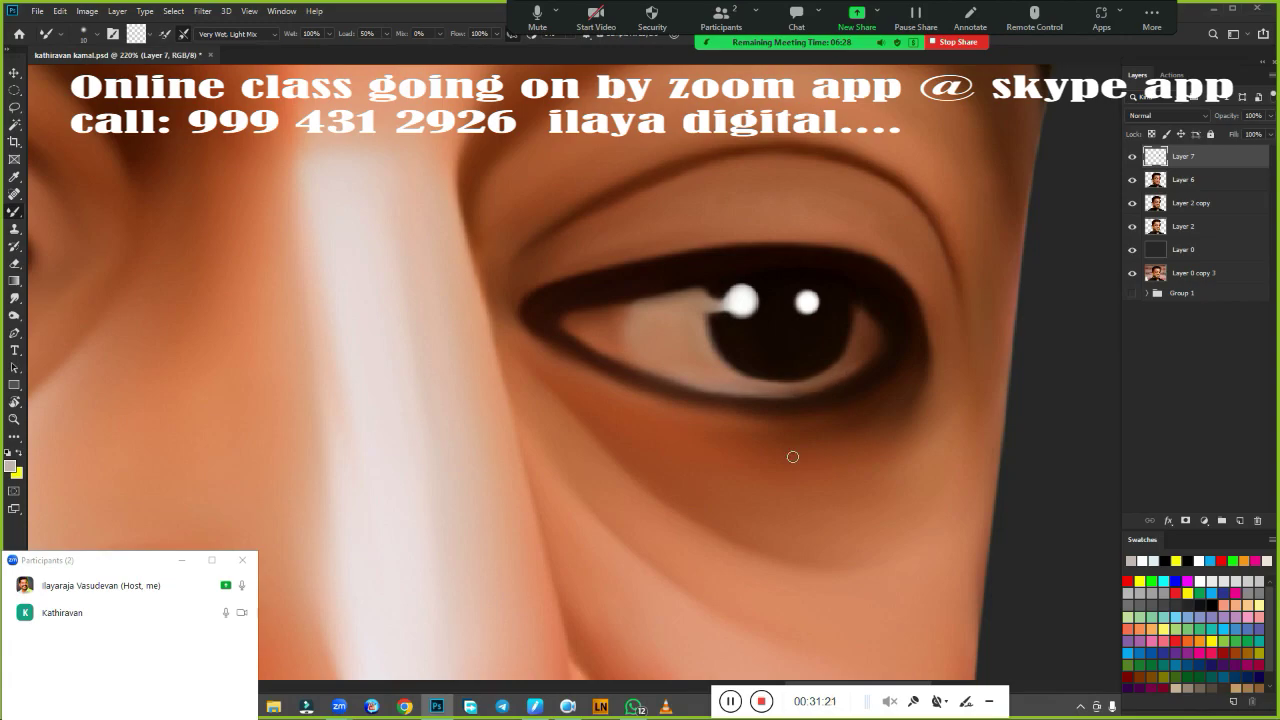
scroll(792, 457, down, 5)
scroll(740, 380, up, 1)
scroll(726, 354, up, 4)
Select a circle around the iris, undo a stray smudge, and brighten the eye white left of the iris.
key(m)
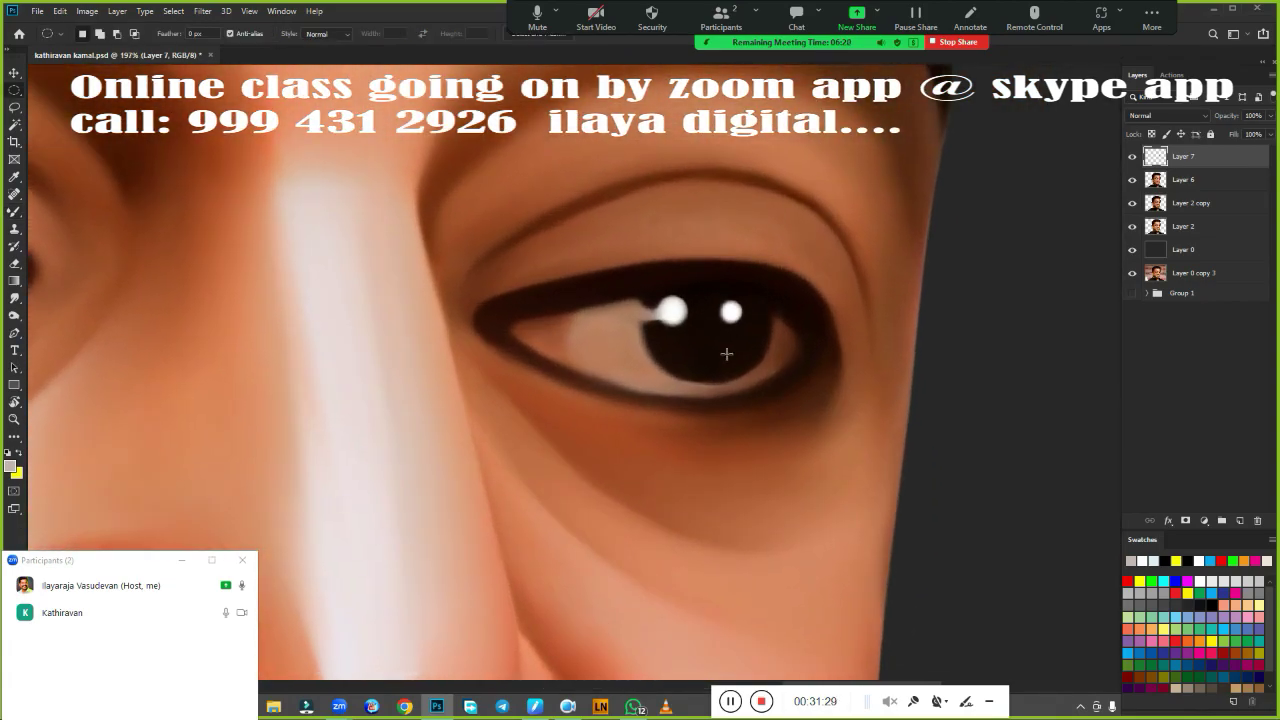
drag(706, 331, 744, 377)
key(r)
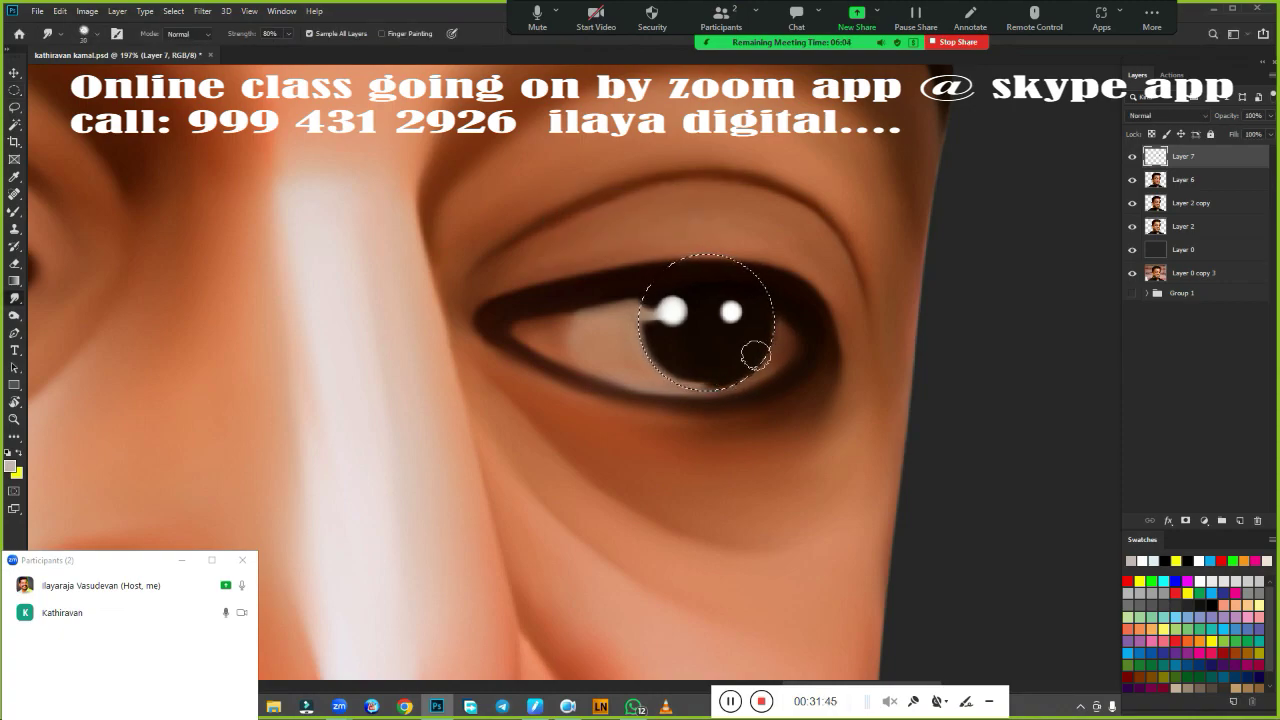
drag(676, 310, 668, 380)
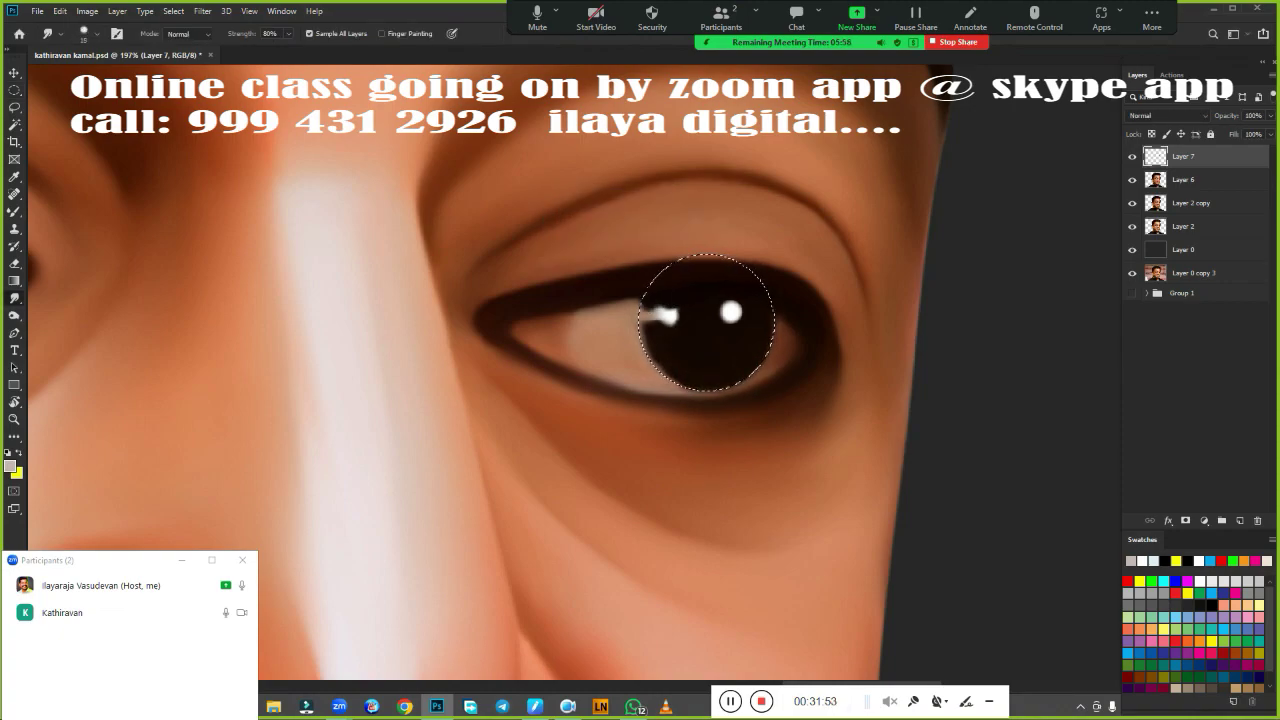
key(ctrl+z)
key(ctrl+z)
key(ctrl+z)
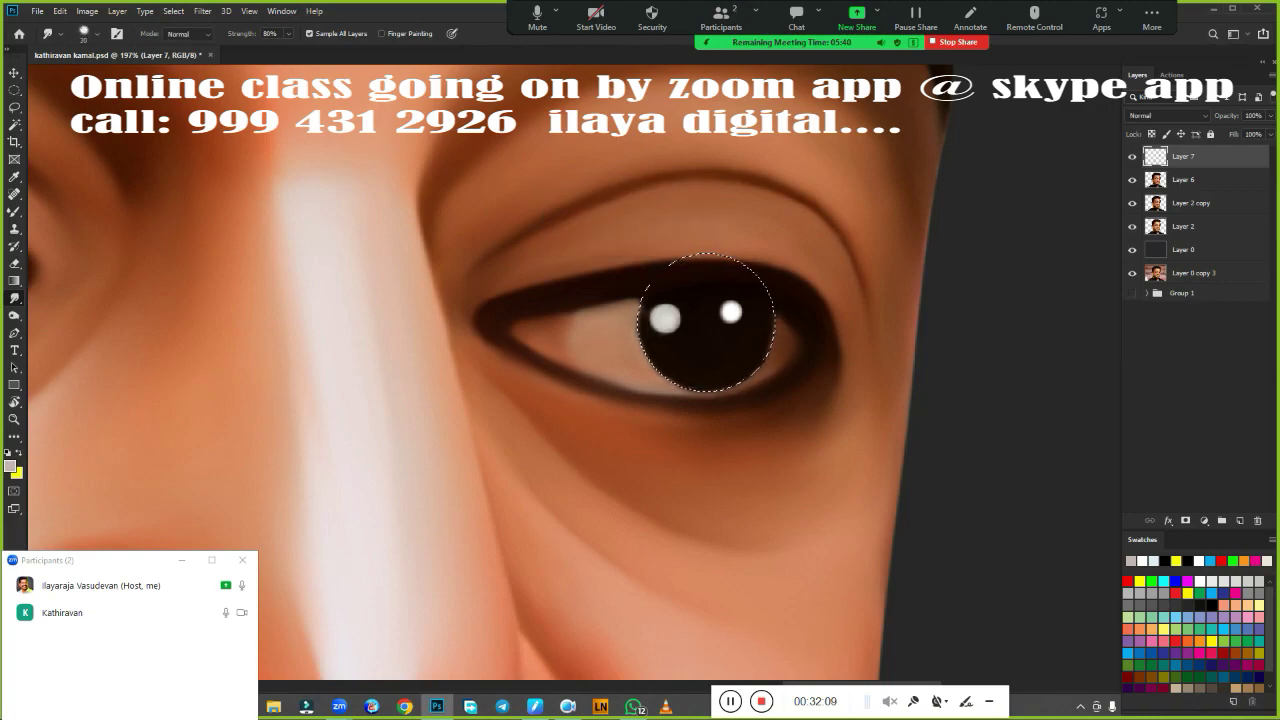
drag(625, 317, 565, 335)
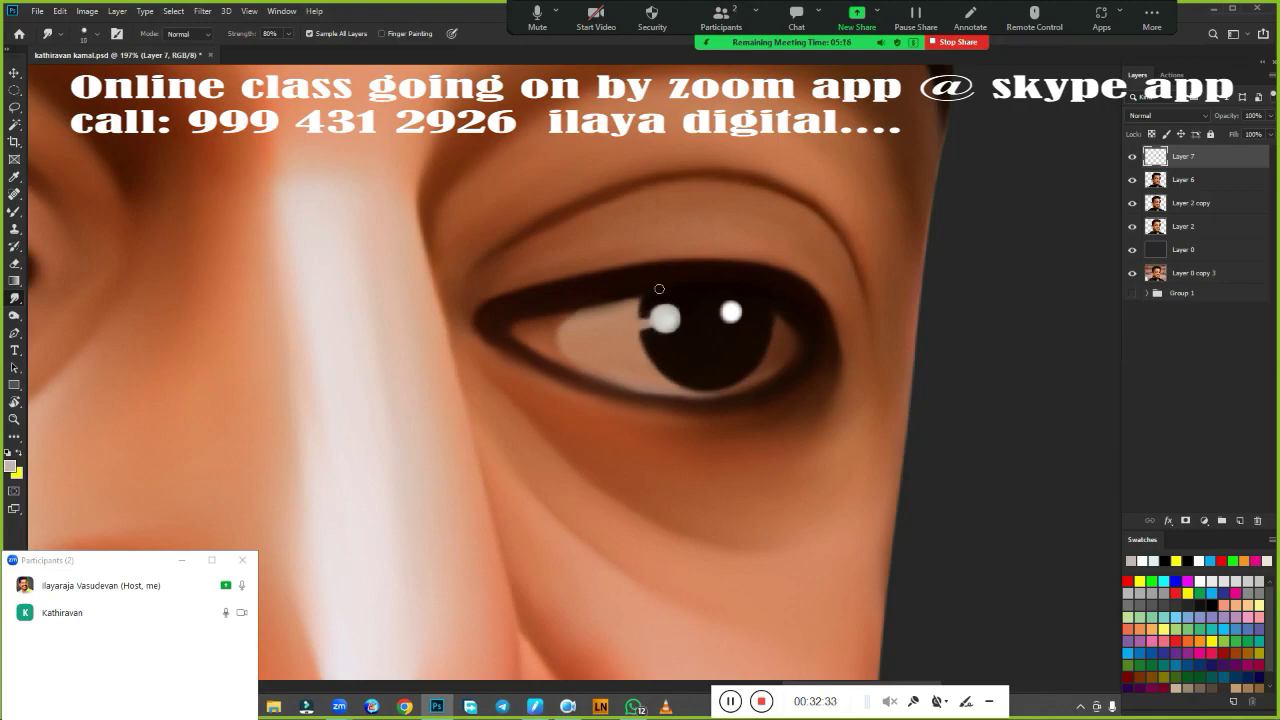
Toggle Layer 7 on and off to compare the catchlights, leaving it visible.
scroll(659, 289, down, 5)
scroll(803, 337, up, 3)
scroll(823, 354, up, 2)
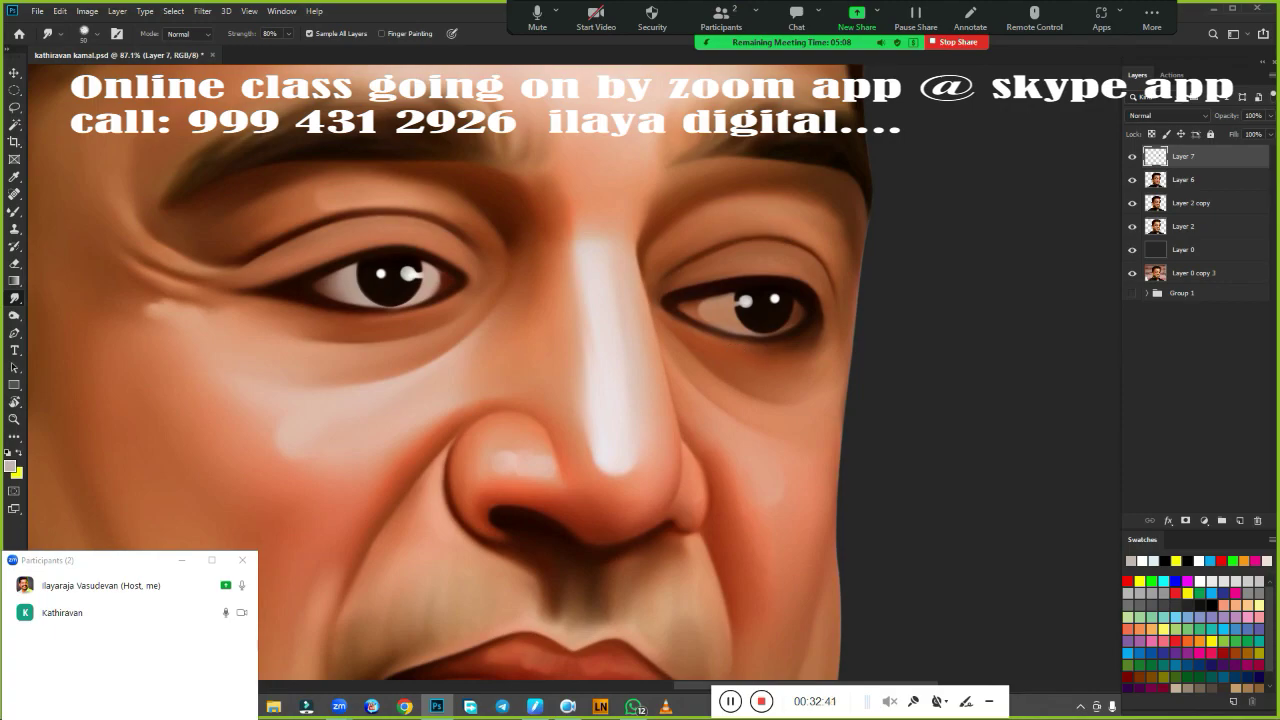
scroll(793, 383, down, 2)
click(1132, 157)
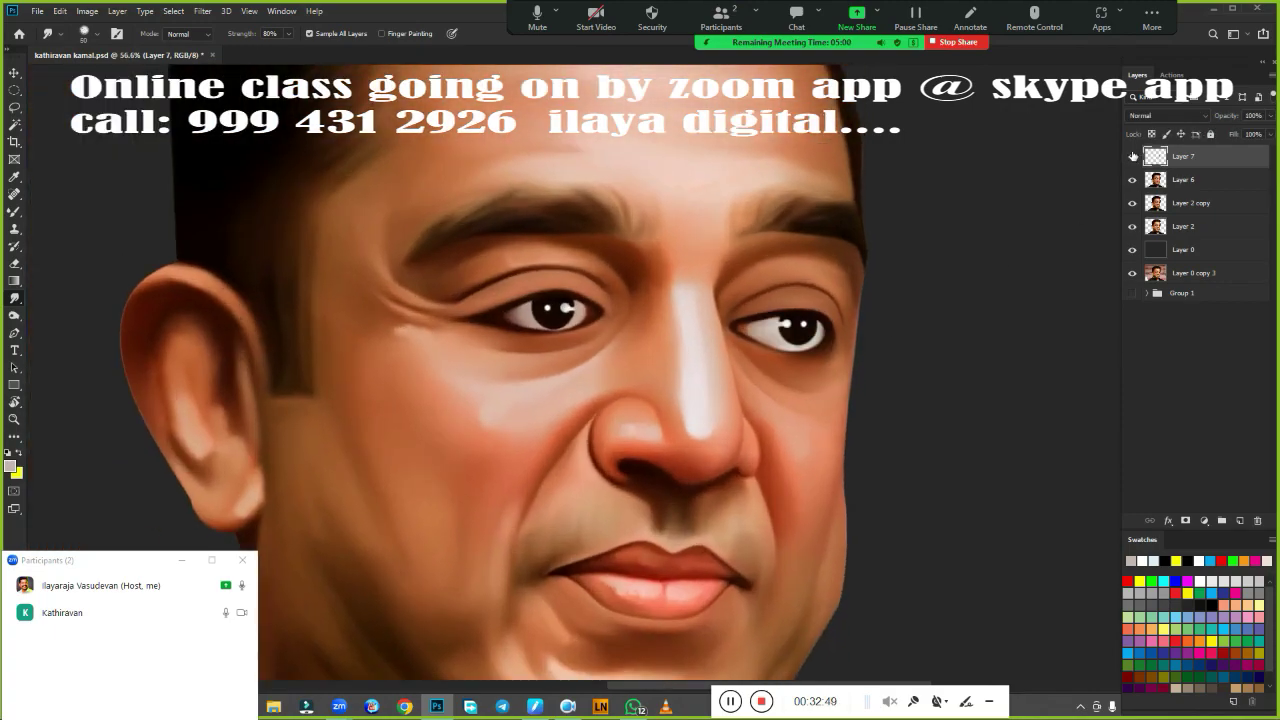
click(1132, 157)
click(1132, 157)
click(1132, 157)
Add a new empty Layer 8 above Layer 7 and hide Layer 6 to show the original photo.
scroll(640, 360, down, 2)
scroll(700, 363, up, 3)
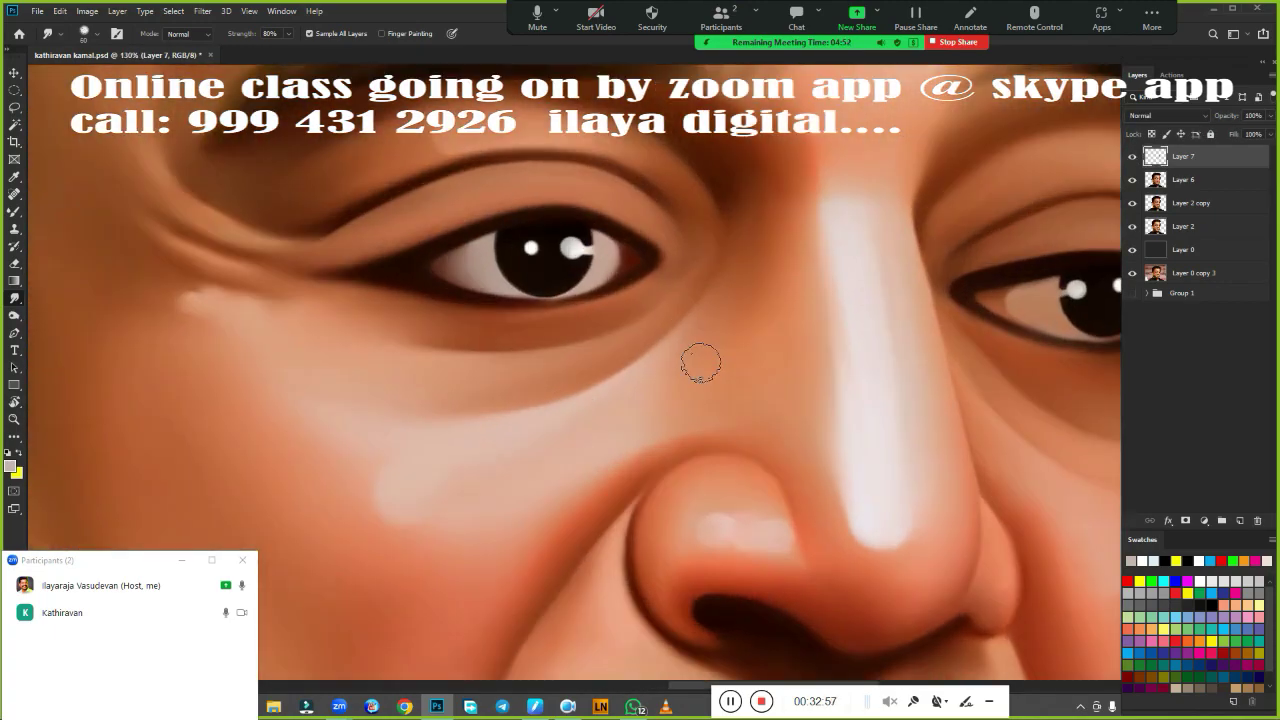
scroll(700, 363, up, 1)
click(1240, 521)
click(1132, 205)
scroll(743, 471, up, 2)
On Layer 8, darken the lower lid line, lighten both eye whites, and smudge the right white smooth.
key(b)
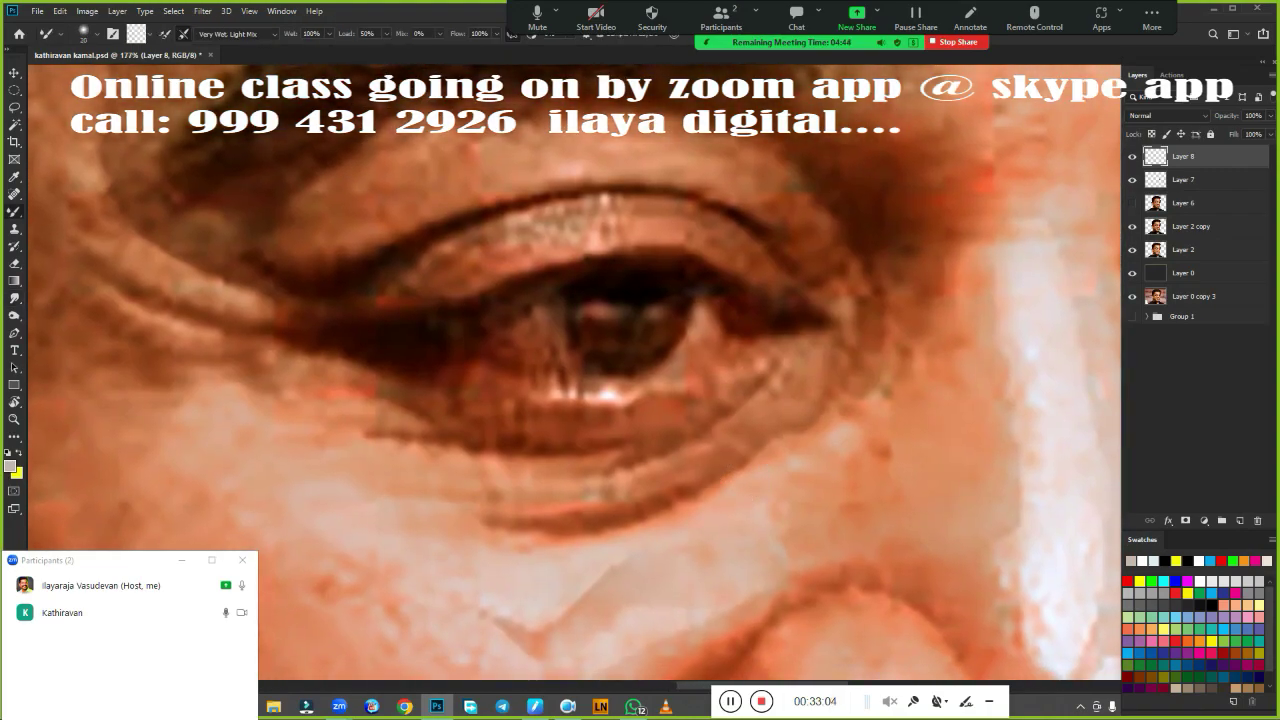
mouse_move(686, 282)
mouse_down()
mouse_move(760, 306)
mouse_move(765, 350)
mouse_move(500, 372)
mouse_move(575, 395)
mouse_move(670, 392)
mouse_move(750, 350)
mouse_up()
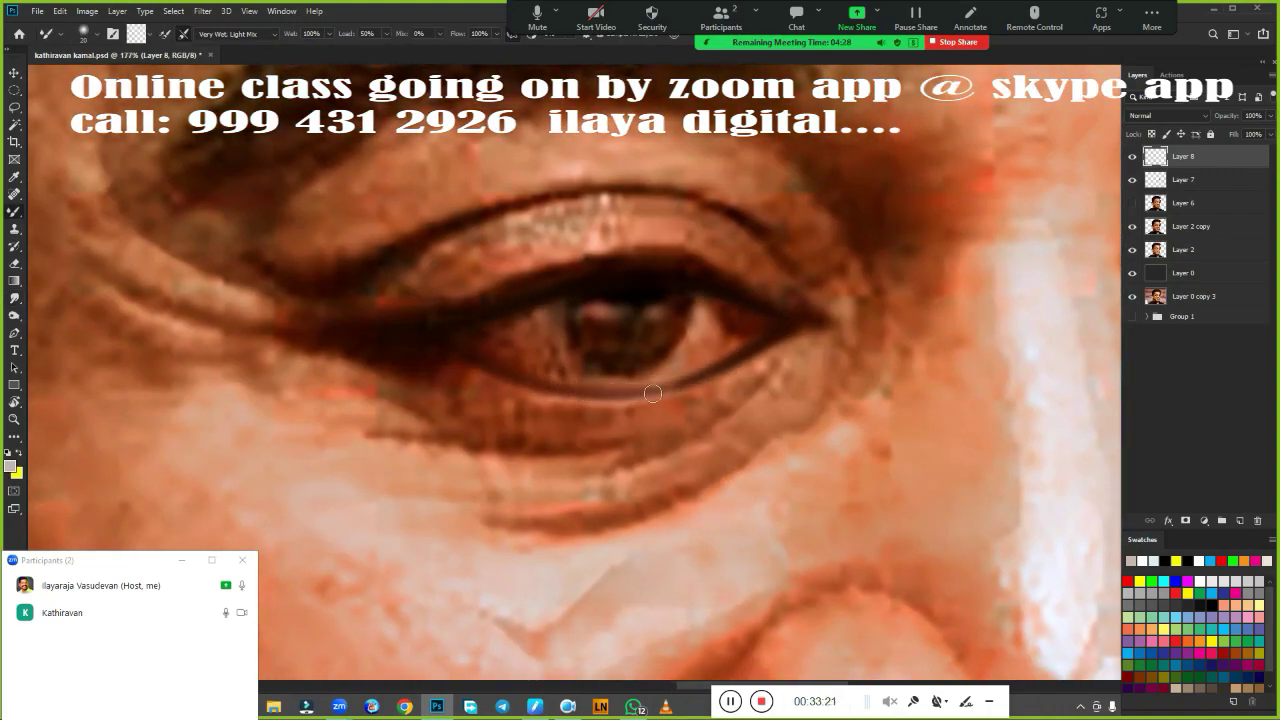
mouse_move(680, 390)
mouse_down()
mouse_move(477, 392)
mouse_move(675, 400)
mouse_up()
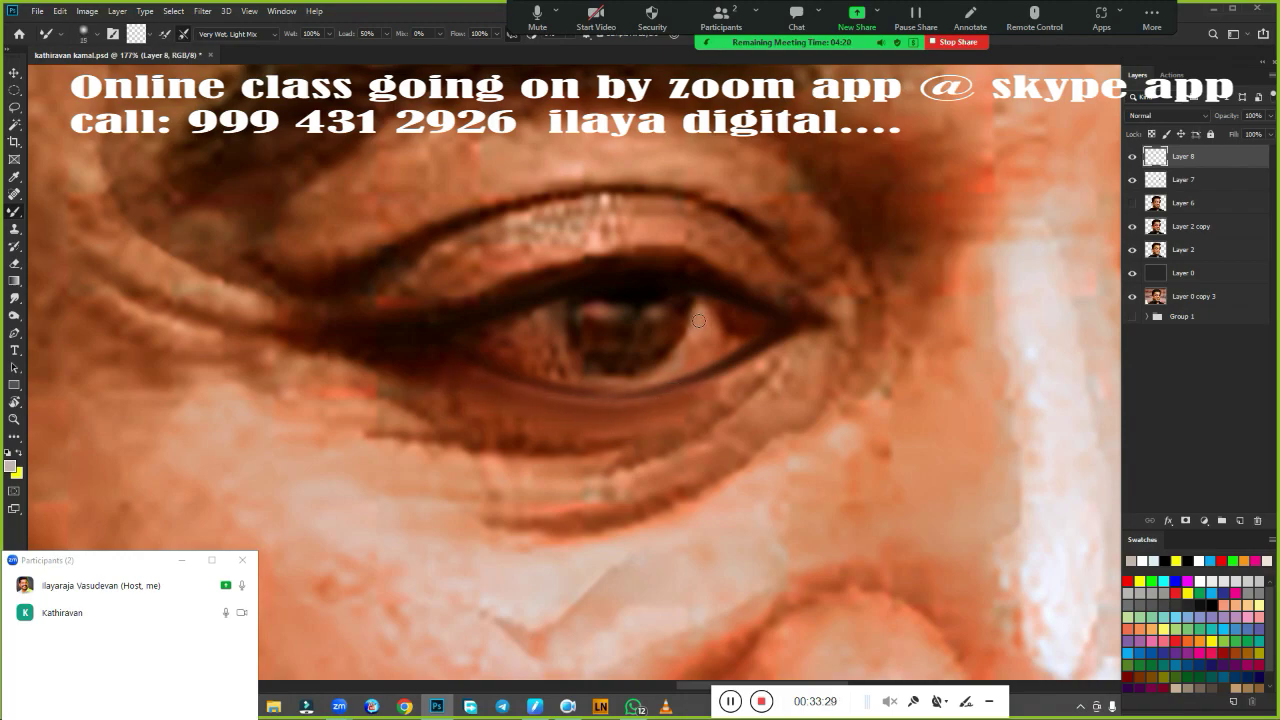
mouse_move(705, 315)
mouse_down()
mouse_move(740, 340)
mouse_move(610, 380)
mouse_move(562, 363)
mouse_move(578, 358)
mouse_up()
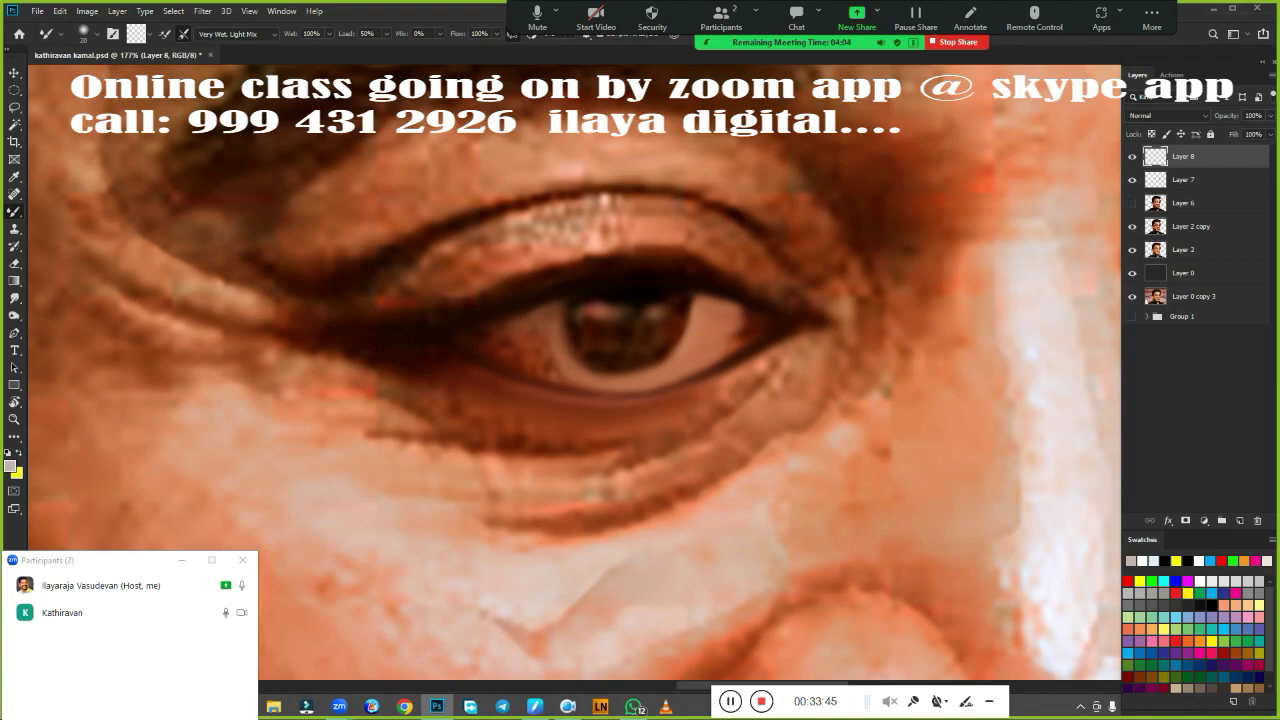
mouse_move(507, 327)
mouse_down()
mouse_move(570, 376)
mouse_move(500, 349)
mouse_move(546, 352)
mouse_up()
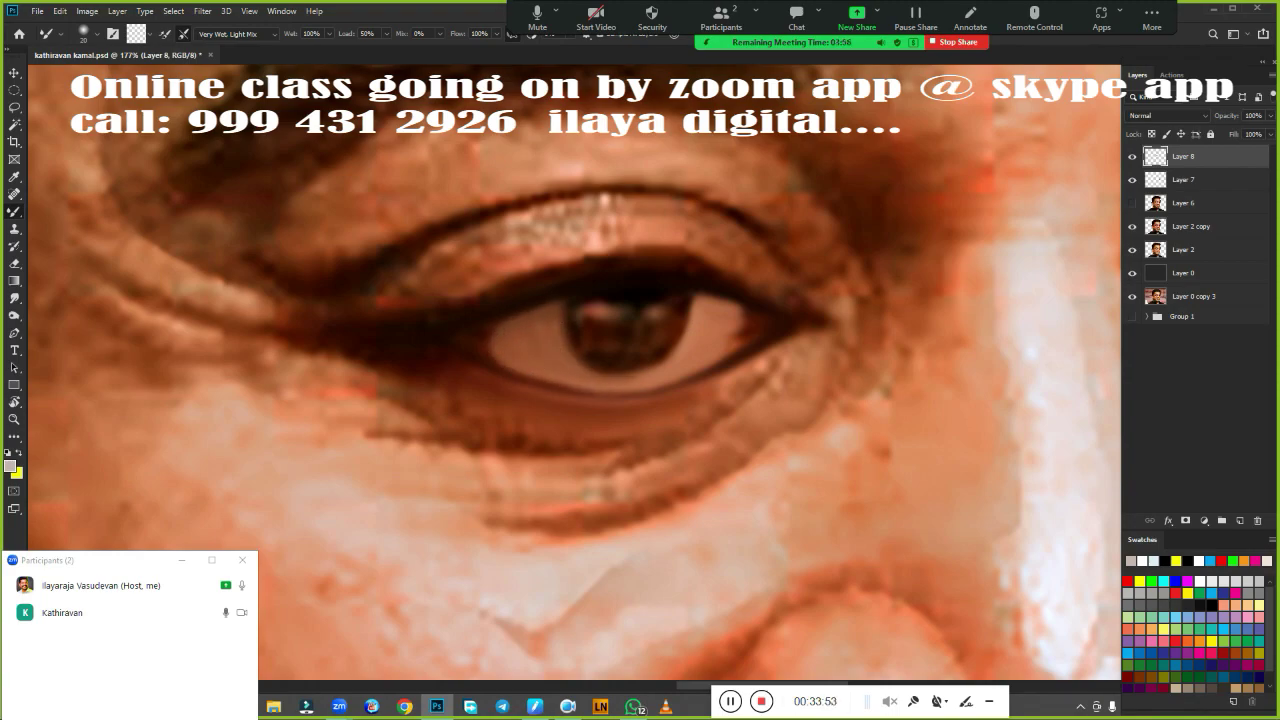
click(14, 298)
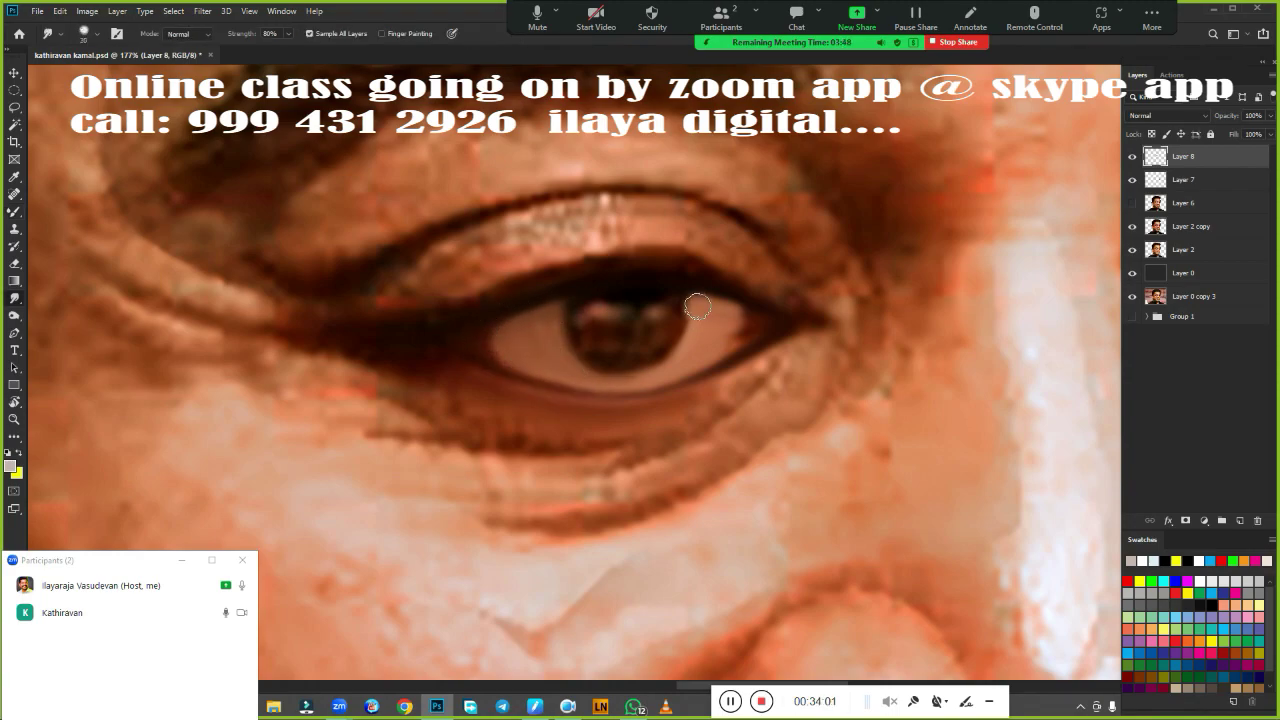
drag(724, 328, 746, 336)
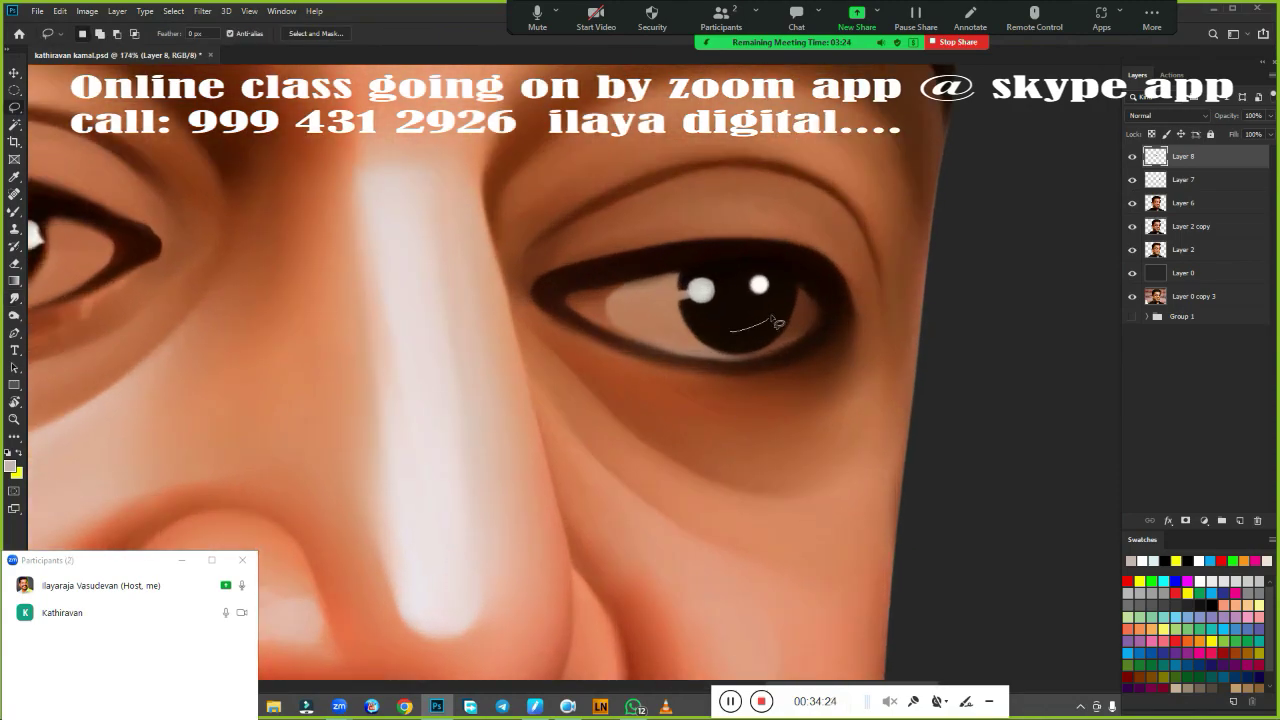
Copy the iris and catchlights from Layer 7 to new Layer 9 and flip them horizontally (W -100%).
drag(698, 278, 732, 332)
click(1208, 182)
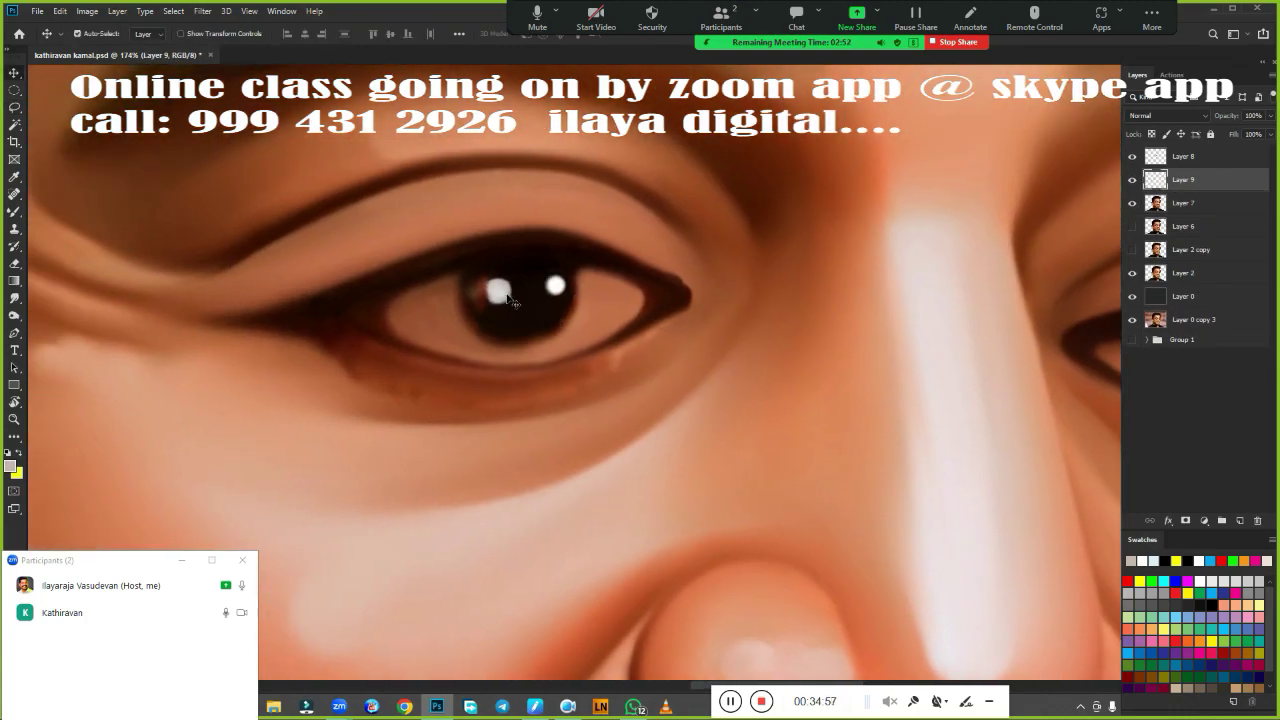
key(ctrl+t)
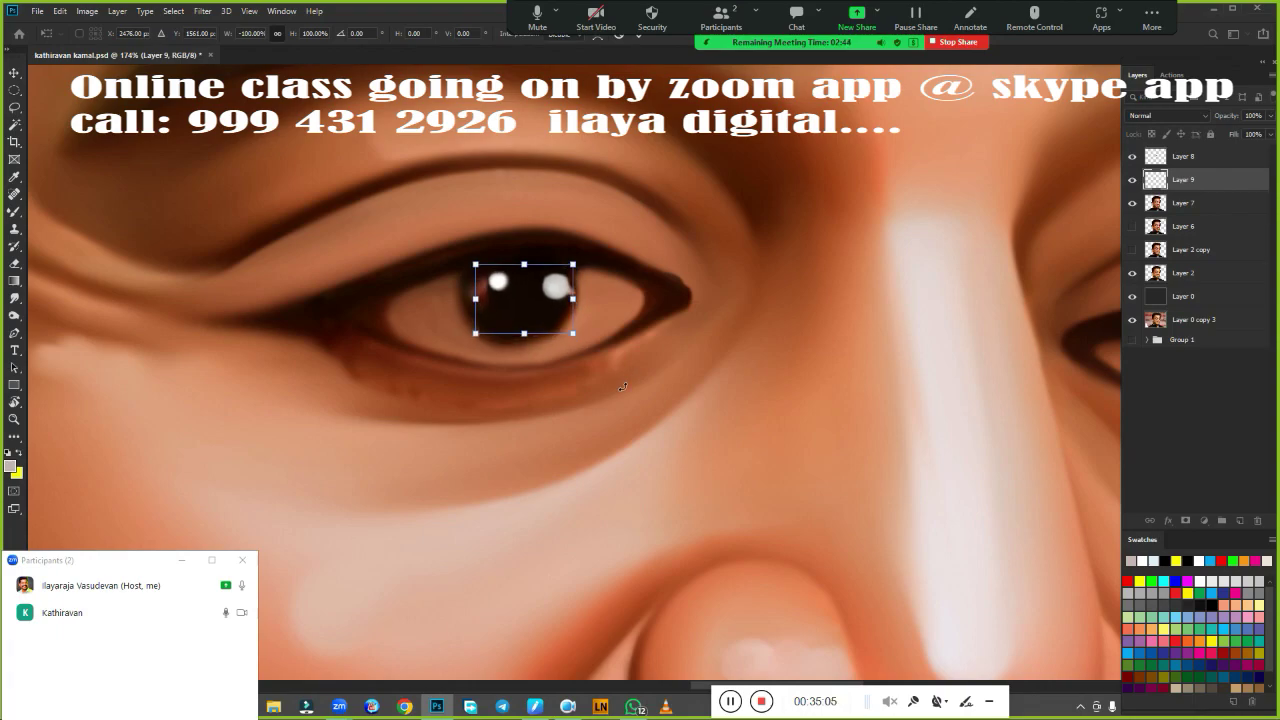
key(Return)
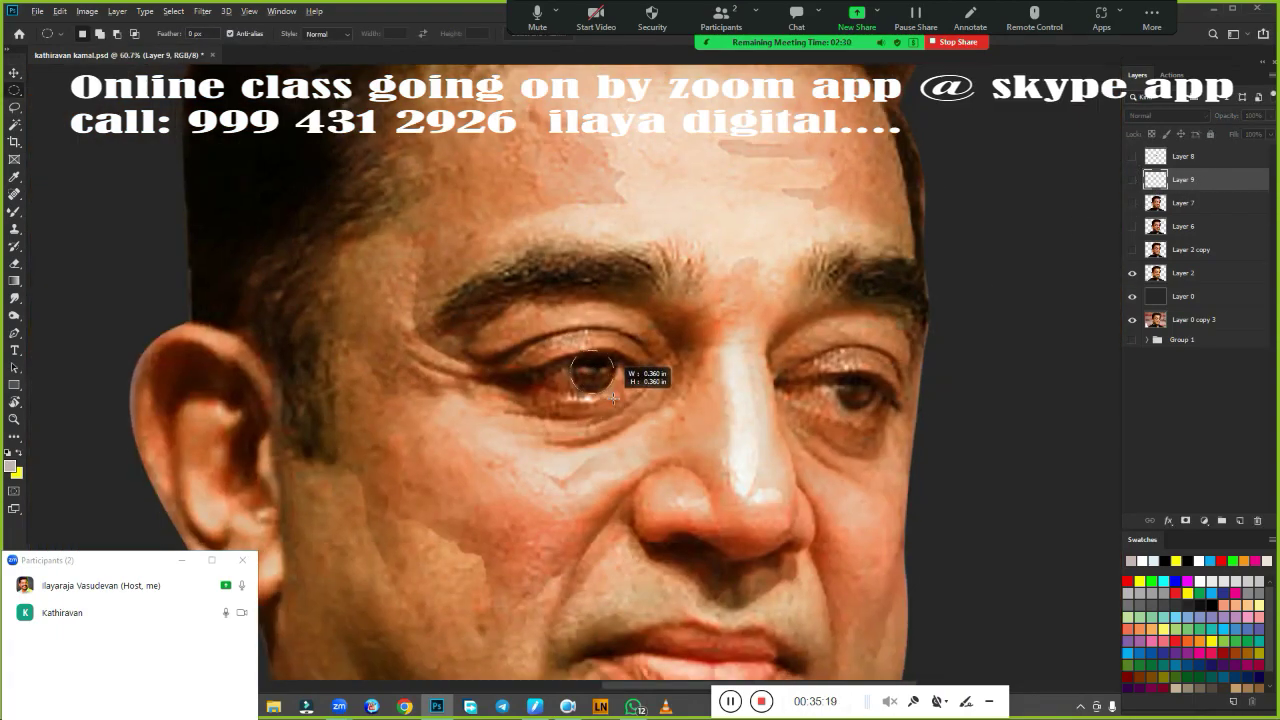
Draw a circular selection around the pupil of the copied iris.
drag(592, 372, 607, 395)
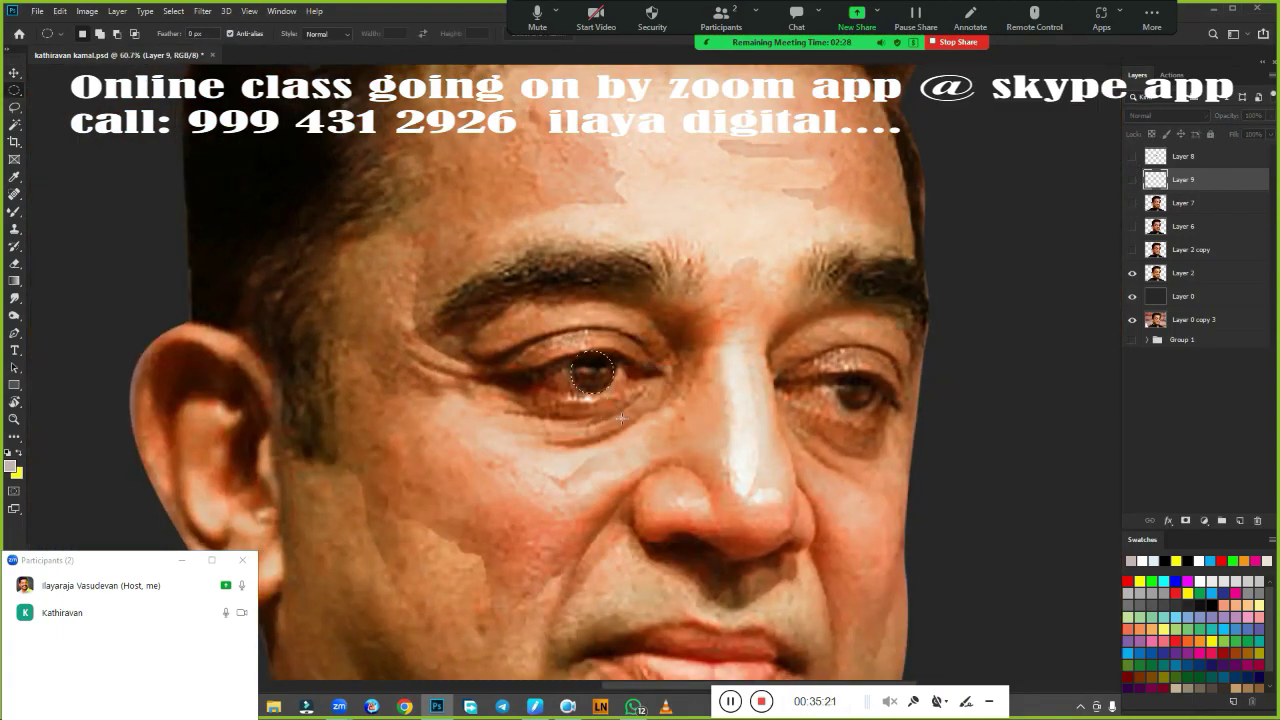
key(ctrl+1)
drag(570, 334, 613, 386)
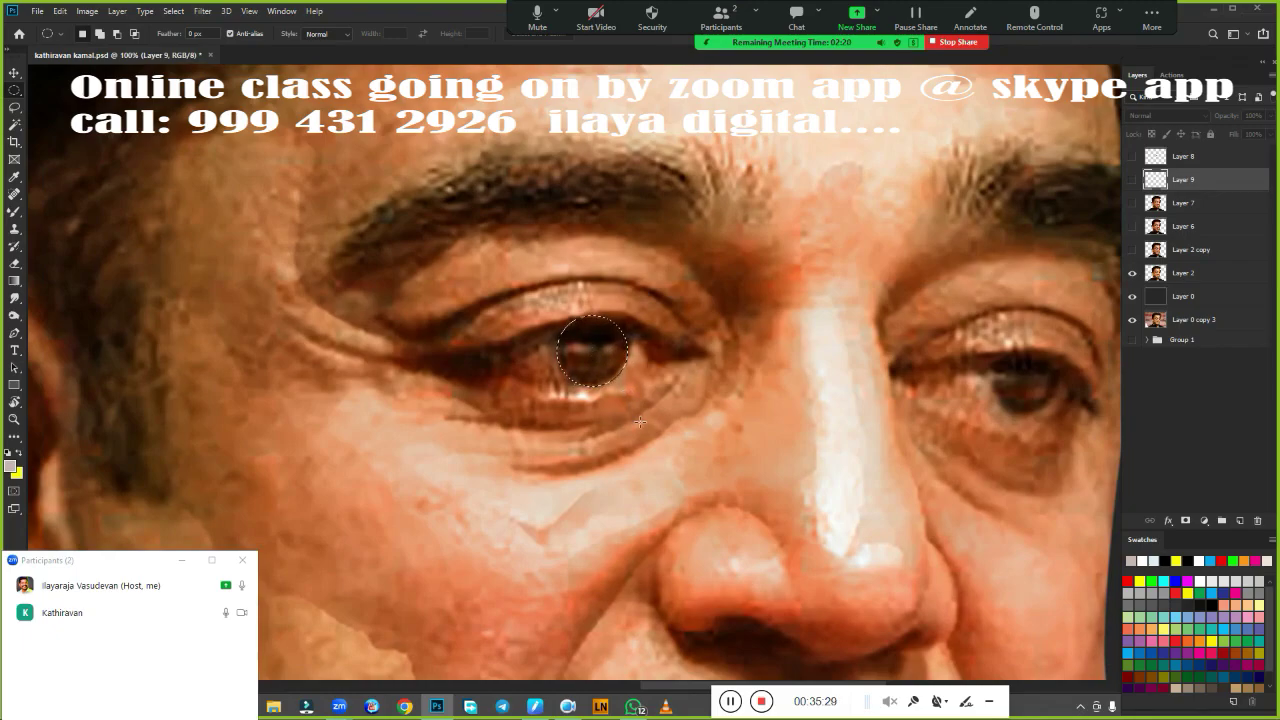
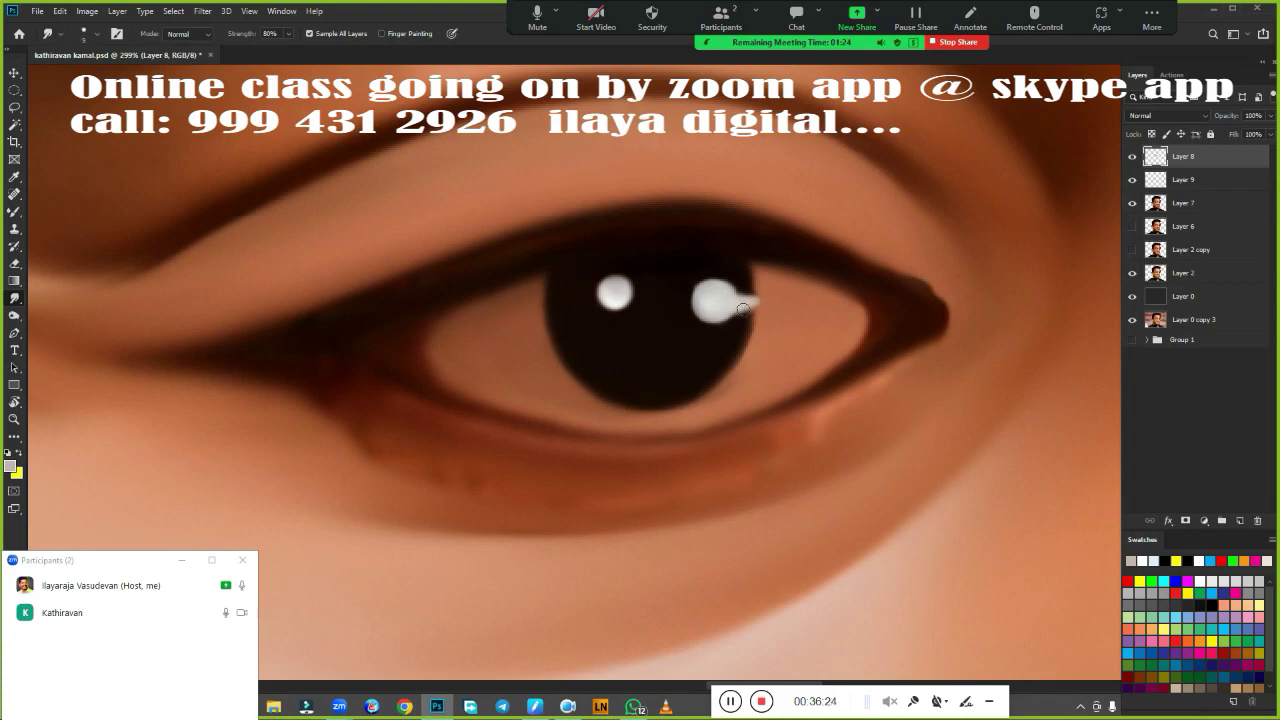
Delete Layer 9 from the Layers panel.
scroll(746, 303, down, 2)
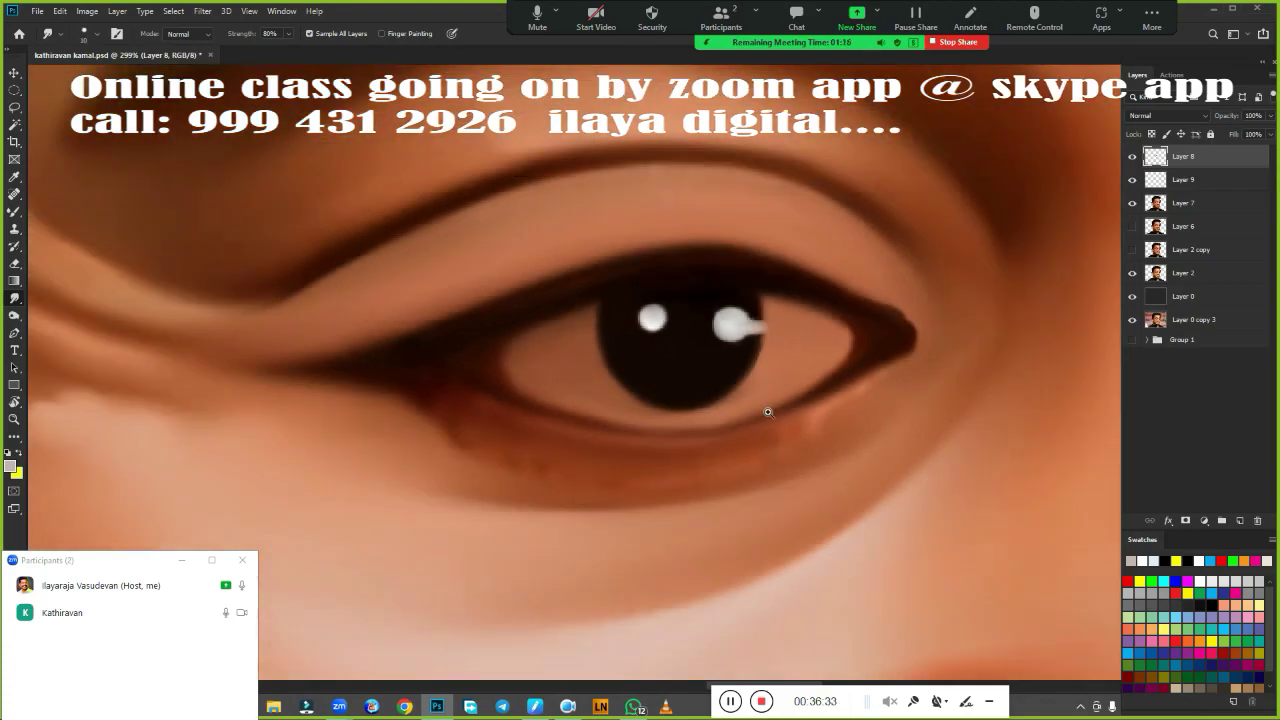
scroll(766, 408, down, 3)
scroll(720, 374, down, 3)
scroll(648, 458, down, 2)
scroll(649, 360, up, 8)
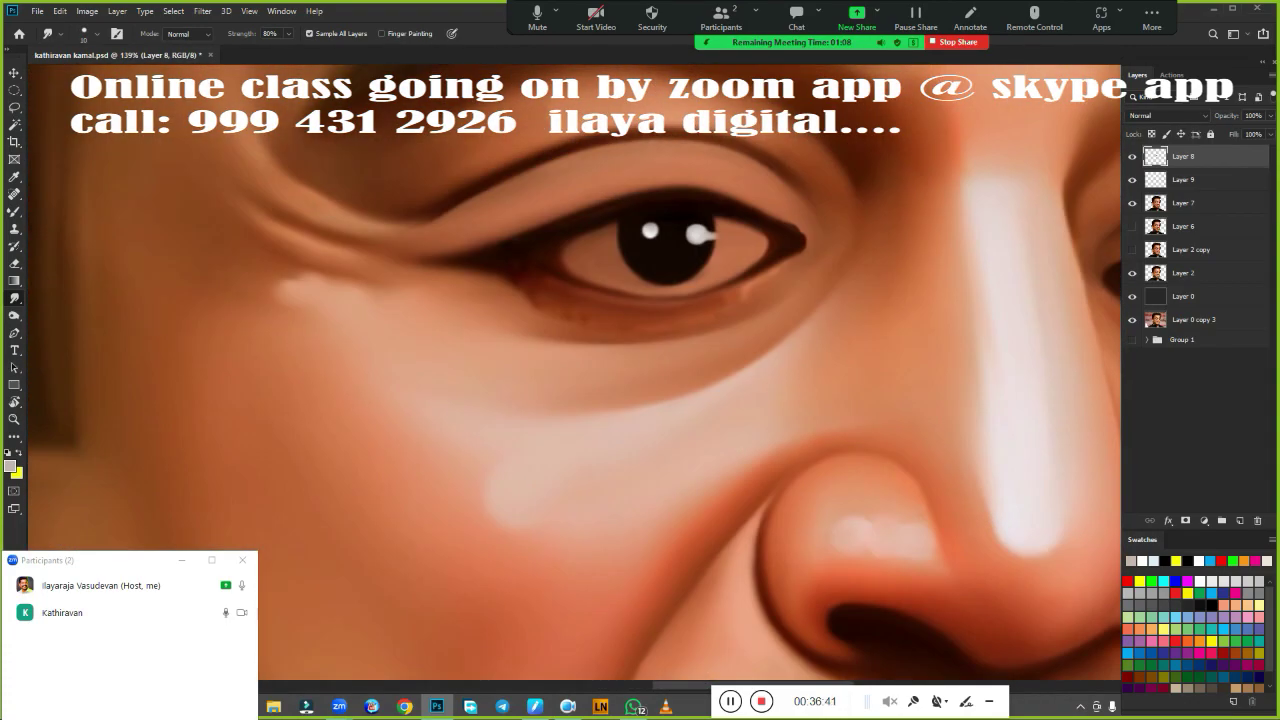
key(e)
double_click(1240, 179)
key(Escape)
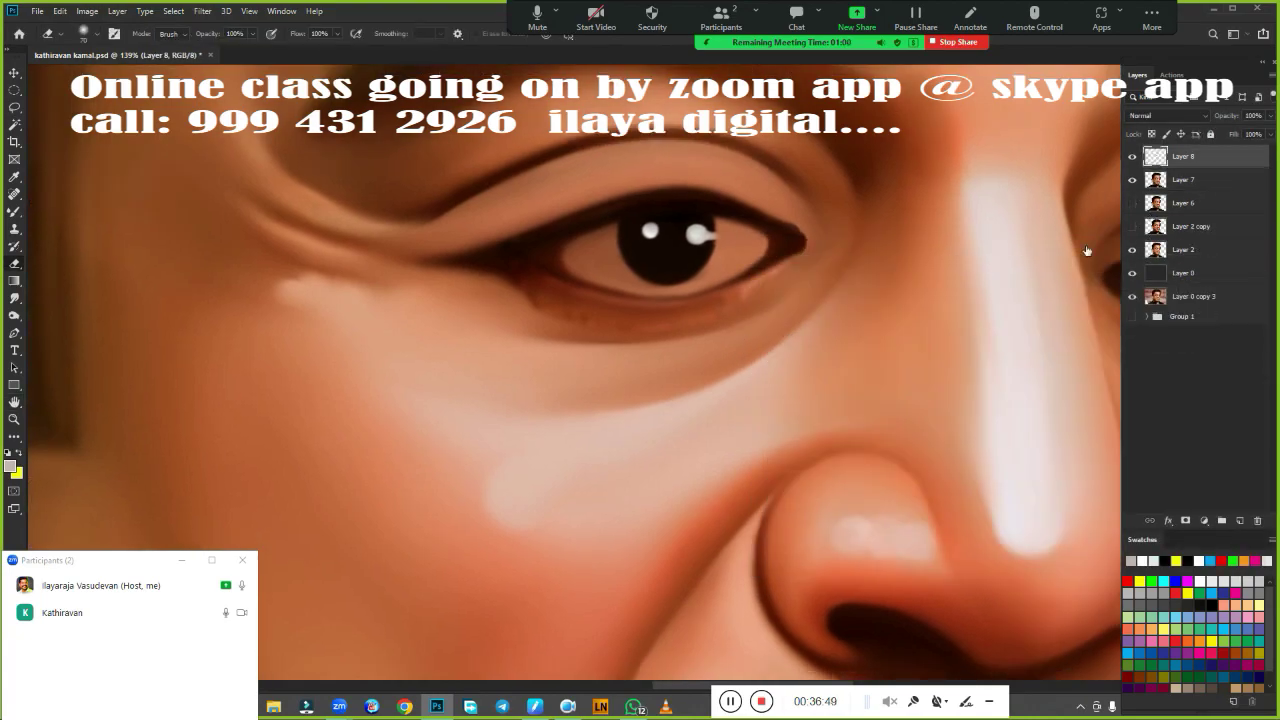
key(Delete)
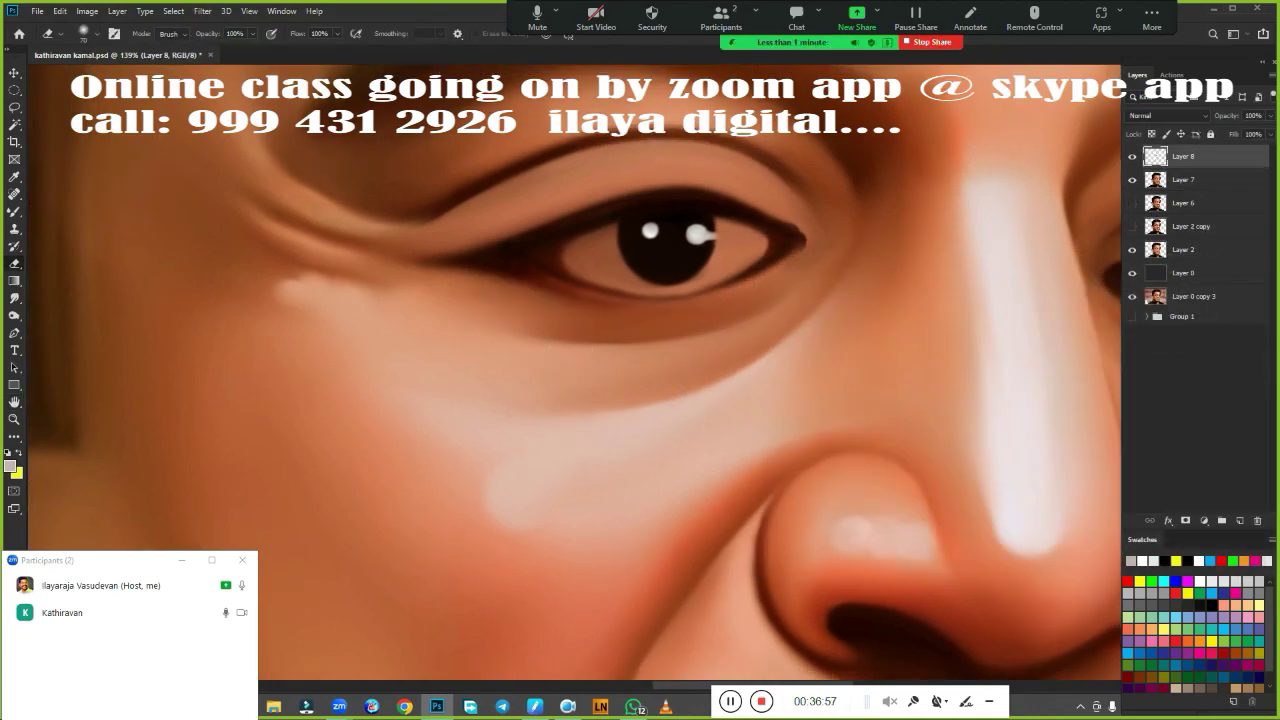
Darken and smooth the lower eyelid line at the eye's outer corner with the Mixer Brush.
scroll(711, 417, up, 2)
scroll(711, 417, up, 1)
key(b)
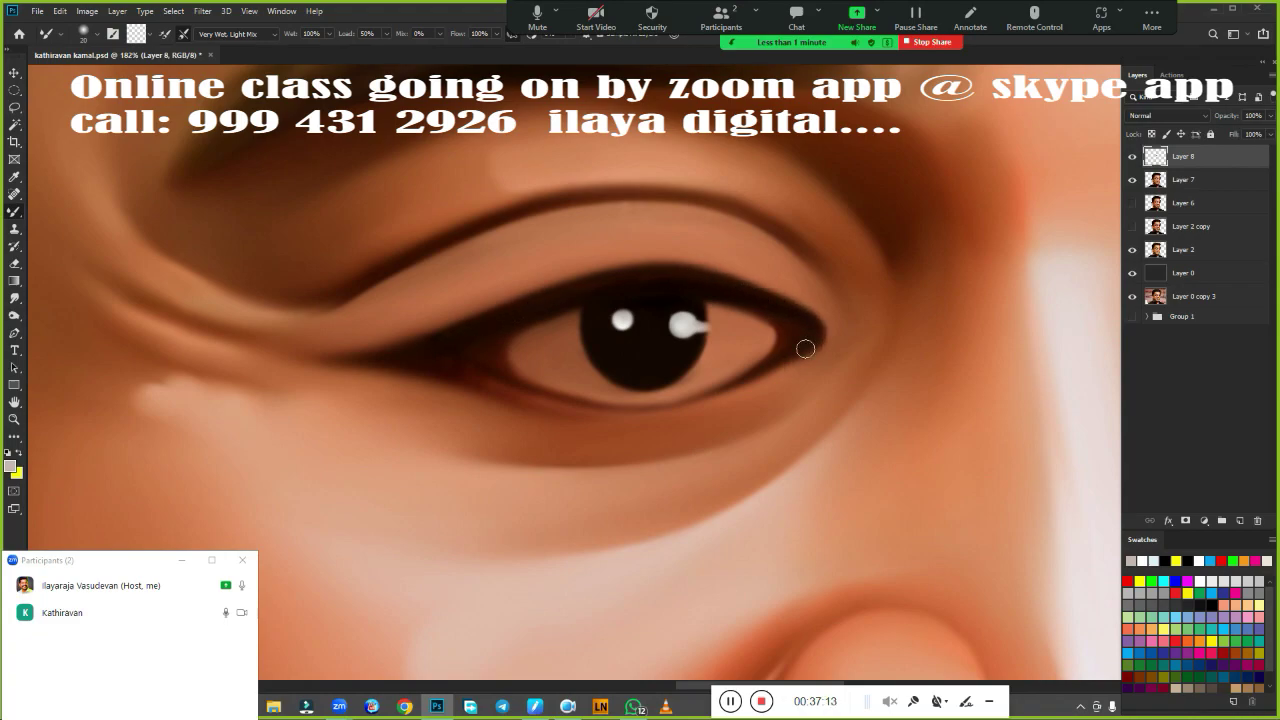
drag(805, 348, 700, 395)
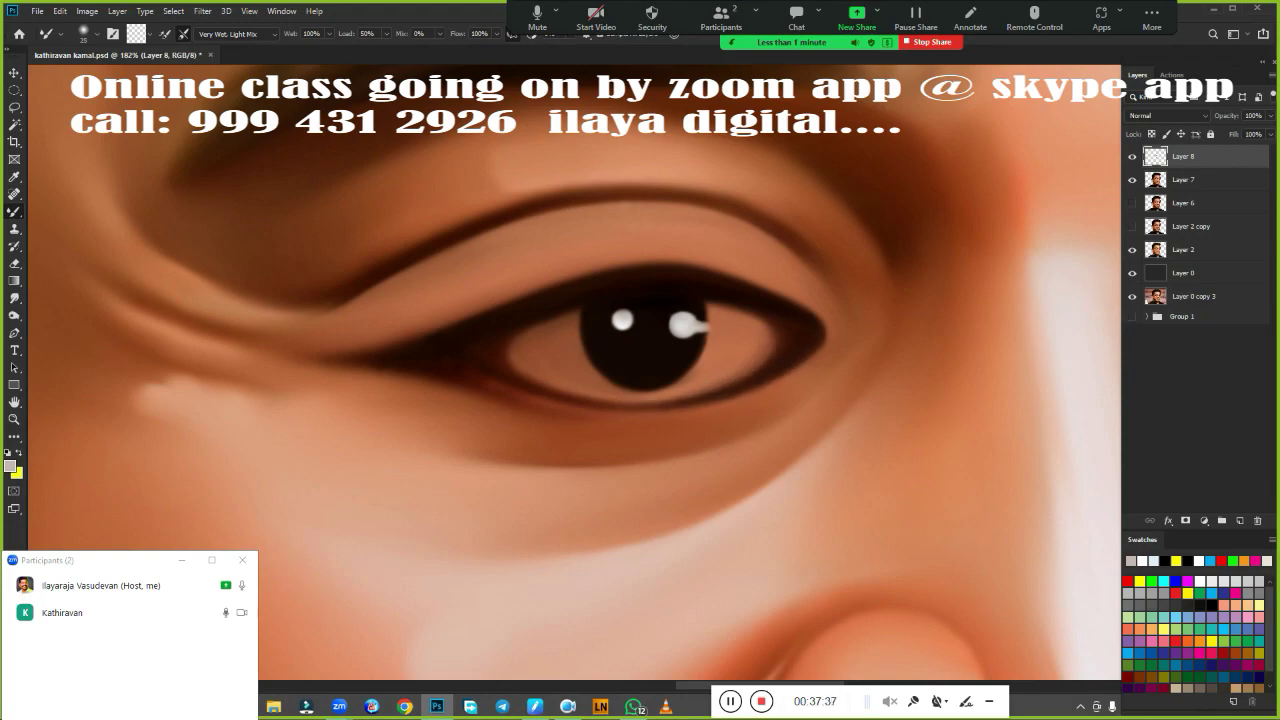
key(r)
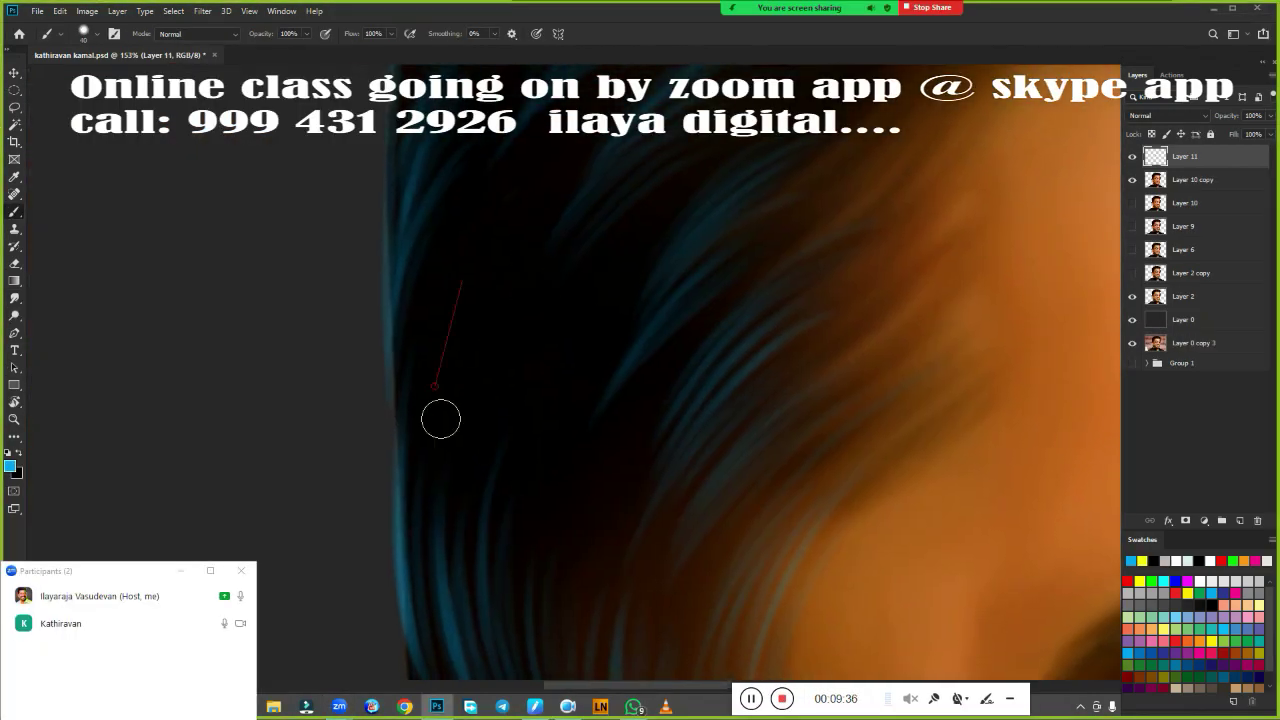
Redo a curved blue strand and paint more blue strands across the front of the hair.
drag(643, 287, 722, 285)
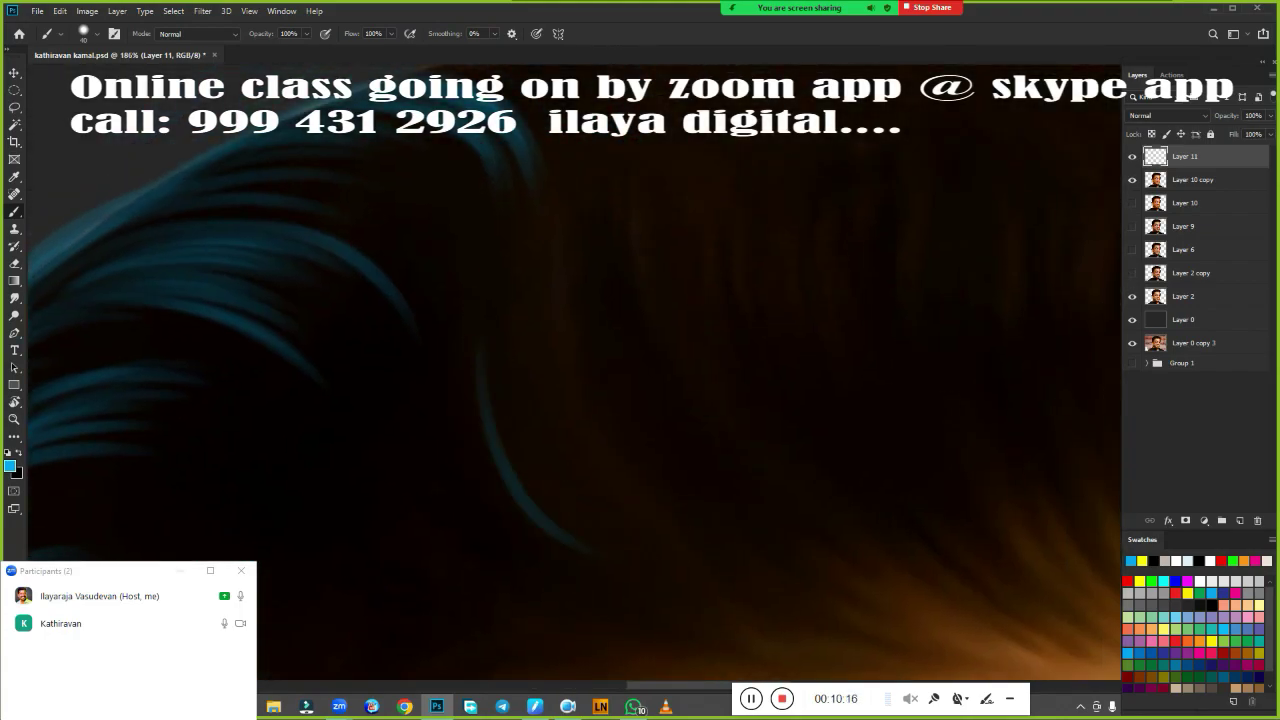
key(ctrl+z)
drag(560, 538, 482, 302)
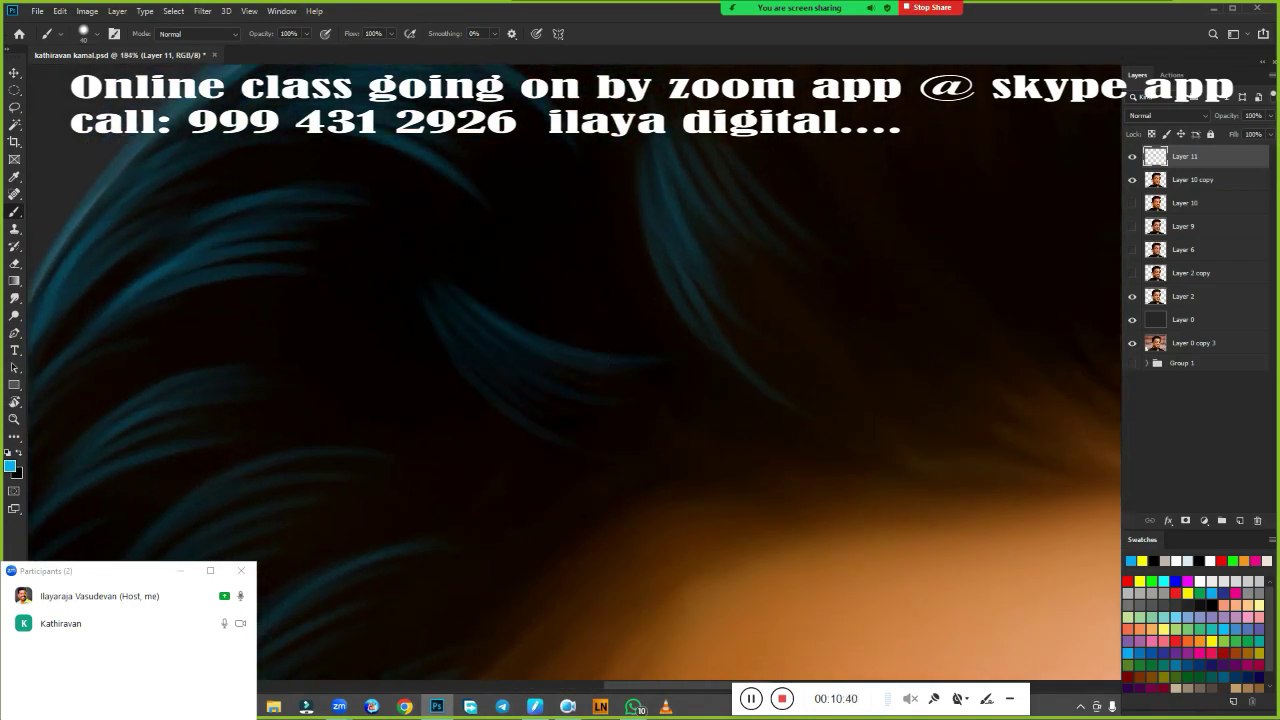
drag(445, 352, 716, 355)
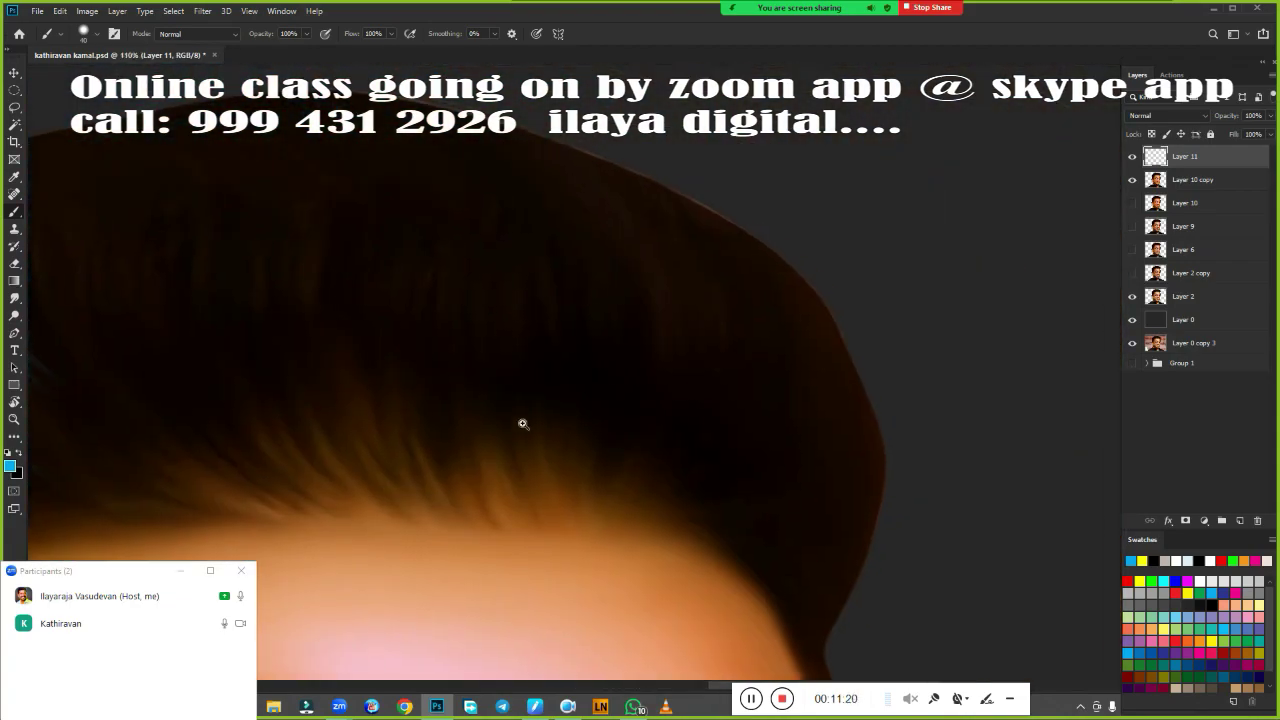
drag(690, 250, 700, 420)
drag(650, 270, 683, 323)
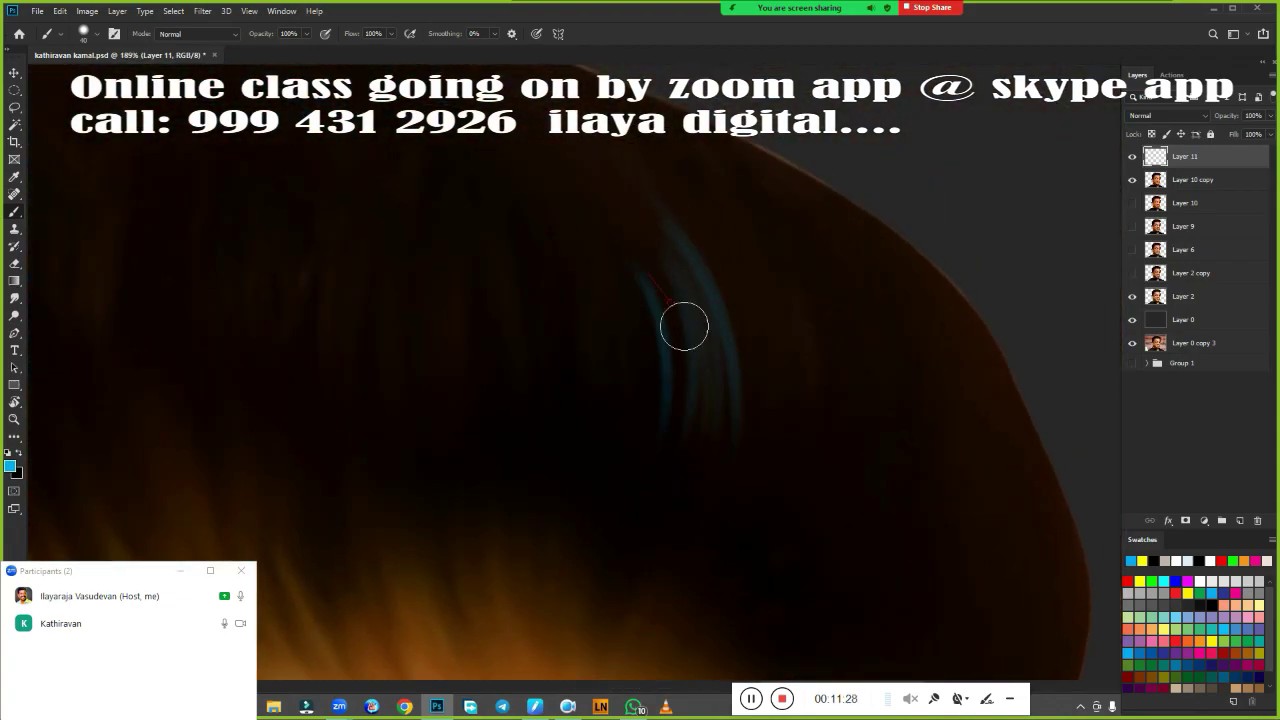
drag(805, 310, 835, 445)
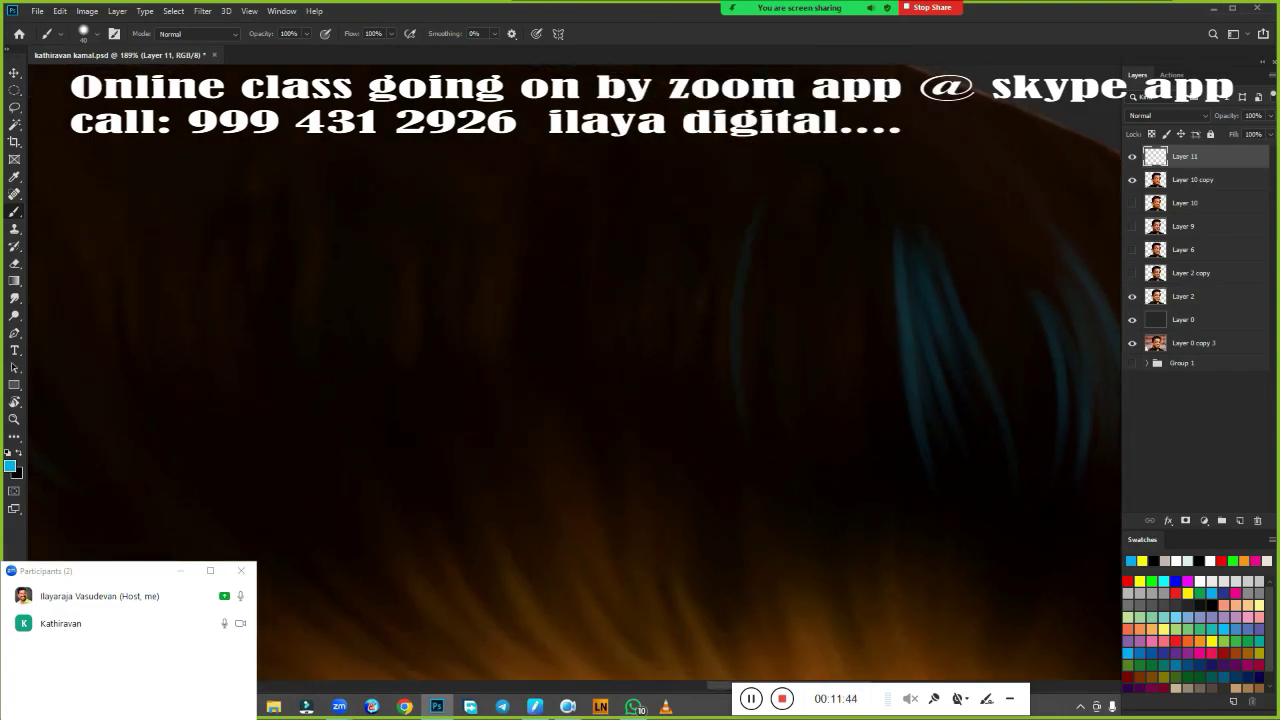
drag(790, 195, 817, 437)
drag(545, 225, 555, 405)
drag(600, 190, 578, 375)
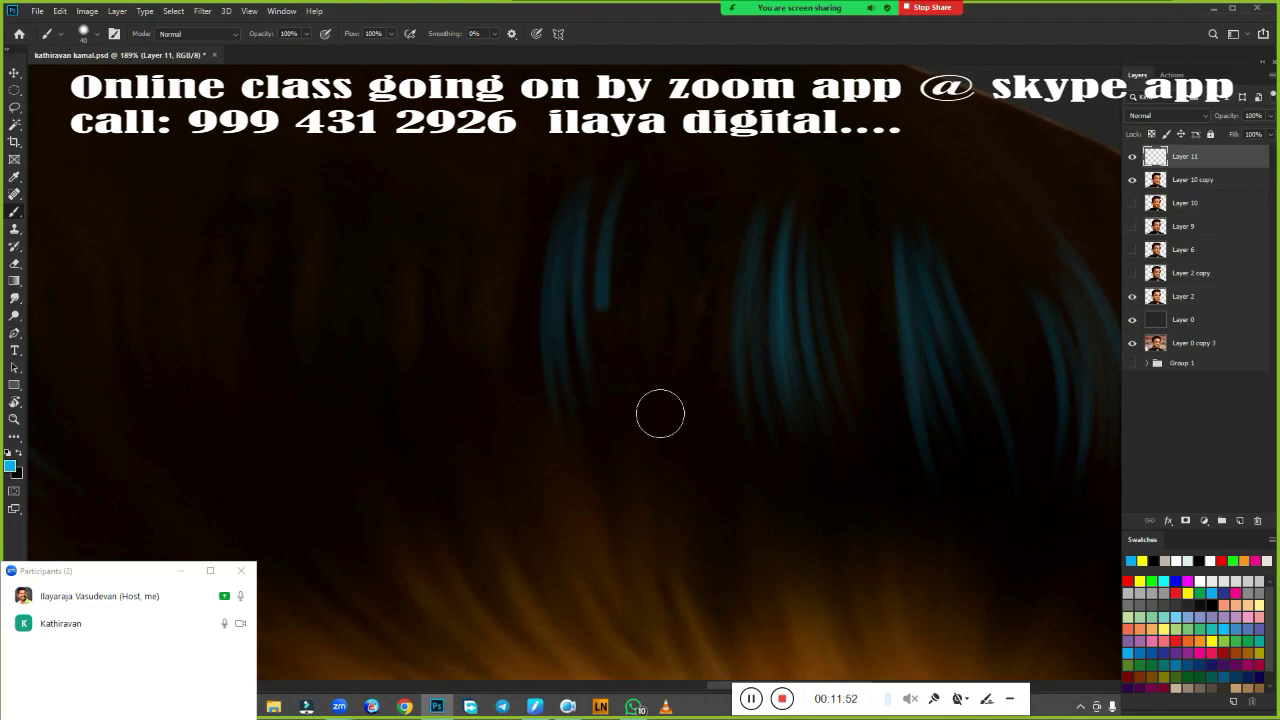
drag(620, 165, 638, 305)
Paint curved blue strands on another hair area and near the hairline.
drag(540, 517, 751, 517)
drag(518, 236, 560, 410)
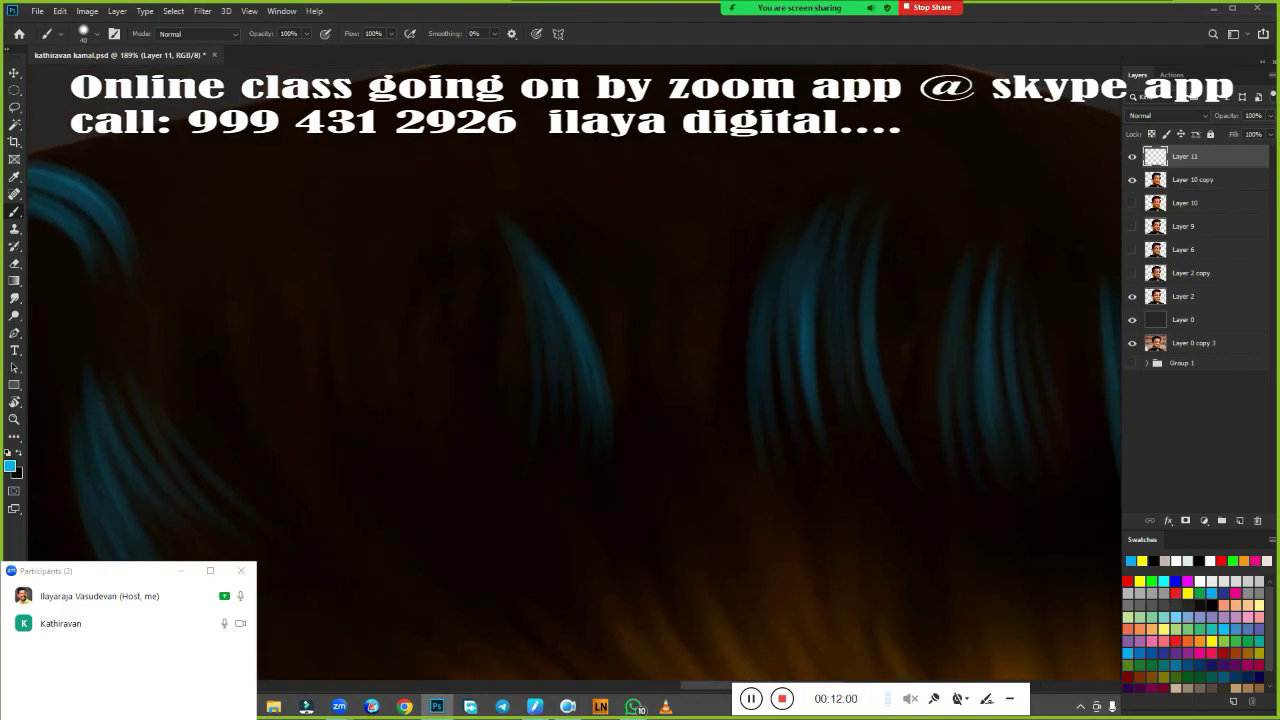
drag(578, 268, 628, 435)
mouse_move(520, 180)
mouse_down()
mouse_move(560, 385)
mouse_move(595, 320)
mouse_up()
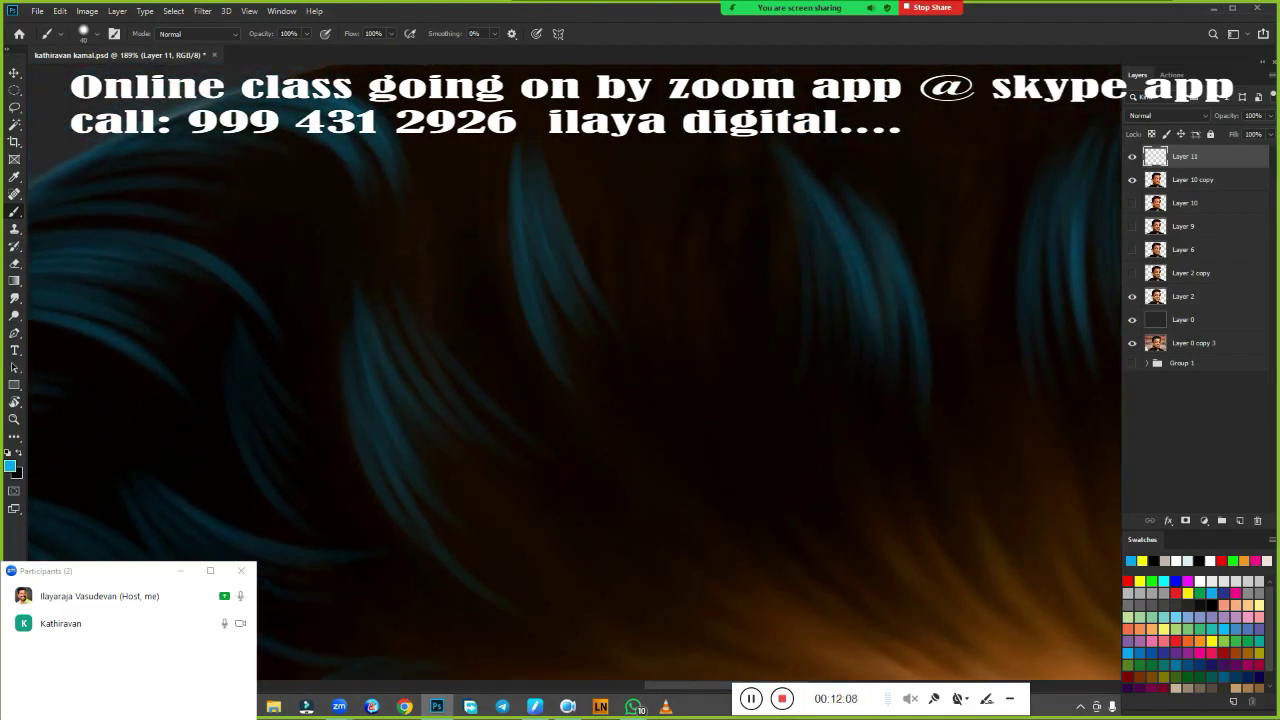
drag(505, 200, 570, 430)
drag(510, 250, 600, 470)
drag(560, 300, 560, 450)
drag(505, 340, 545, 500)
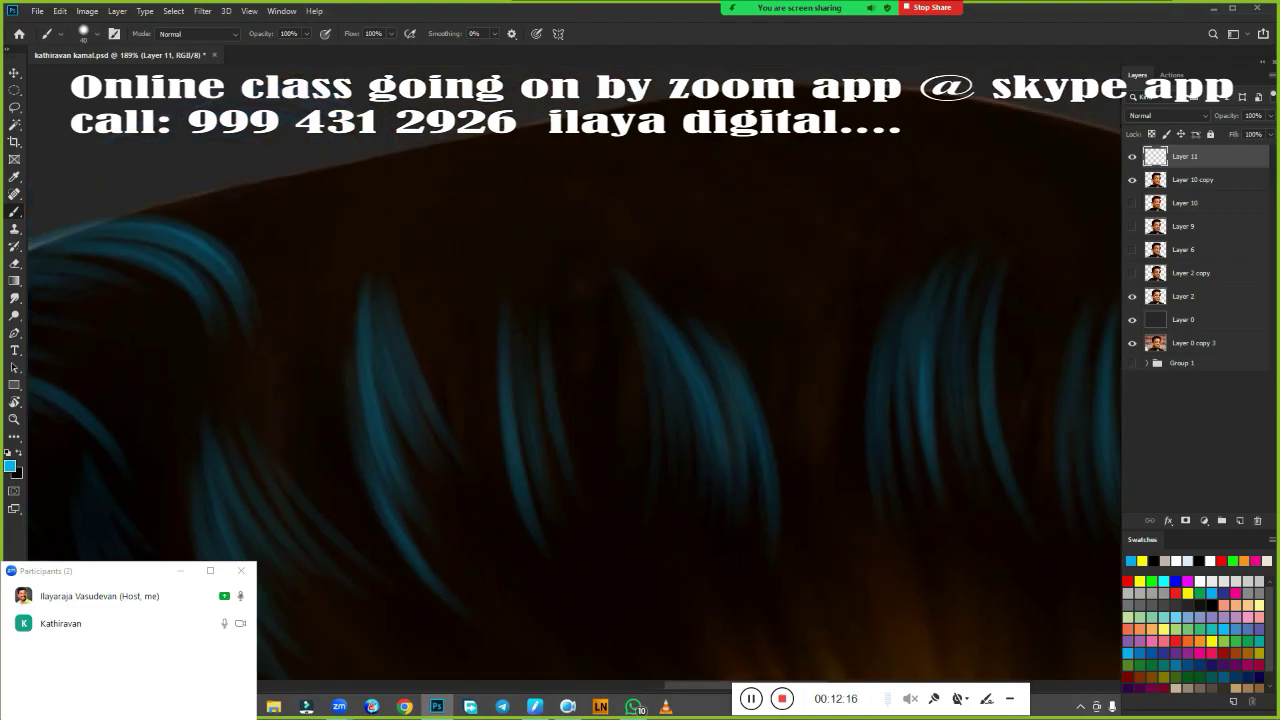
drag(545, 330, 595, 505)
Add curved blue strands across the lower part of the hair.
drag(485, 300, 525, 530)
drag(500, 450, 478, 320)
drag(480, 180, 560, 480)
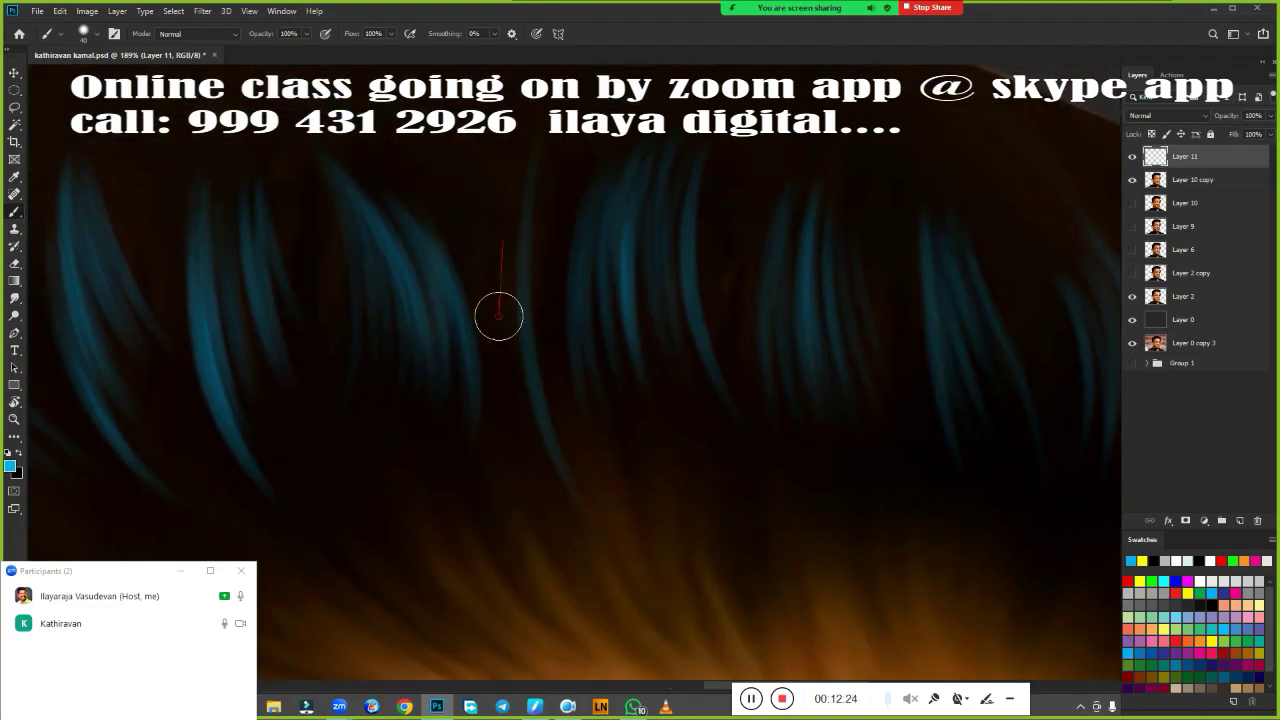
drag(500, 270, 550, 470)
drag(565, 205, 534, 306)
drag(590, 260, 545, 500)
scroll(551, 529, down, 3)
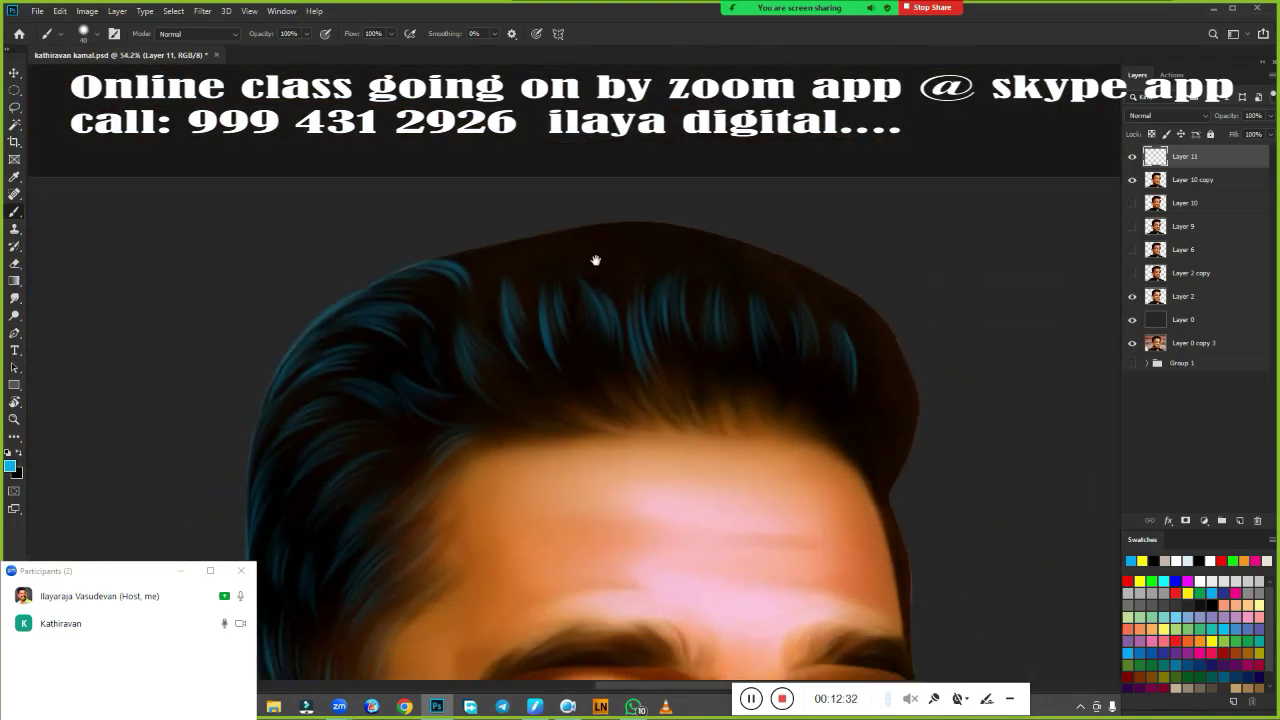
Paint blue strands along the top edge of the hair.
scroll(594, 263, up, 2)
drag(594, 263, 747, 402)
scroll(747, 402, up, 3)
drag(306, 286, 780, 172)
drag(420, 290, 900, 185)
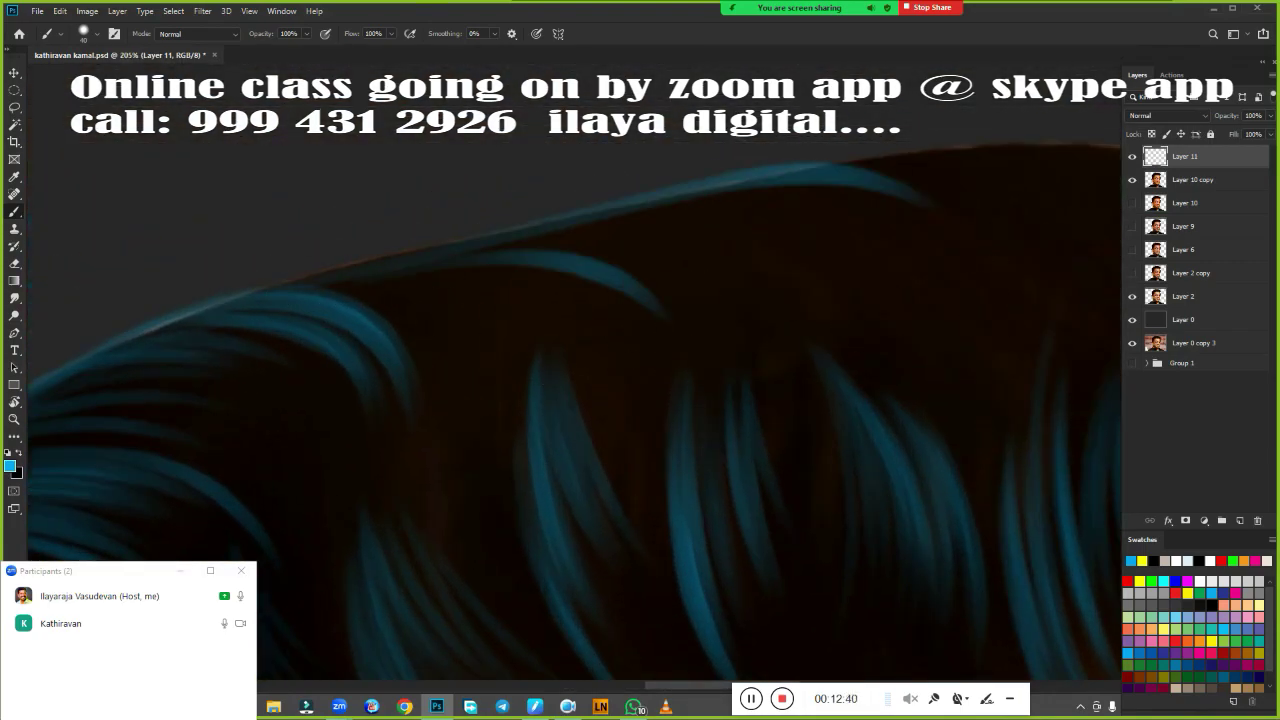
mouse_move(480, 270)
mouse_down()
mouse_move(670, 240)
mouse_move(771, 271)
mouse_up()
mouse_move(370, 340)
mouse_down()
mouse_move(514, 294)
mouse_move(400, 380)
mouse_up()
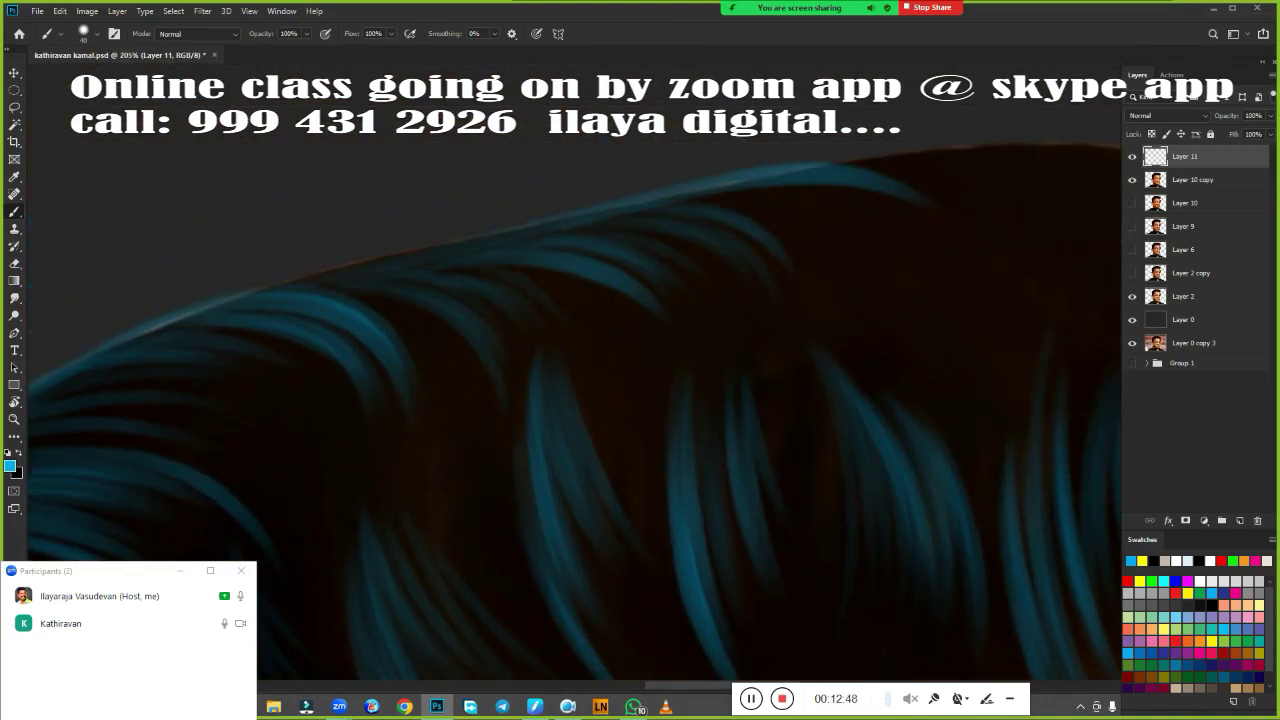
drag(480, 320, 435, 470)
Paint blue strands along the crown and the upper hair edge, plus a few small marks.
drag(1000, 300, 600, 360)
drag(560, 230, 743, 291)
drag(800, 230, 686, 254)
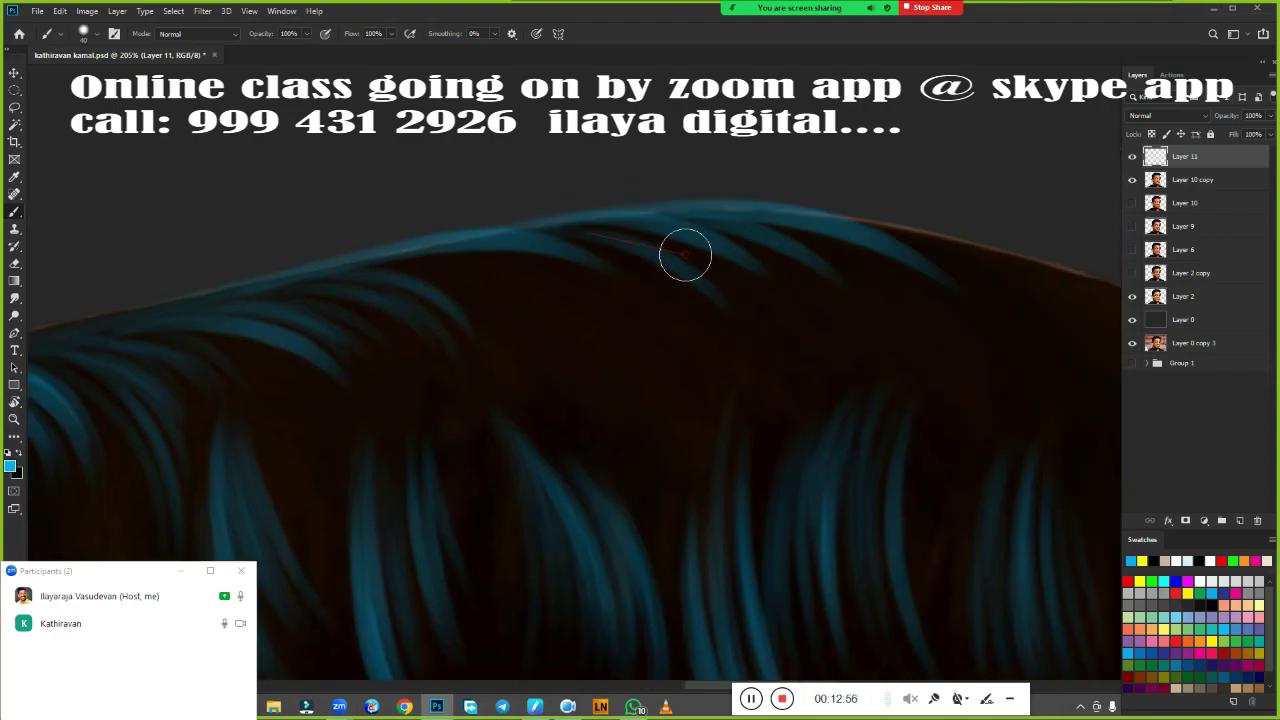
mouse_move(600, 300)
mouse_down()
mouse_move(724, 209)
mouse_move(600, 440)
mouse_up()
drag(900, 380, 300, 390)
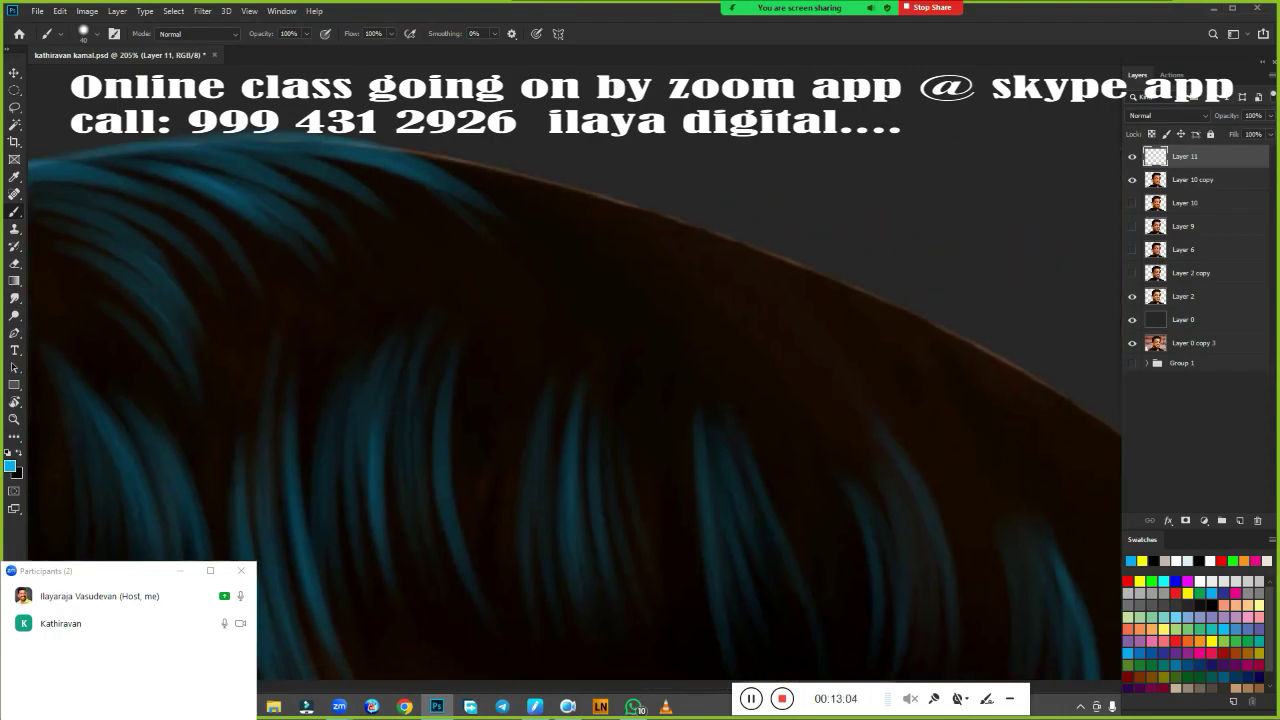
drag(500, 190, 701, 373)
mouse_move(612, 222)
mouse_down()
mouse_move(820, 349)
mouse_move(912, 345)
mouse_up()
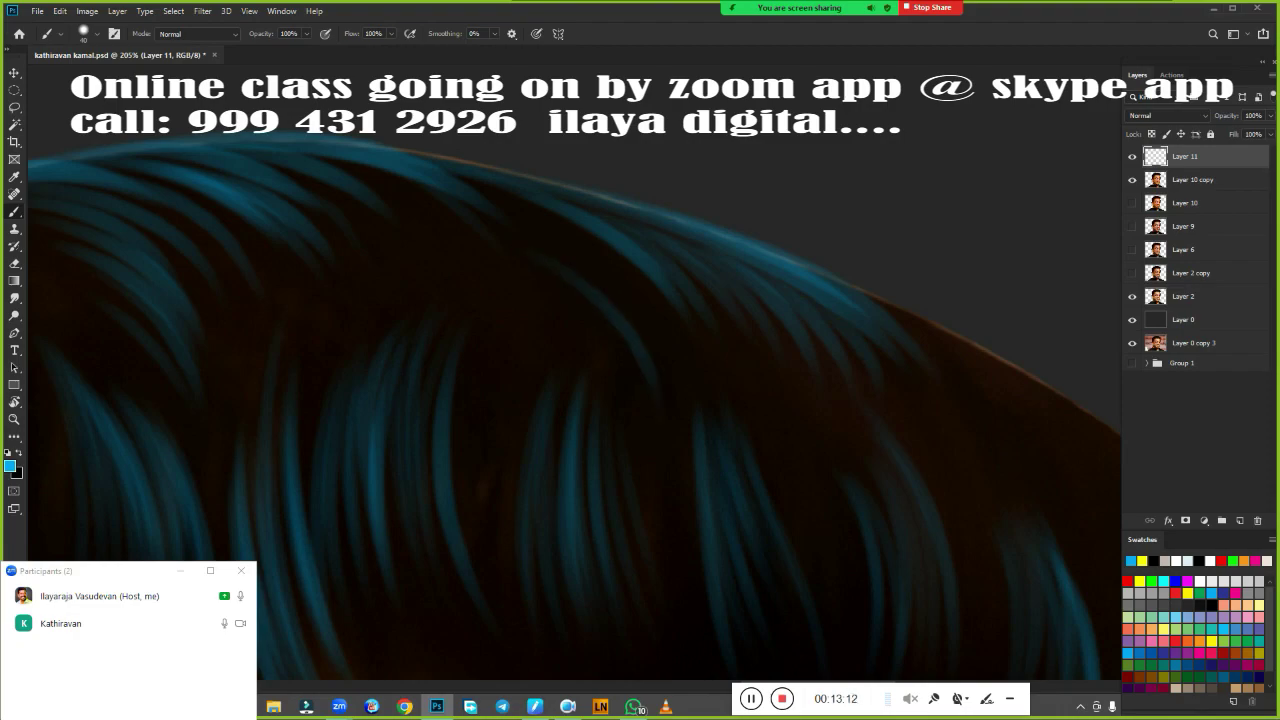
drag(595, 270, 655, 462)
drag(786, 443, 530, 650)
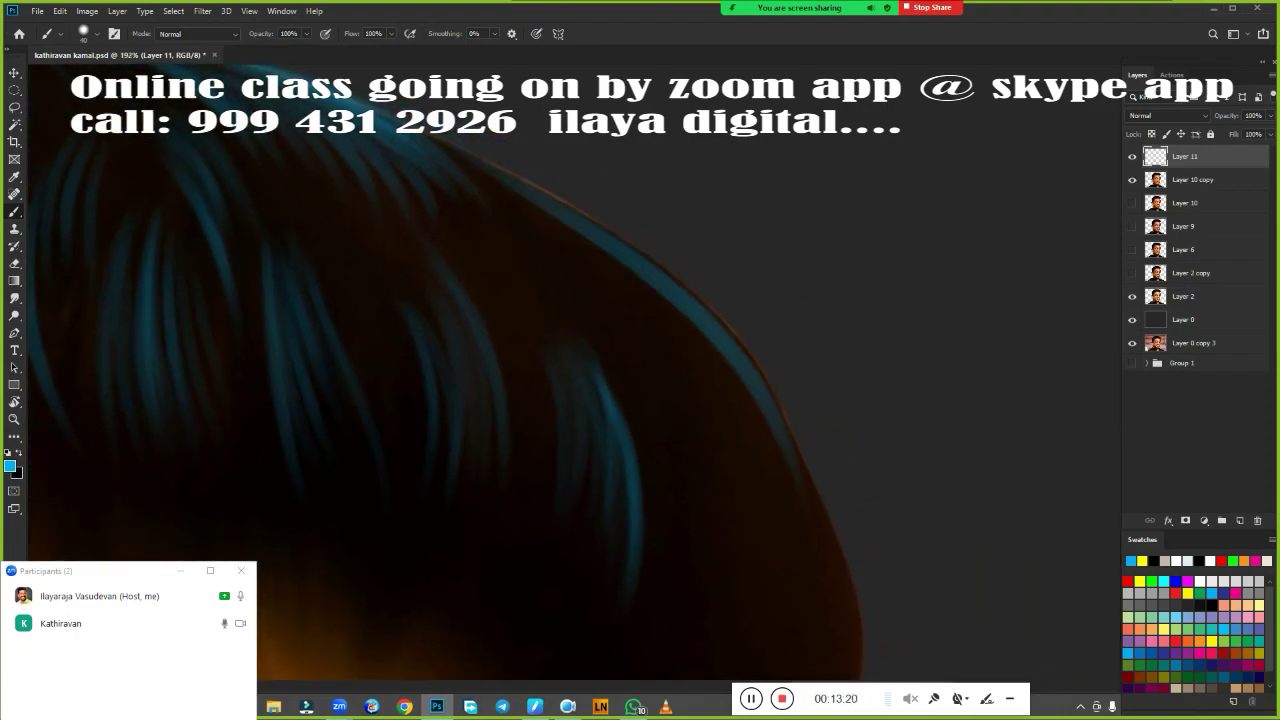
drag(520, 182, 720, 340)
drag(554, 224, 680, 380)
drag(680, 290, 720, 440)
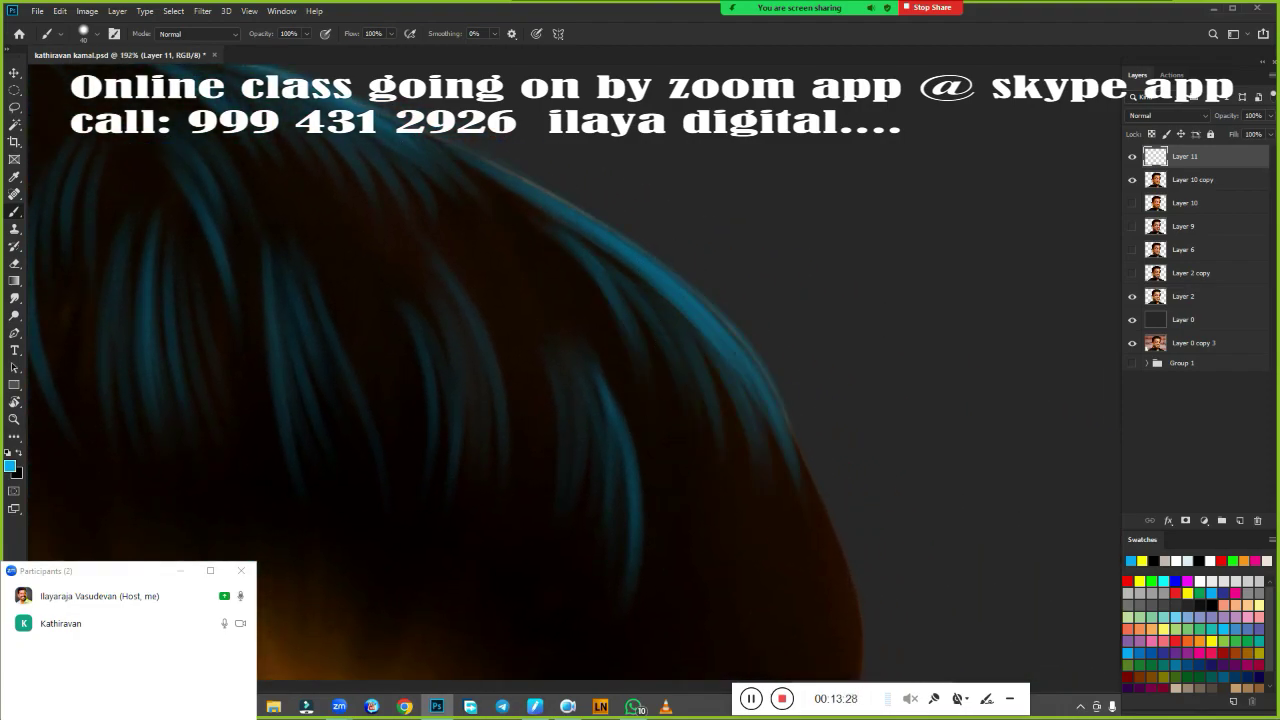
Paint blue strands down the side hair edge and its curl beside the face.
drag(600, 560, 520, 160)
scroll(566, 458, up, 1)
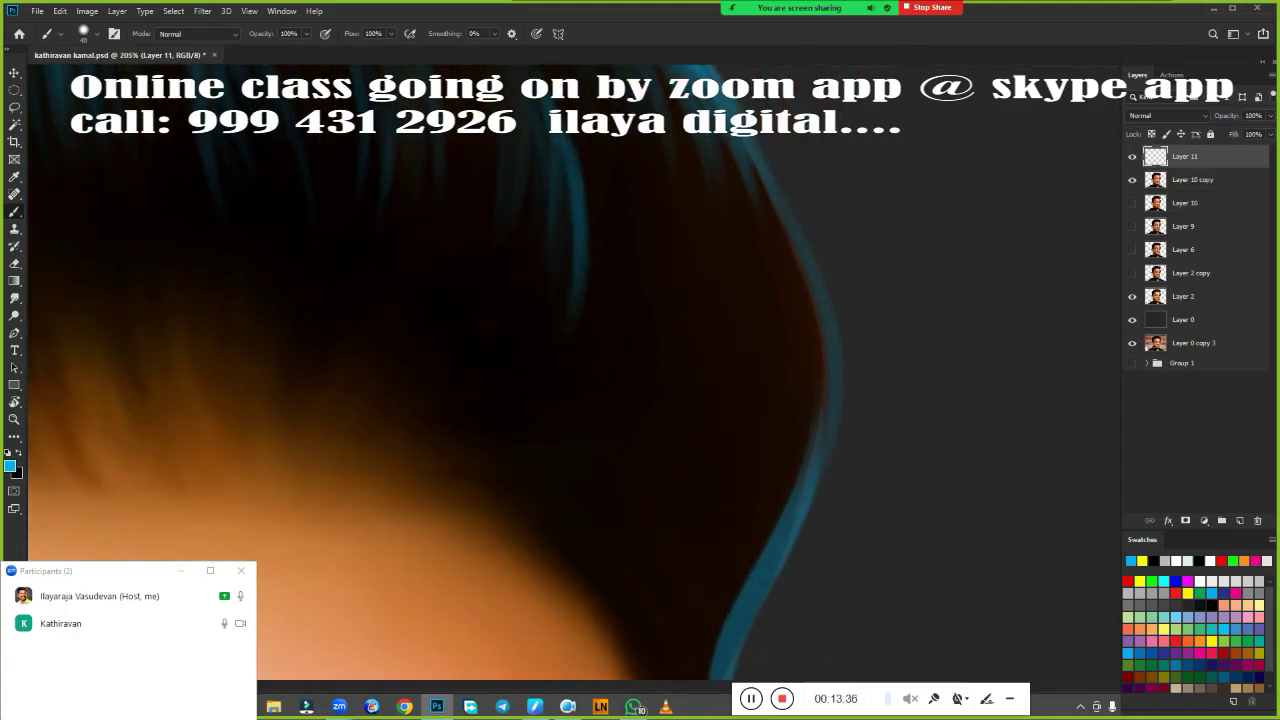
mouse_move(666, 442)
mouse_down()
mouse_move(560, 400)
mouse_move(497, 300)
mouse_up()
mouse_move(503, 431)
mouse_down()
mouse_move(680, 503)
mouse_move(560, 580)
mouse_up()
drag(466, 423, 466, 603)
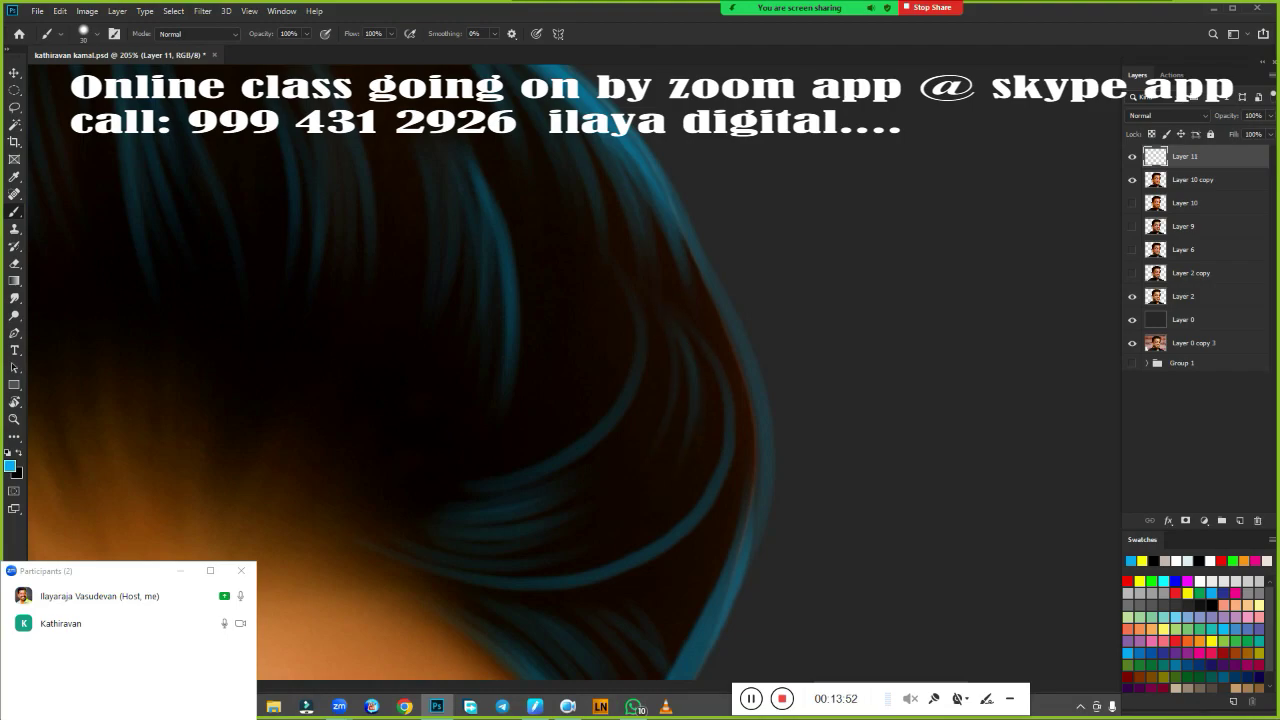
drag(663, 331, 760, 545)
drag(640, 420, 760, 550)
drag(585, 250, 675, 450)
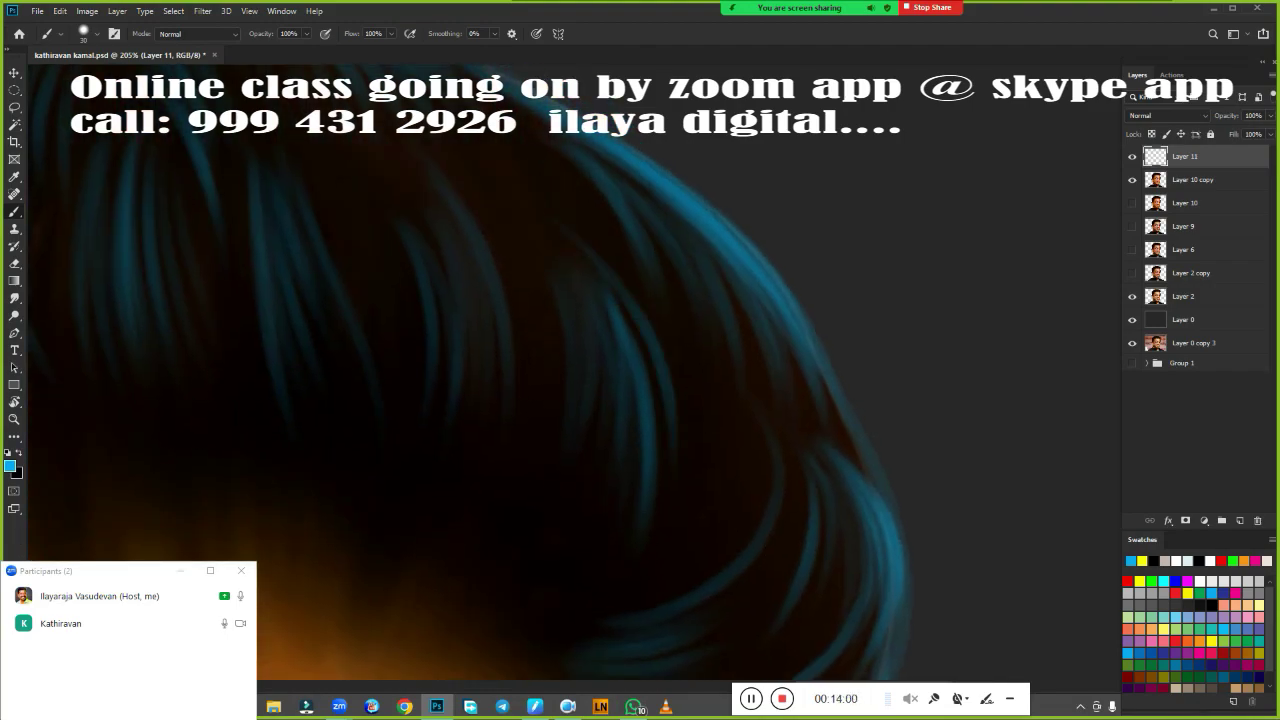
drag(600, 275, 710, 520)
Zoom and pan to bring the forehead and eyebrows into view.
scroll(598, 277, down, 1)
drag(720, 286, 560, 291)
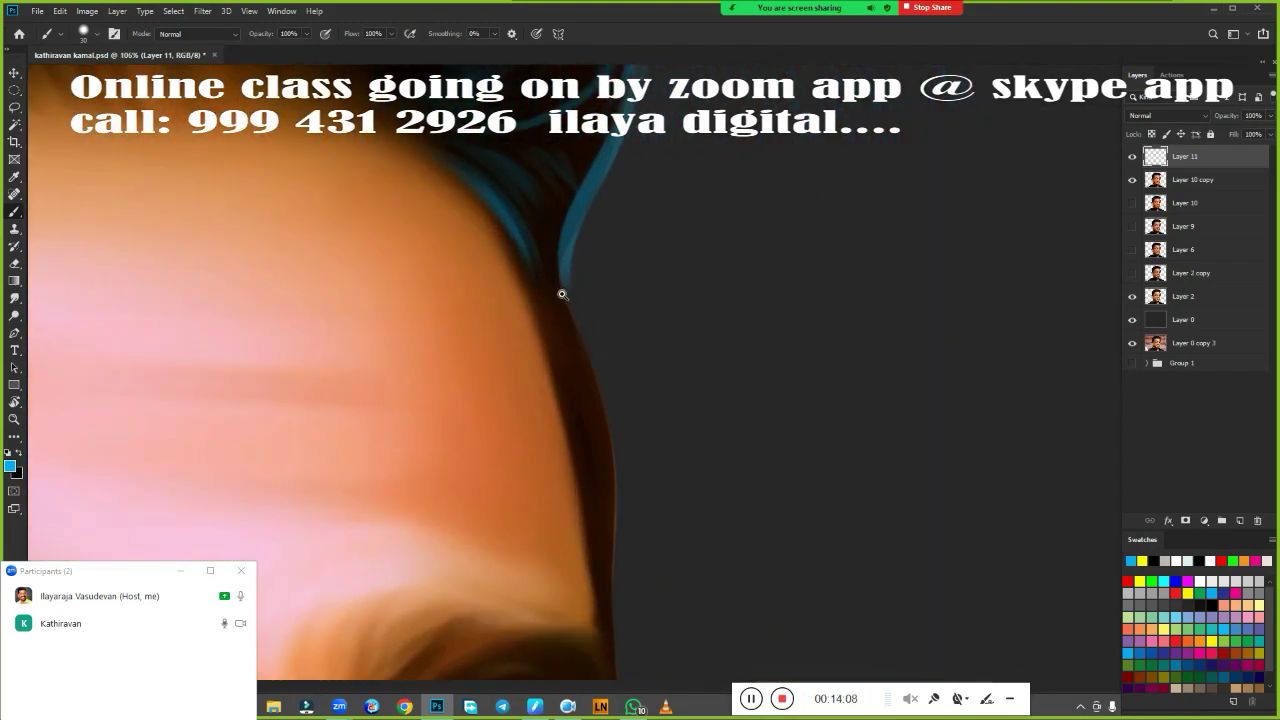
scroll(757, 346, down, 3)
drag(757, 346, 752, 191)
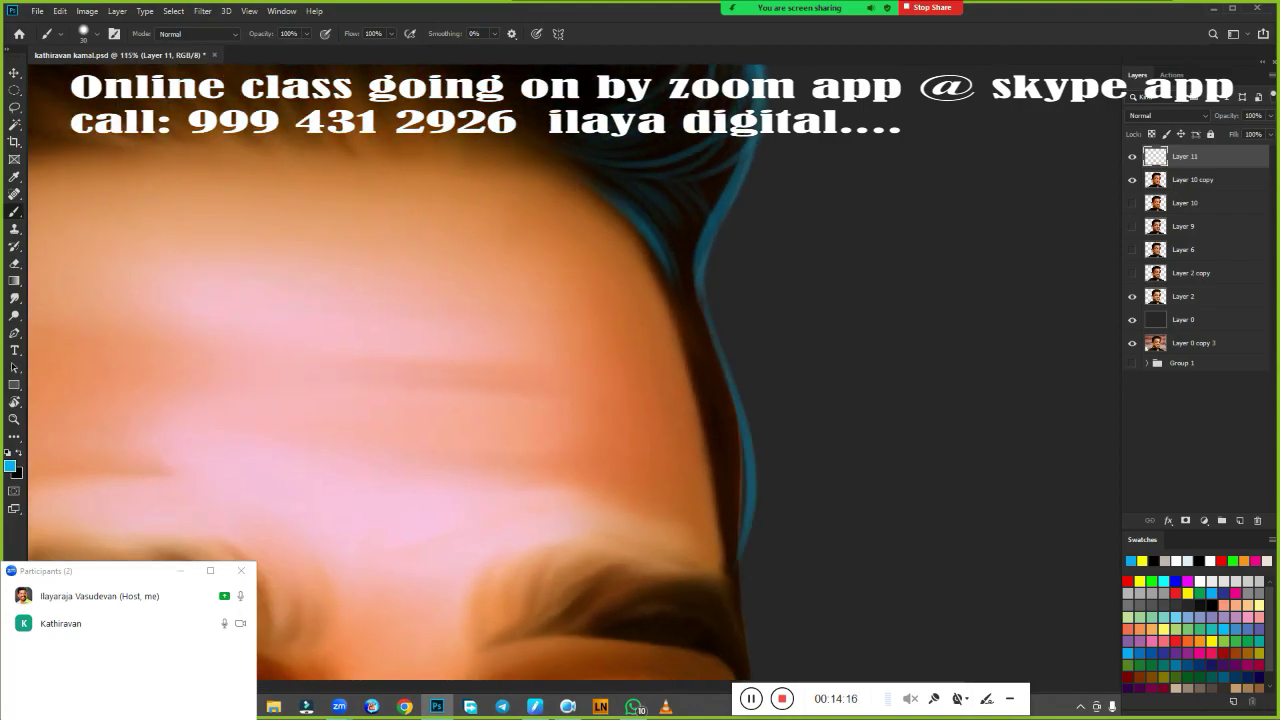
scroll(714, 186, up, 2)
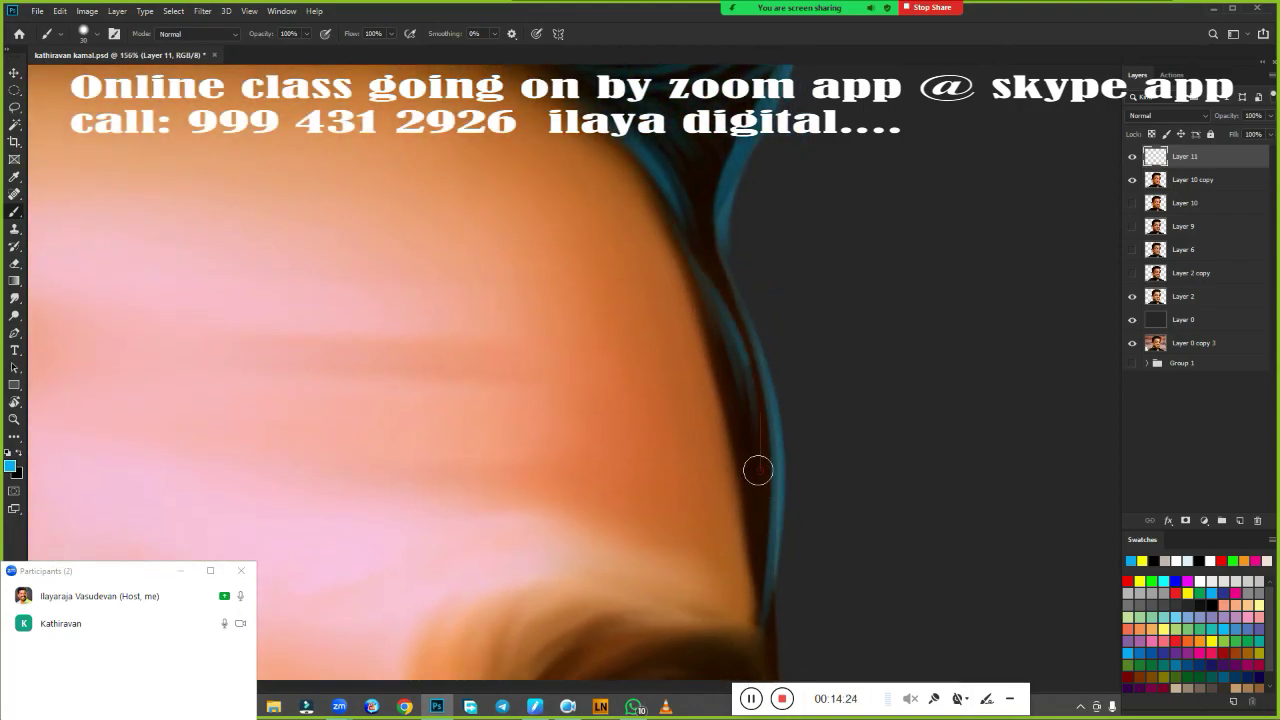
scroll(793, 480, down, 2)
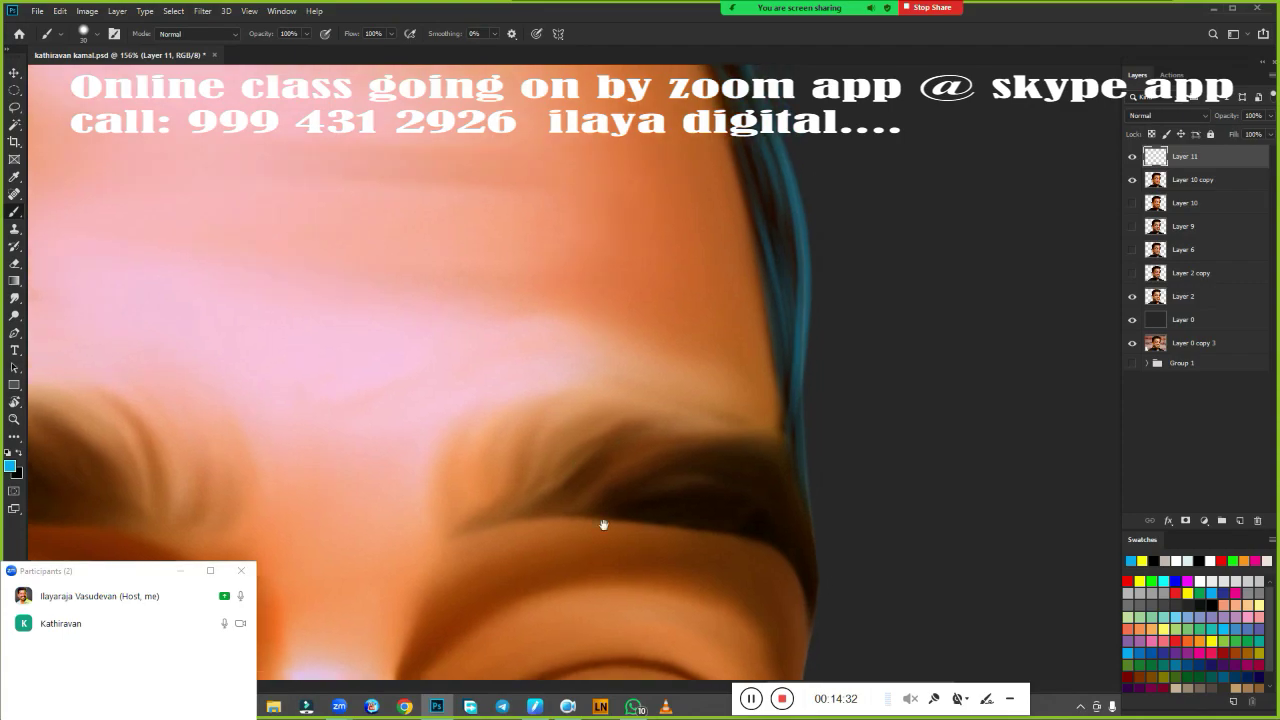
scroll(883, 469, up, 2)
Paint blue strands along the forehead hairline, curving up into the hair.
drag(387, 365, 697, 449)
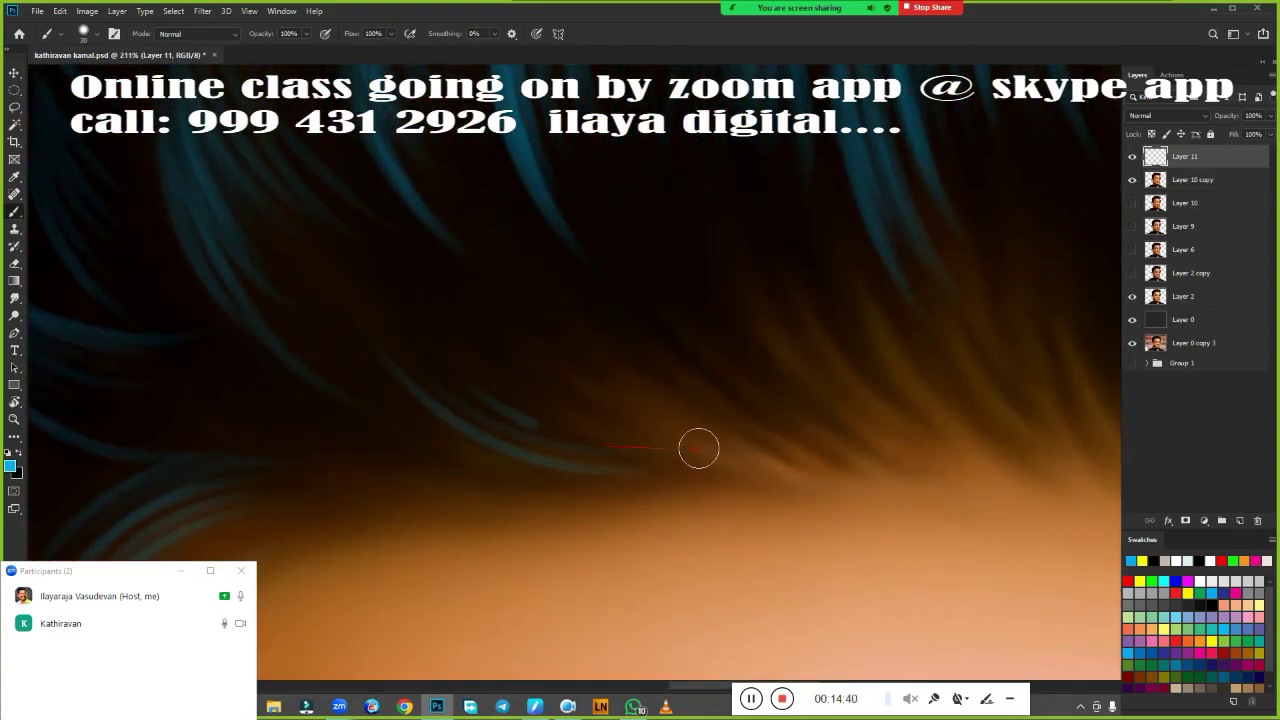
drag(460, 406, 780, 434)
drag(538, 386, 706, 460)
drag(432, 424, 712, 505)
drag(347, 484, 597, 414)
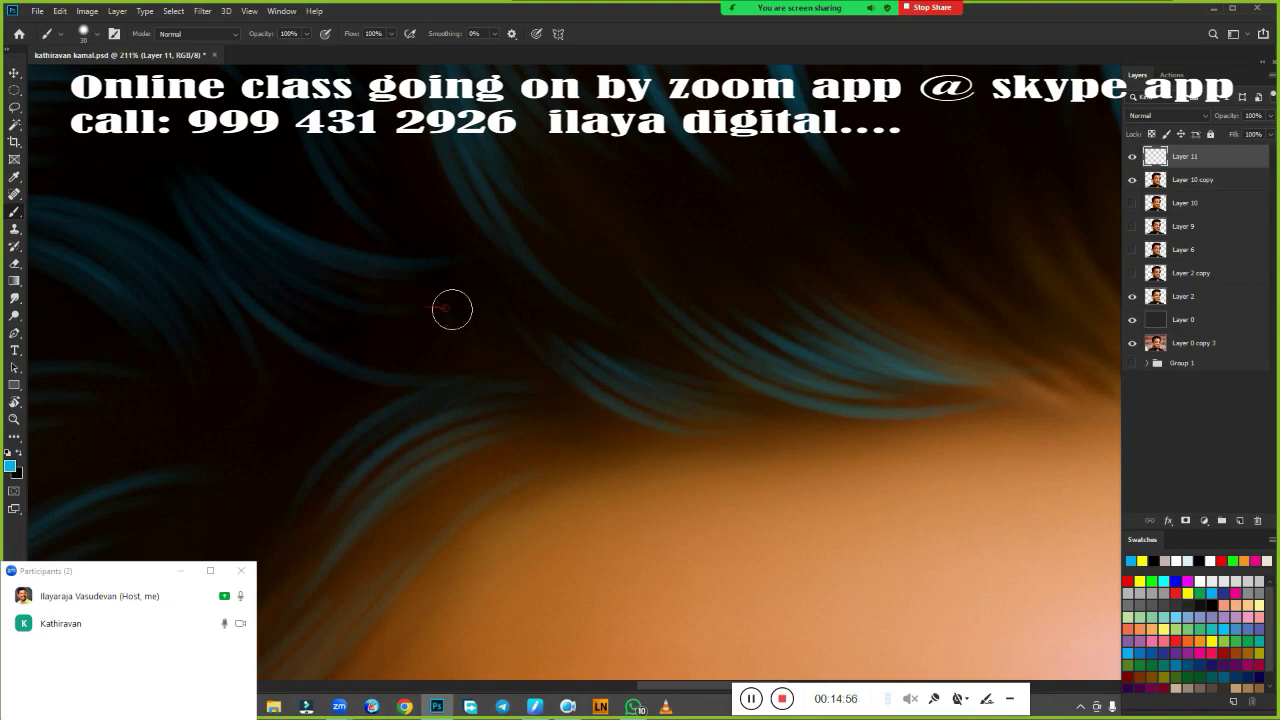
mouse_move(943, 387)
mouse_down()
mouse_move(593, 487)
mouse_move(500, 403)
mouse_move(530, 300)
mouse_up()
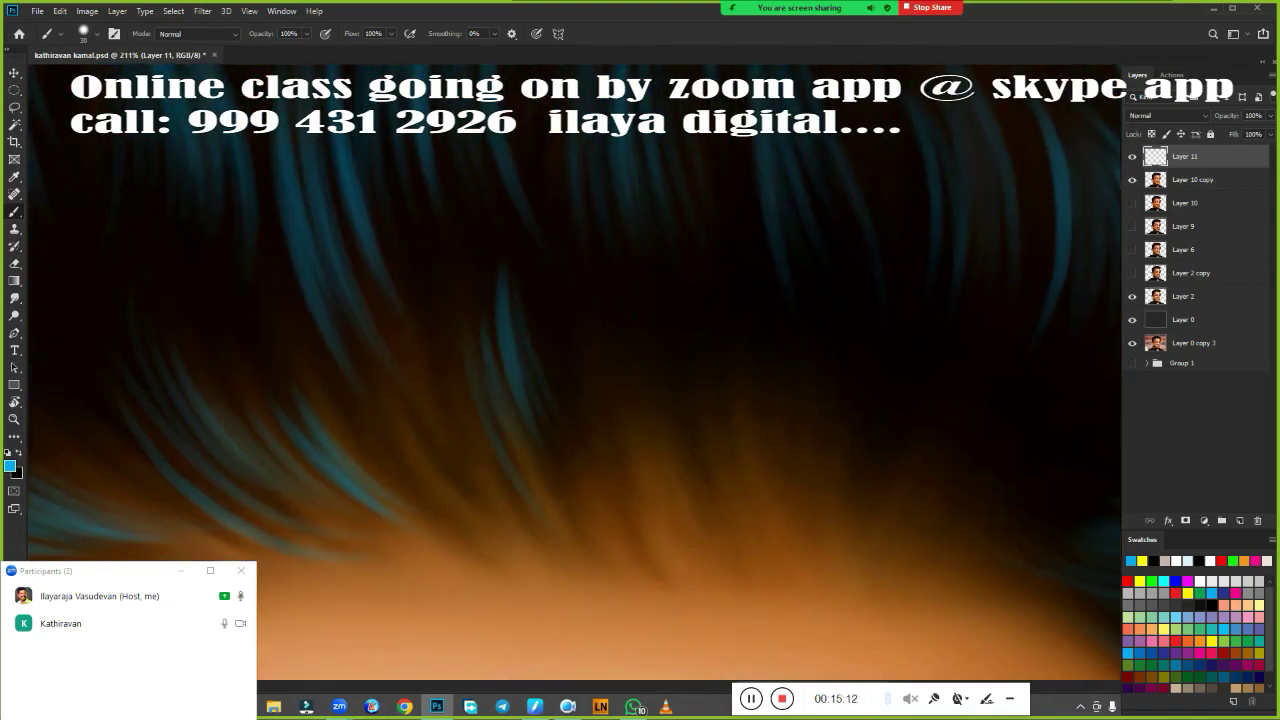
mouse_move(500, 360)
mouse_down()
mouse_move(465, 515)
mouse_move(517, 508)
mouse_up()
mouse_move(450, 480)
mouse_down()
mouse_move(580, 460)
mouse_move(745, 405)
mouse_up()
drag(590, 455, 760, 350)
drag(650, 368, 850, 335)
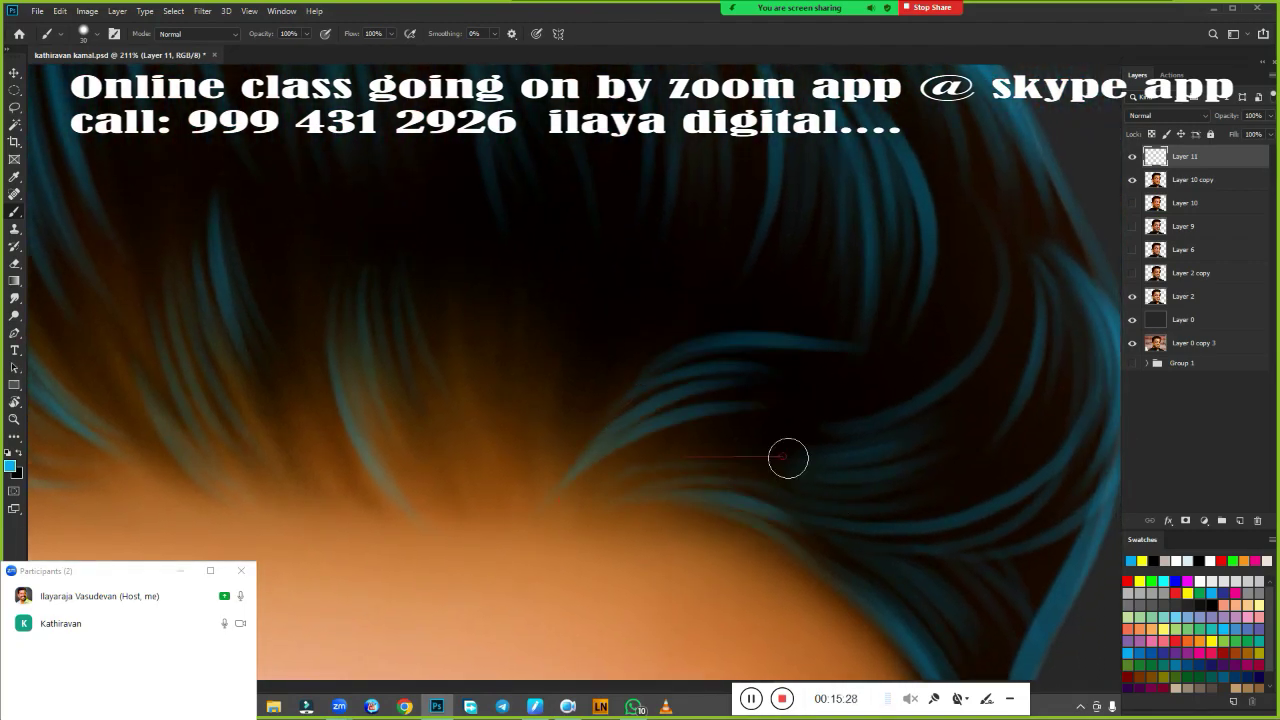
Move to the head's right edge and shrink the brush for finer strands.
drag(786, 457, 846, 517)
scroll(833, 385, down, 3)
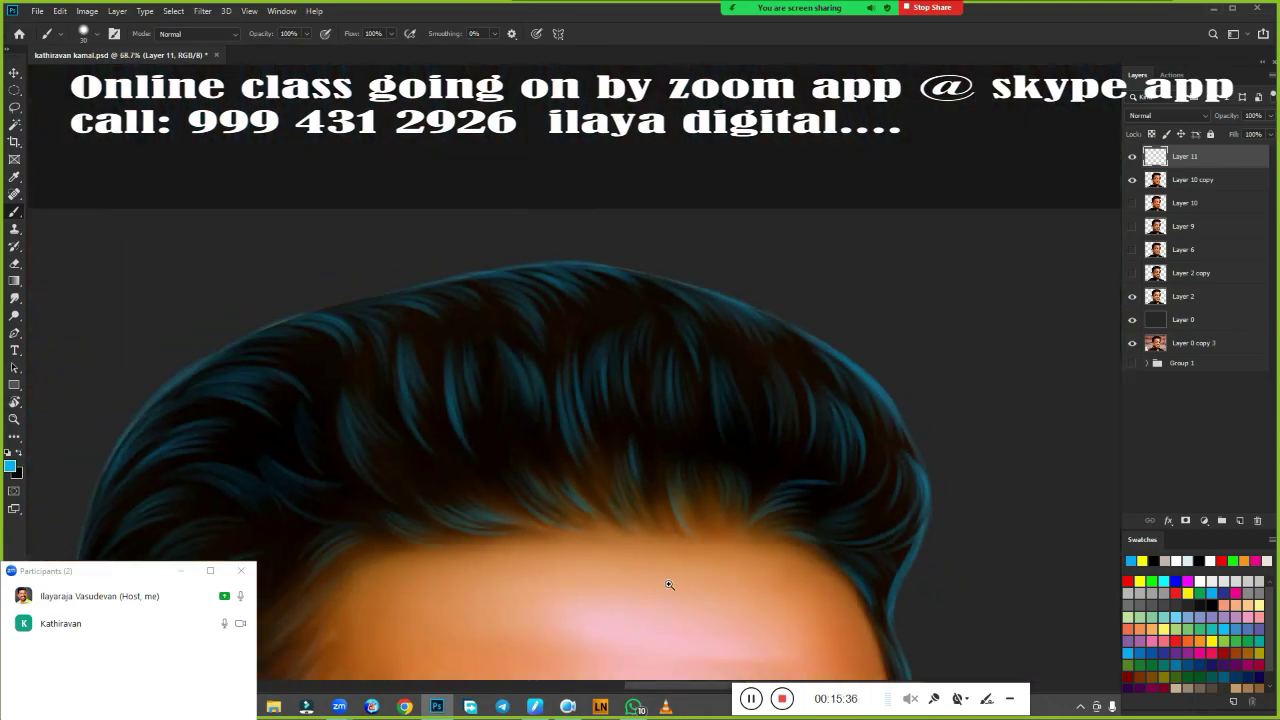
scroll(833, 385, up, 2)
drag(563, 471, 600, 501)
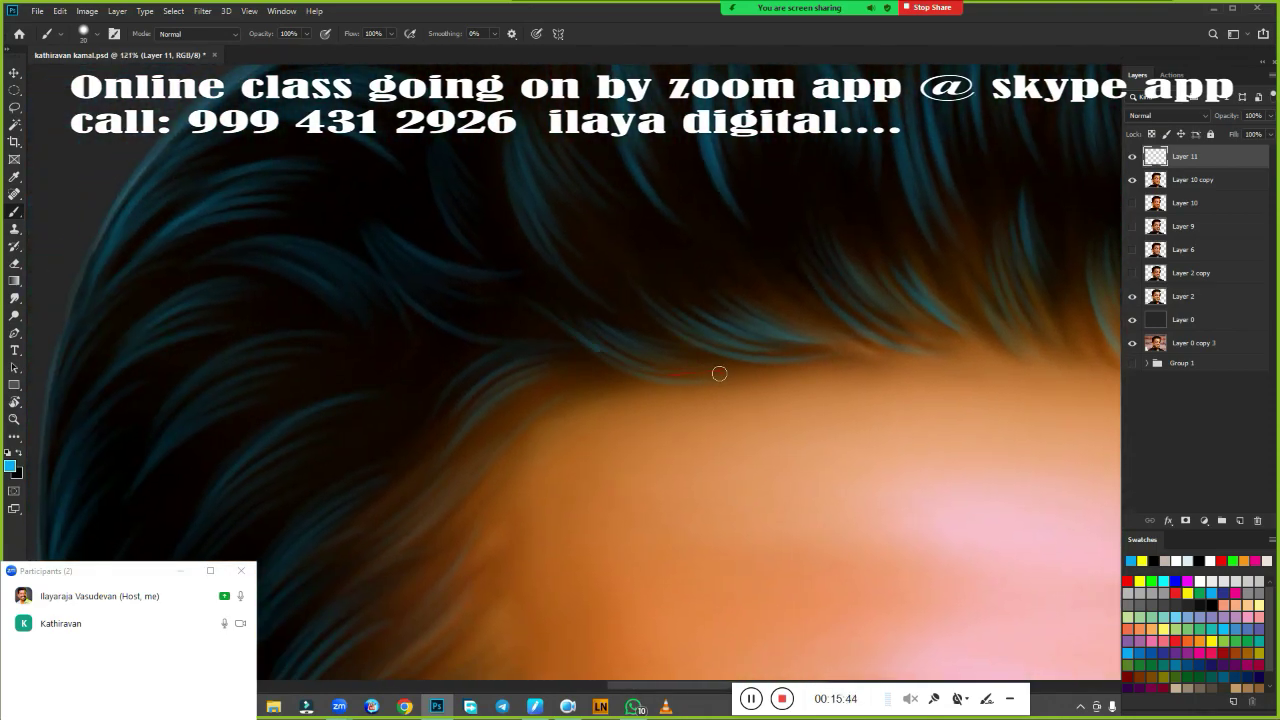
drag(719, 373, 566, 362)
mouse_move(488, 302)
mouse_down()
mouse_move(757, 443)
mouse_move(743, 472)
mouse_up()
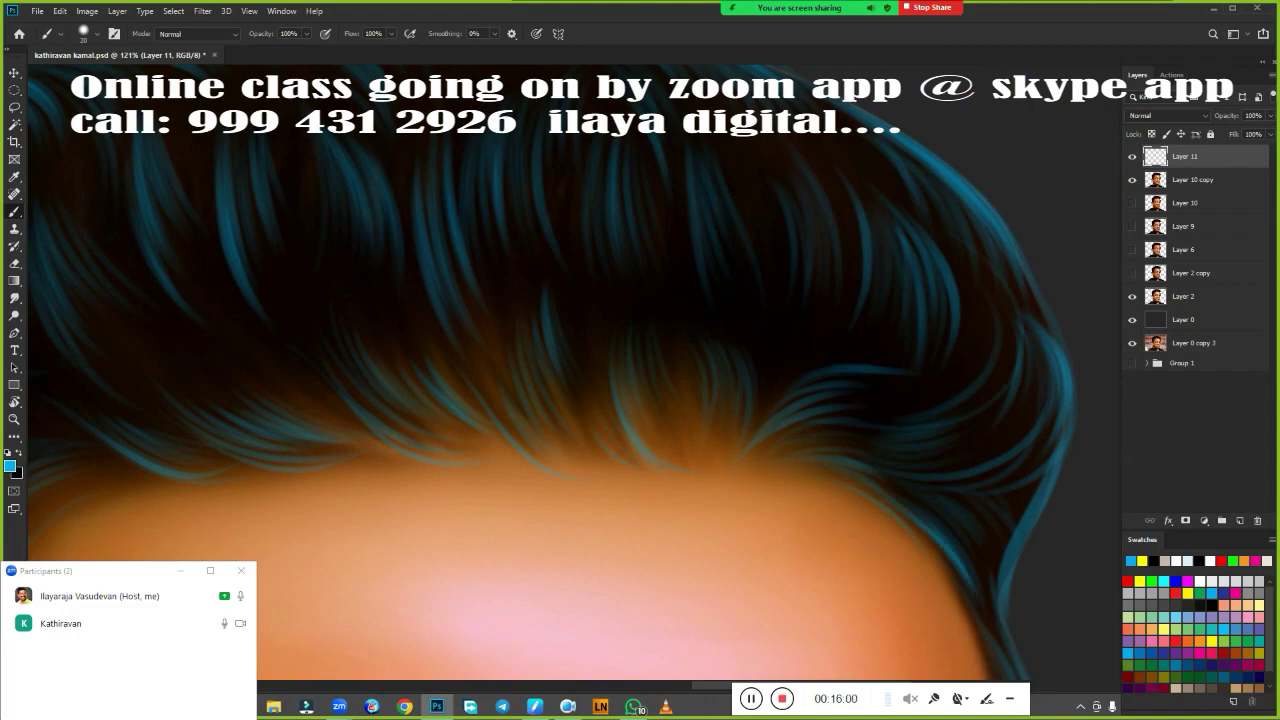
scroll(847, 427, down, 5)
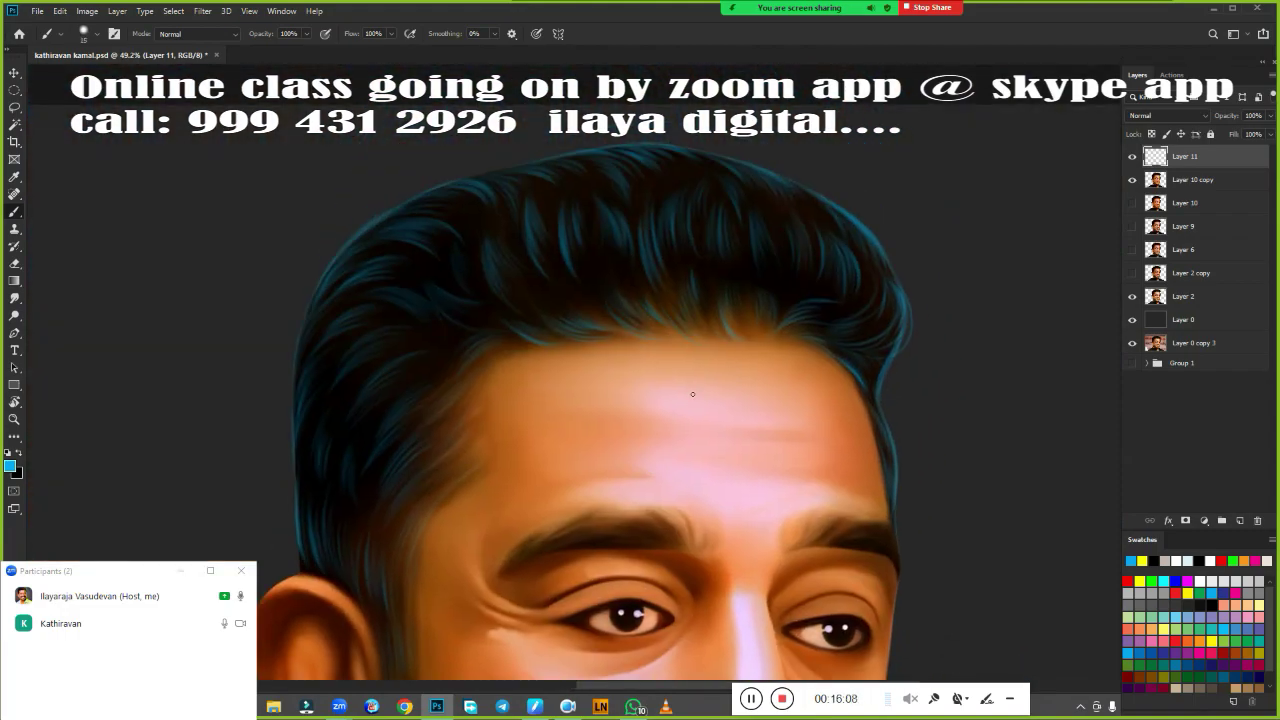
key(bracketleft)
Zoom and pan across the hair to inspect the new strands.
scroll(692, 394, up, 5)
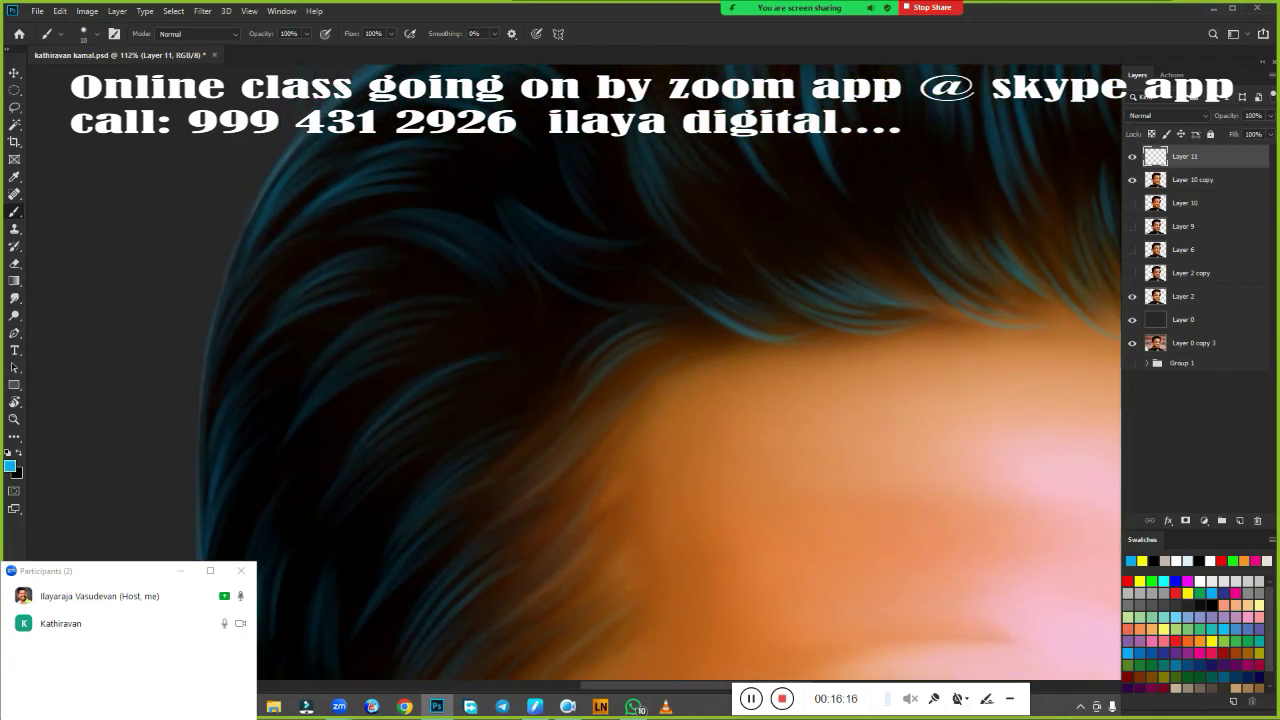
scroll(623, 380, down, 3)
scroll(623, 380, down, 1)
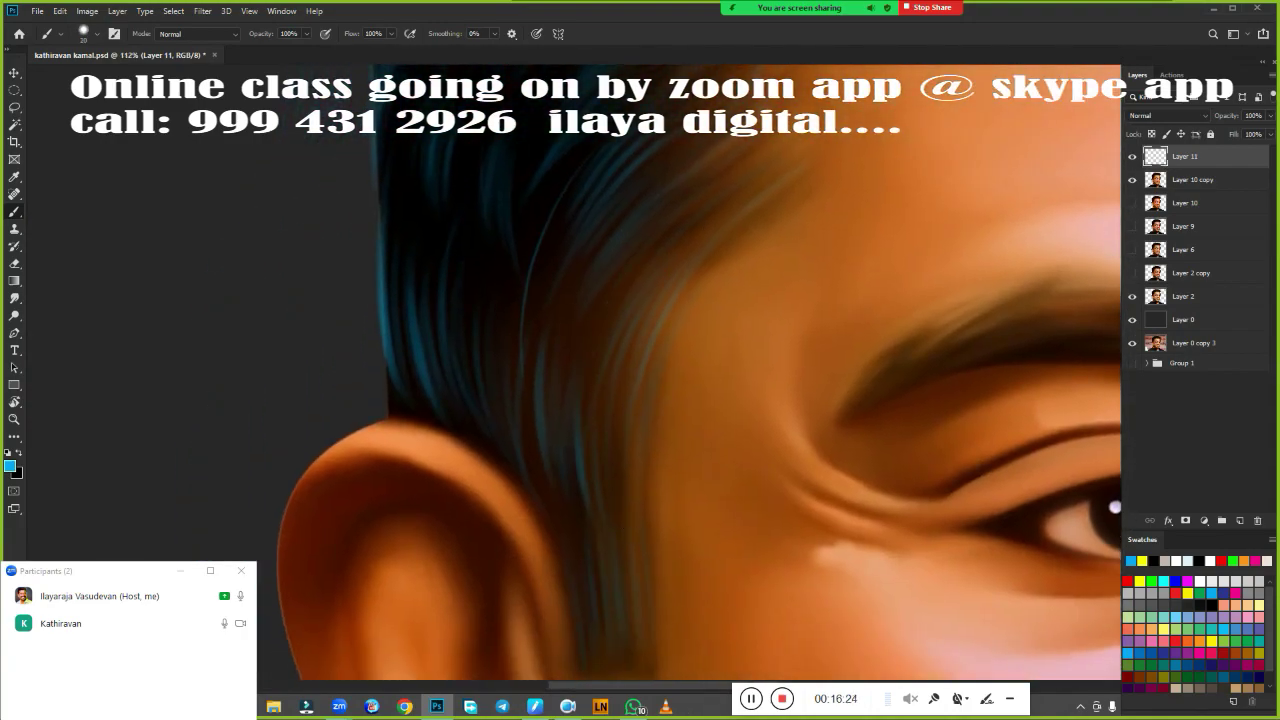
drag(562, 414, 608, 643)
scroll(386, 583, up, 3)
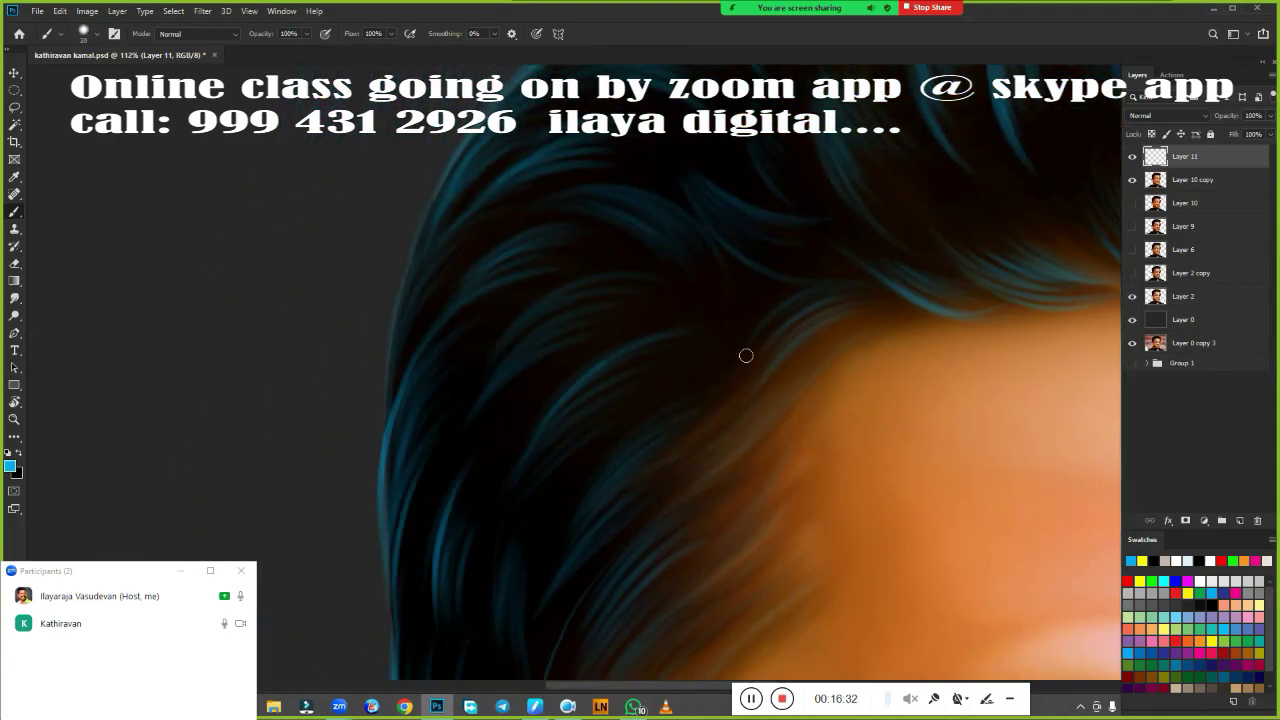
scroll(590, 473, up, 3)
drag(1100, 180, 923, 353)
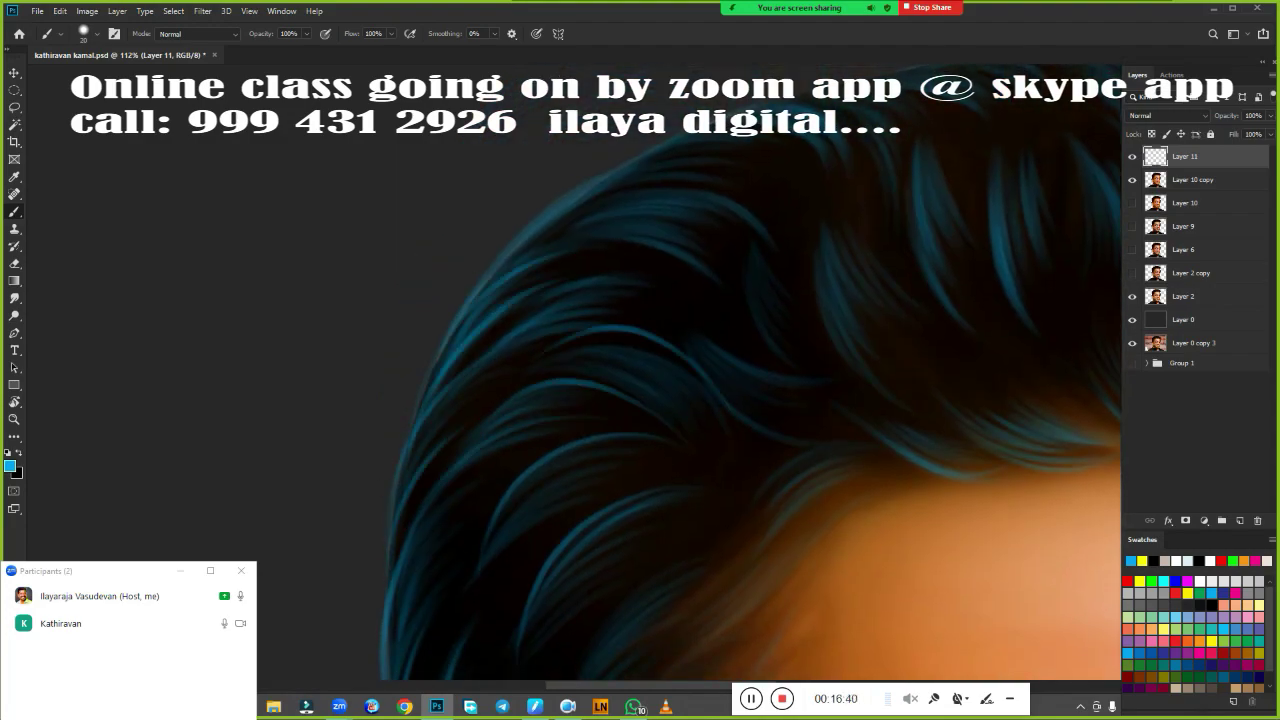
scroll(608, 263, down, 2)
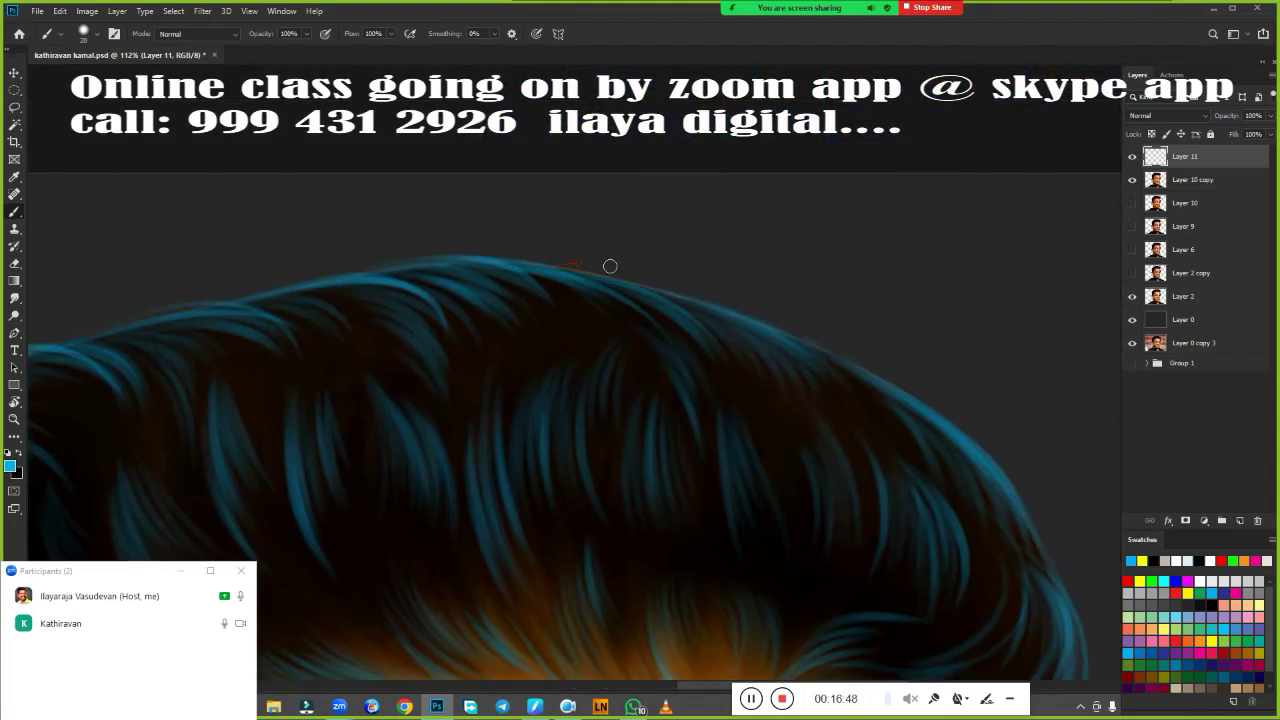
scroll(800, 290, down, 3)
scroll(909, 306, down, 3)
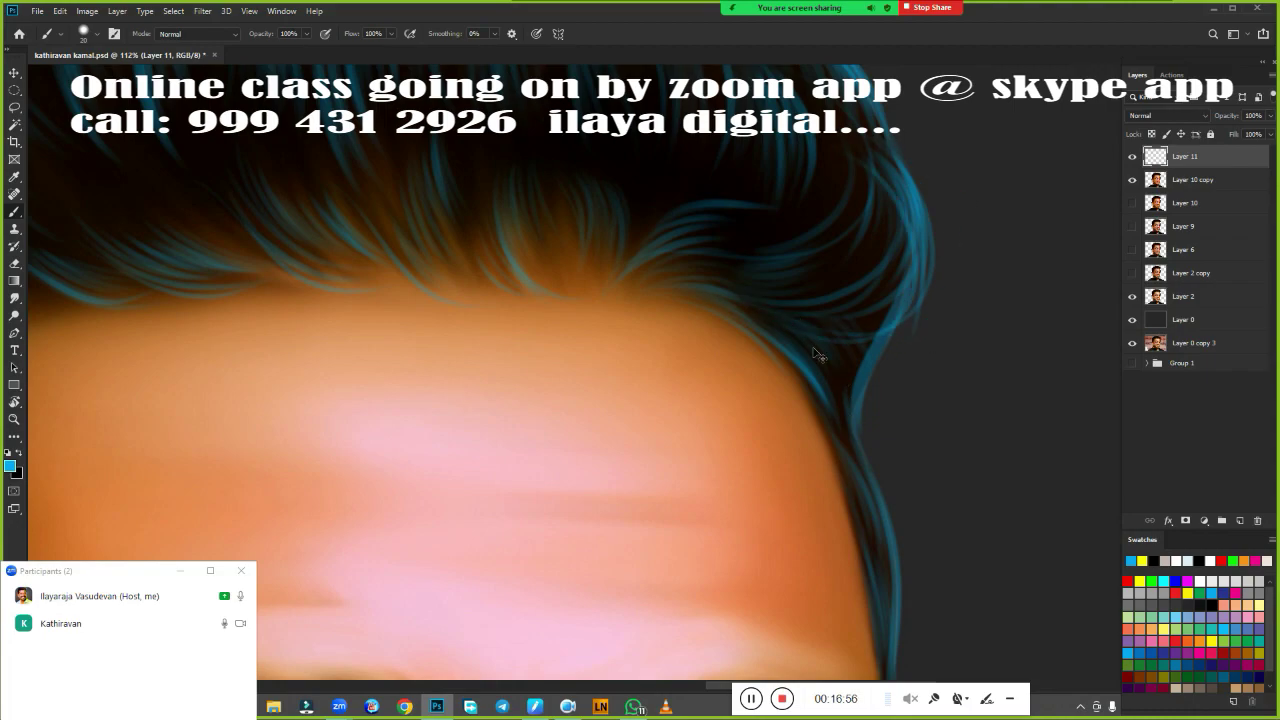
scroll(818, 354, down, 3)
scroll(855, 450, up, 8)
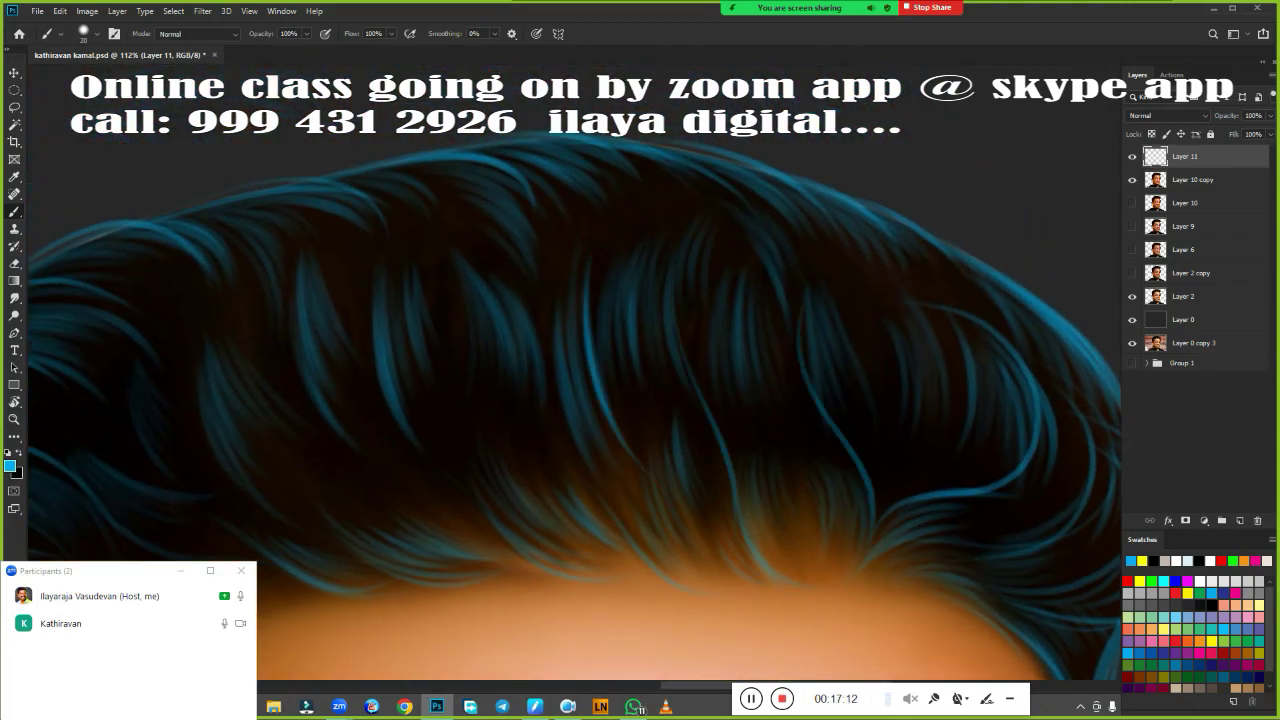
Pan to the left hair edge and forehead, then zoom out over the portrait.
scroll(802, 346, left, 3)
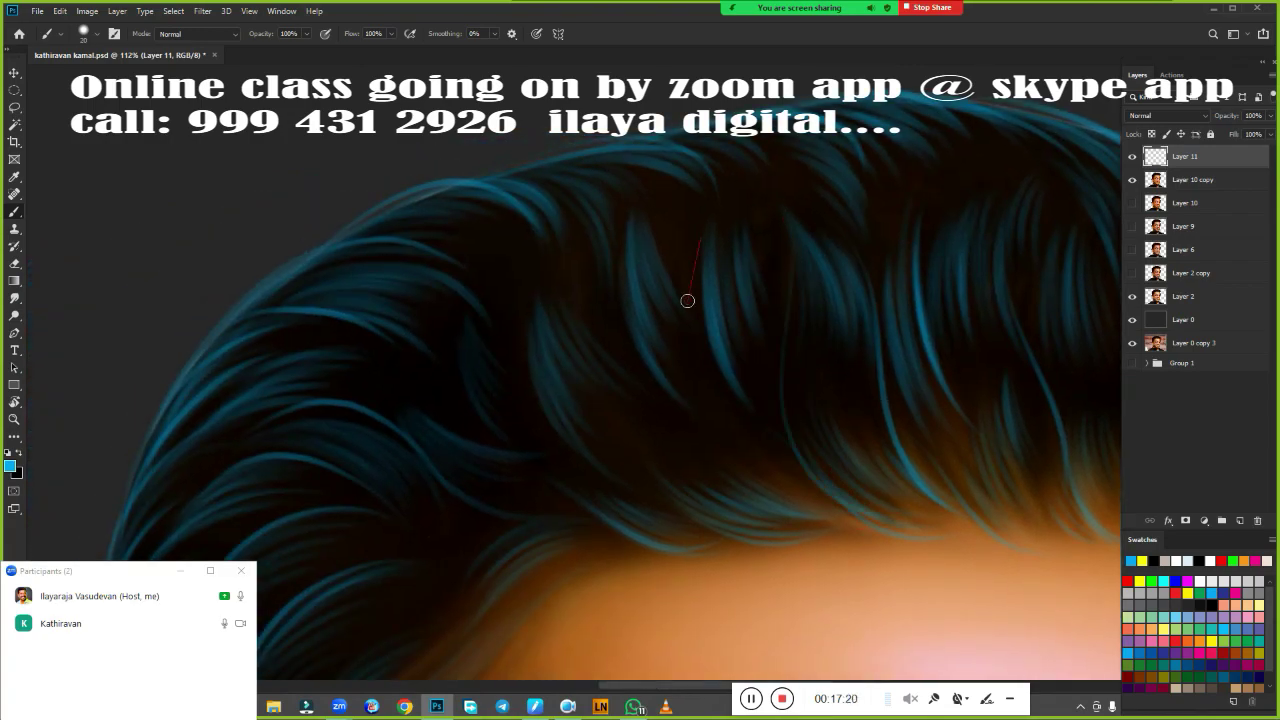
scroll(555, 358, left, 3)
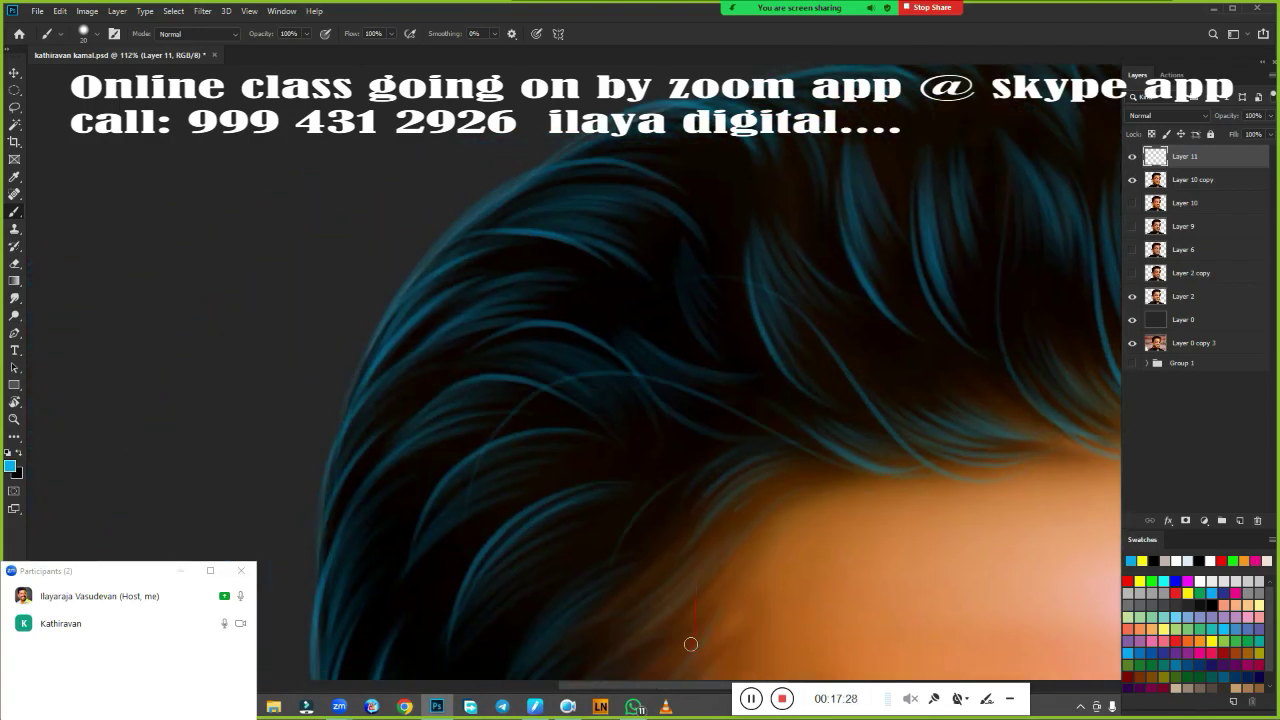
scroll(690, 644, down, 3)
scroll(660, 540, down, 3)
scroll(634, 443, up, 6)
scroll(617, 230, down, 1)
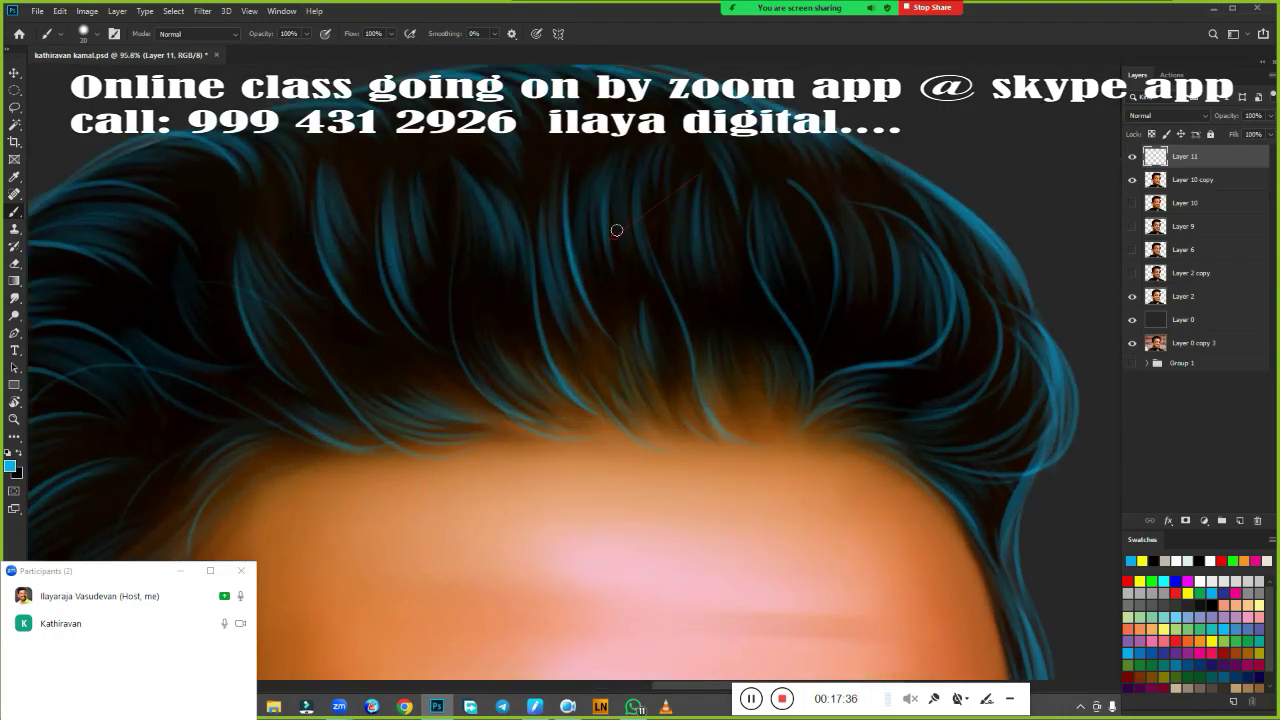
scroll(724, 441, up, 2)
scroll(834, 449, up, 1)
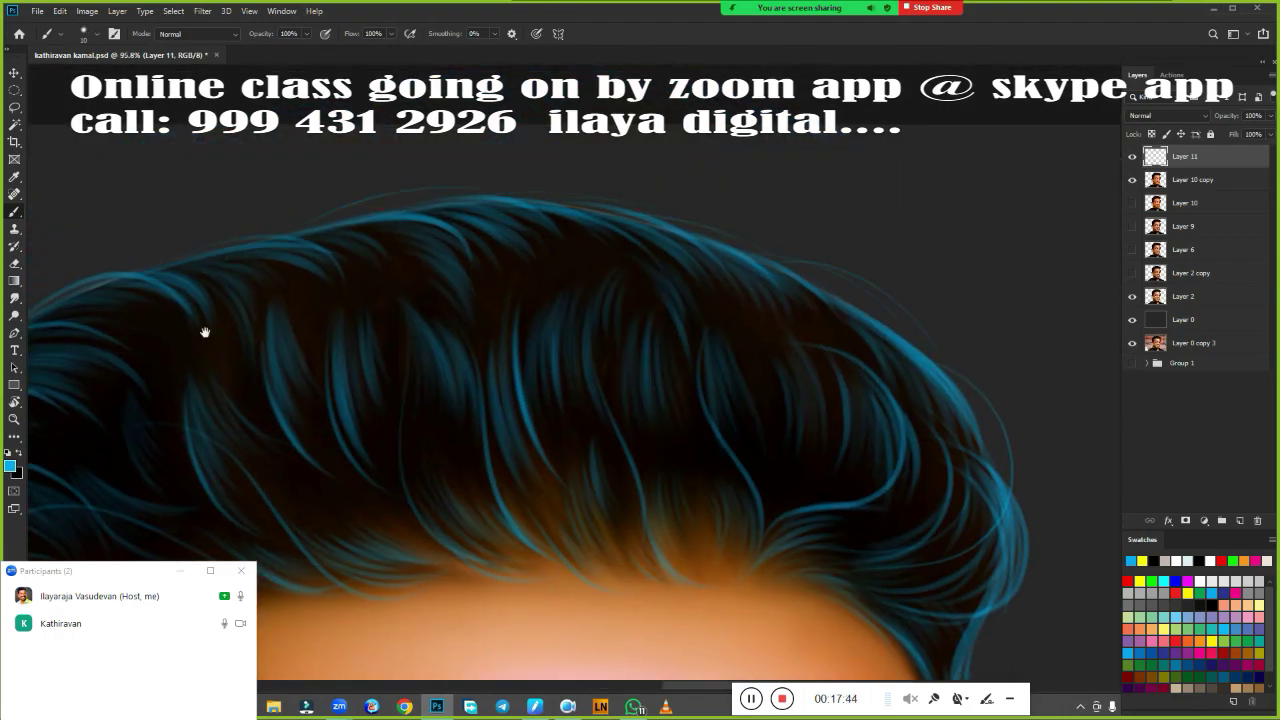
drag(204, 332, 601, 546)
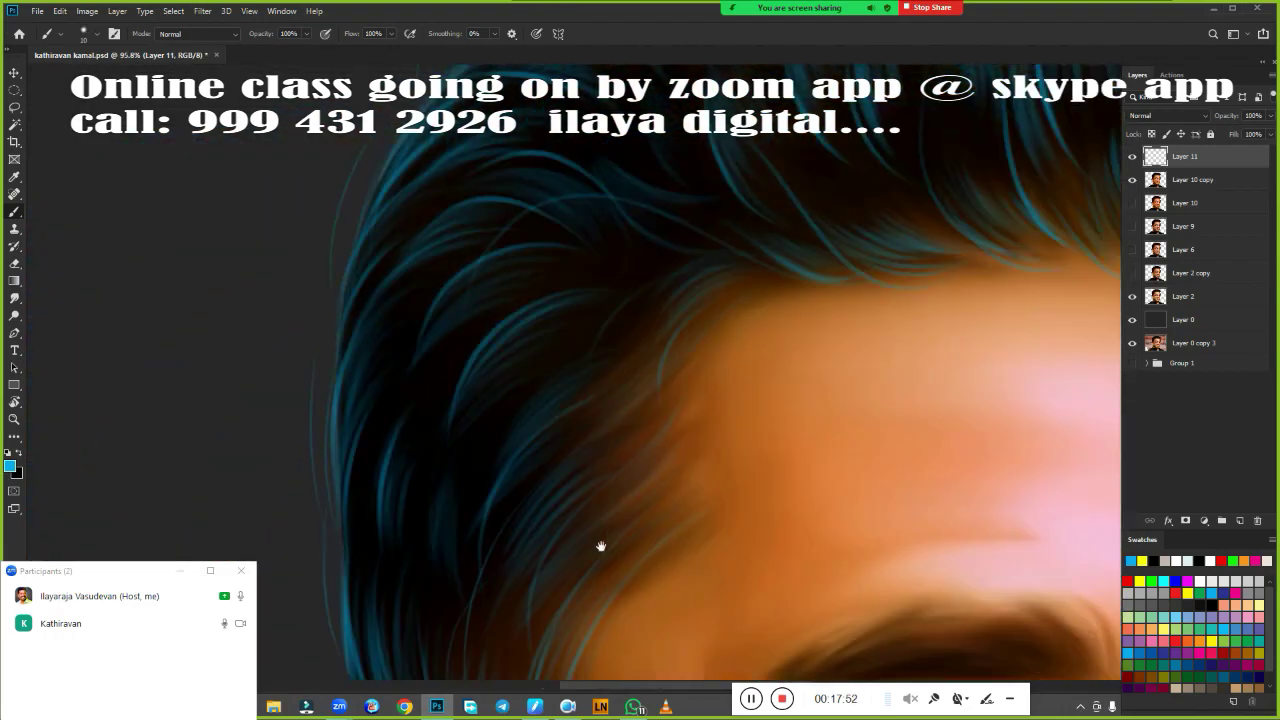
scroll(601, 546, up, 4)
scroll(601, 546, right, 3)
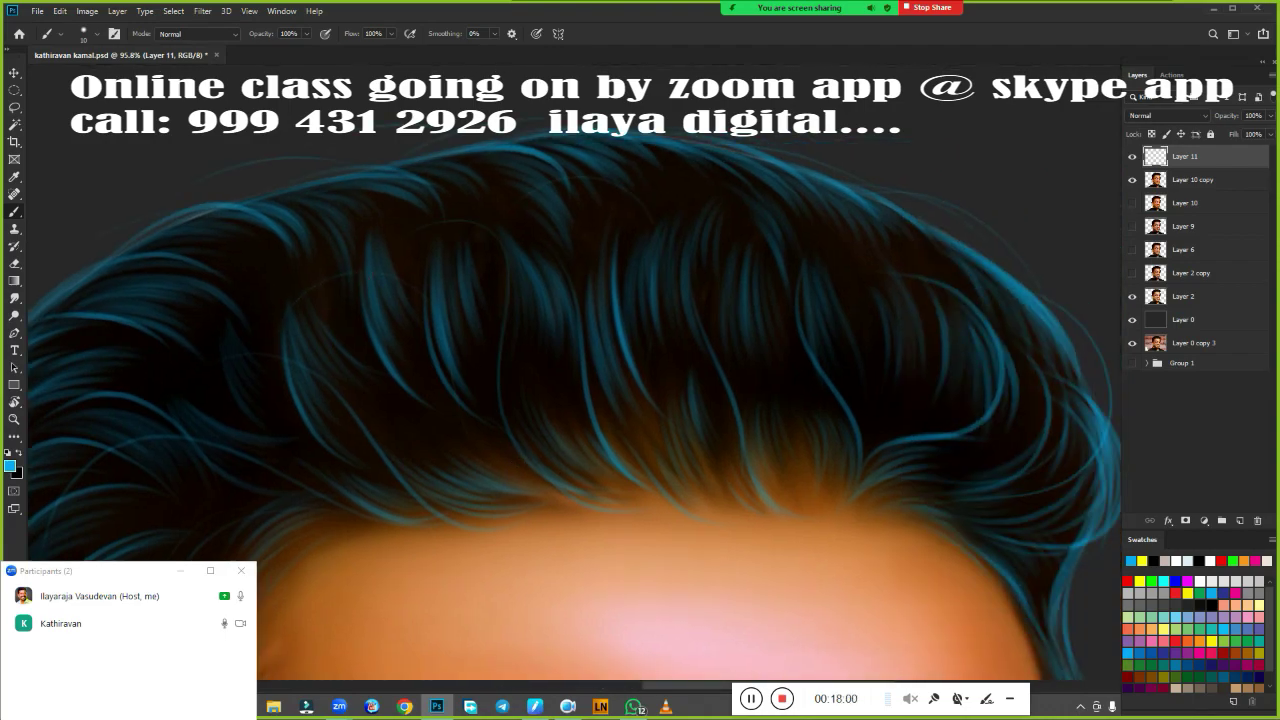
scroll(871, 447, down, 3)
scroll(837, 377, right, 3)
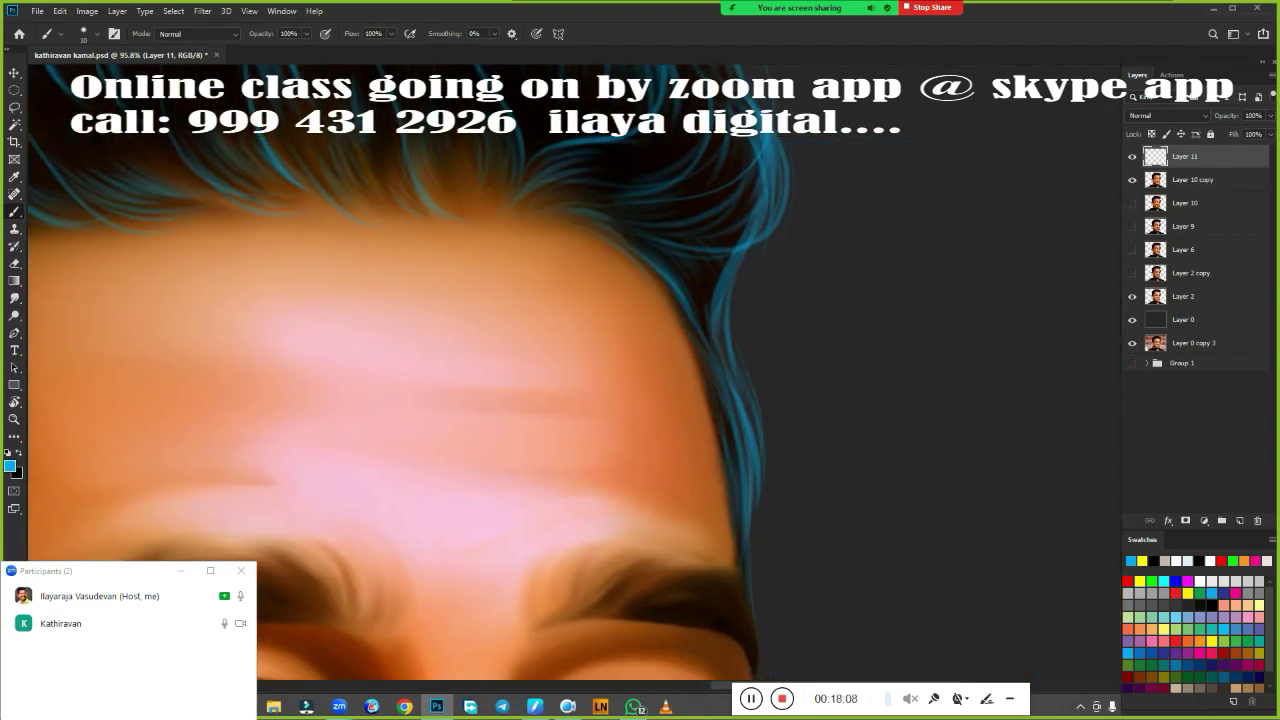
scroll(611, 397, down, 2)
scroll(697, 500, down, 2)
scroll(697, 500, down, 2)
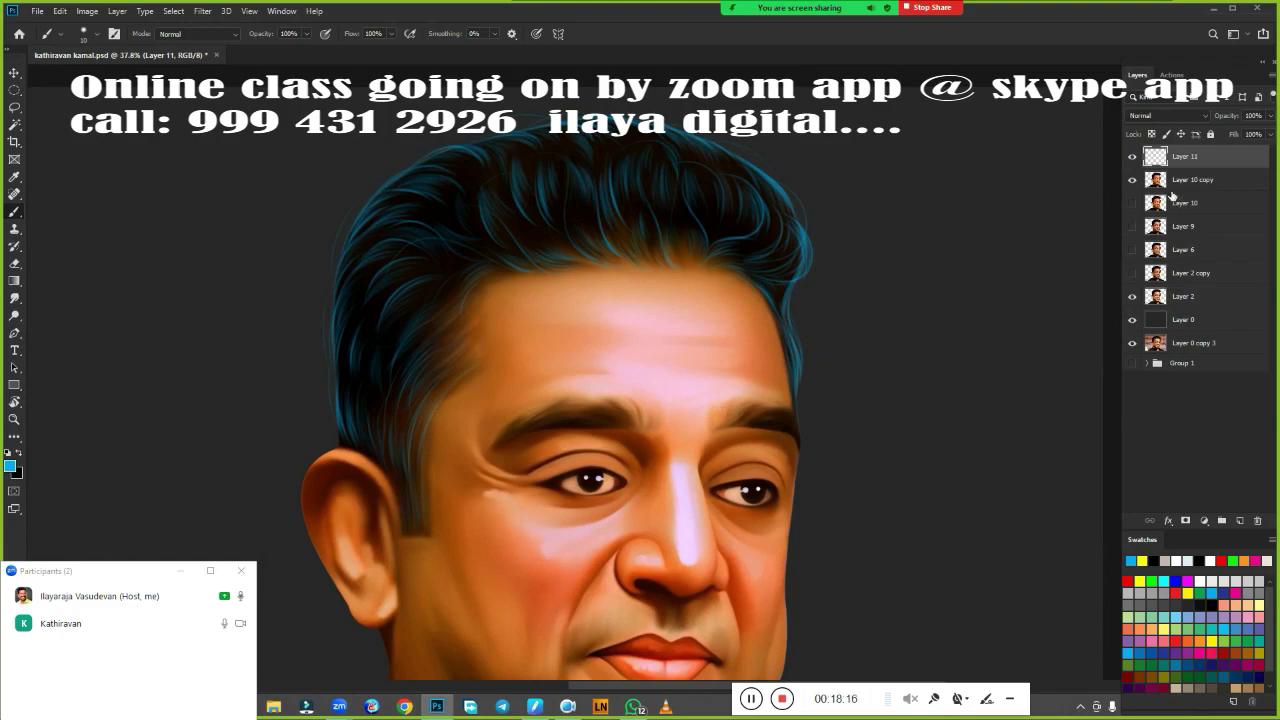
Add a new Layer 12 above Layer 10 copy and make black the painting colour.
click(1175, 184)
click(1240, 520)
key(x)
right_click(788, 516)
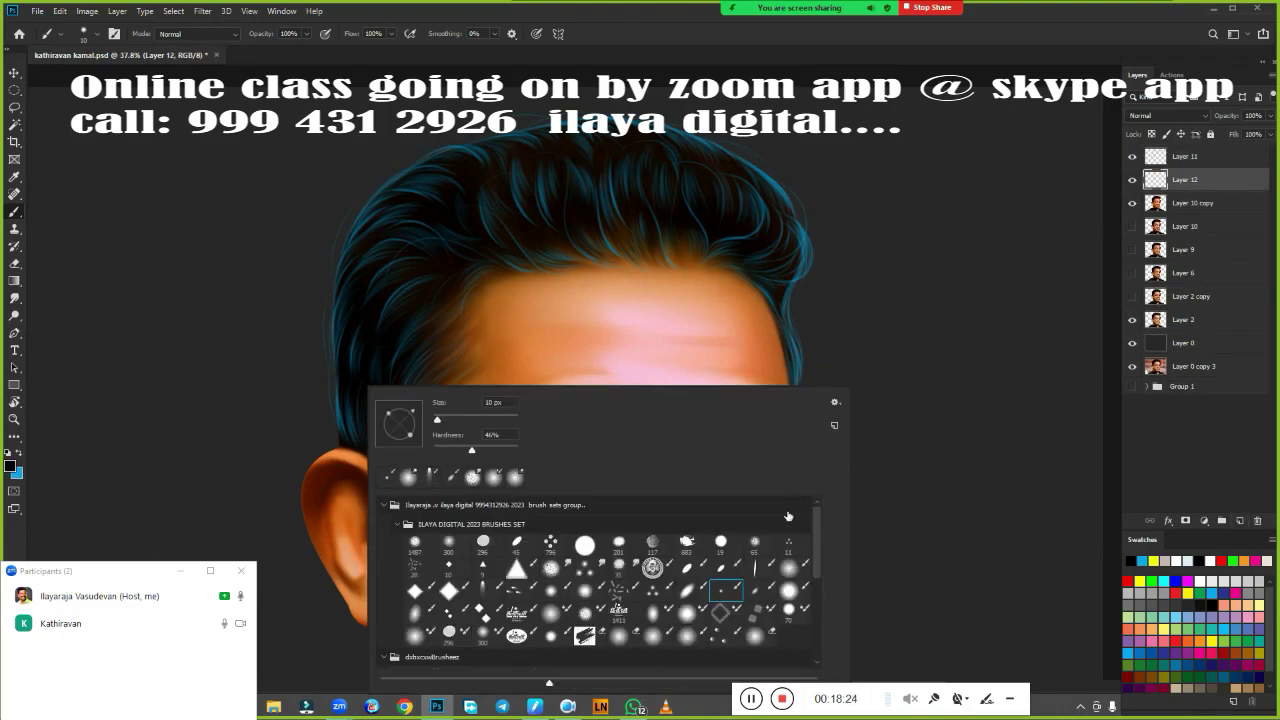
key(Escape)
scroll(909, 300, up, 2)
scroll(677, 463, up, 2)
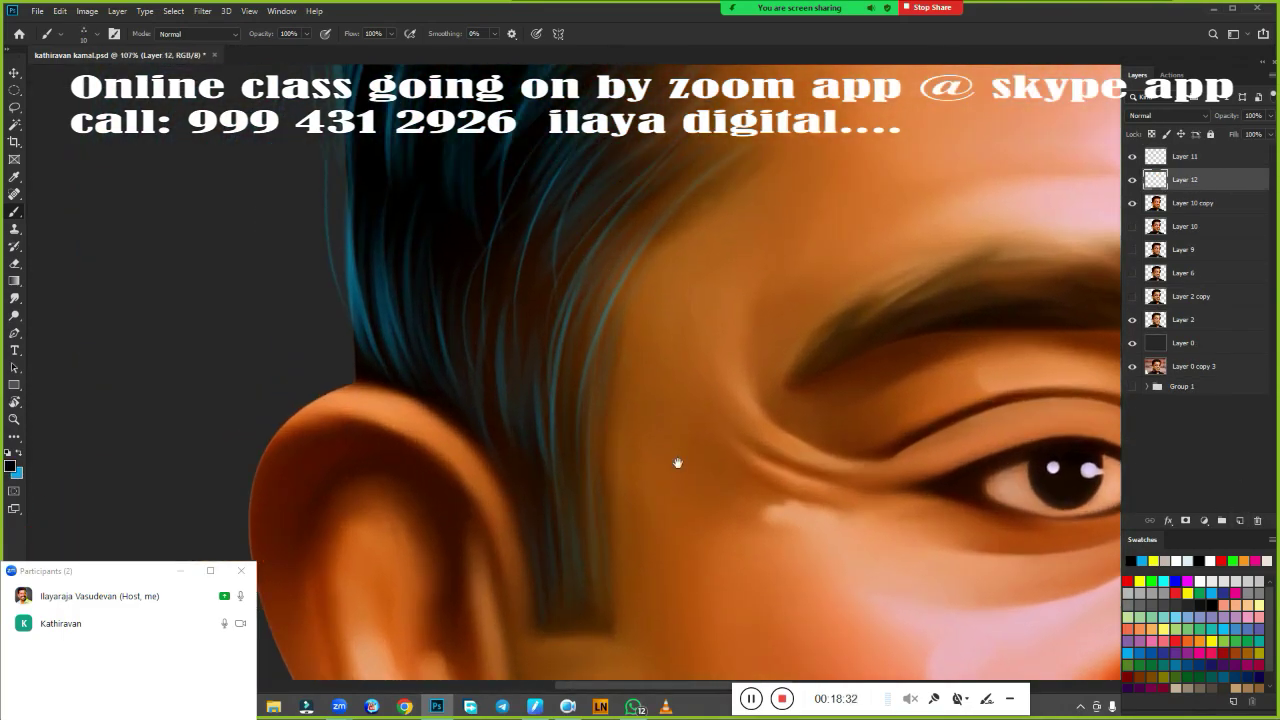
scroll(677, 463, up, 1)
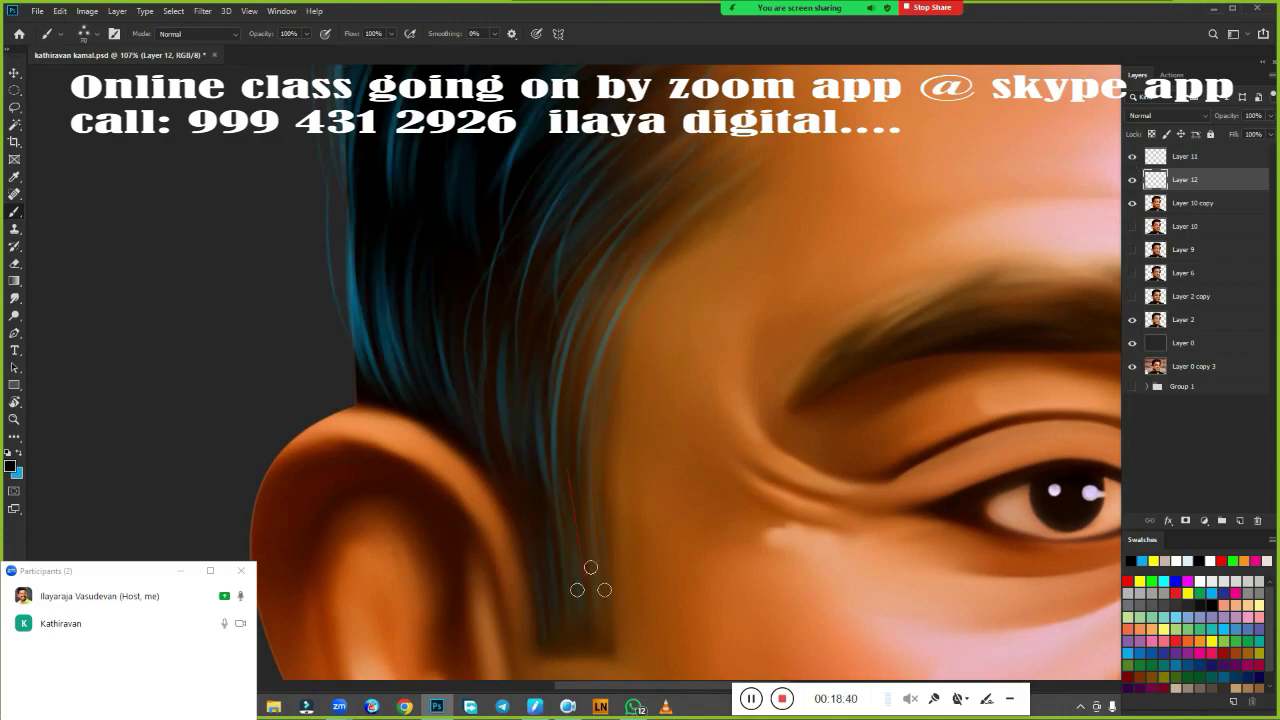
Paint dark hair strands down the temple beside the ear toward the sideburn.
mouse_move(590, 570)
mouse_down()
mouse_move(565, 310)
mouse_move(600, 440)
mouse_move(580, 600)
mouse_up()
scroll(709, 330, up, 3)
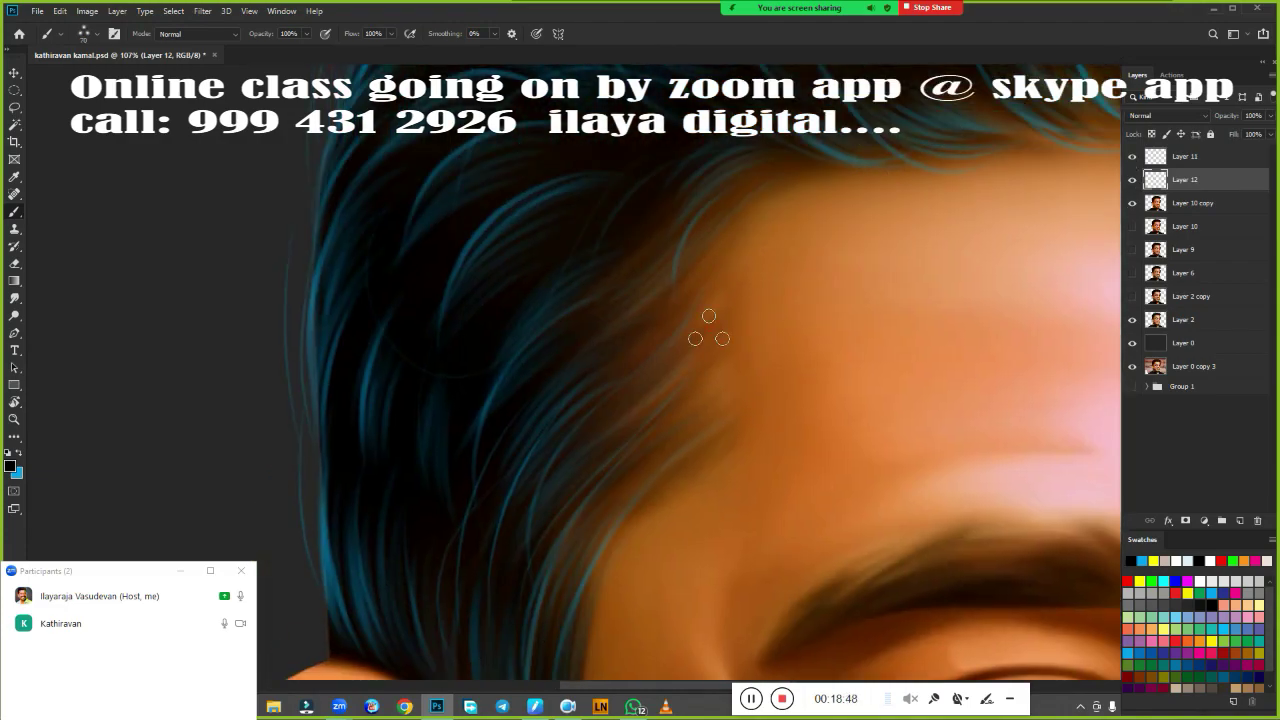
scroll(620, 450, down, 3)
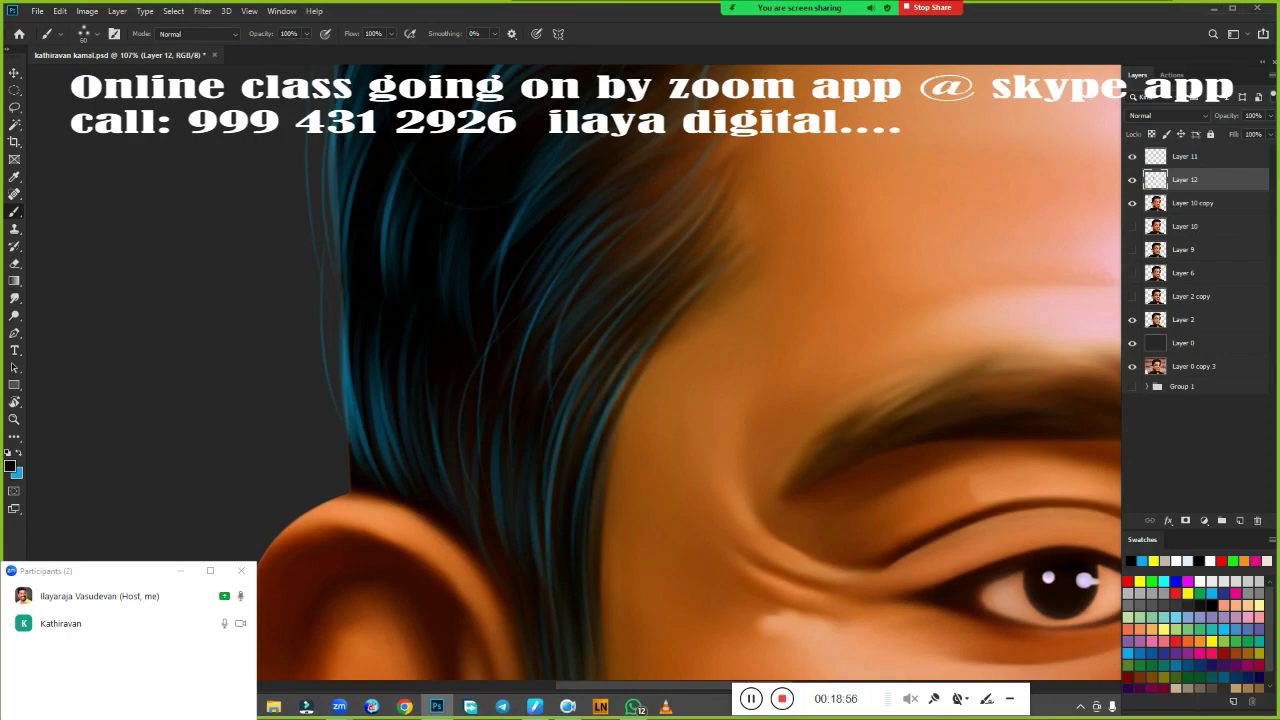
scroll(600, 520, up, 3)
mouse_move(680, 350)
mouse_down()
mouse_move(575, 455)
mouse_move(575, 485)
mouse_up()
drag(680, 410, 570, 530)
scroll(735, 287, down, 3)
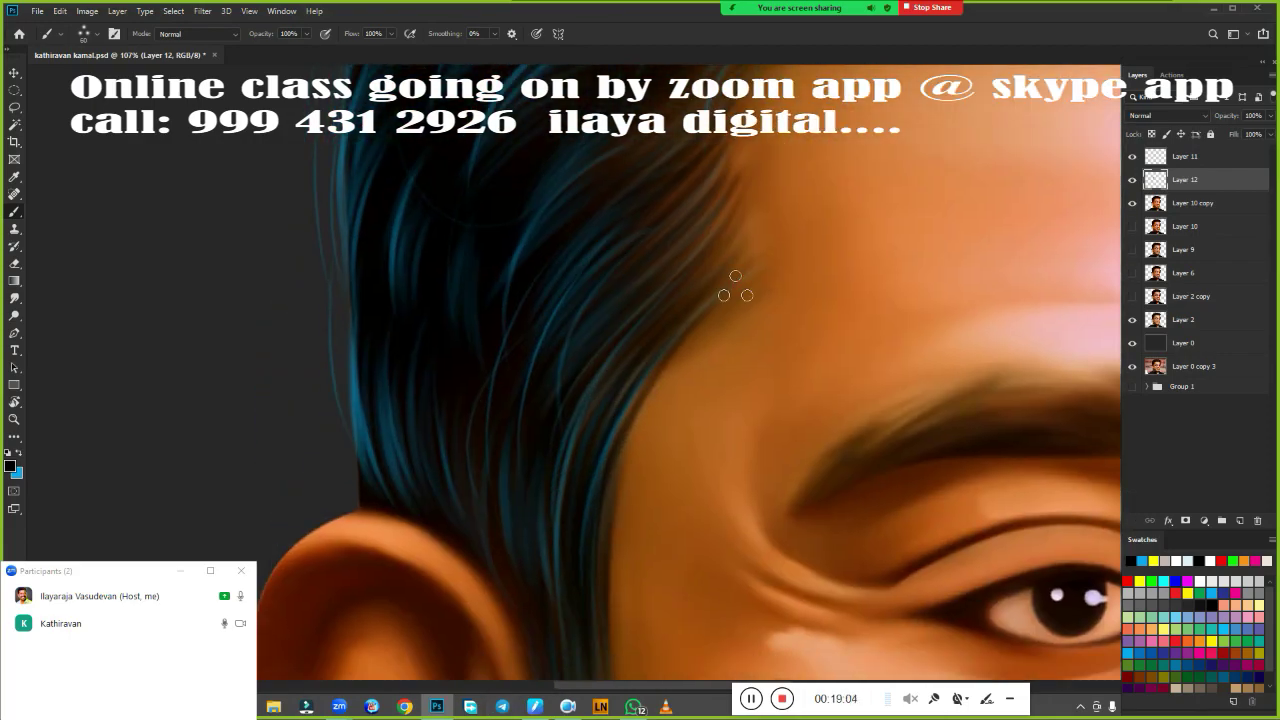
drag(735, 290, 610, 478)
scroll(578, 573, up, 3)
scroll(566, 477, up, 3)
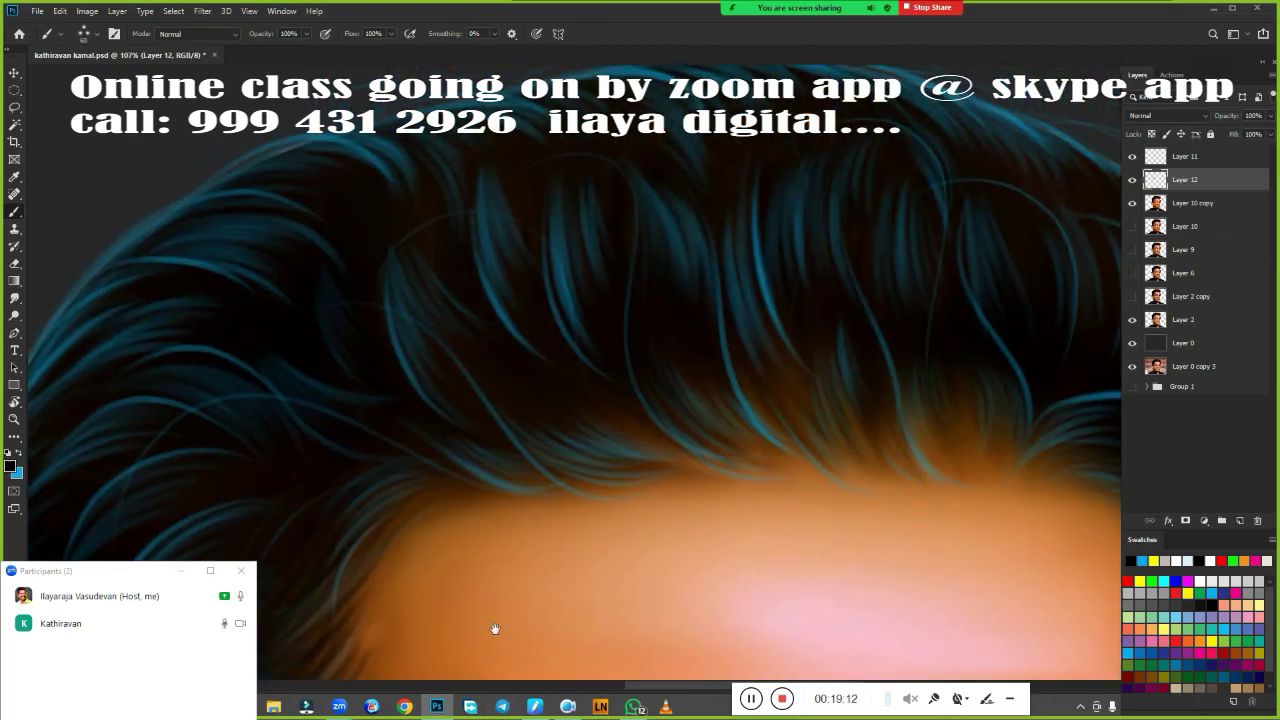
Paint dark strands along the forehead hairline, darkening those at the centre.
drag(655, 462, 820, 365)
mouse_move(865, 300)
mouse_down()
mouse_move(770, 420)
mouse_move(520, 490)
mouse_up()
drag(910, 365, 740, 475)
scroll(634, 411, up, 3)
drag(610, 455, 656, 388)
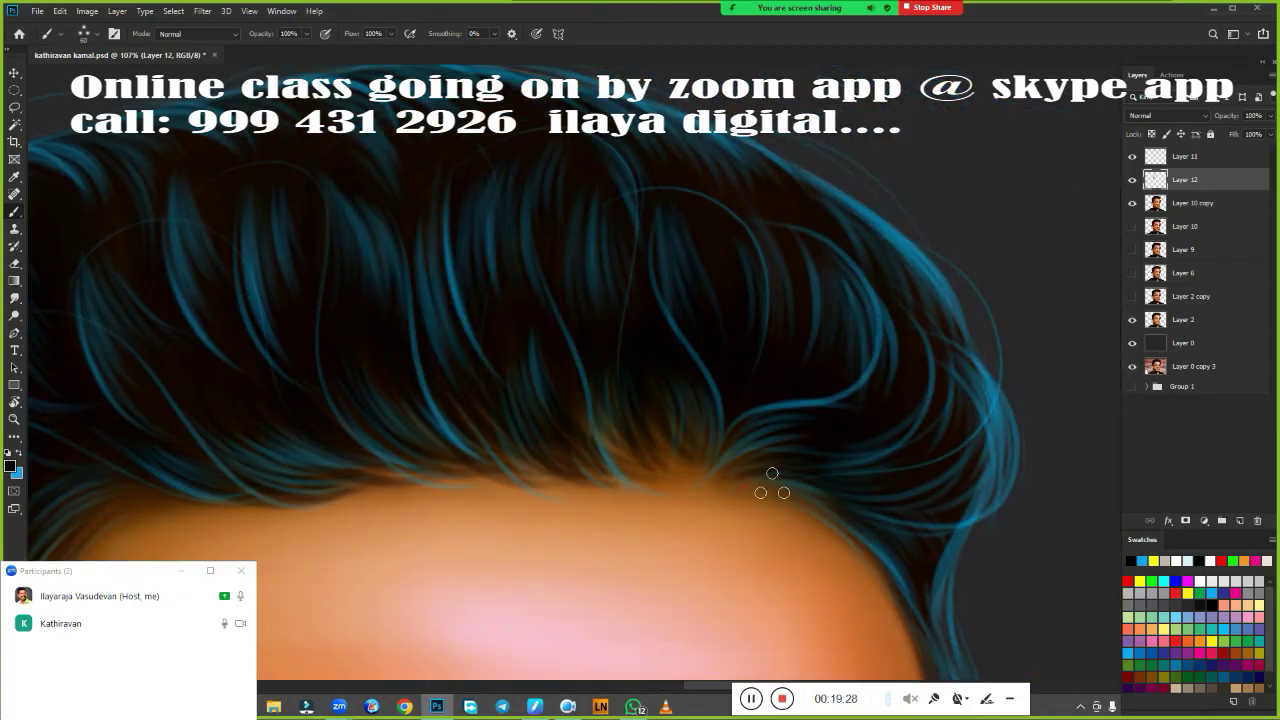
scroll(772, 483, down, 5)
scroll(531, 417, up, 4)
right_click(545, 336)
Pan and zoom across the forehead and left temple hairline to inspect the strands.
key(Escape)
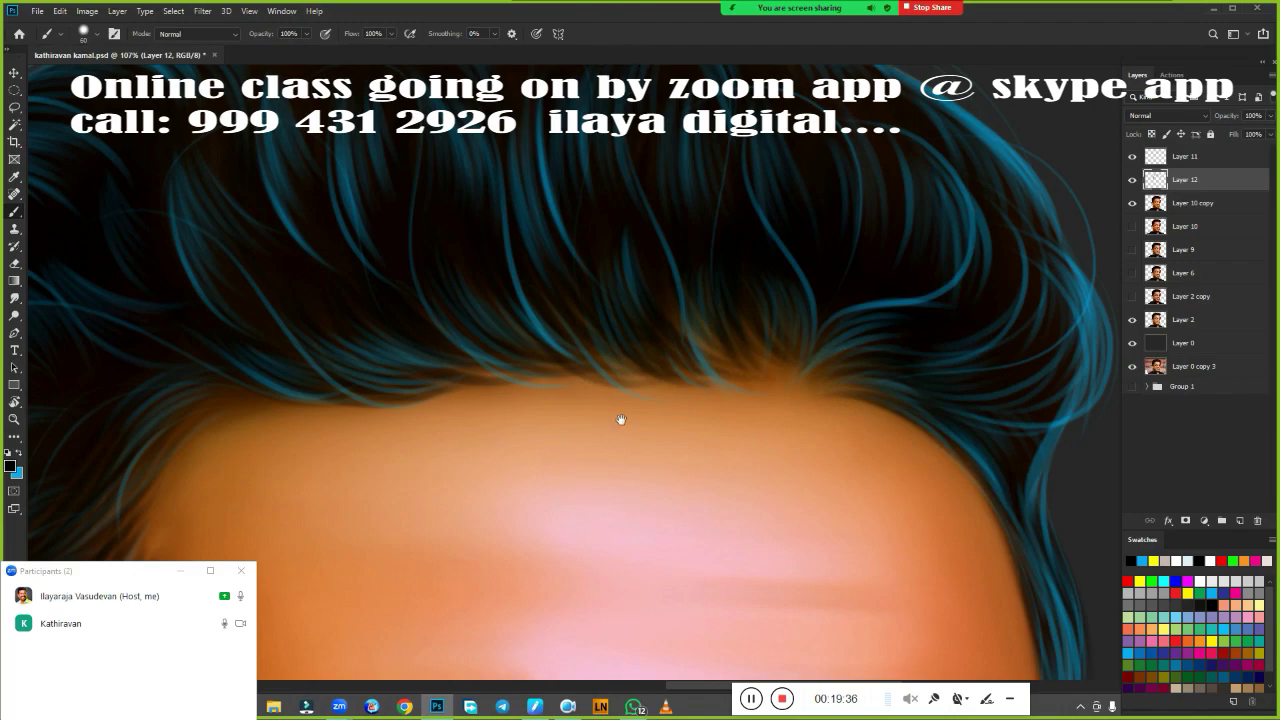
drag(621, 420, 797, 417)
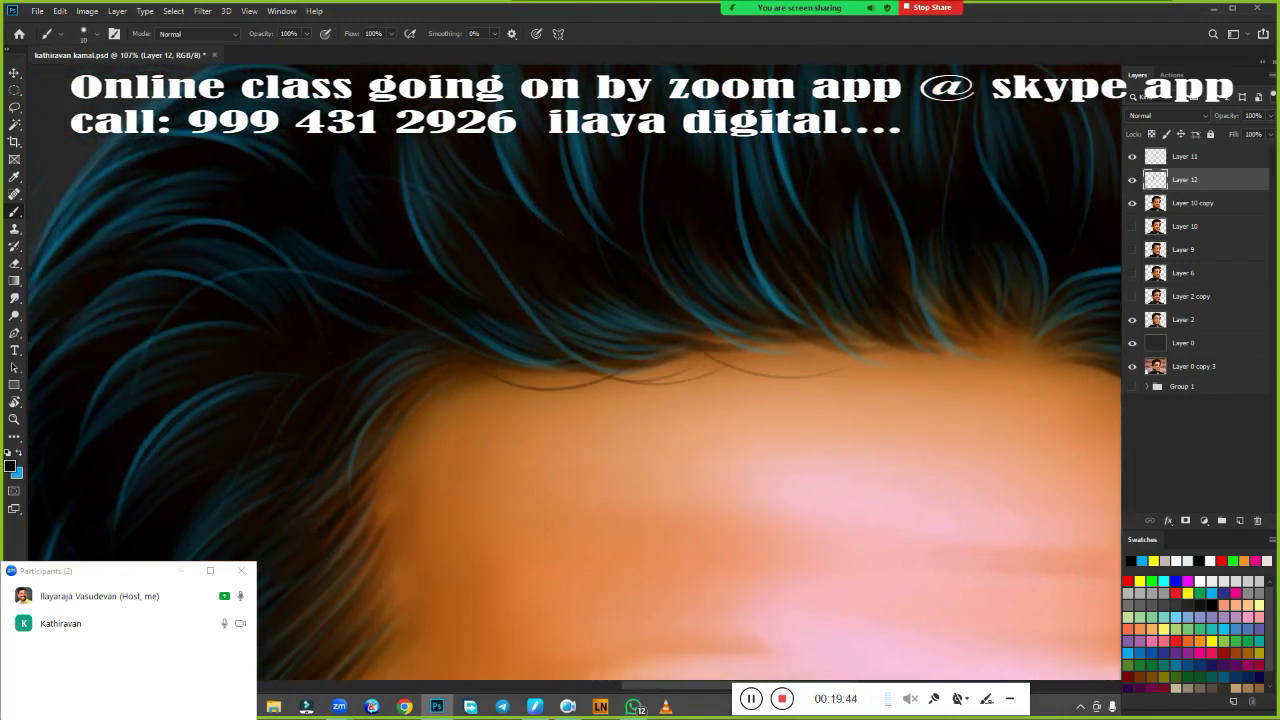
drag(90, 500, 430, 370)
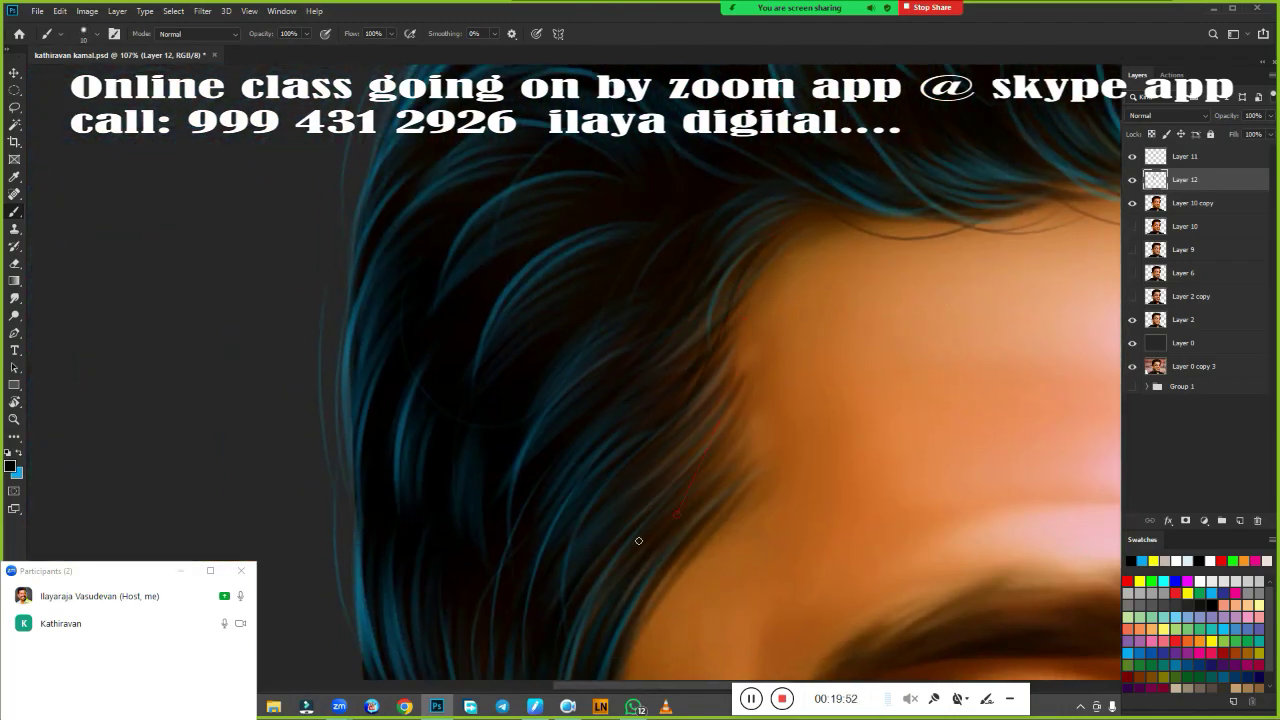
scroll(638, 541, down, 5)
scroll(456, 531, up, 4)
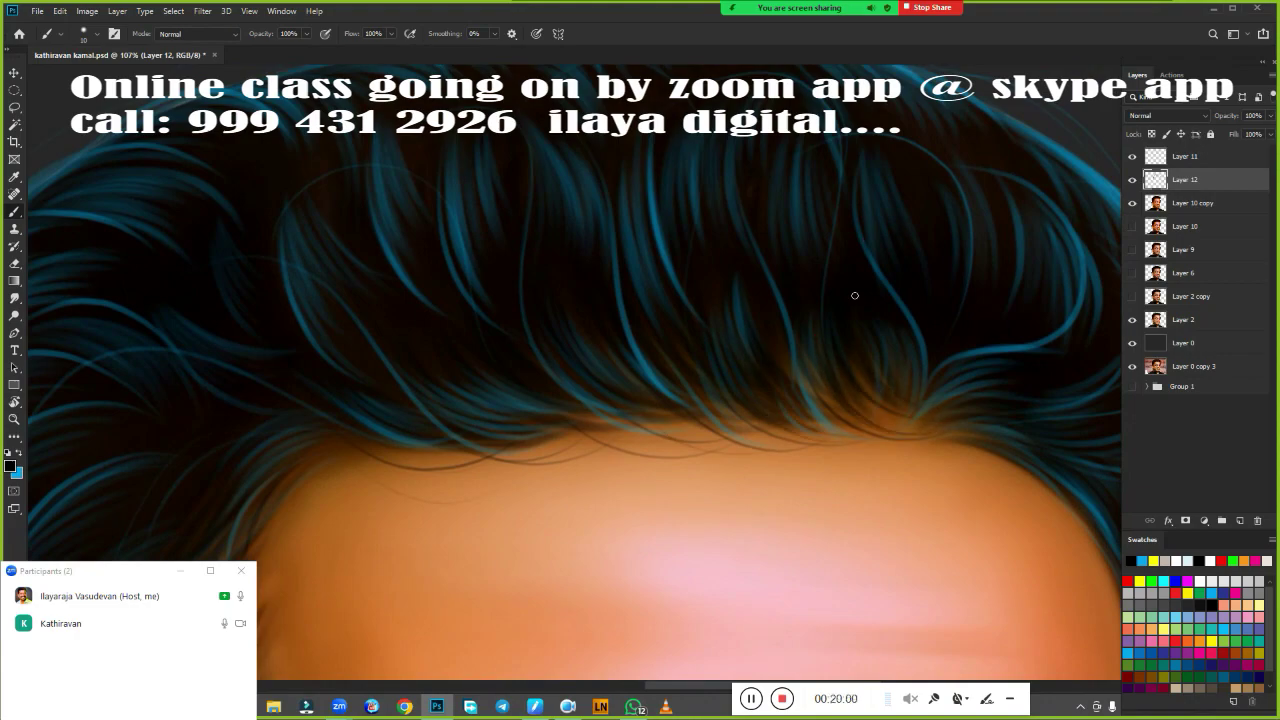
scroll(540, 430, down, 3)
scroll(690, 386, right, 5)
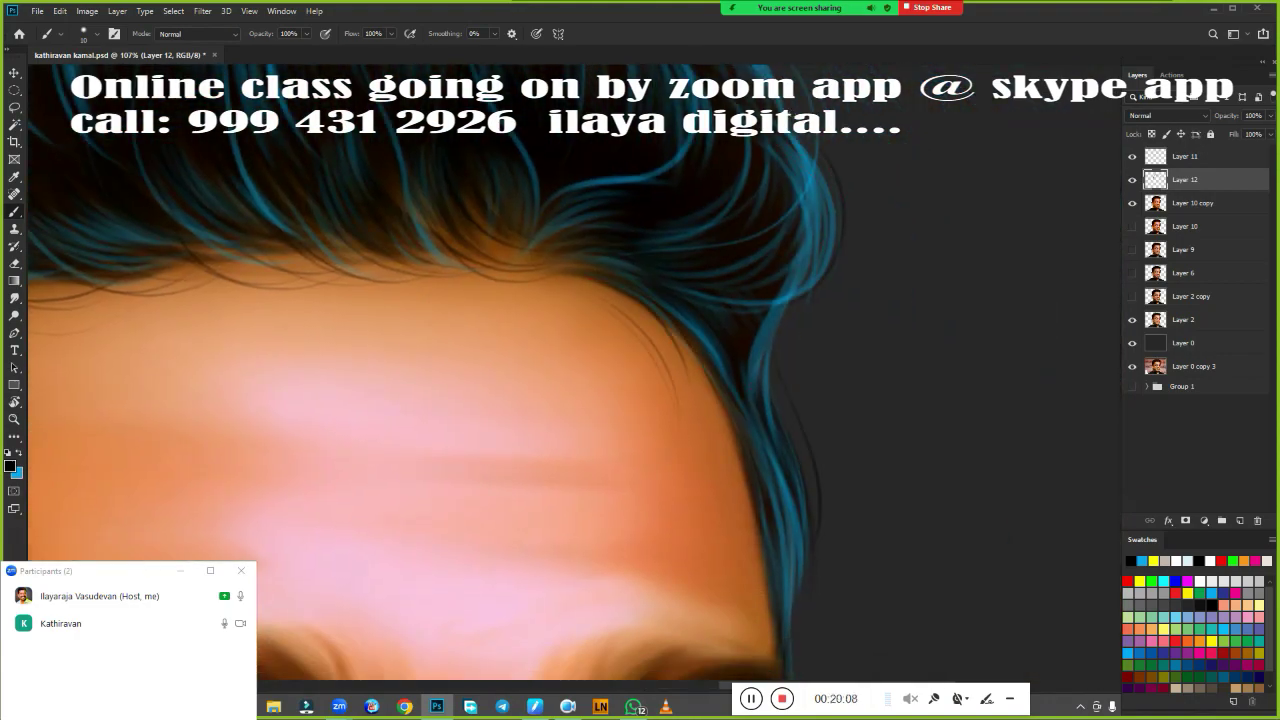
scroll(720, 435, down, 3)
scroll(826, 408, up, 5)
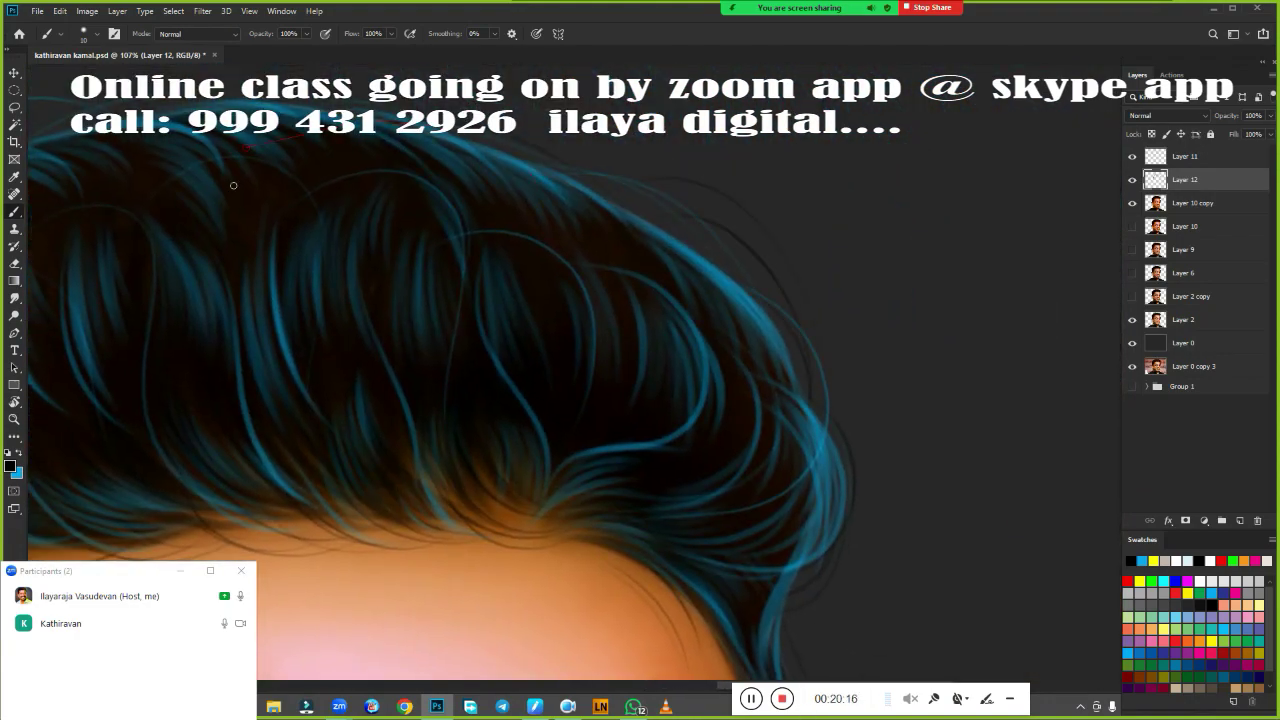
scroll(810, 307, left, 5)
scroll(552, 558, left, 5)
scroll(552, 558, down, 3)
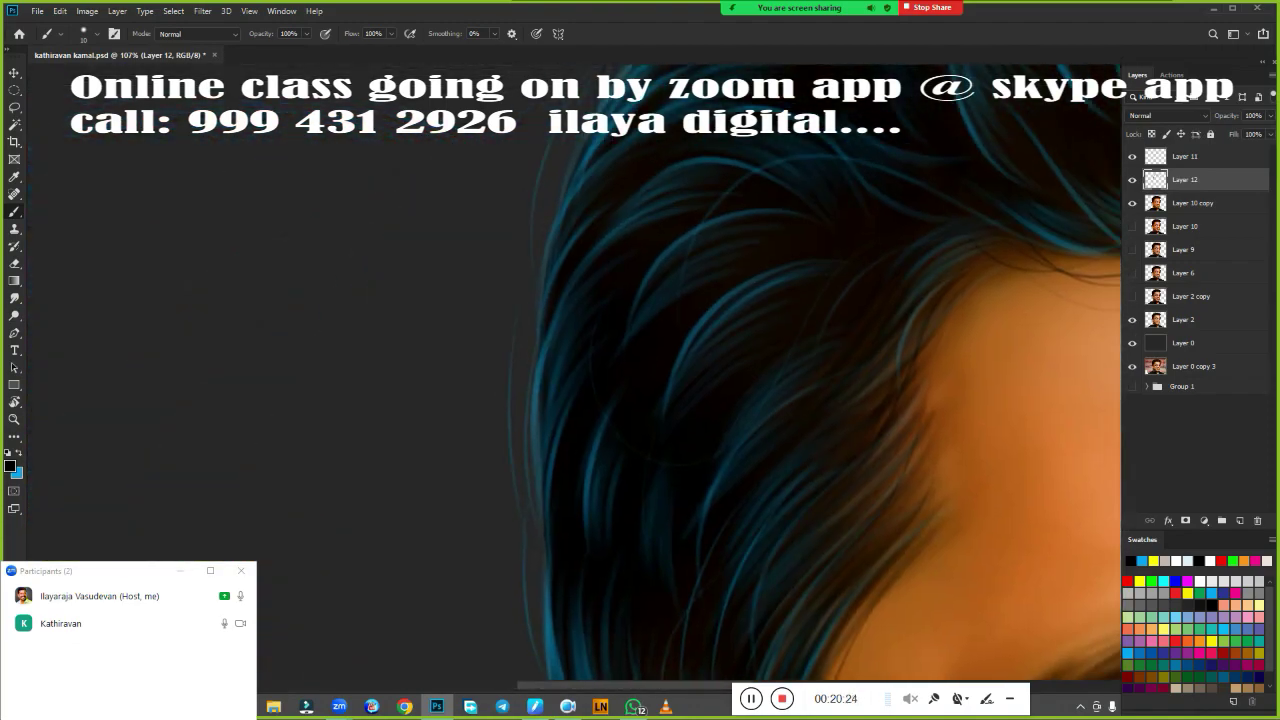
scroll(552, 558, down, 3)
scroll(552, 558, down, 5)
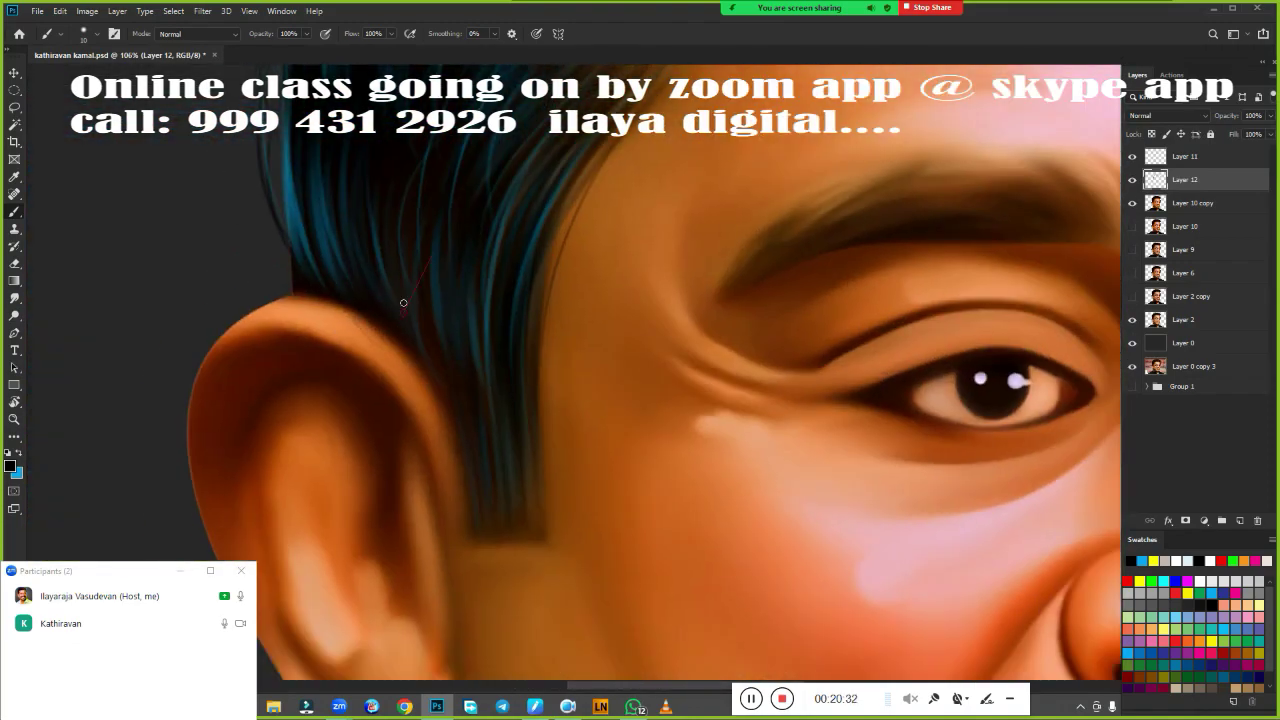
scroll(695, 432, down, 5)
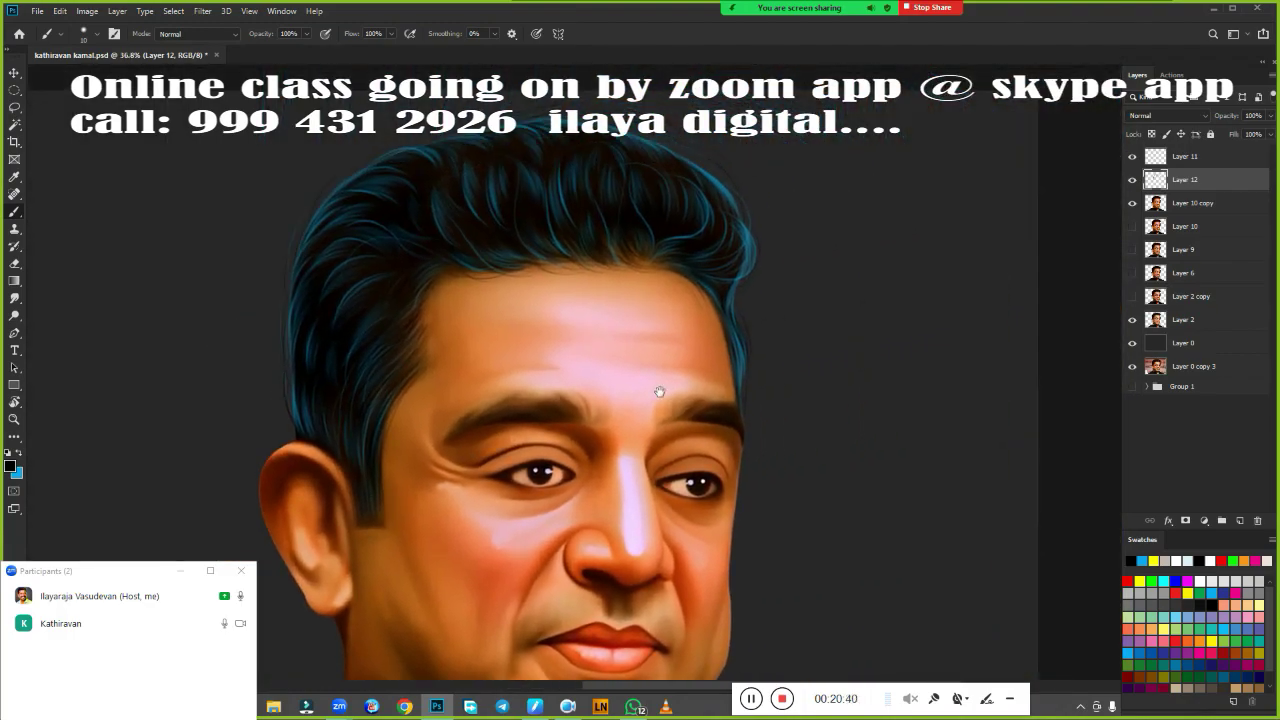
scroll(533, 429, up, 5)
Check Layers 11 and 12, then add Layer 13 on top with a new brush preset.
click(1185, 156)
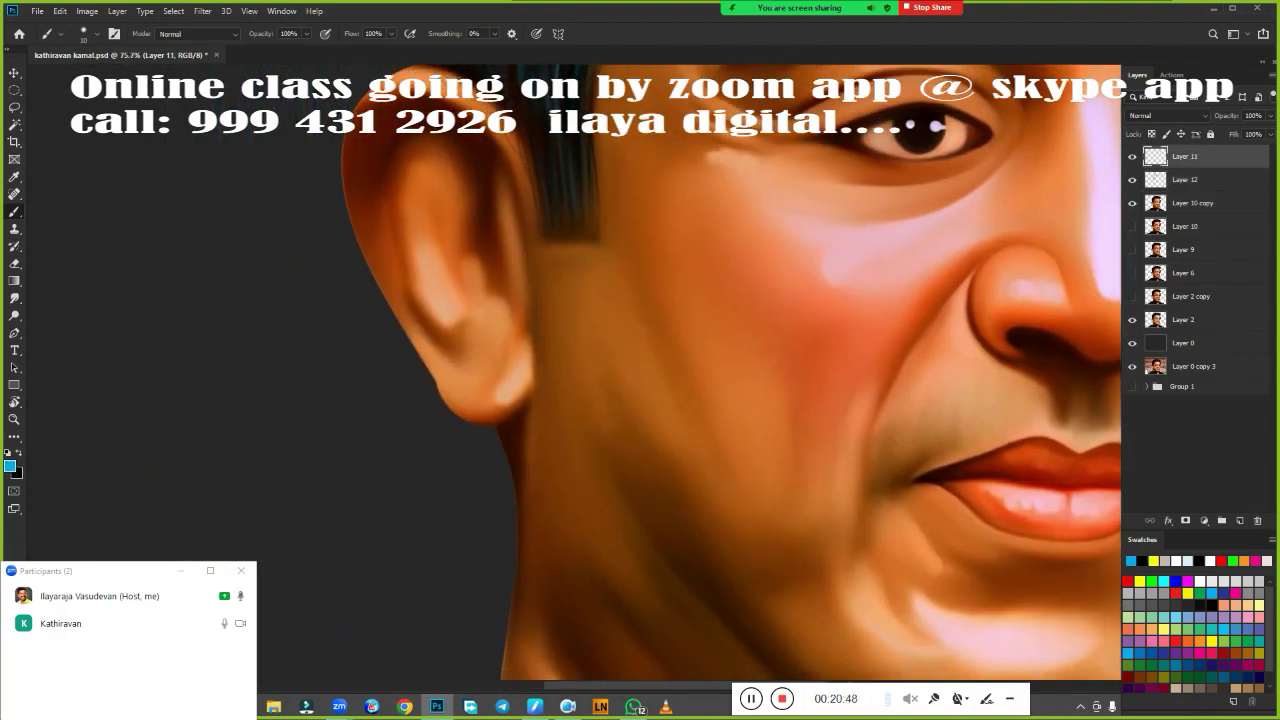
scroll(533, 429, up, 2)
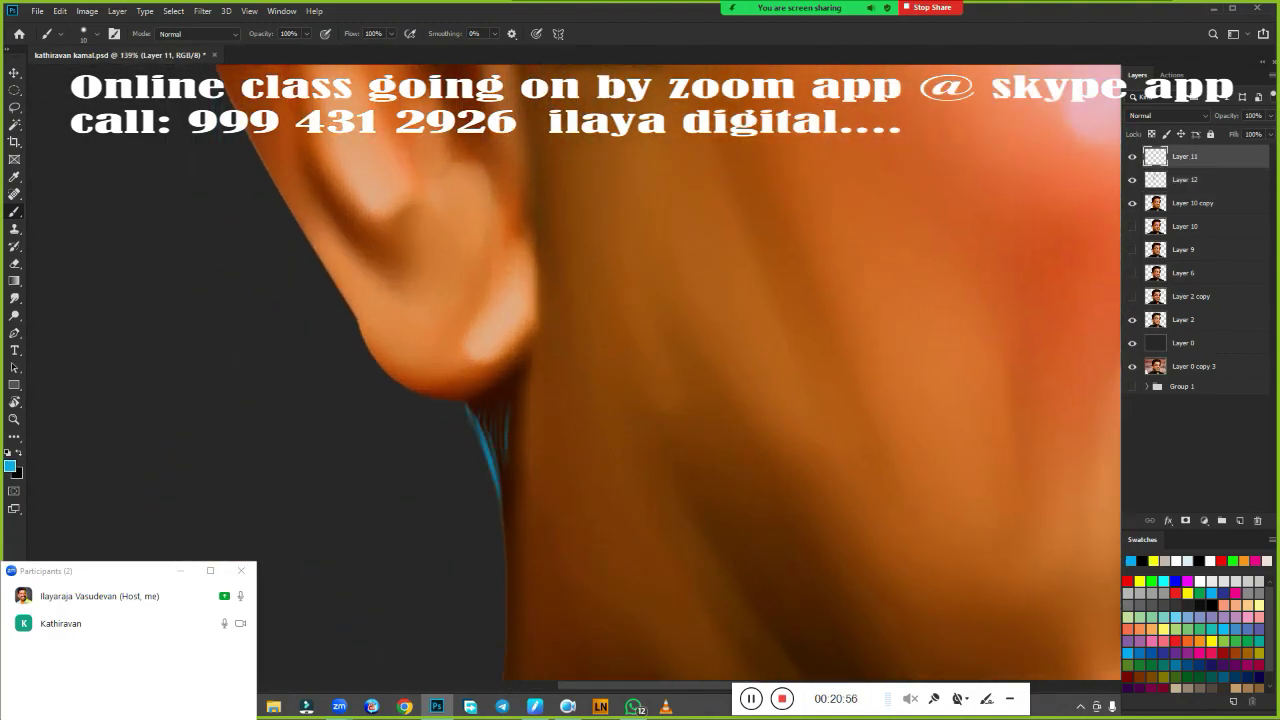
click(1156, 176)
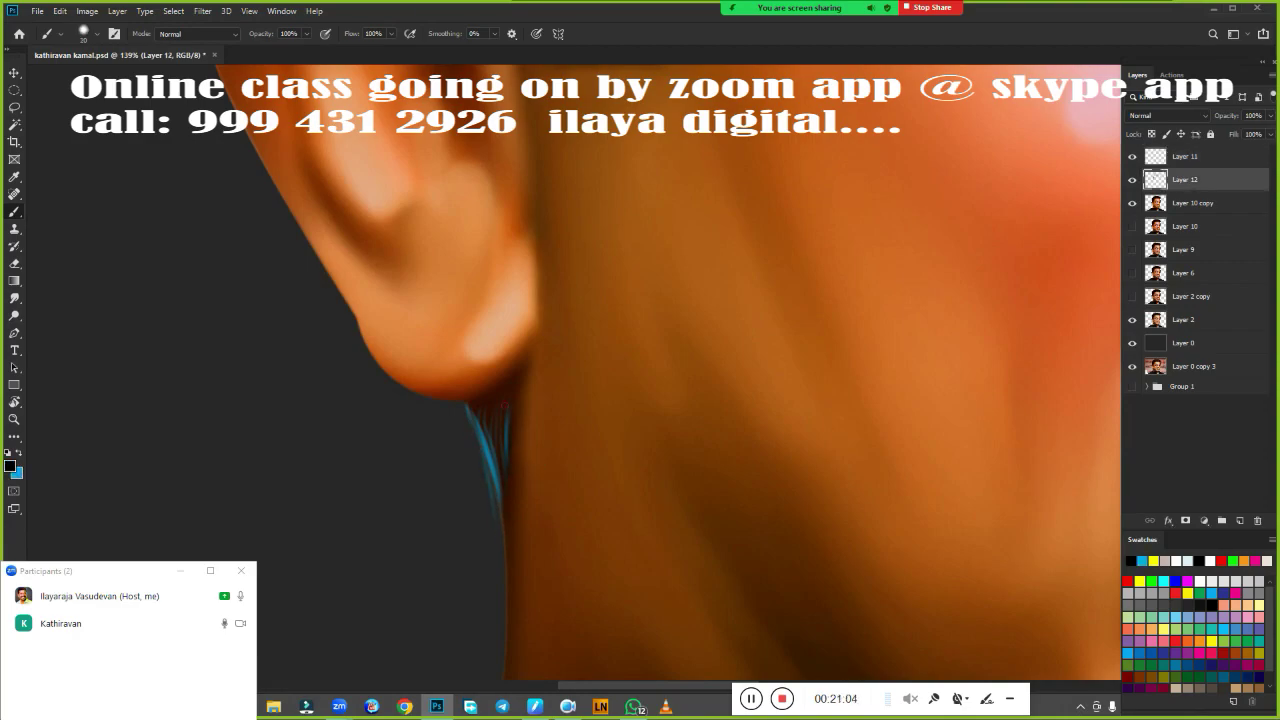
scroll(534, 473, down, 5)
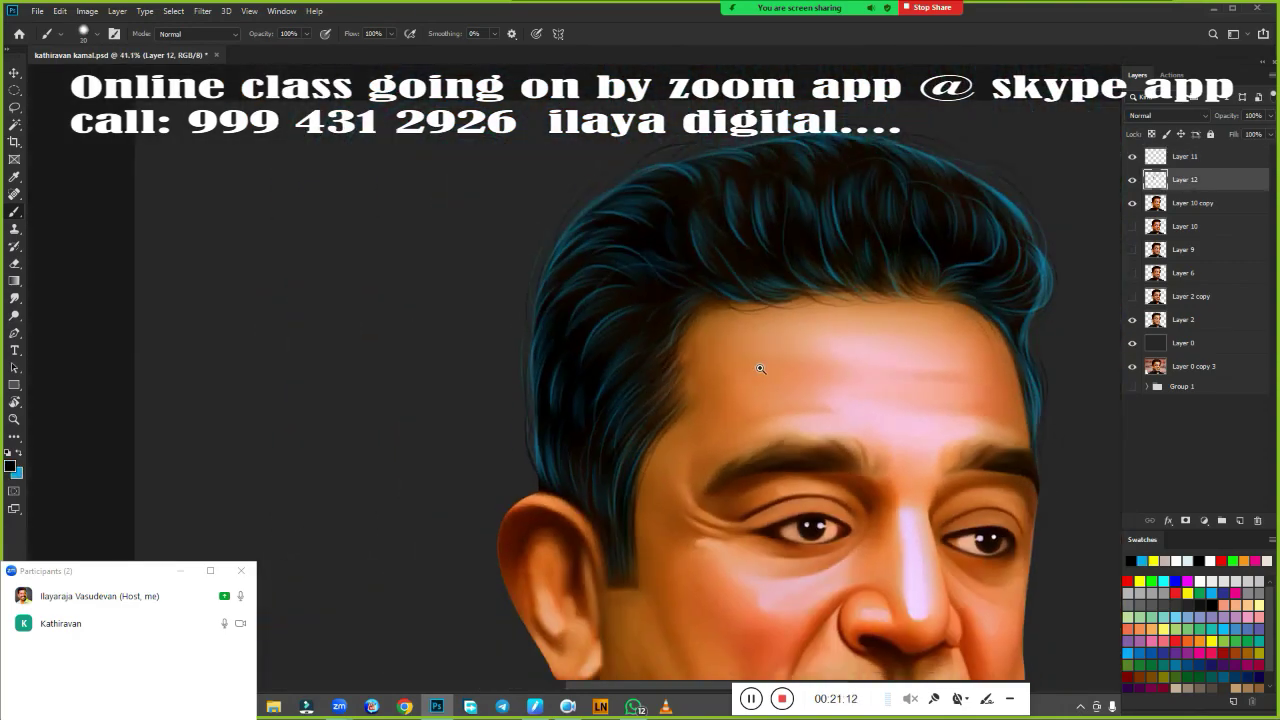
click(1240, 521)
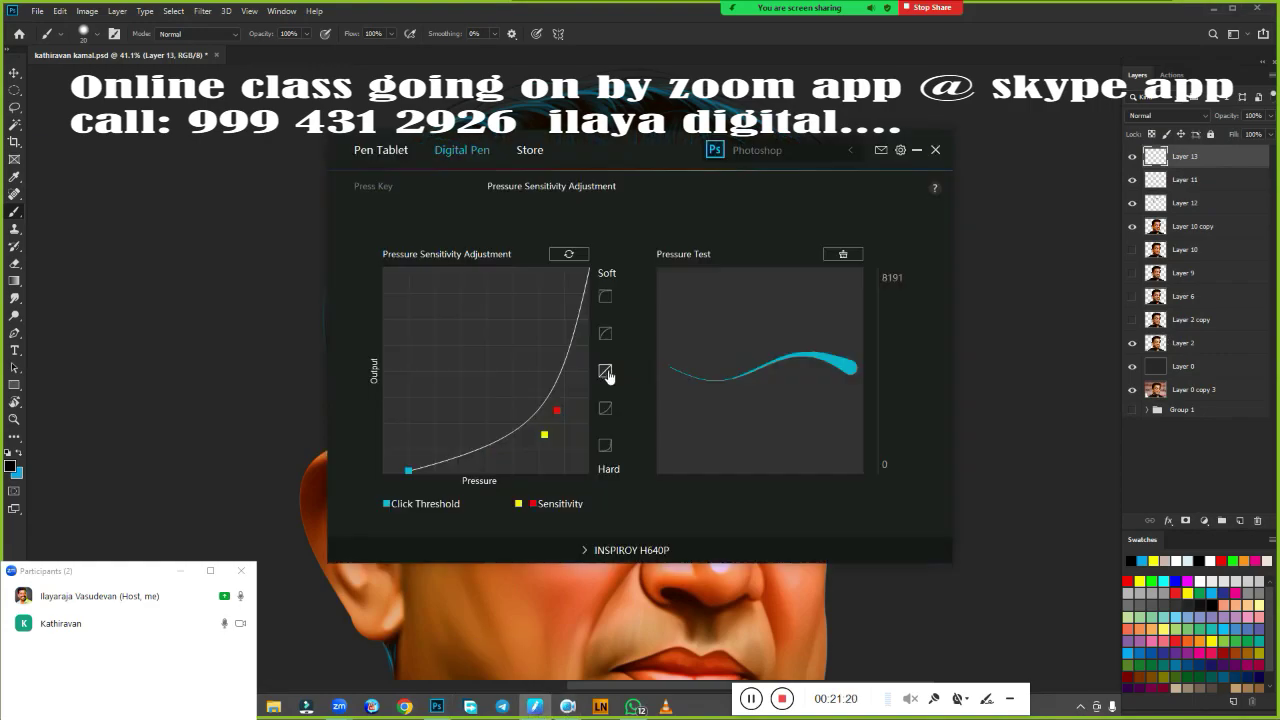
right_click(966, 613)
double_click(966, 607)
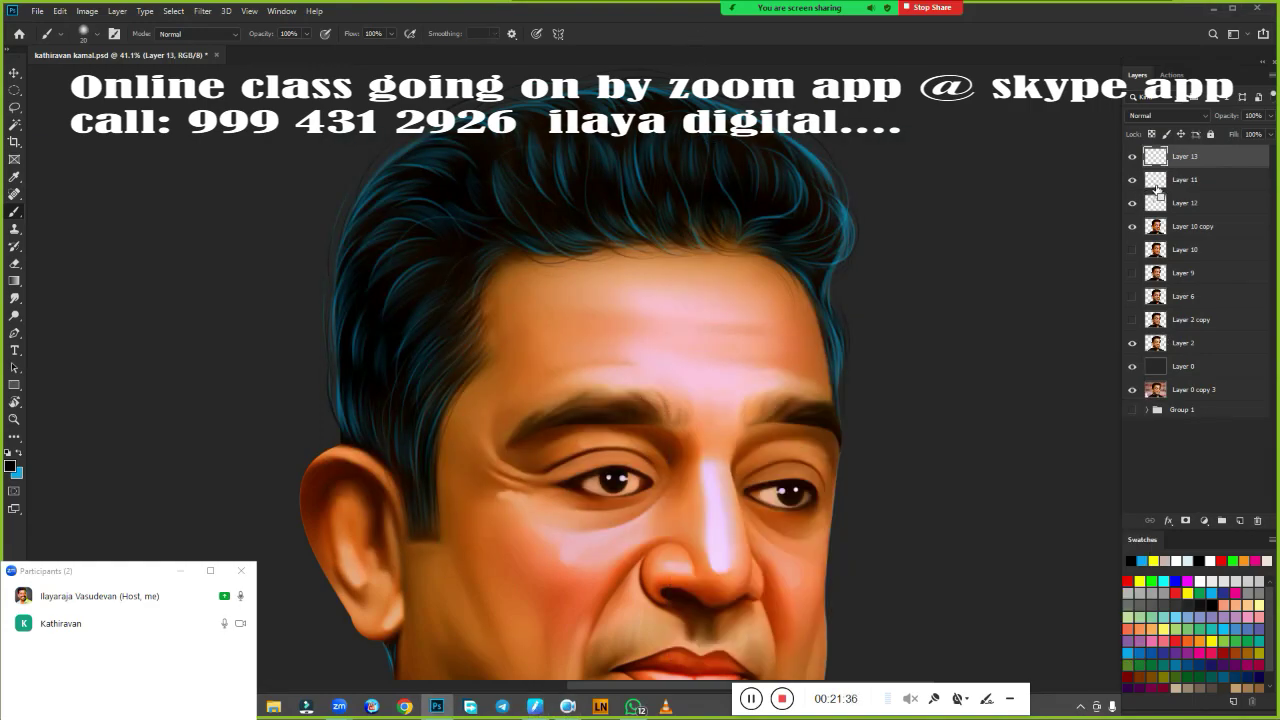
Paint magenta, orange and red washes over the hair on Layer 13, then hide it to compare.
scroll(897, 374, down, 1)
scroll(897, 374, down, 1)
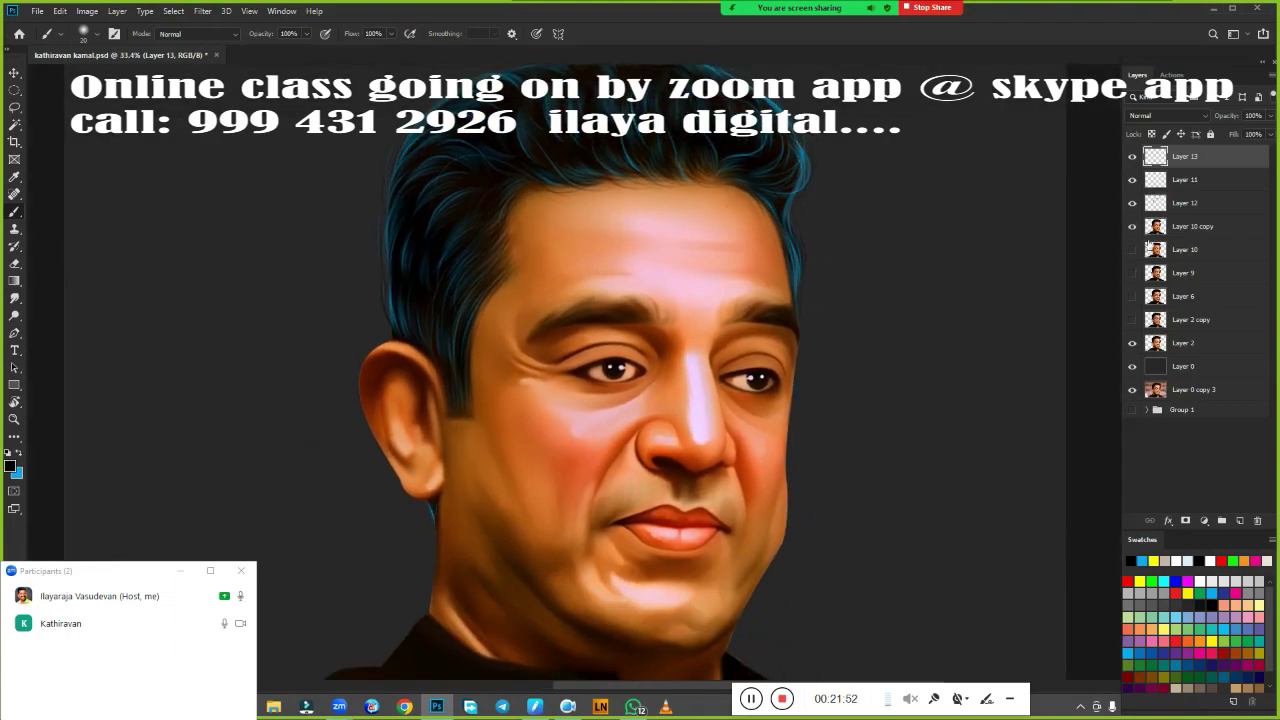
right_click(800, 390)
key(Escape)
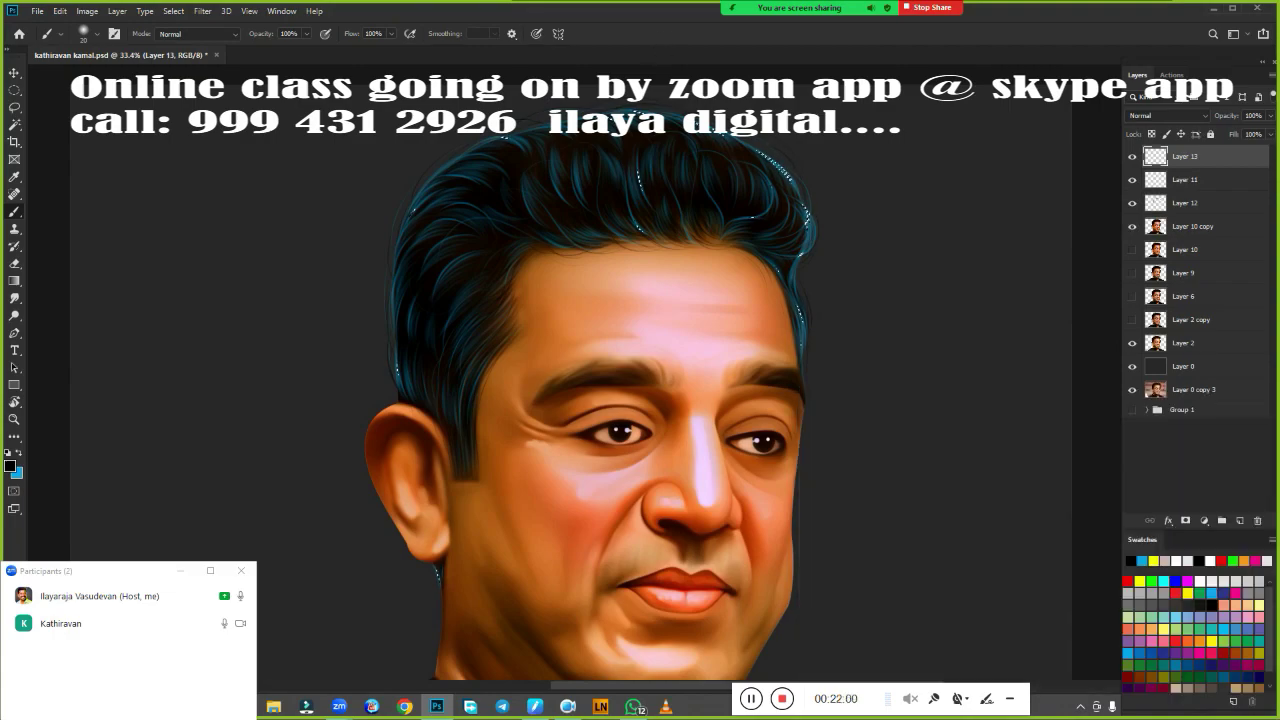
click(1205, 652)
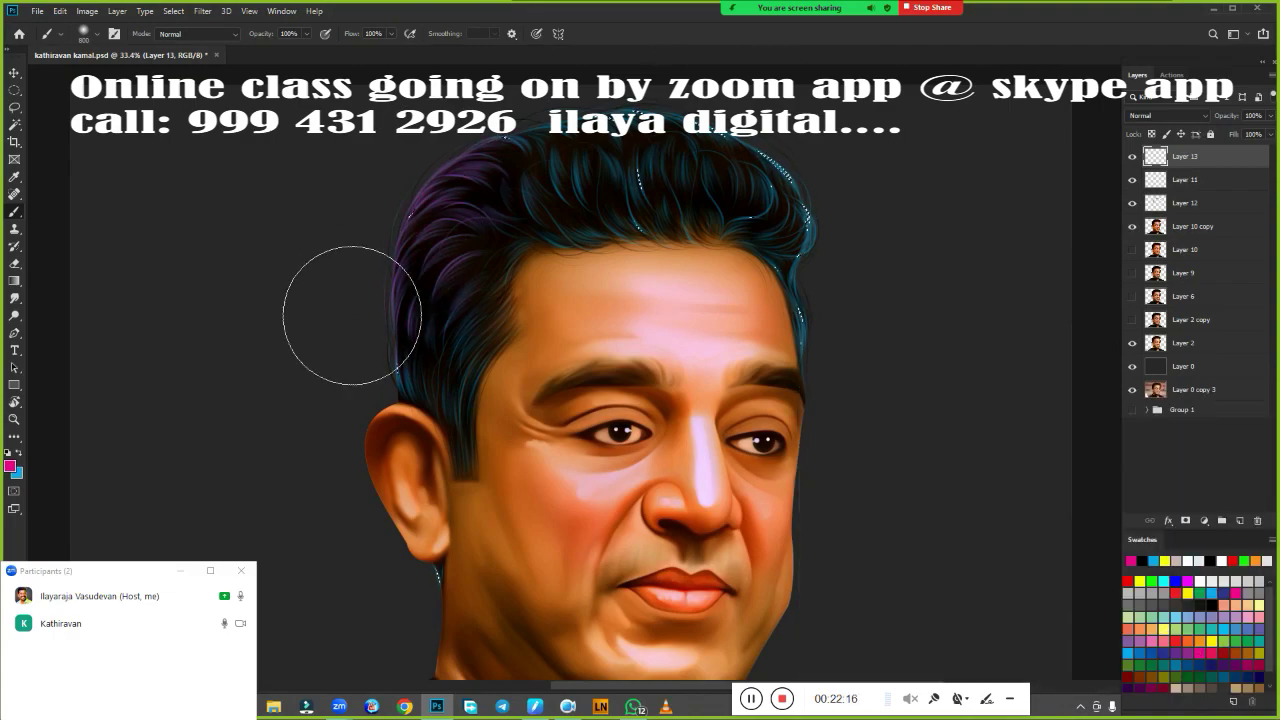
scroll(560, 180, down, 2)
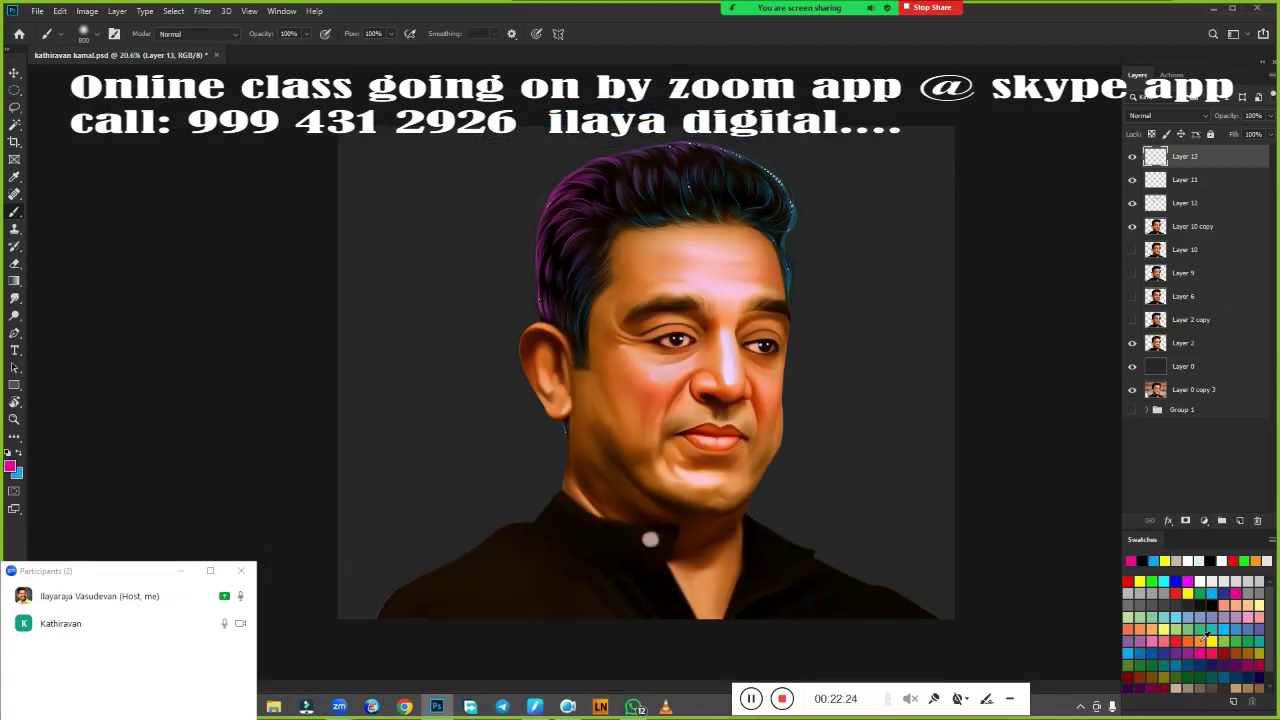
click(1205, 636)
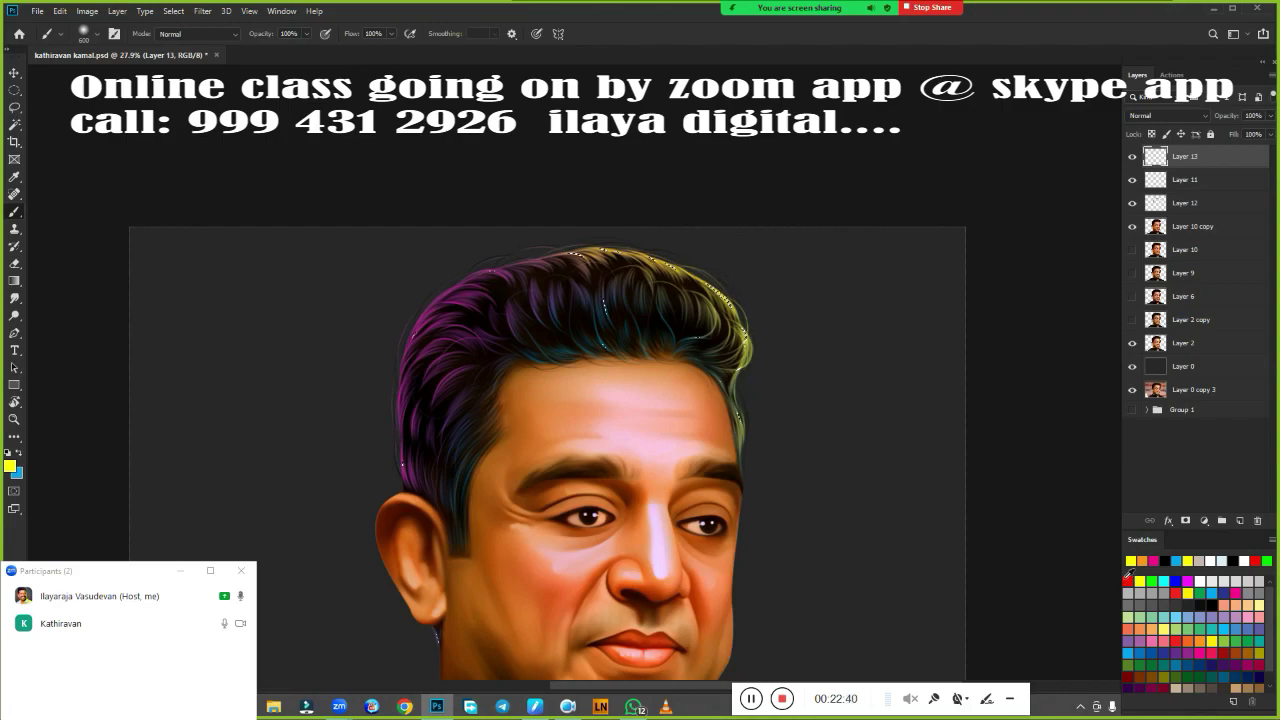
click(1128, 579)
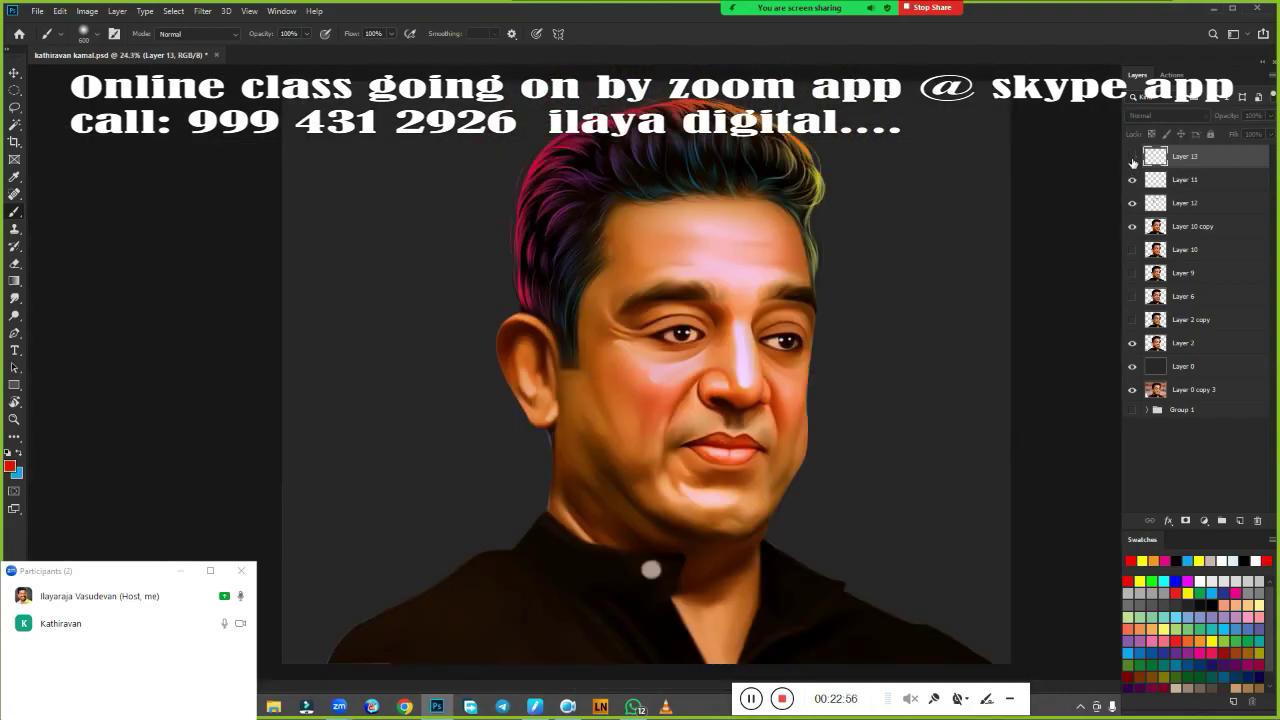
click(1133, 161)
Show Layer 13 again and lower its fill to dim the hair colours.
click(1200, 179)
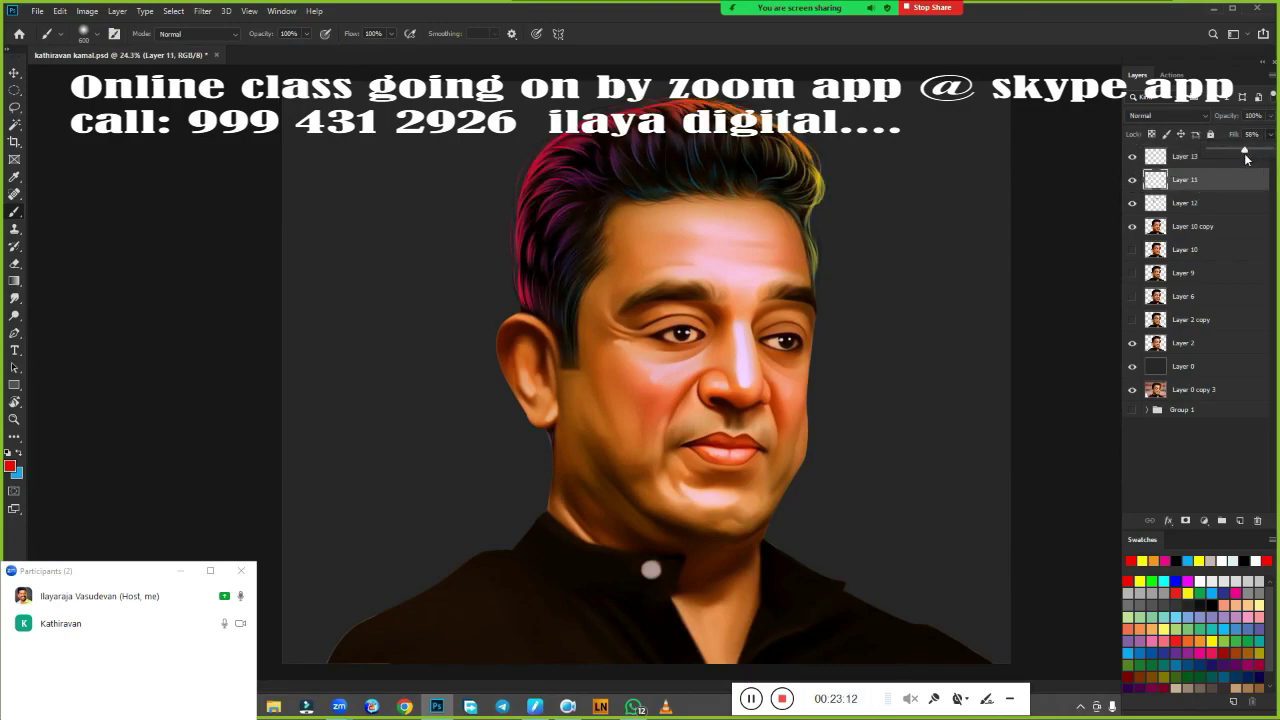
click(1200, 157)
click(1270, 134)
drag(1252, 149, 1257, 156)
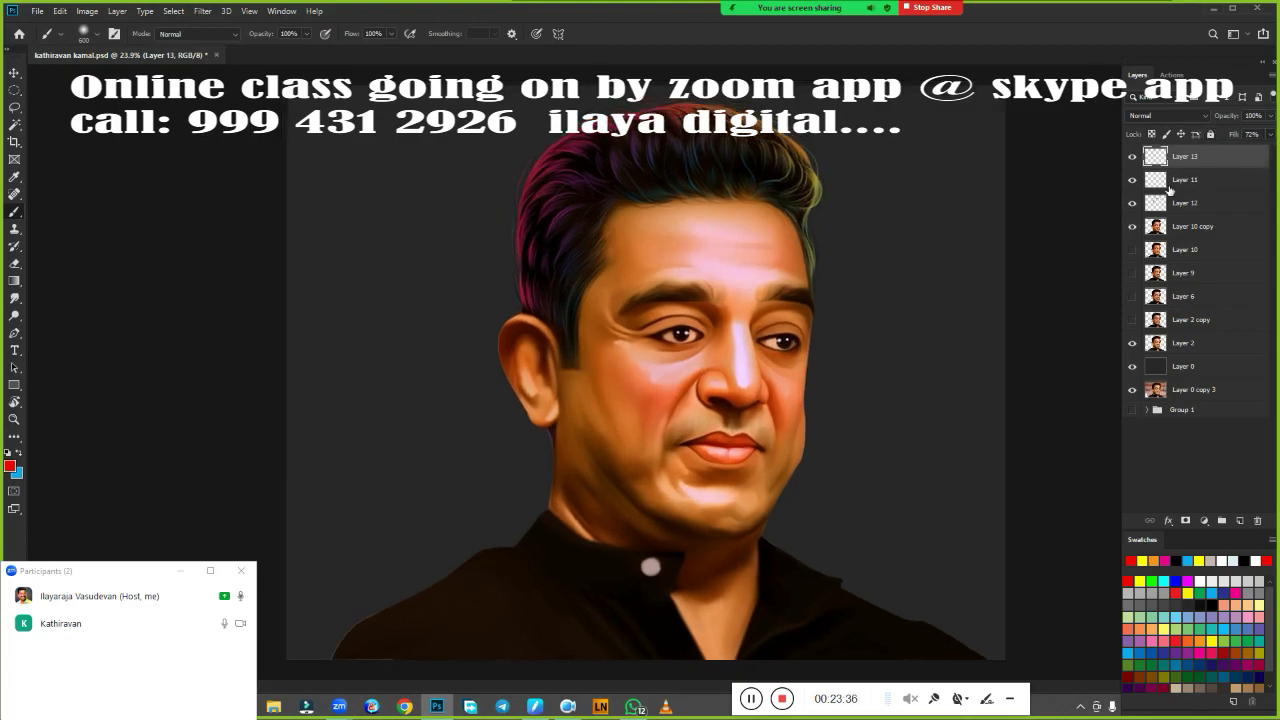
Shift the hair tint's hue toward red with Hue/Saturation and add an empty Layer 14.
key(ctrl+u)
mouse_move(1086, 244)
mouse_down()
mouse_move(1050, 245)
mouse_move(1135, 245)
mouse_up()
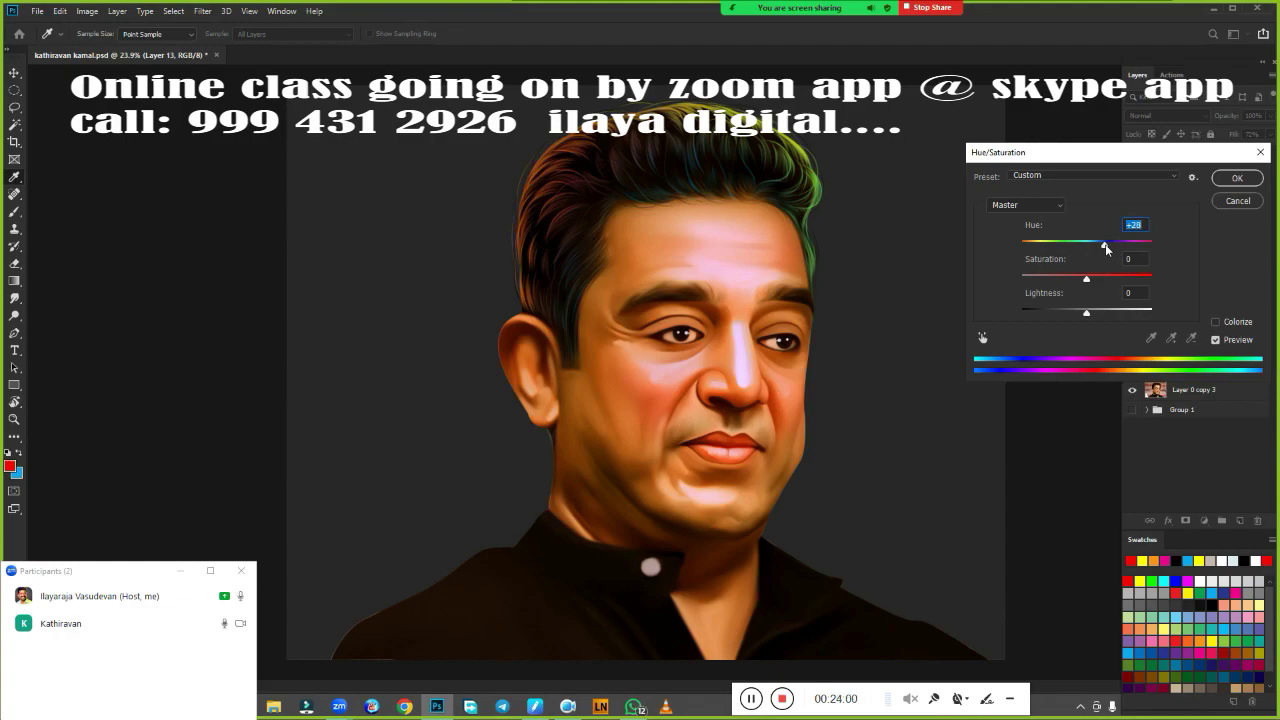
click(1237, 178)
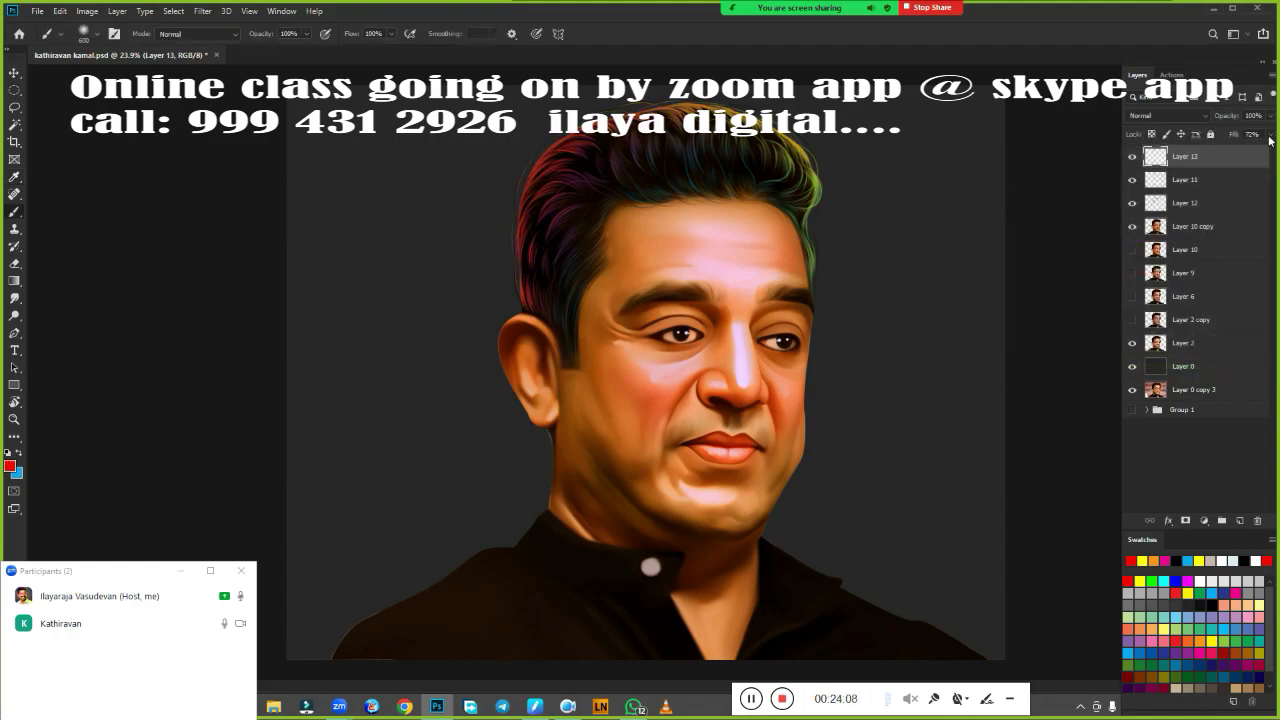
click(1200, 226)
key(ctrl+shift+alt+n)
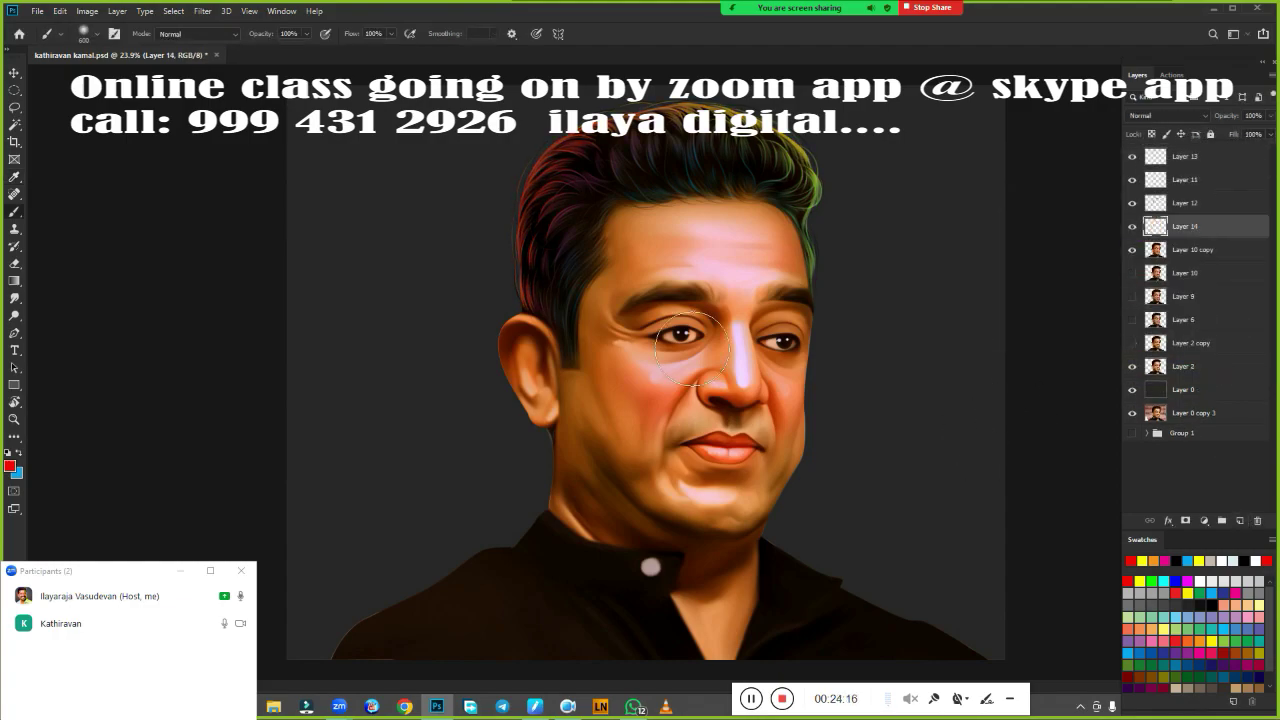
Choose the hair brush preset for painting eyebrow hairs.
scroll(740, 308, up, 6)
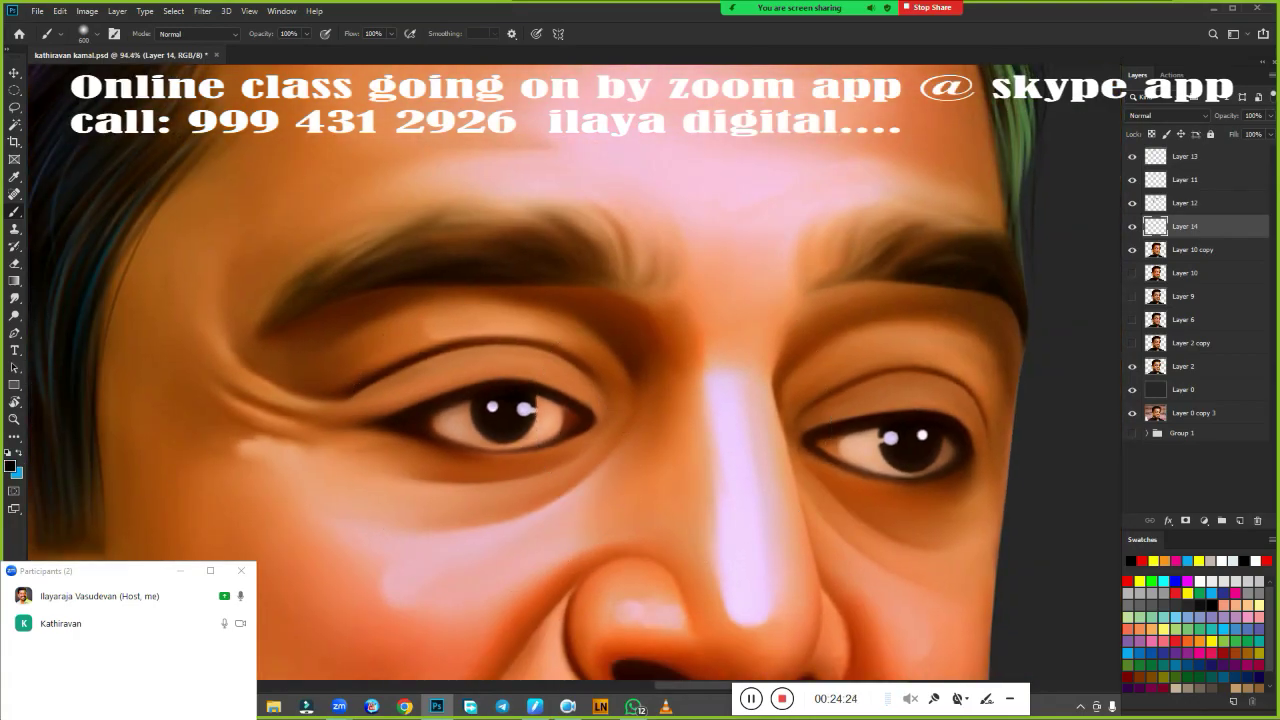
right_click(560, 284)
double_click(850, 455)
scroll(505, 395, up, 3)
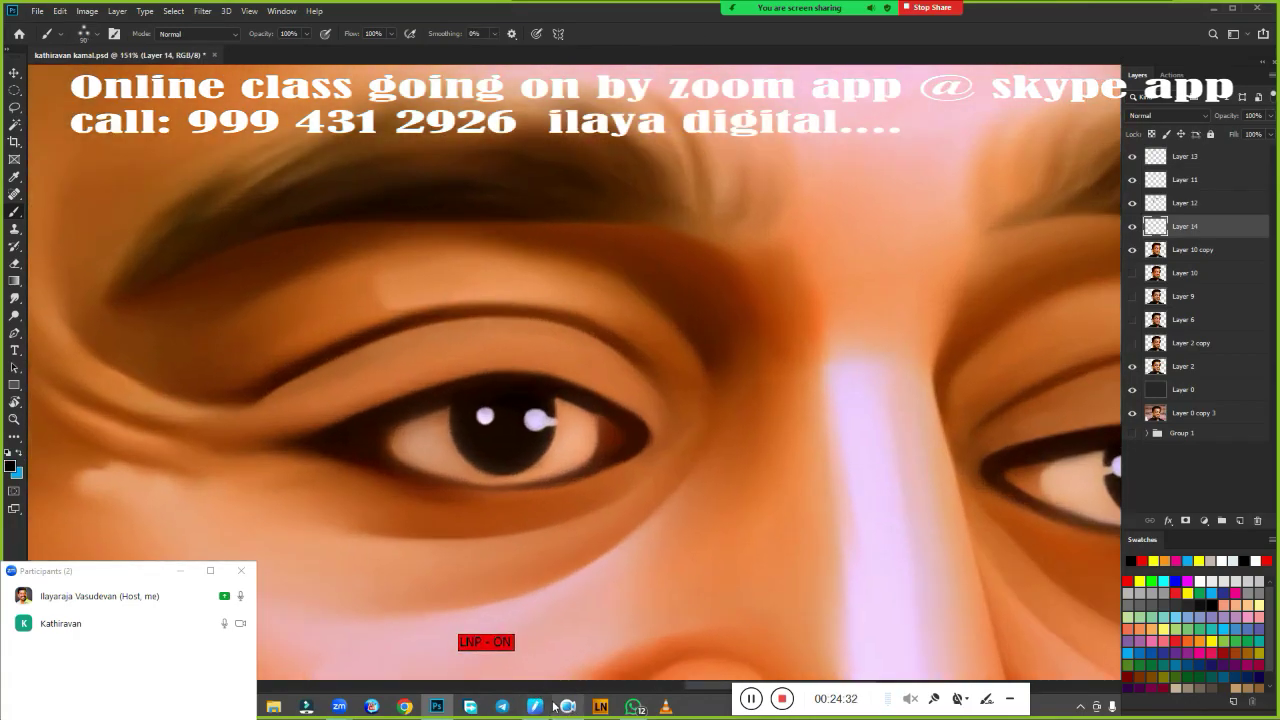
click(567, 706)
click(567, 706)
scroll(575, 400, up, 2)
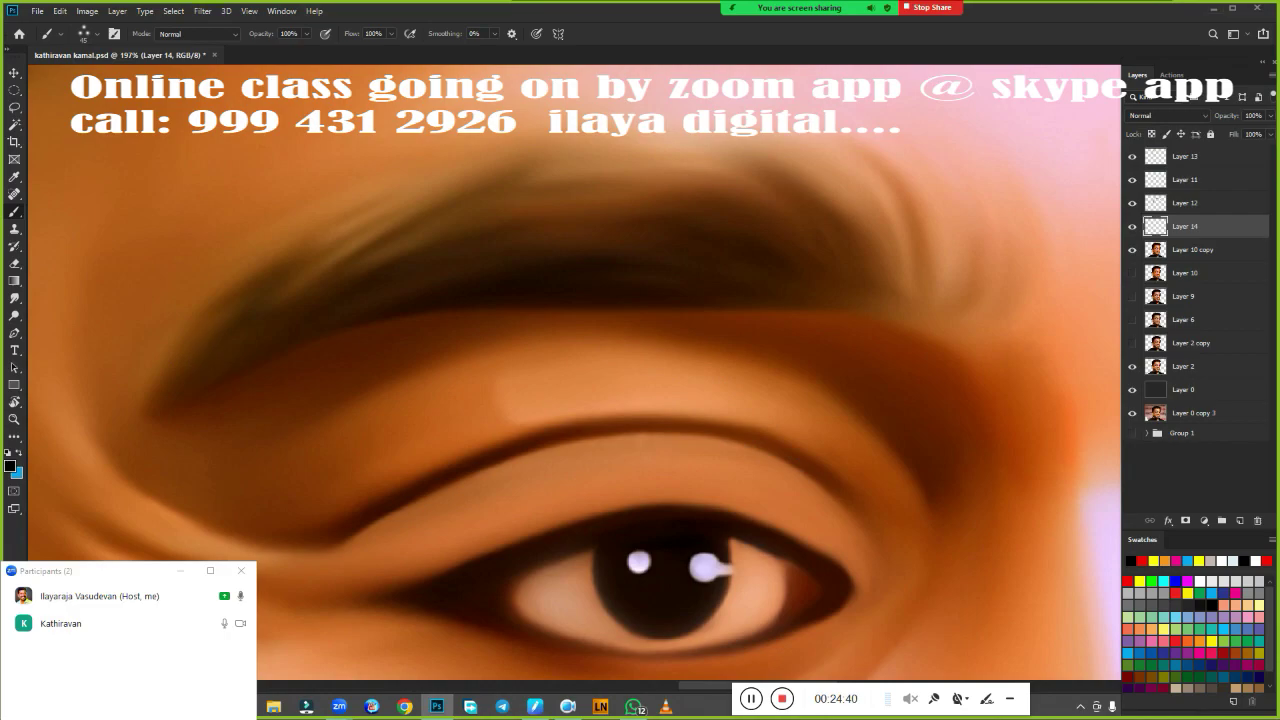
Paint fine hair strokes along the eyebrow, extending it to its outer end.
drag(312, 315, 500, 255)
drag(262, 300, 543, 186)
drag(265, 275, 575, 158)
drag(365, 262, 770, 175)
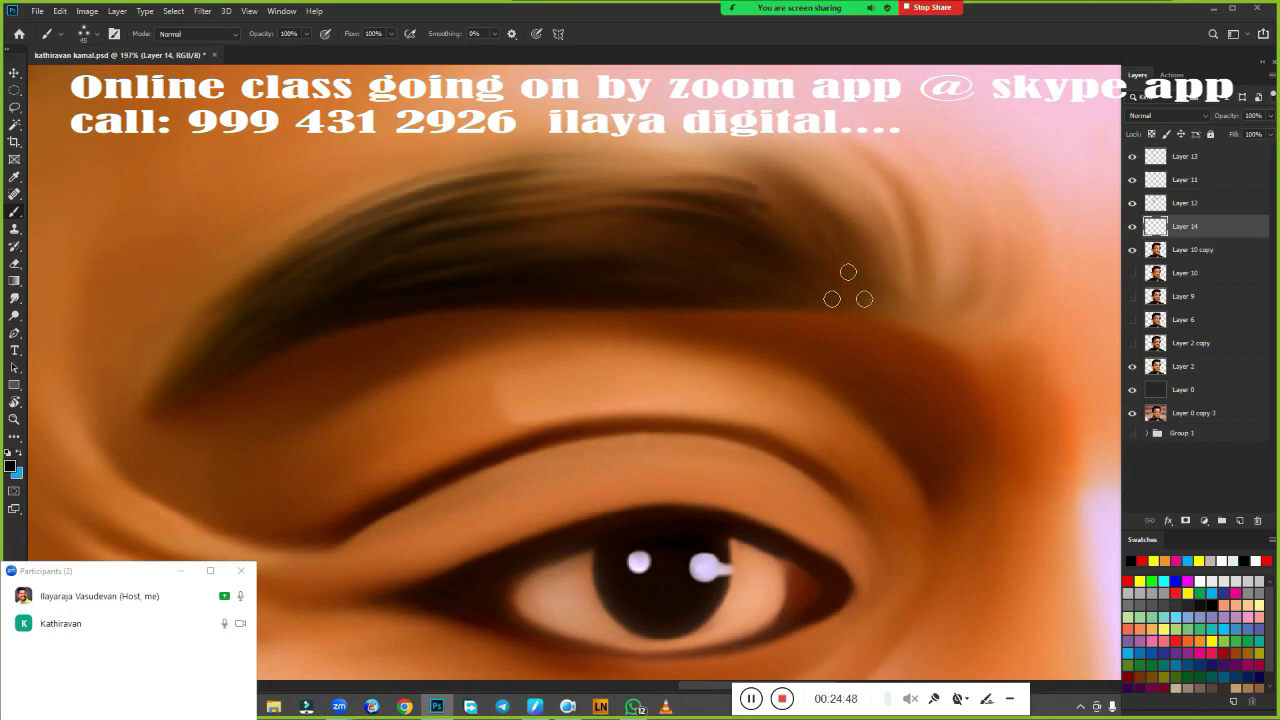
drag(848, 287, 780, 178)
drag(905, 305, 960, 162)
mouse_move(975, 306)
mouse_down()
mouse_move(1040, 150)
mouse_move(1005, 168)
mouse_up()
drag(520, 240, 695, 165)
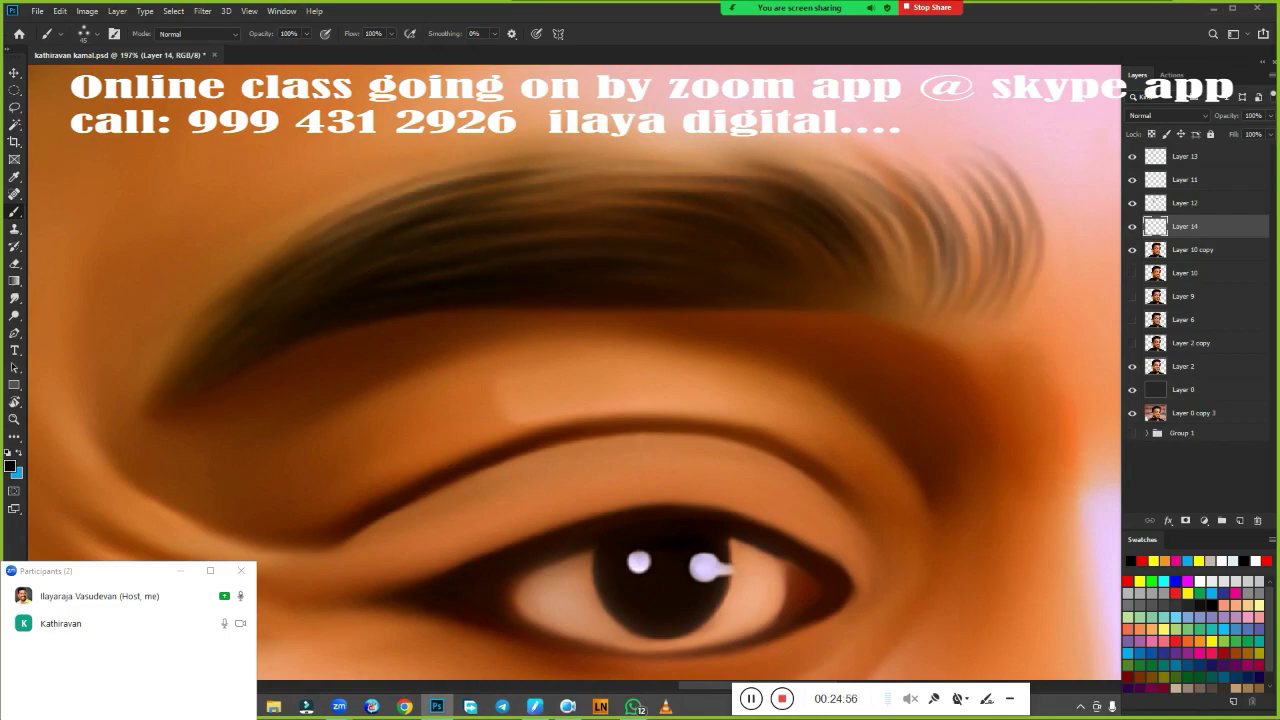
drag(880, 266, 760, 156)
drag(1010, 248, 930, 148)
drag(578, 205, 695, 188)
Thicken the eyebrow with black hair strokes, then add an empty Layer 15.
scroll(670, 405, down, 5)
scroll(670, 405, up, 3)
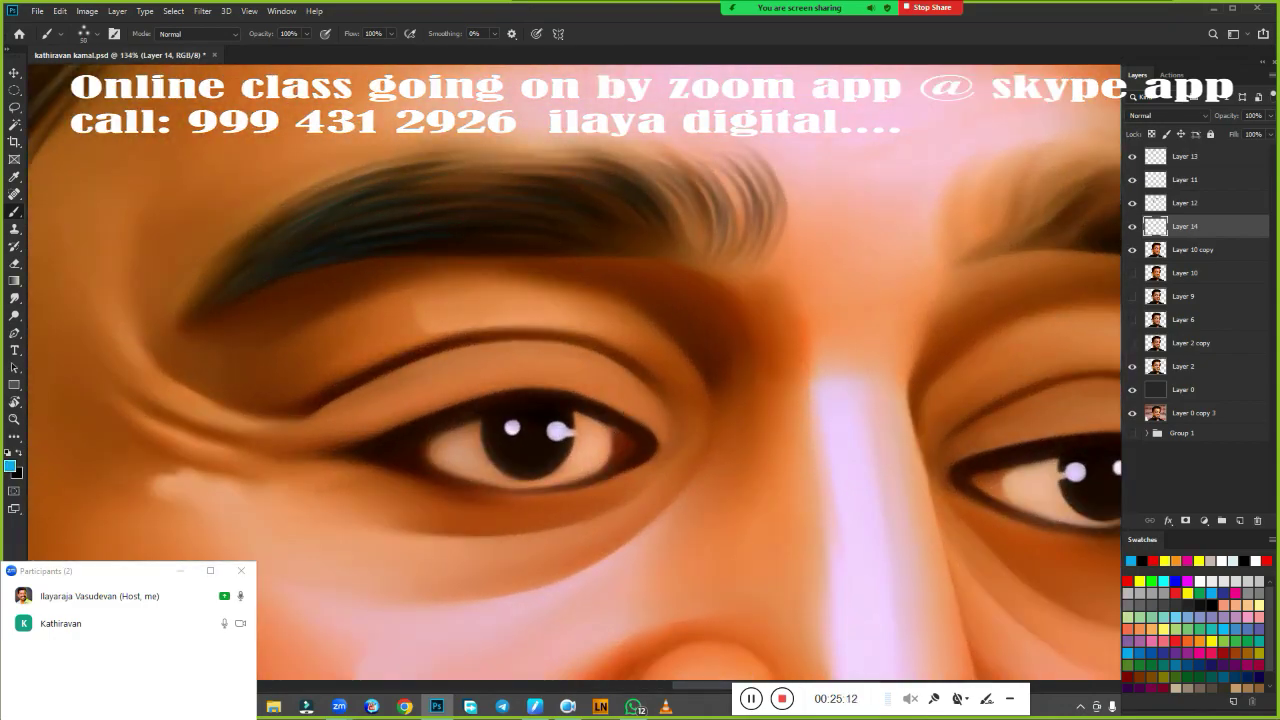
scroll(594, 232, down, 5)
scroll(594, 232, up, 6)
key(x)
drag(340, 300, 485, 135)
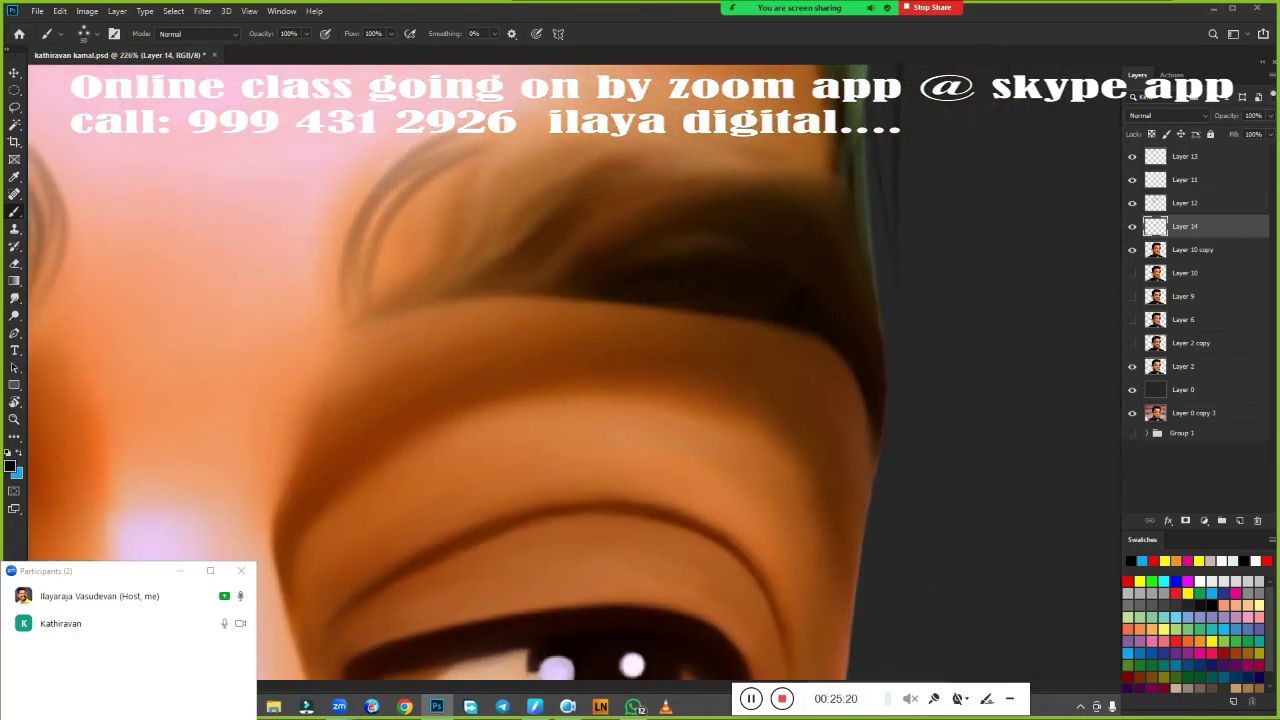
drag(375, 282, 545, 150)
drag(445, 240, 710, 148)
drag(815, 255, 550, 160)
drag(750, 272, 540, 200)
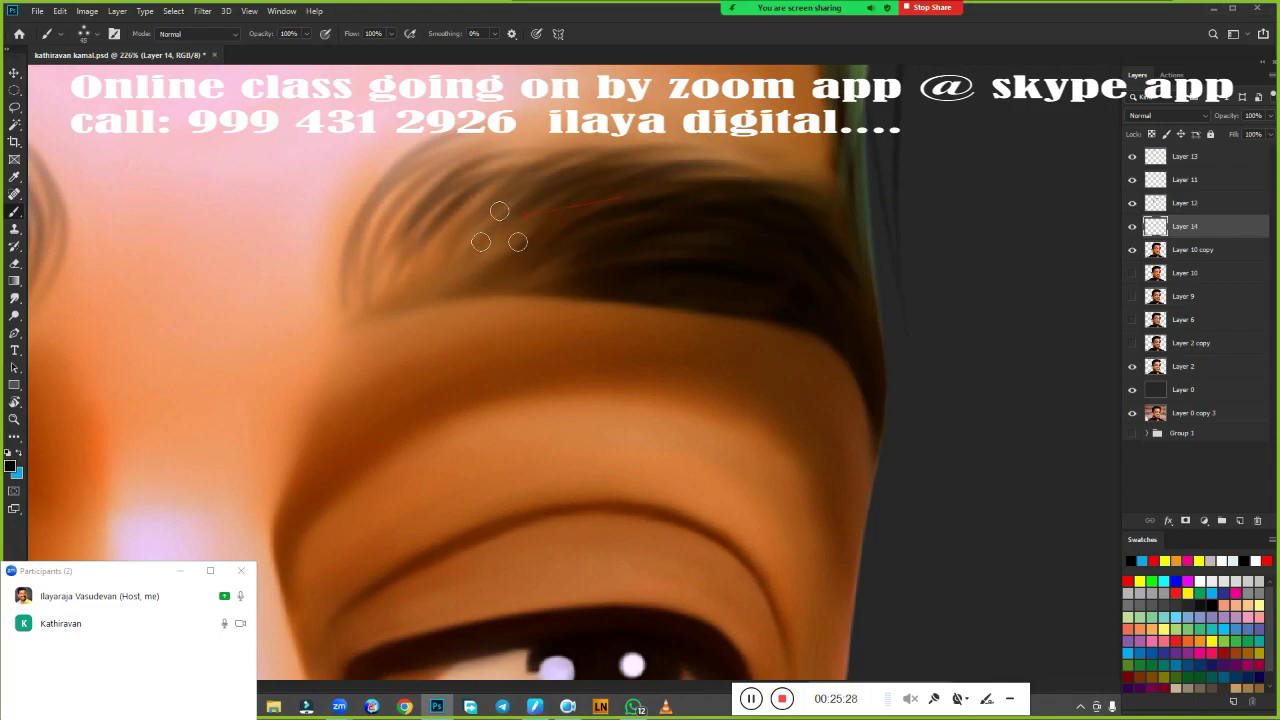
drag(420, 280, 615, 185)
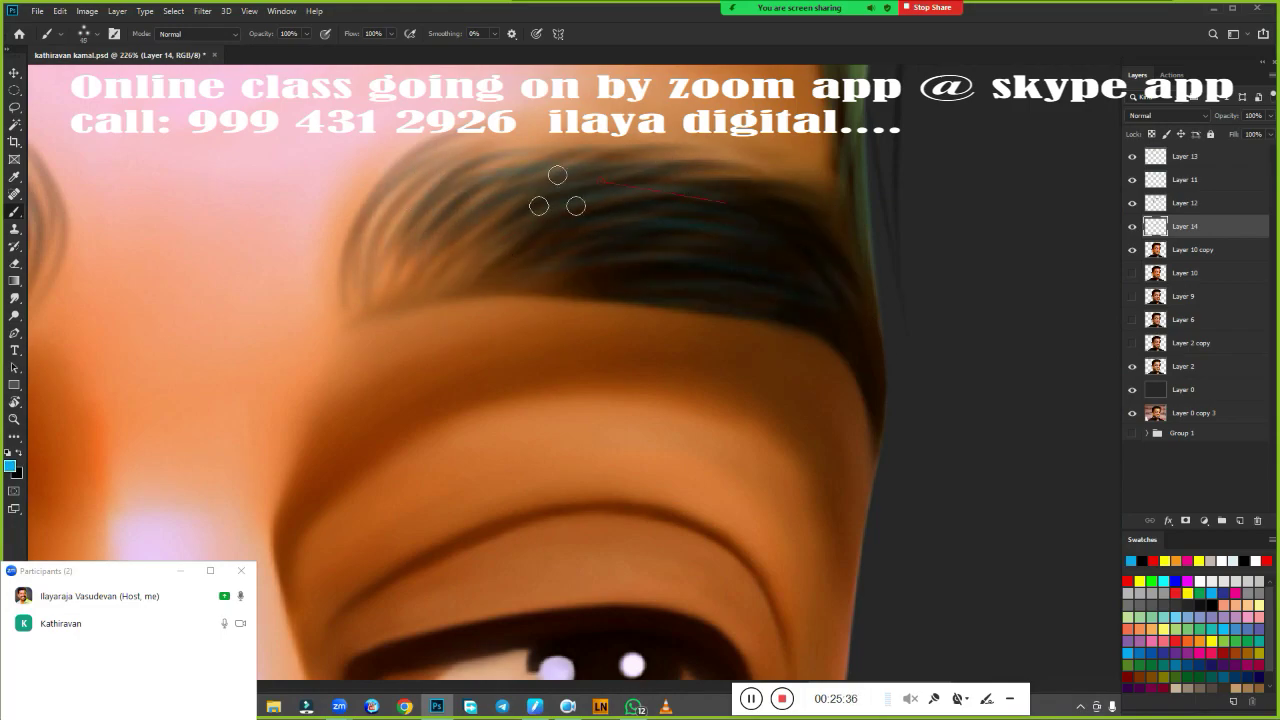
scroll(565, 200, down, 5)
click(1240, 520)
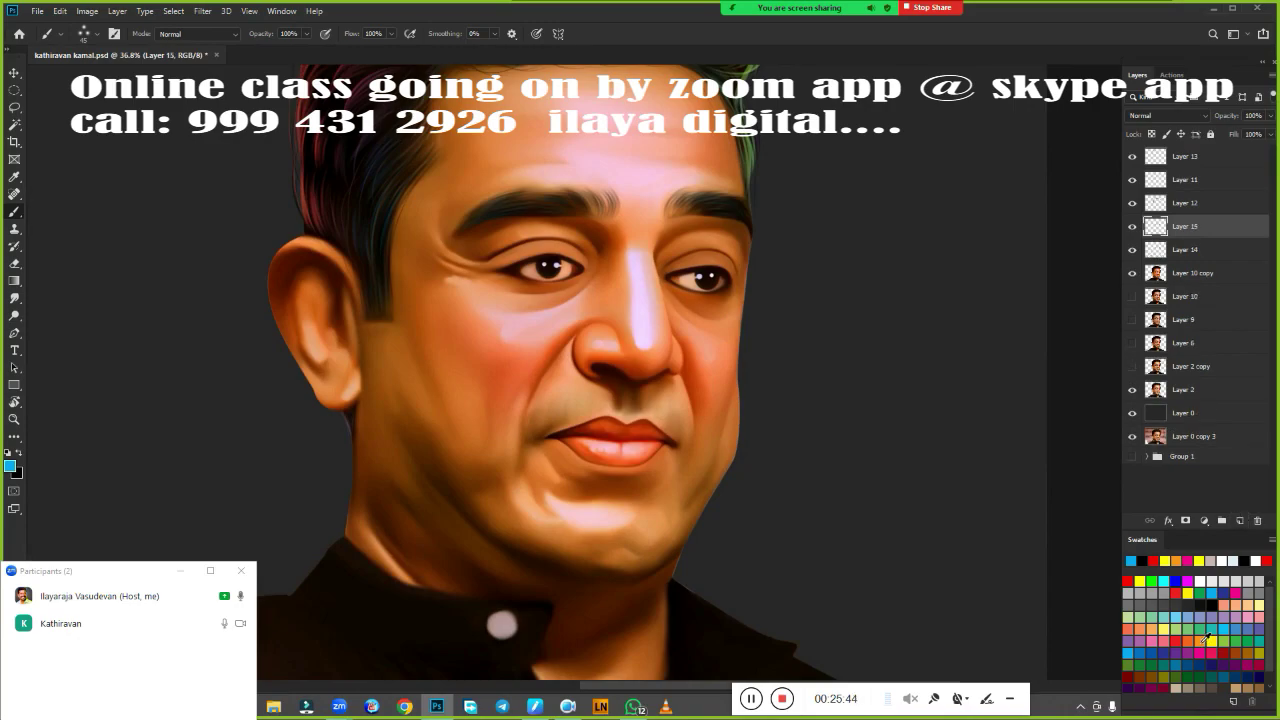
Paint a golden-brown crescent in the lower iris with a hard round brush.
right_click(502, 625)
double_click(1020, 545)
scroll(556, 257, up, 5)
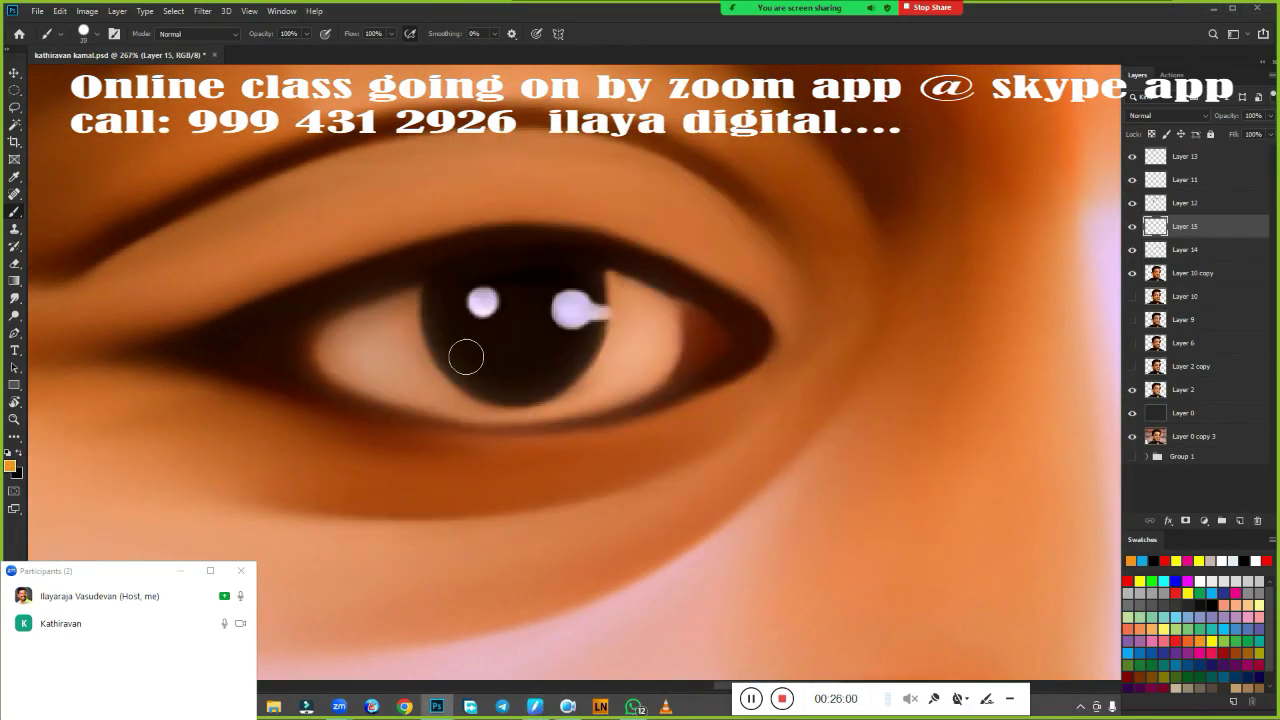
drag(460, 345, 560, 350)
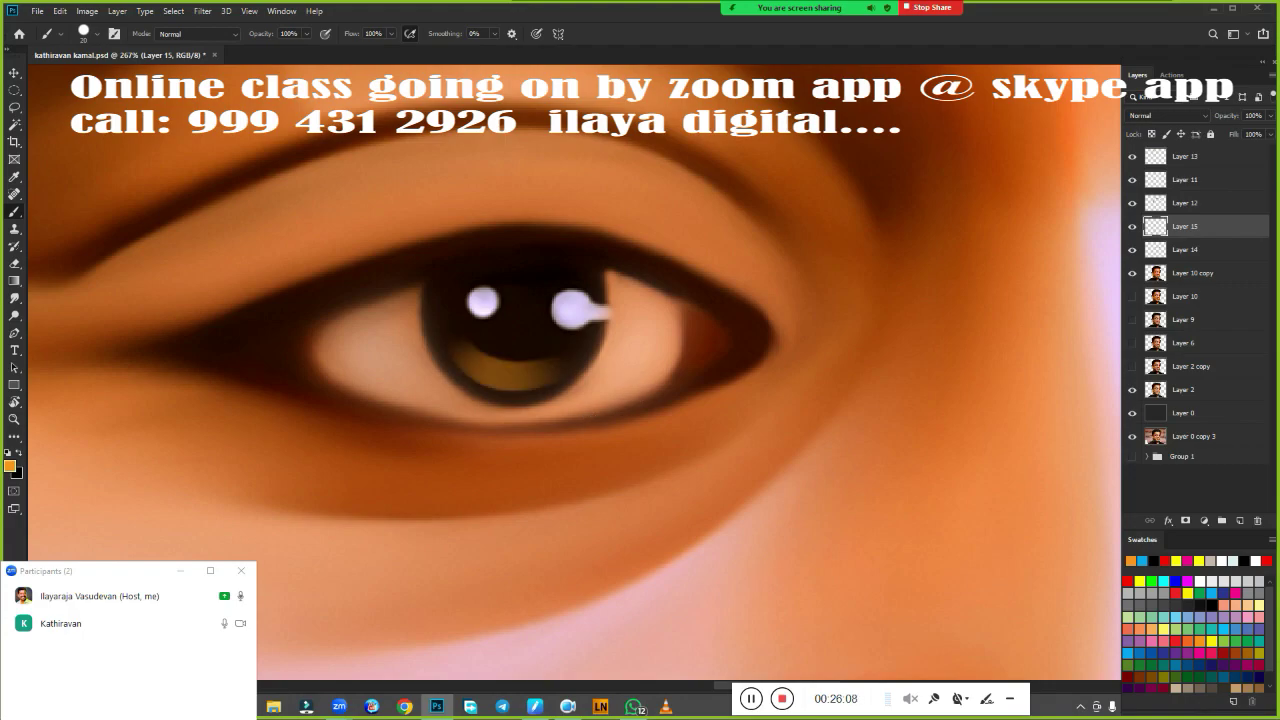
click(1202, 578)
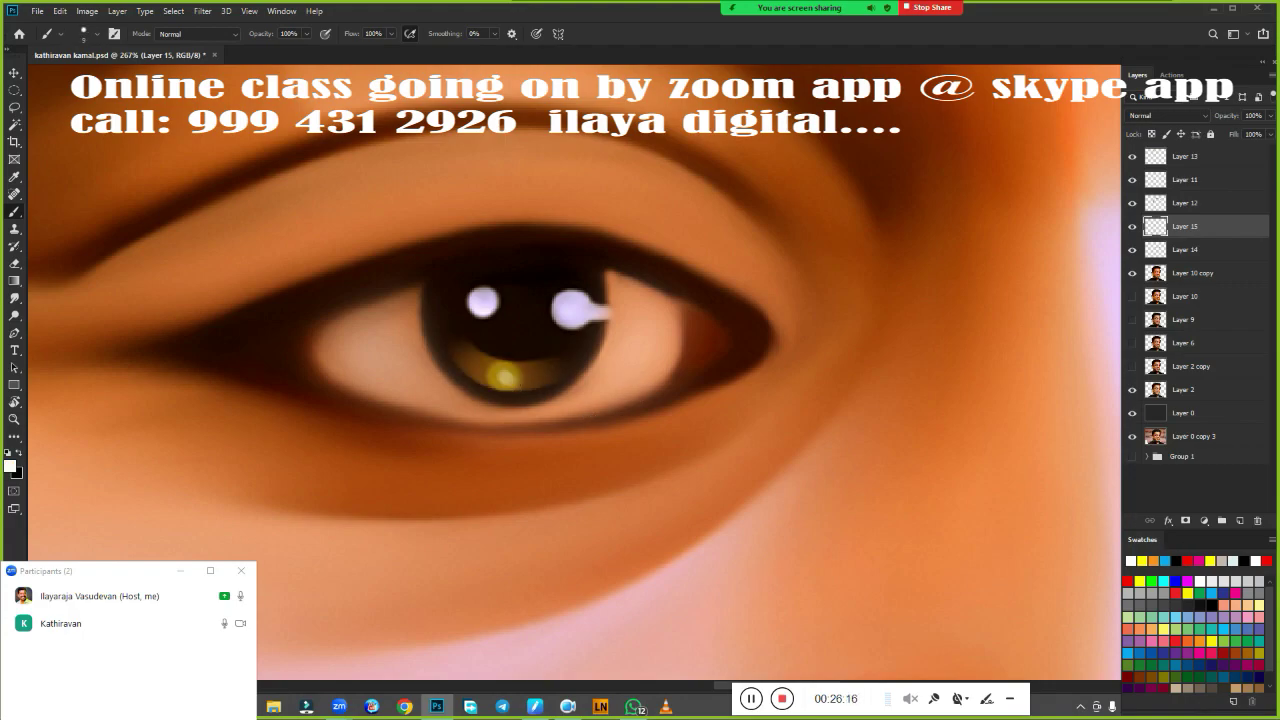
scroll(586, 357, down, 5)
Duplicate the iris colour layer and move the copy onto the other eye.
key(ctrl+j)
key(v)
drag(489, 286, 832, 313)
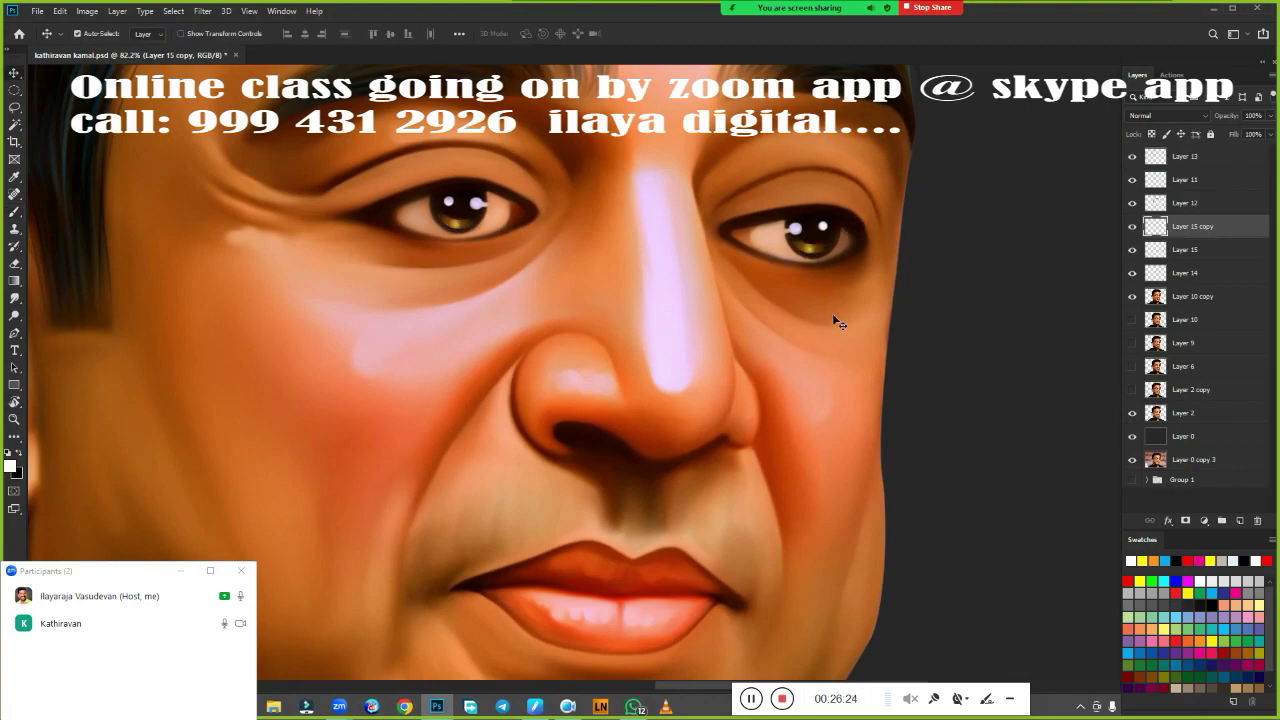
scroll(960, 340, down, 2)
scroll(943, 357, down, 2)
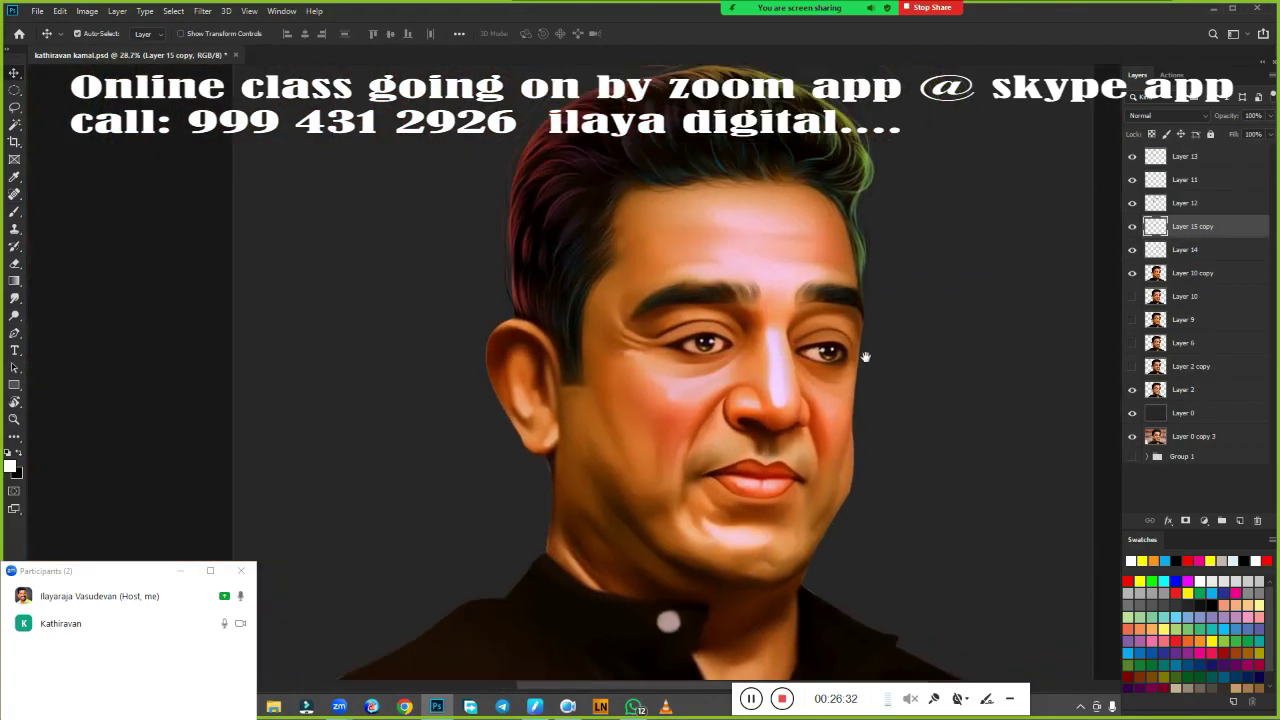
scroll(929, 363, up, 2)
scroll(929, 363, down, 1)
Shift the hue of the copied iris colour with Hue/Saturation.
key(ctrl+u)
drag(1074, 245, 1079, 258)
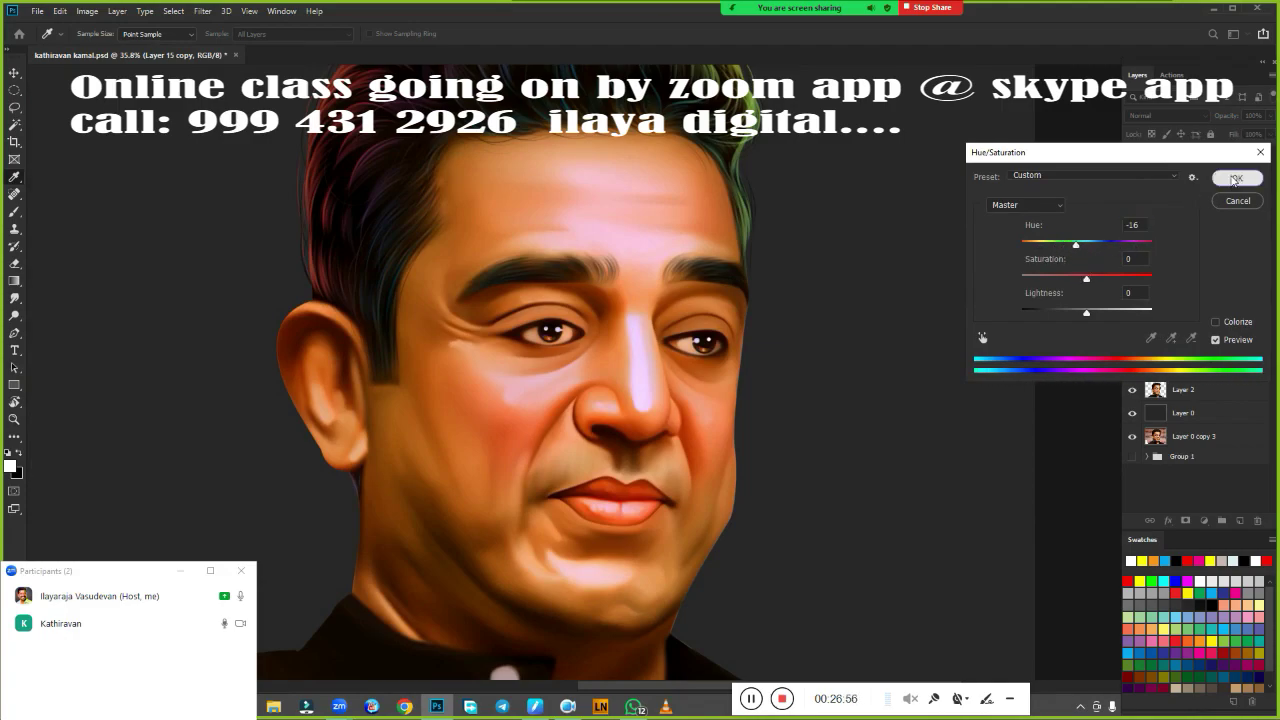
click(1235, 179)
scroll(763, 397, up, 3)
scroll(371, 277, up, 2)
Soften the iris colour with a 1.1 px Gaussian Blur and add another empty layer.
click(202, 10)
click(400, 209)
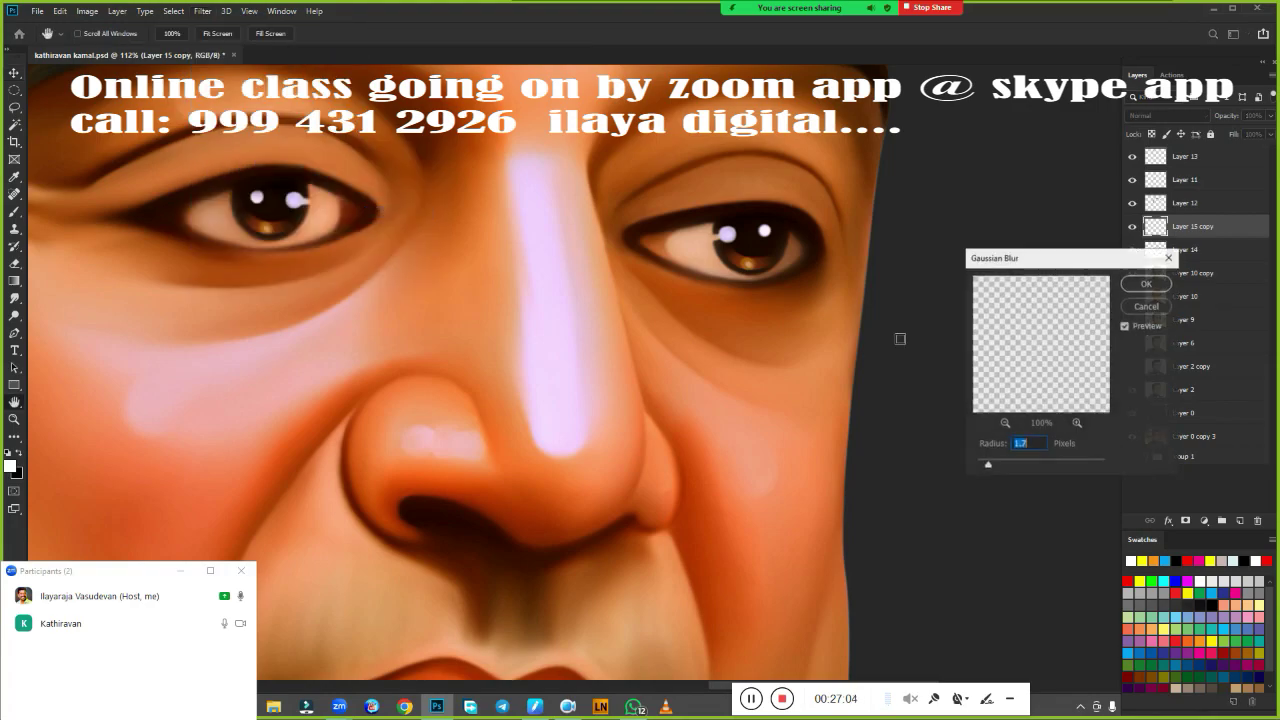
mouse_move(988, 464)
mouse_down()
mouse_move(1048, 467)
mouse_move(989, 463)
mouse_up()
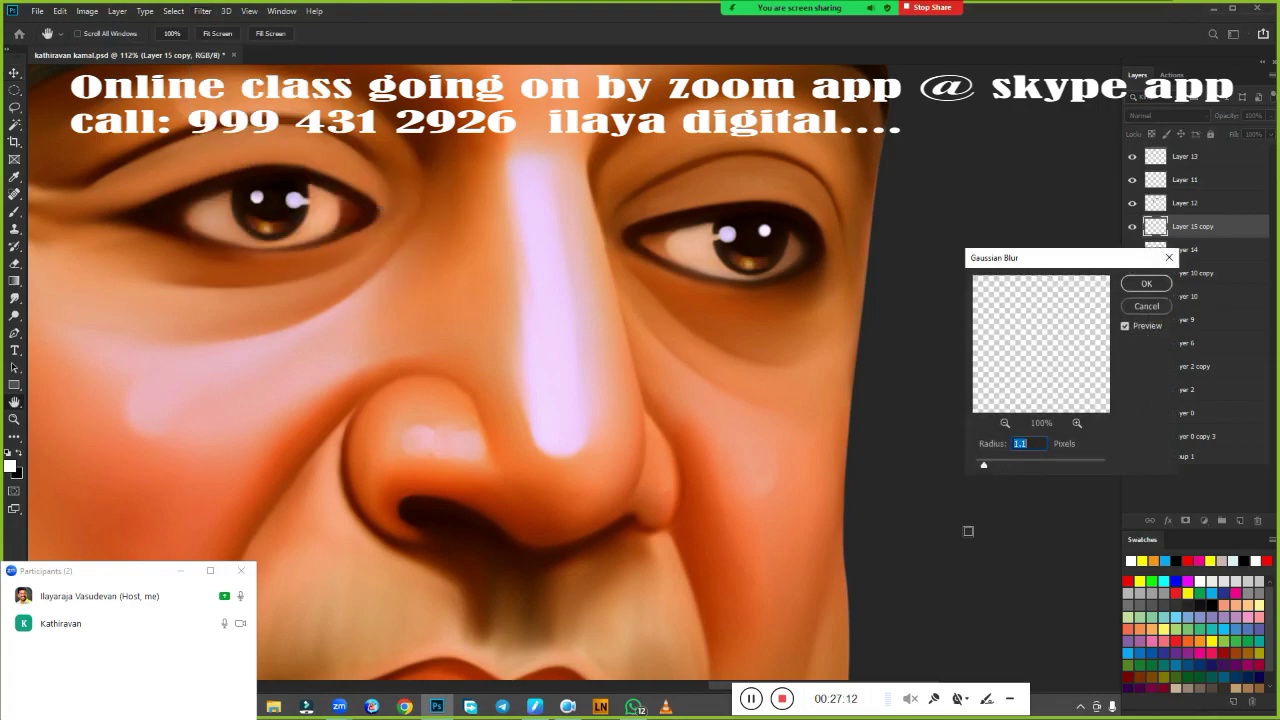
key(Return)
key(ctrl+0)
drag(903, 438, 843, 338)
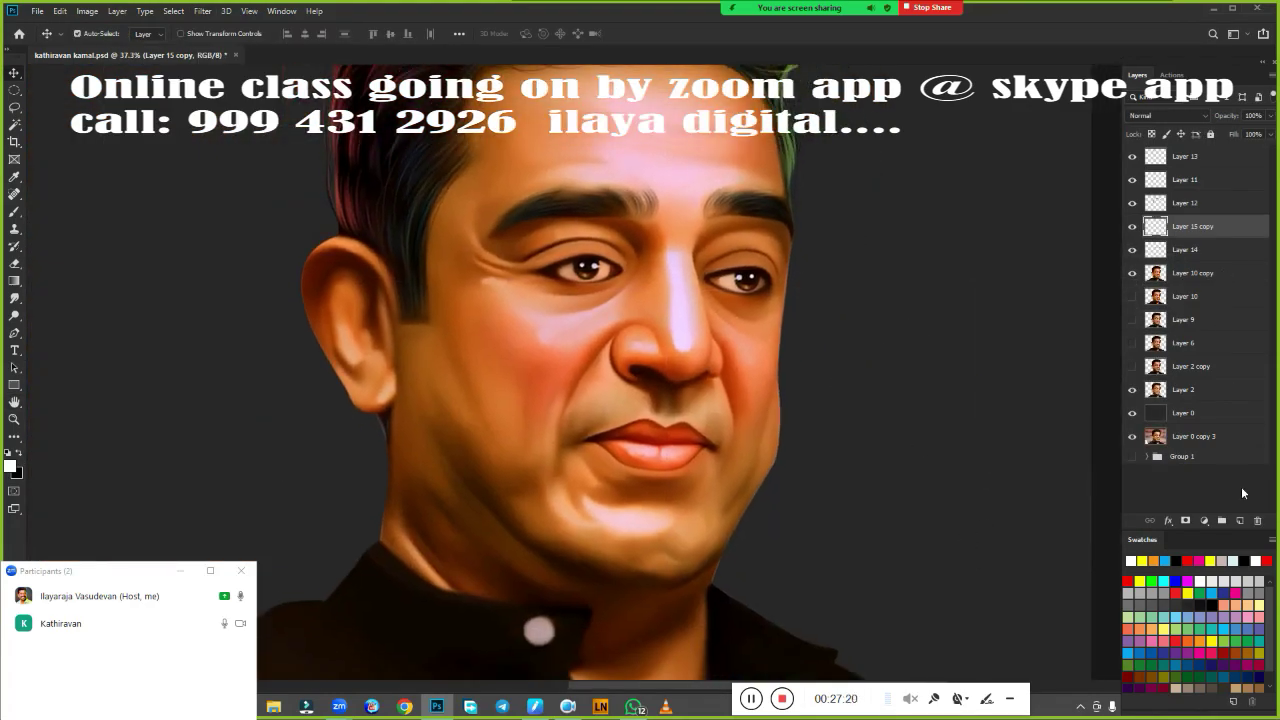
click(1240, 520)
Switch to the Brush tool with a soft round brush at 45% opacity.
key(b)
right_click(721, 364)
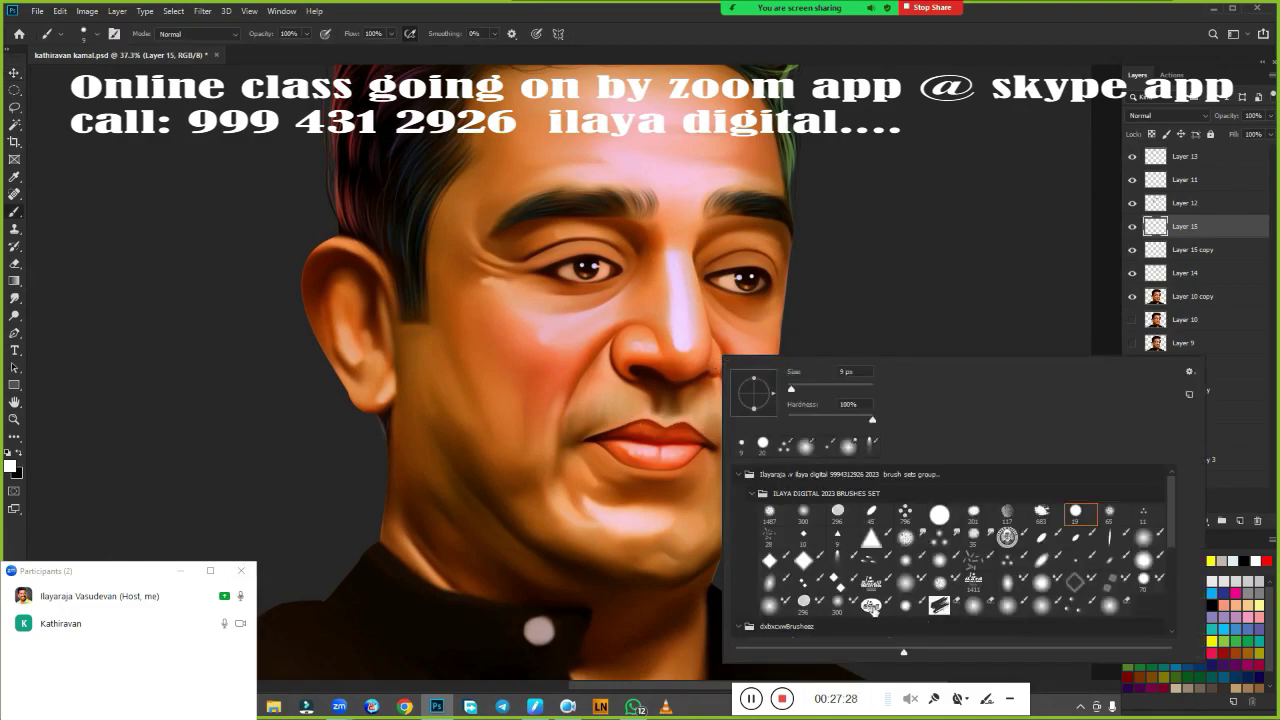
click(660, 34)
scroll(646, 373, up, 2)
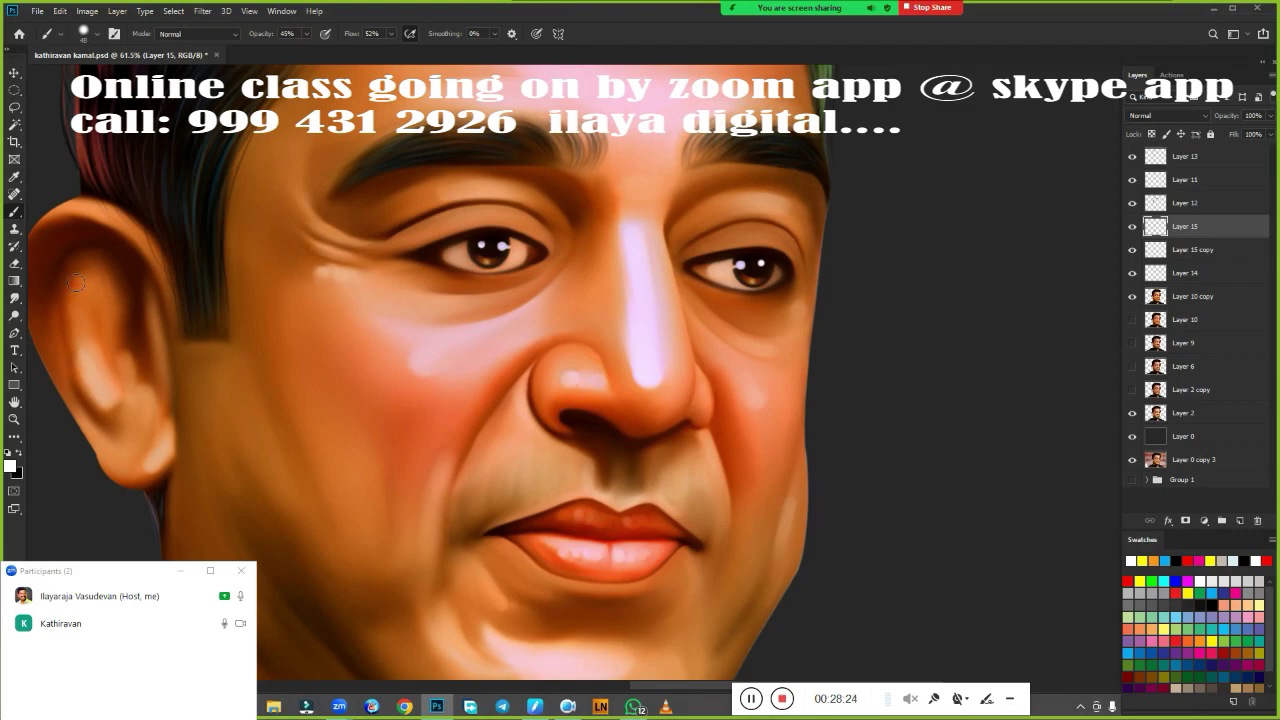
Paint a soft pale highlight on the jaw near the shirt collar.
drag(214, 541, 354, 286)
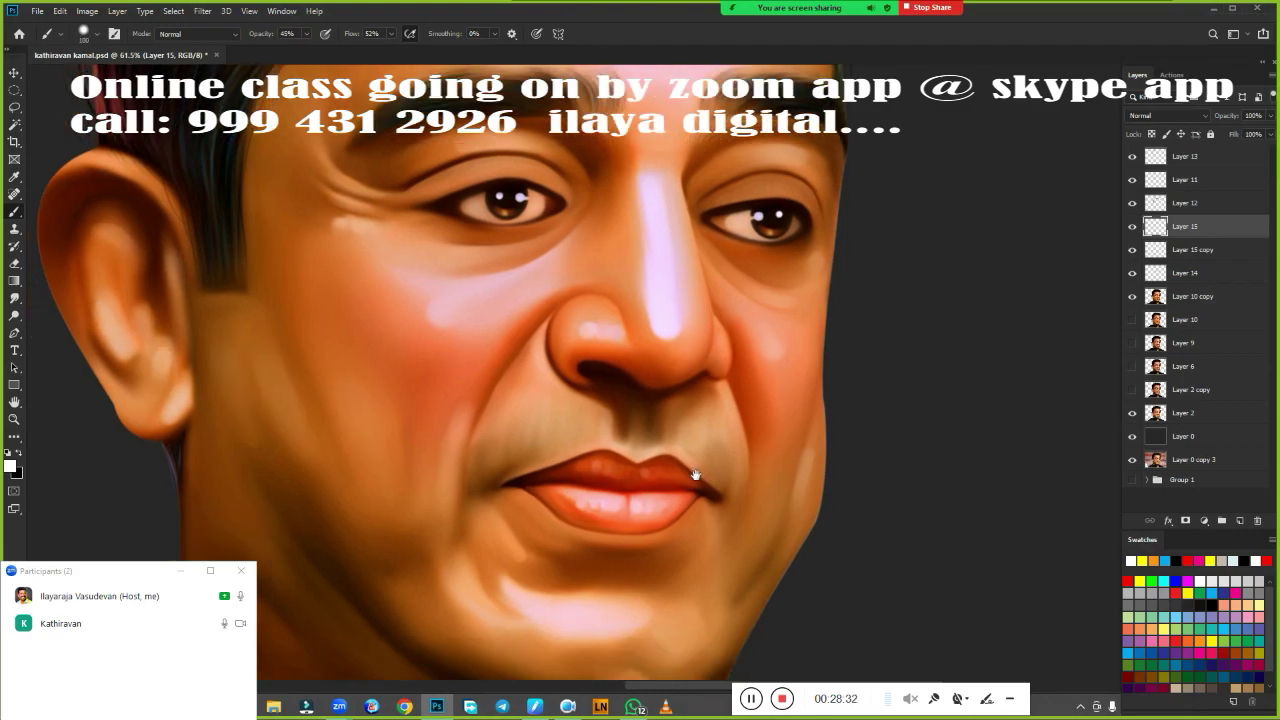
drag(523, 368, 540, 386)
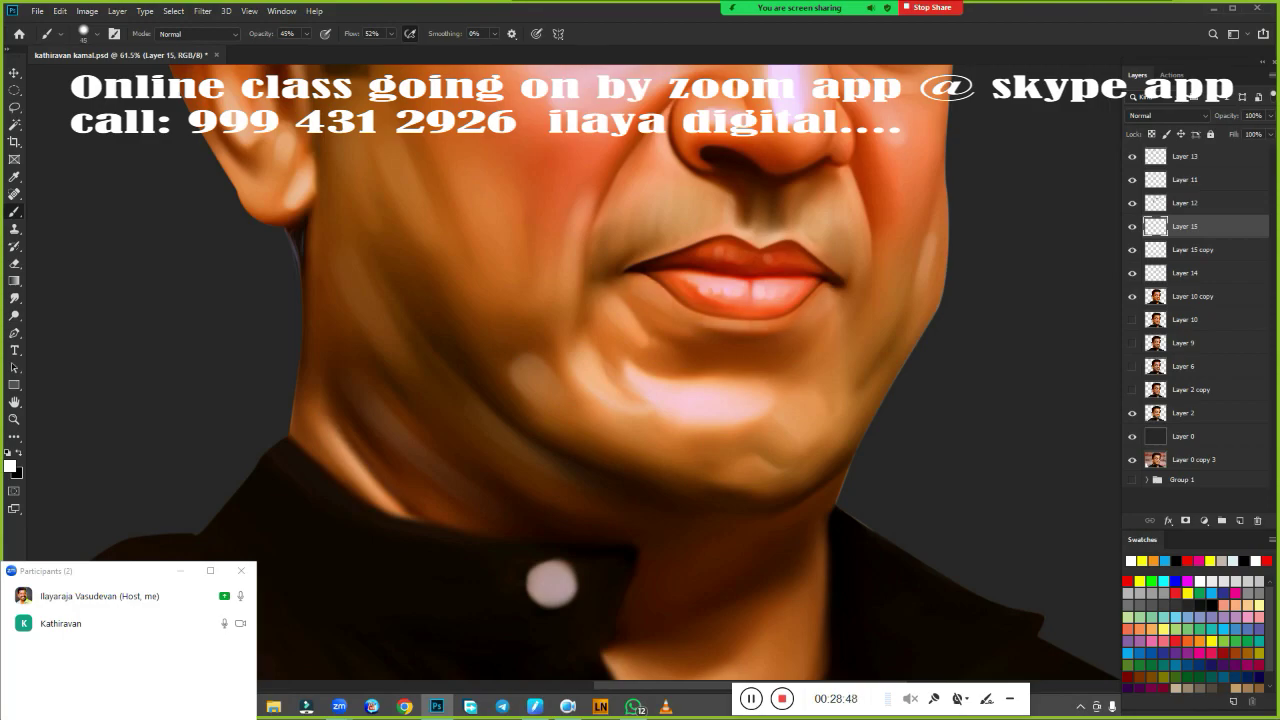
scroll(575, 370, down, 5)
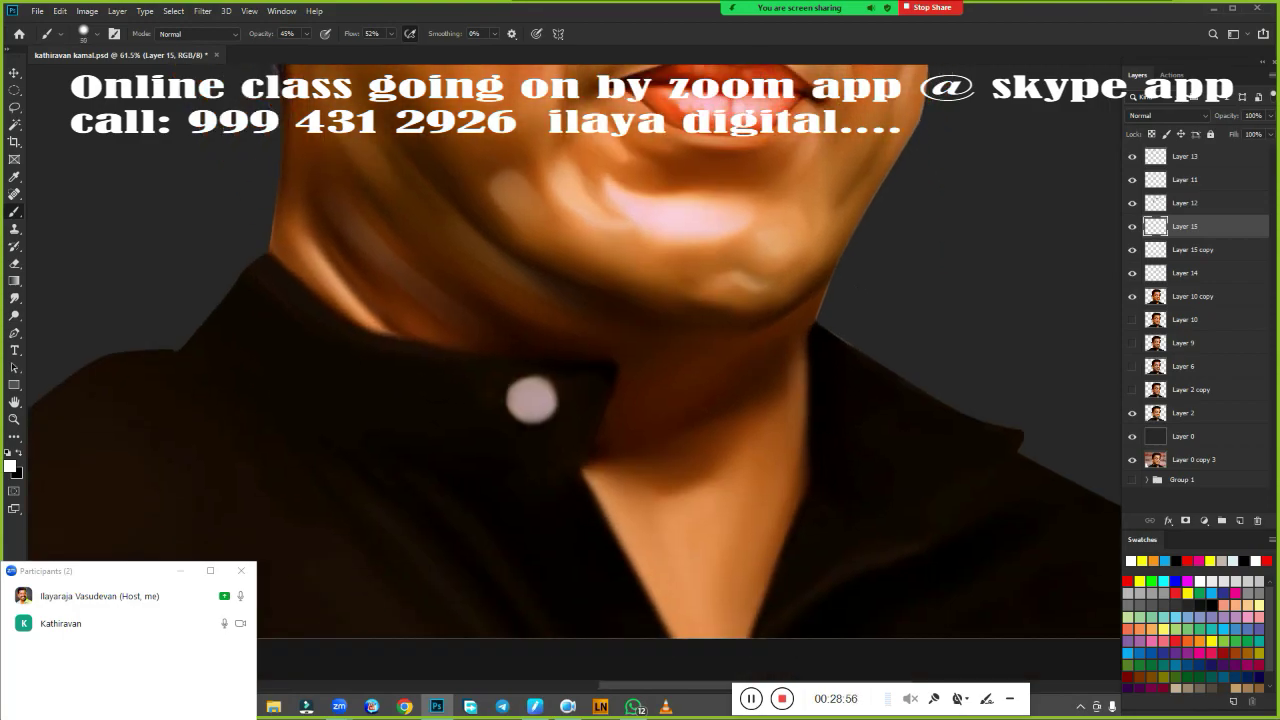
mouse_move(544, 340)
mouse_down()
mouse_move(909, 380)
mouse_move(516, 292)
mouse_up()
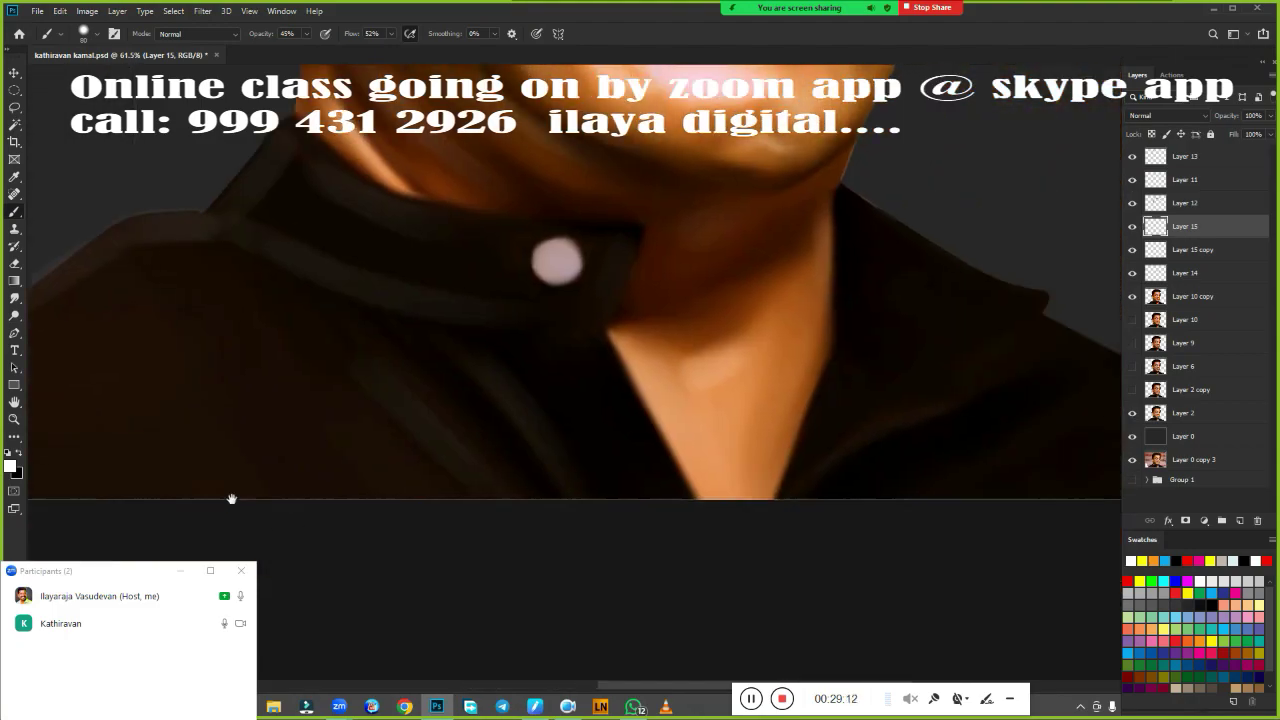
drag(897, 243, 786, 366)
scroll(634, 403, down, 5)
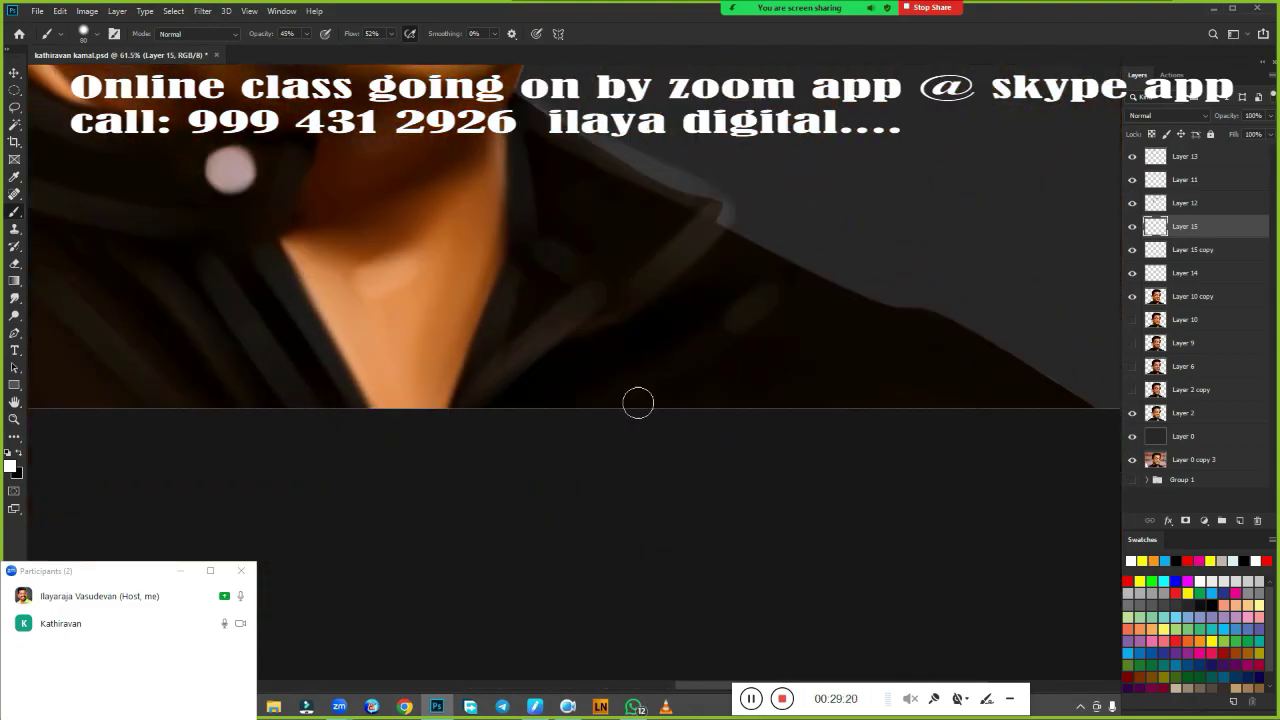
scroll(874, 566, up, 5)
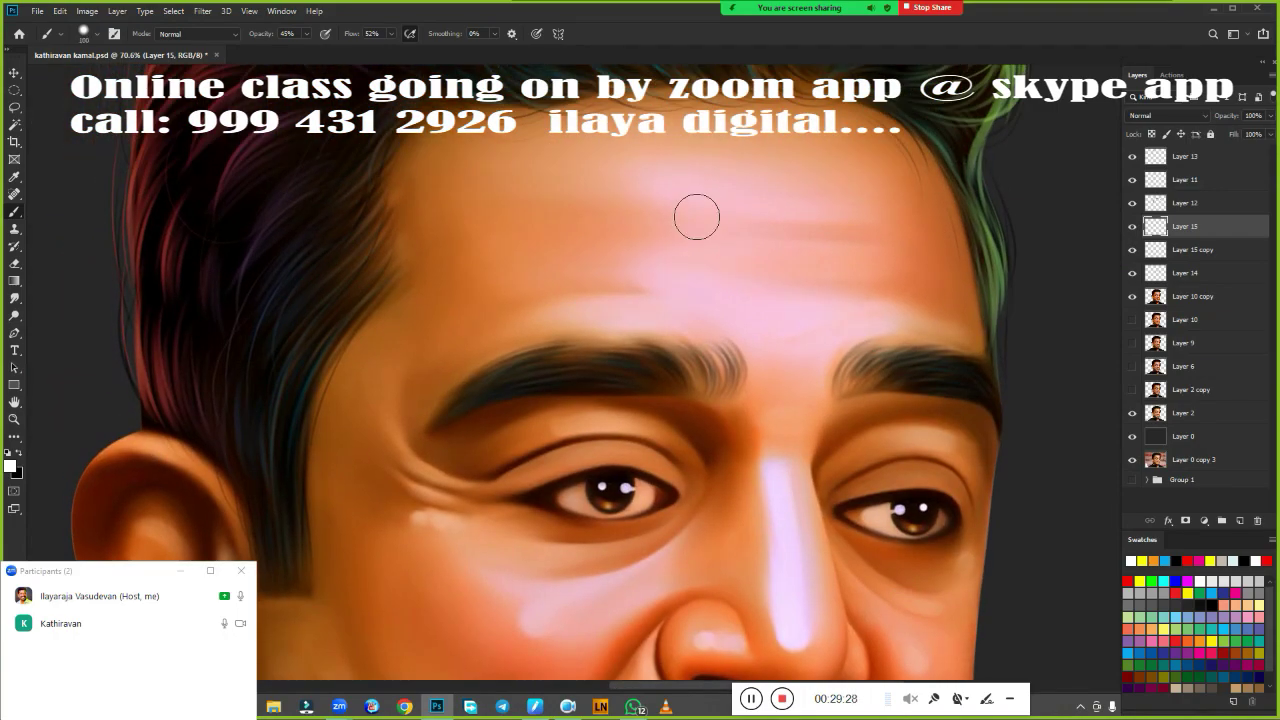
scroll(640, 400, down, 5)
Select Layer 0 and toggle Layers 10–13 off and on to review the paint strokes.
click(1180, 436)
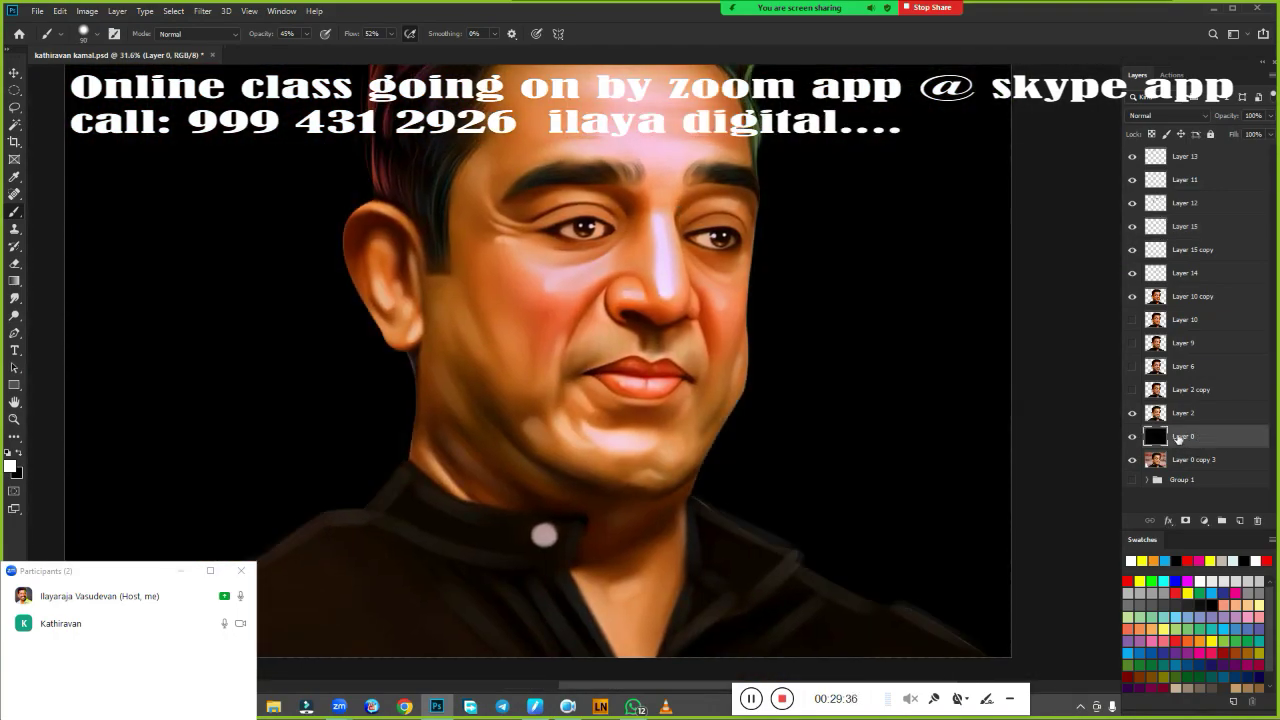
drag(1132, 319, 1129, 163)
key(ctrl+minus)
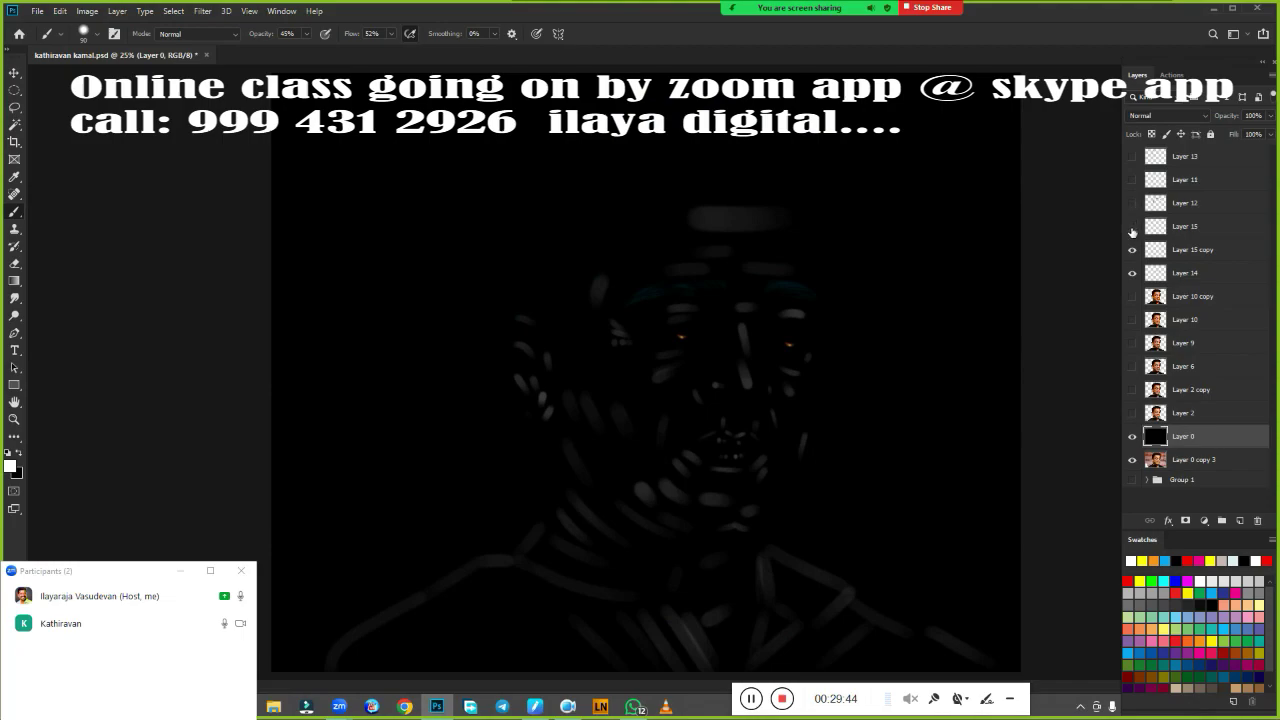
click(1132, 157)
click(1132, 157)
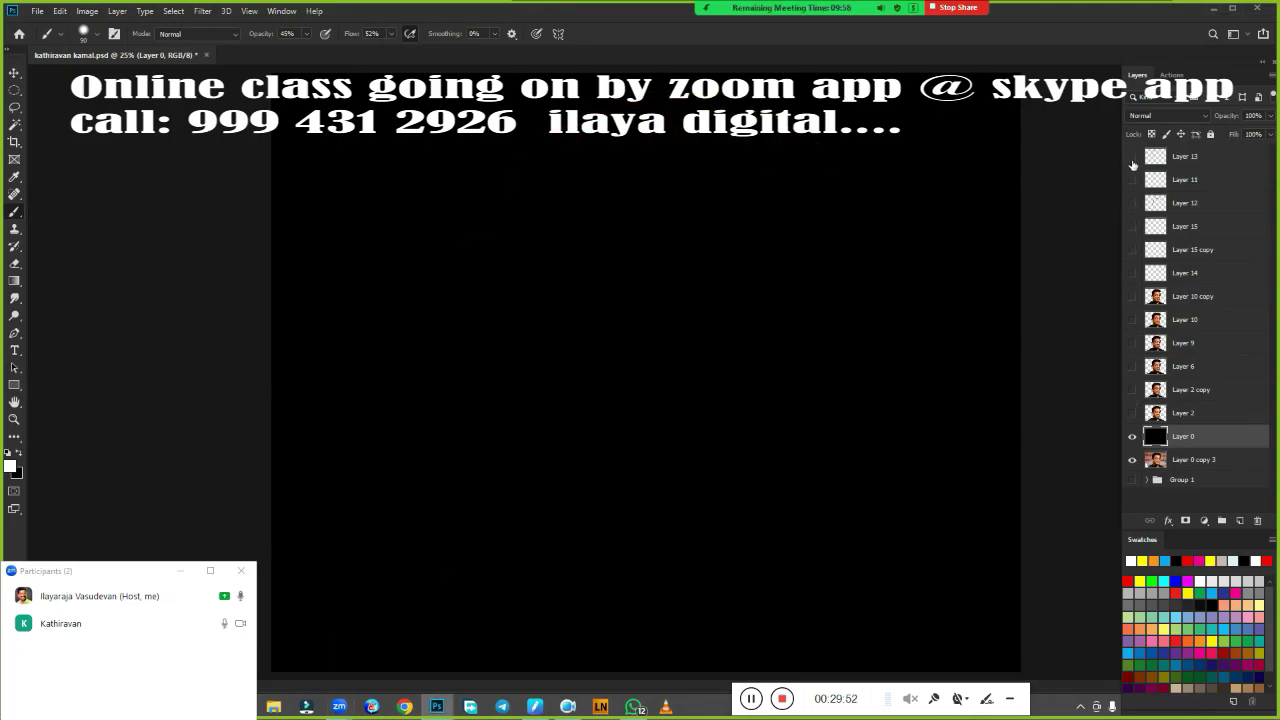
click(1132, 157)
Make Layers 11, 12, 15 and the Layer 10 copy visible so every paint stroke shows.
click(1131, 186)
click(1131, 186)
click(1132, 186)
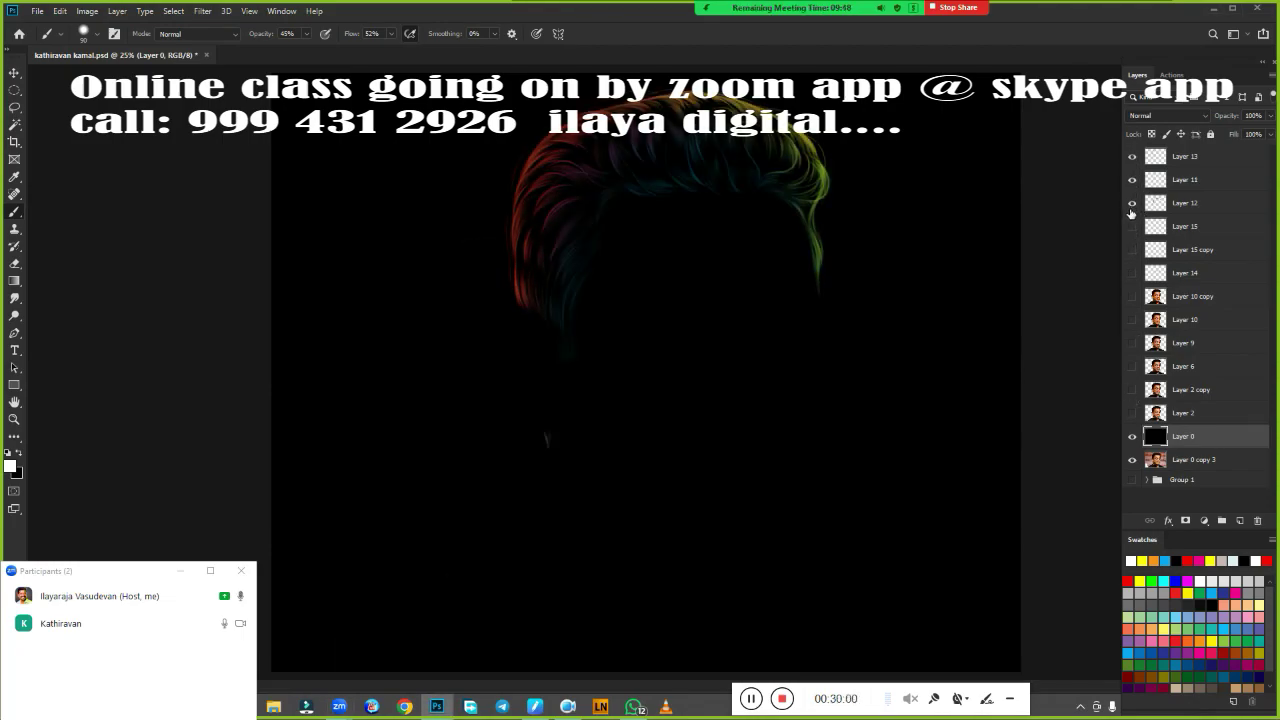
click(1132, 203)
click(1132, 226)
click(1132, 226)
click(1132, 226)
click(1132, 226)
click(1132, 226)
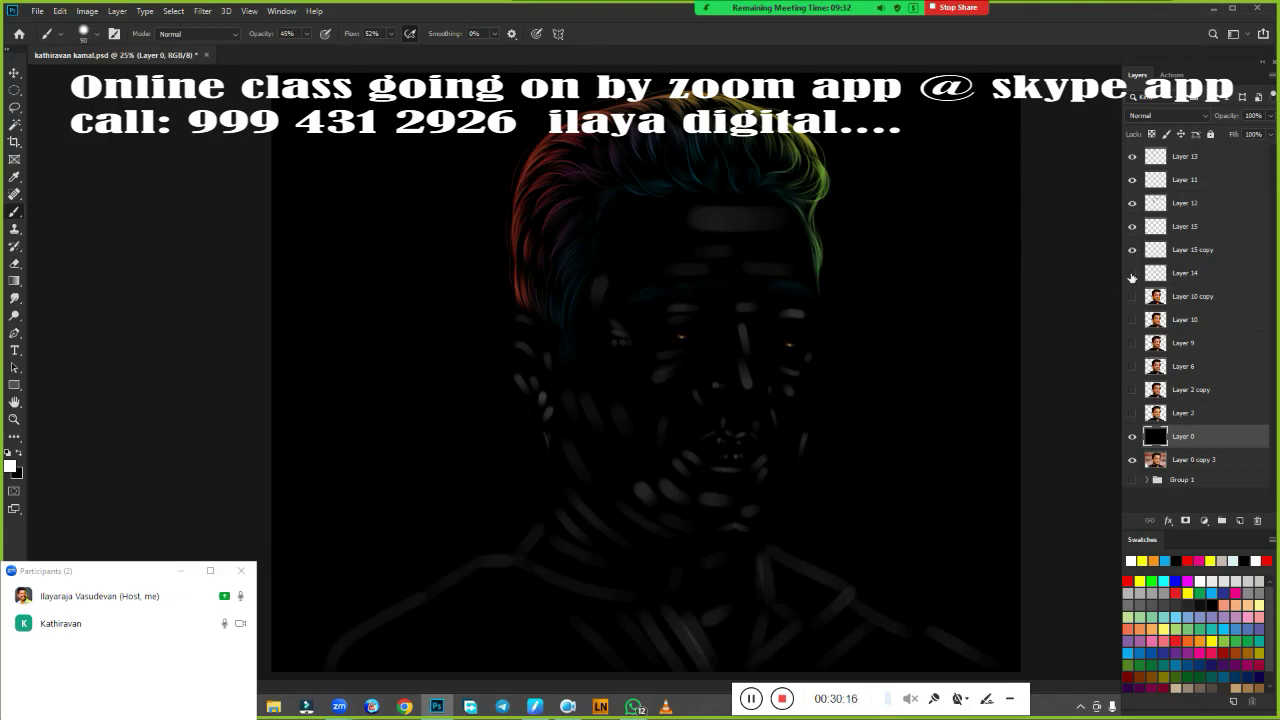
click(1132, 296)
scroll(649, 369, down, 1)
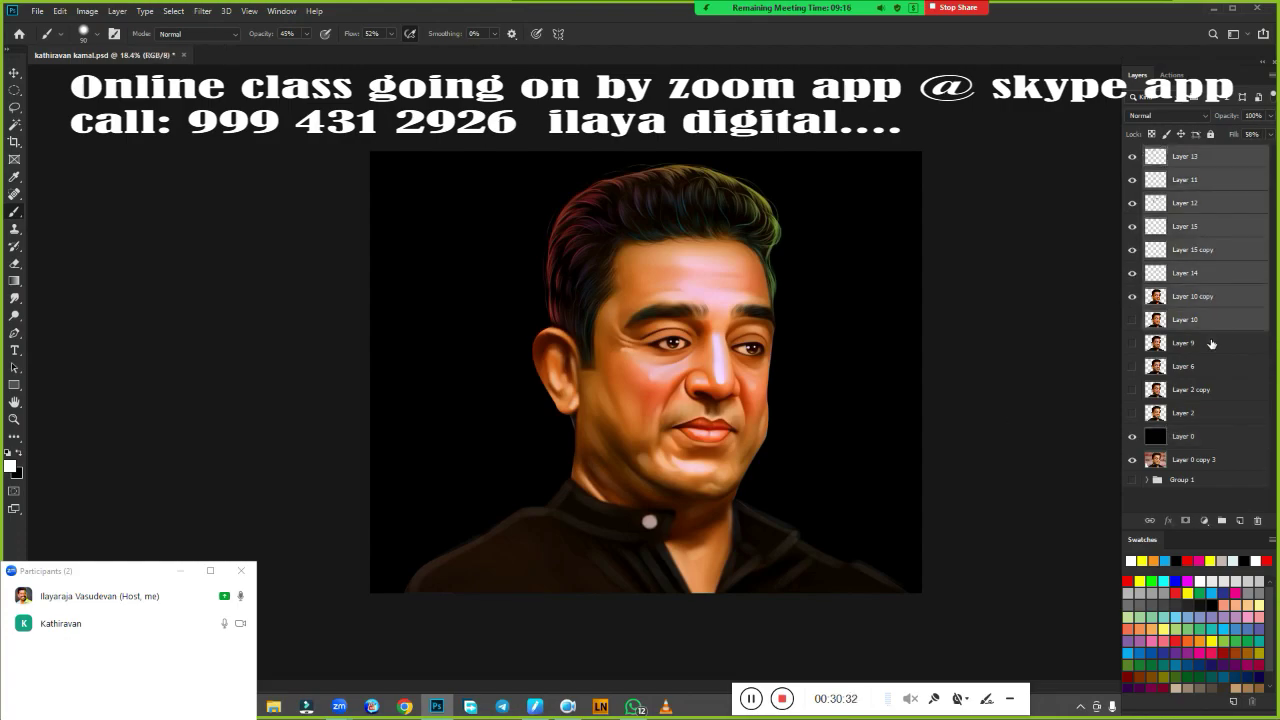
Group, duplicate and merge the painting layers, compare the result, then undo it.
shift+click(1190, 389)
key(ctrl+g)
key(ctrl+j)
key(ctrl+e)
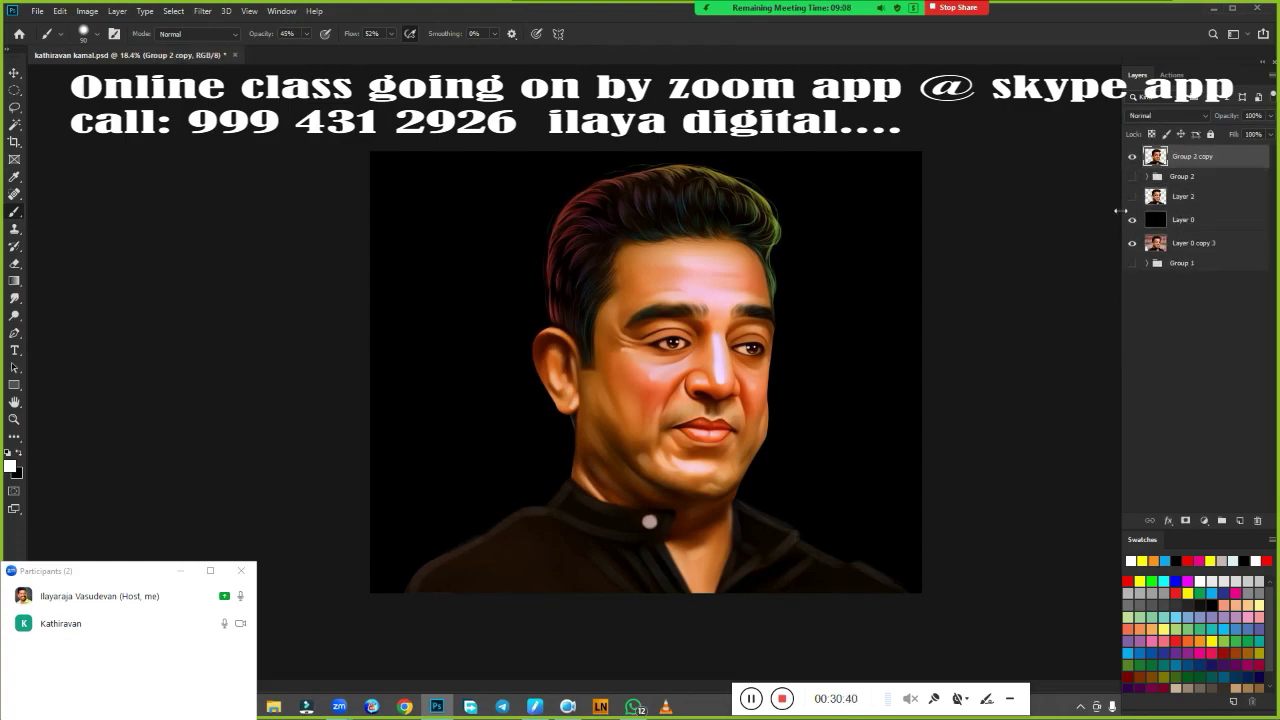
click(1133, 157)
click(1133, 157)
click(1133, 157)
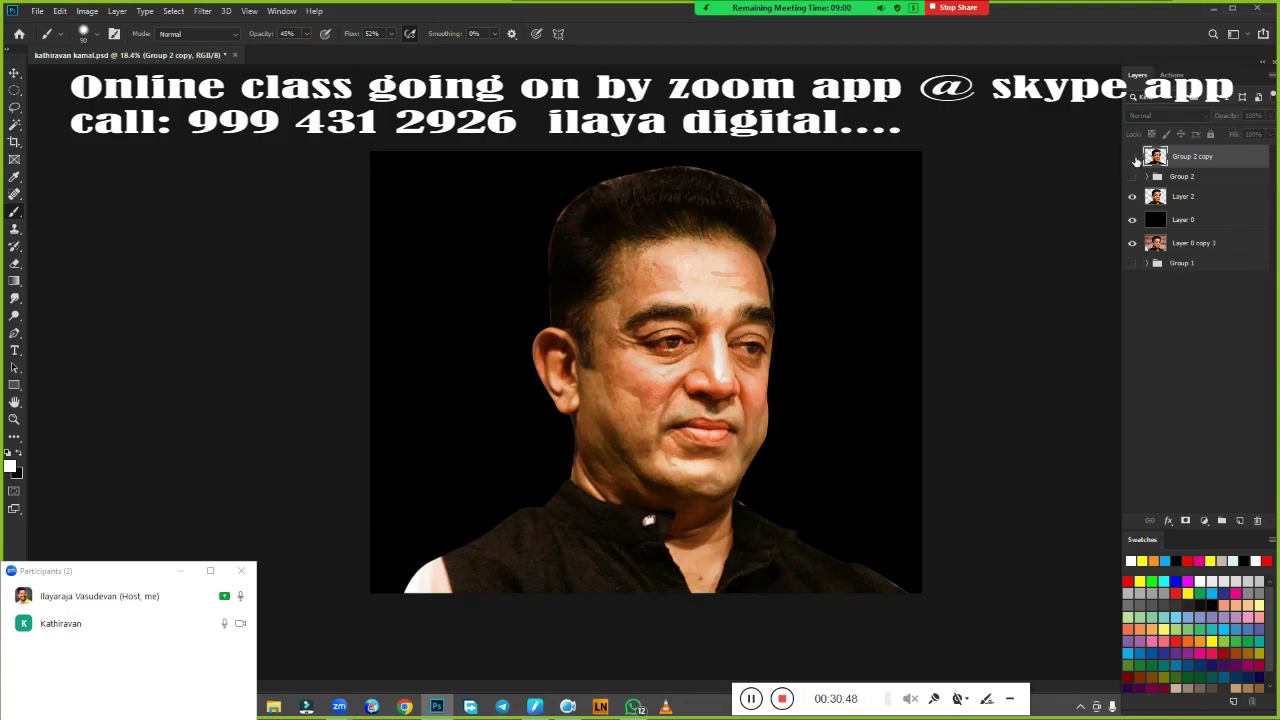
click(1133, 157)
click(1133, 157)
click(1133, 157)
key(ctrl+z)
key(ctrl+z)
key(ctrl+z)
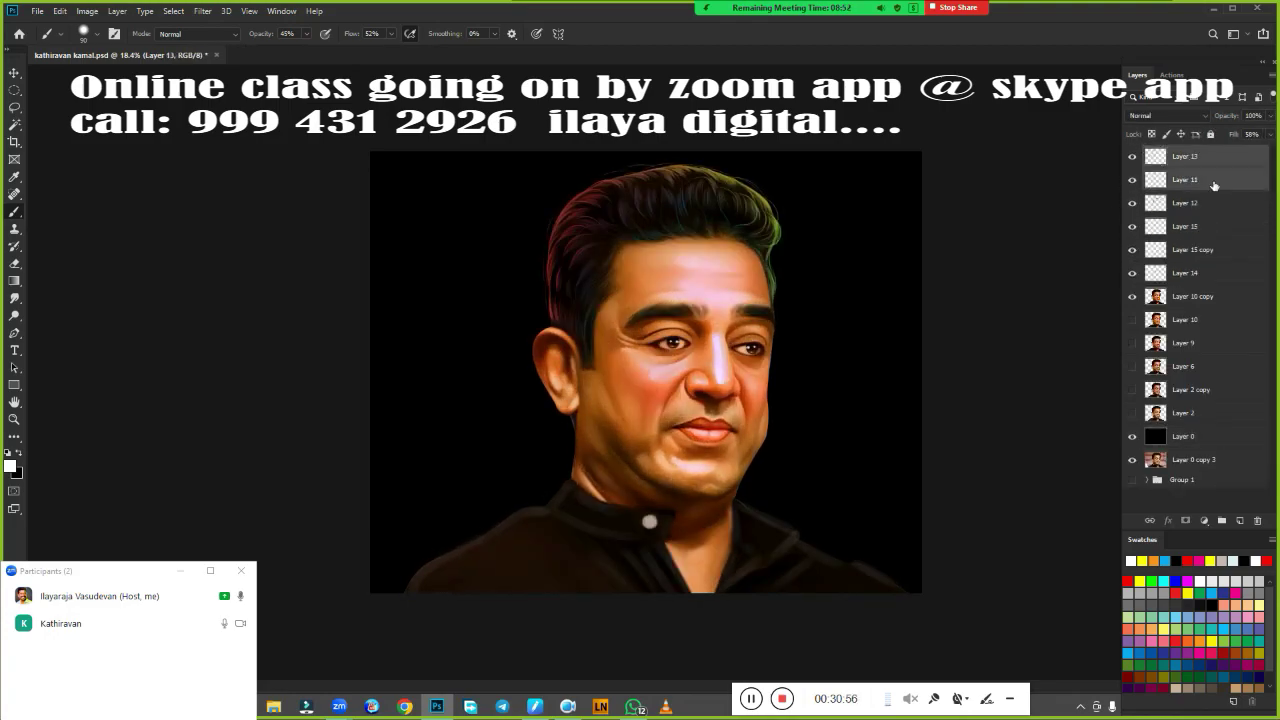
Group Layer 13 through Layer 2 copy into Group 2, duplicate it and merge the copy.
drag(1213, 185, 1200, 415)
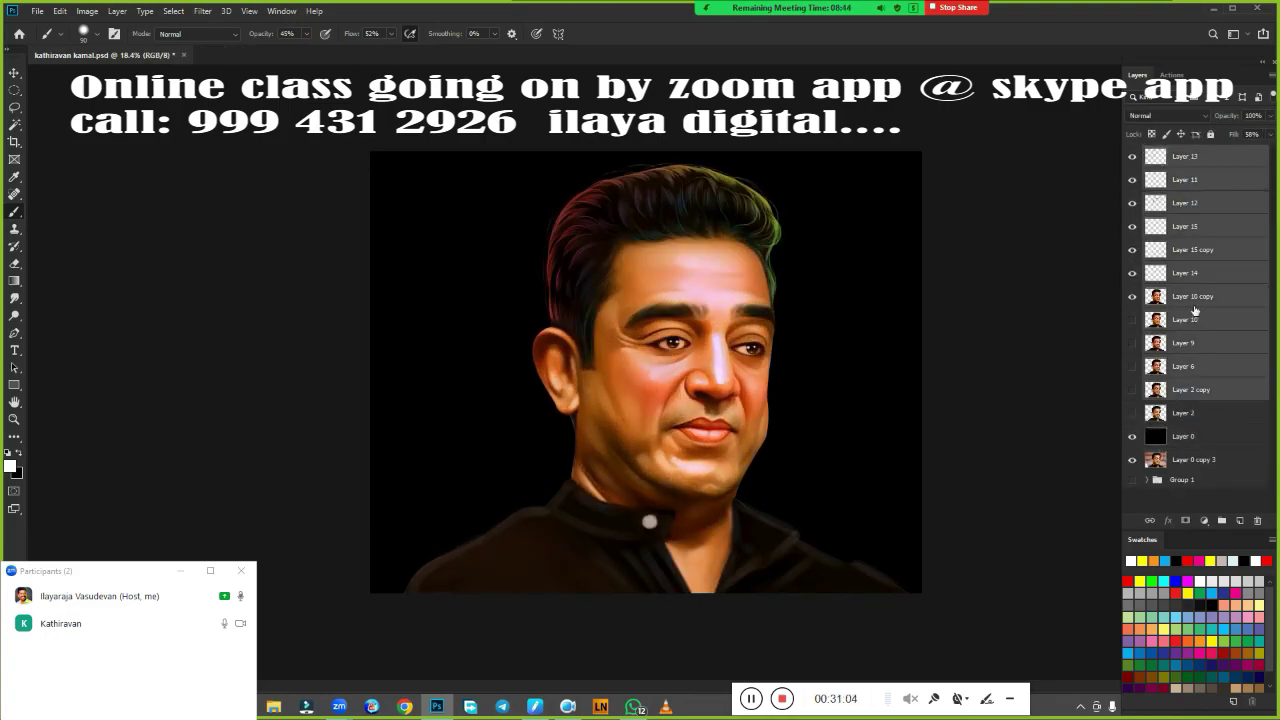
key(ctrl+g)
key(ctrl+j)
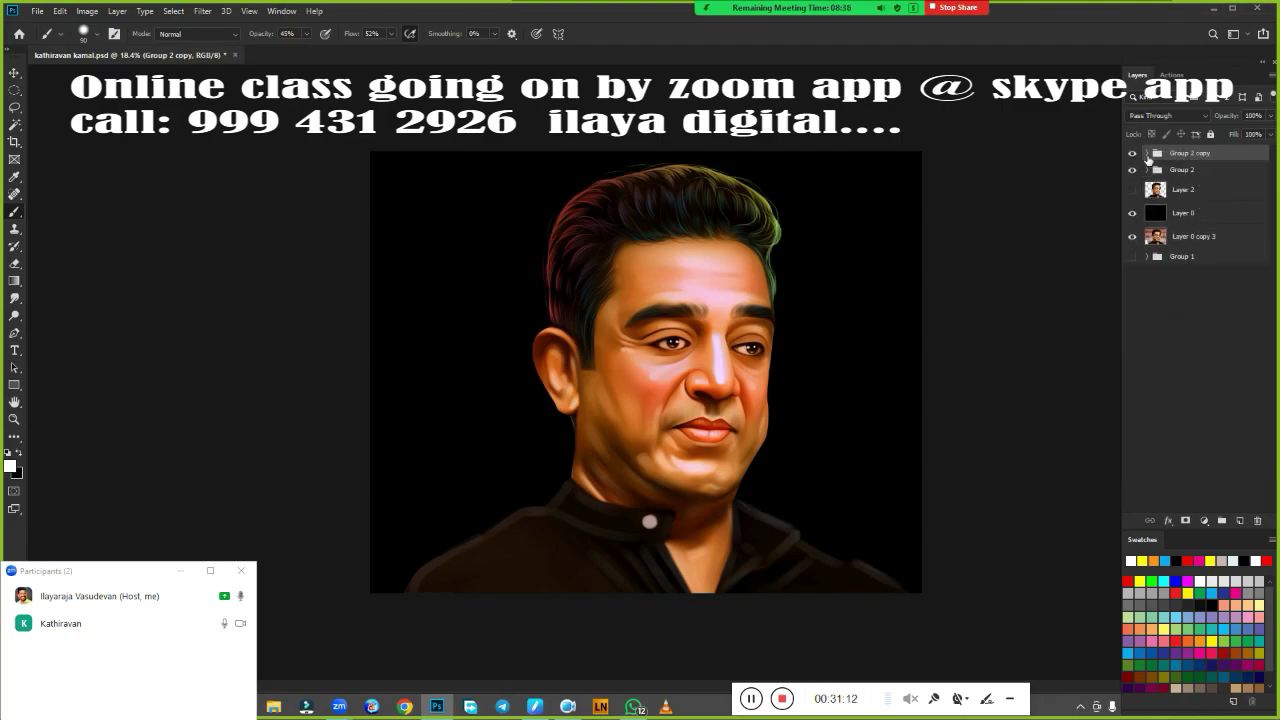
key(ctrl+e)
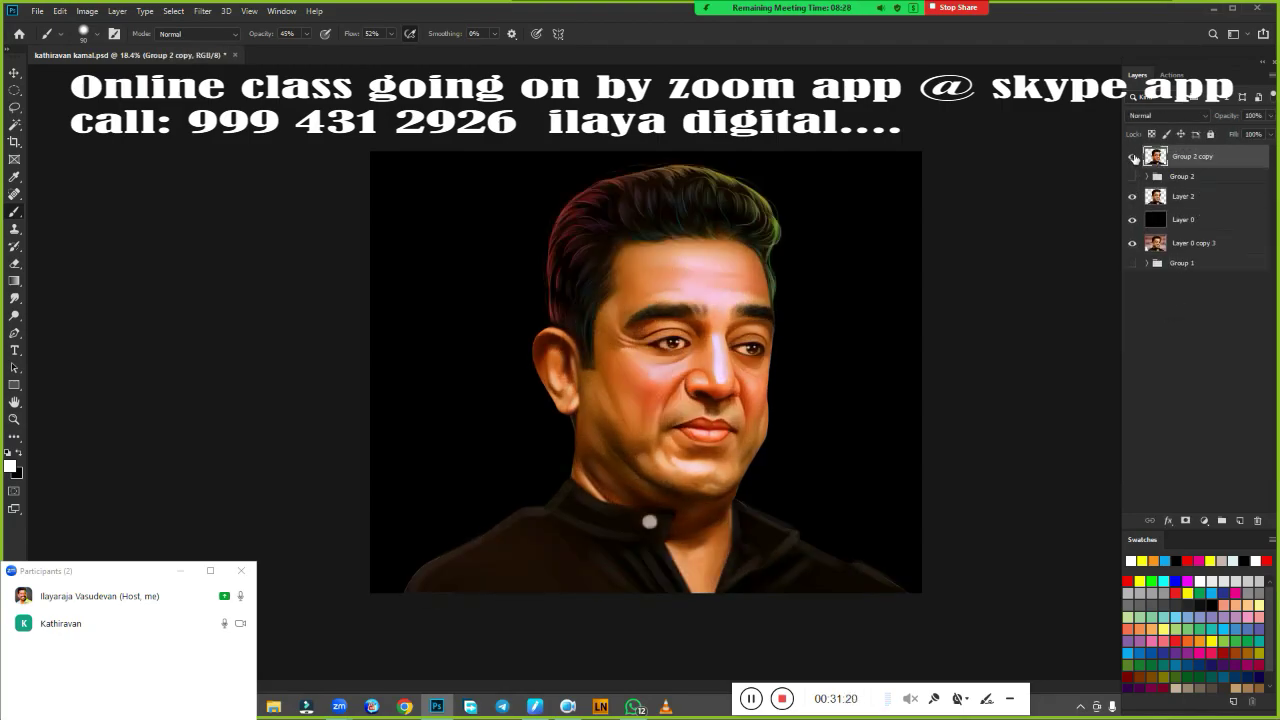
On a new layer, select the whole canvas and stroke it with a white inside border.
click(1240, 521)
key(ctrl+minus)
key(ctrl+minus)
key(m)
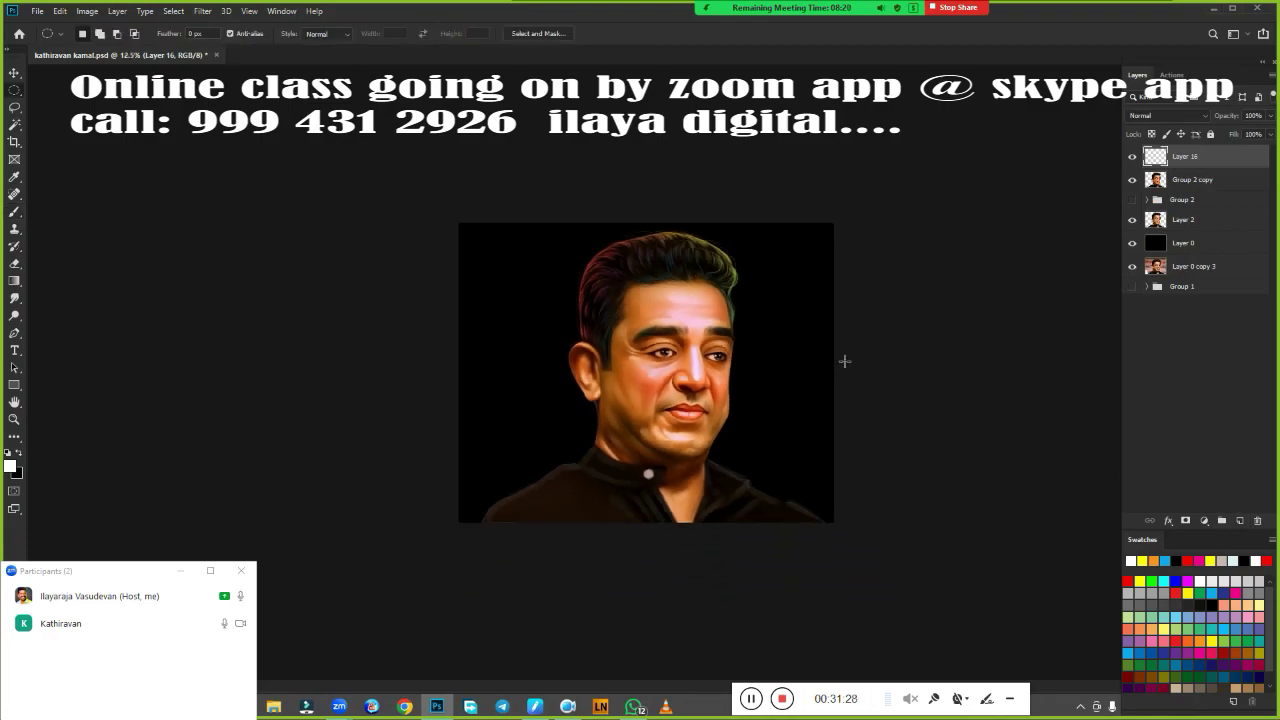
key(ctrl+a)
right_click(871, 402)
click(790, 556)
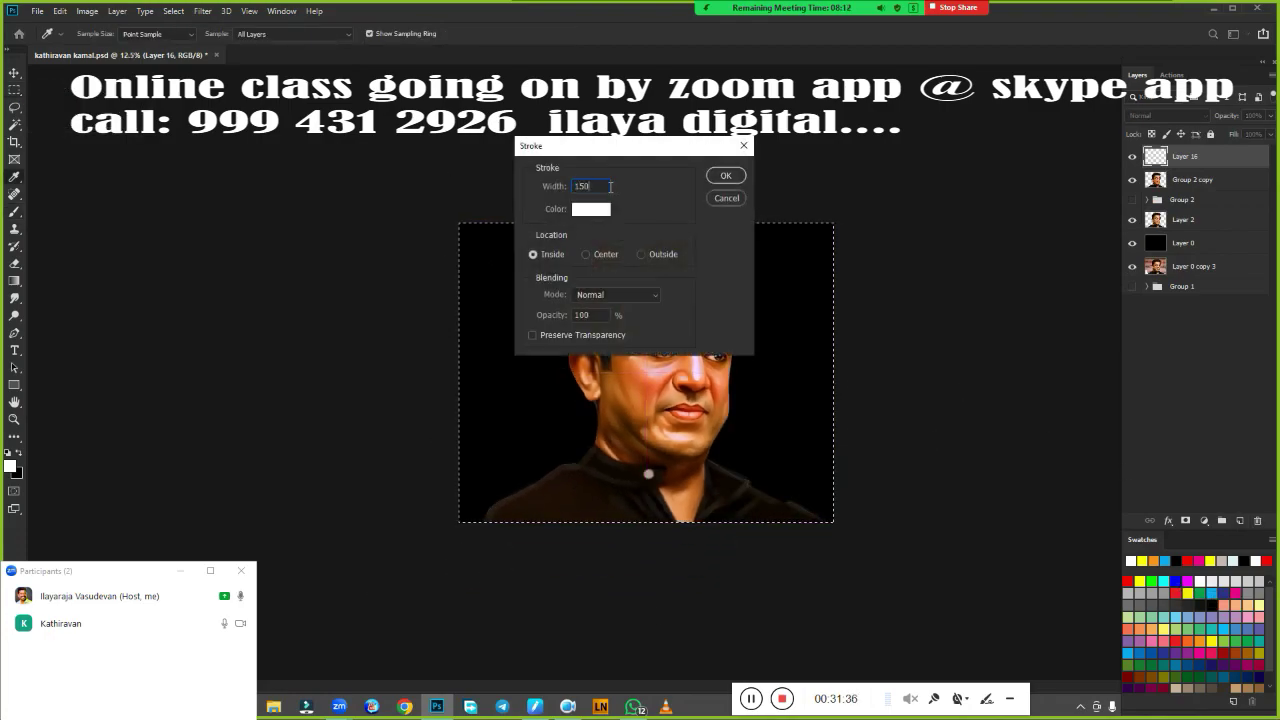
key(Return)
click(1192, 179)
Scale the two portrait layers down to sit inside the border, then start opening a file.
ctrl+click(1183, 219)
ctrl+click(1193, 266)
key(ctrl+t)
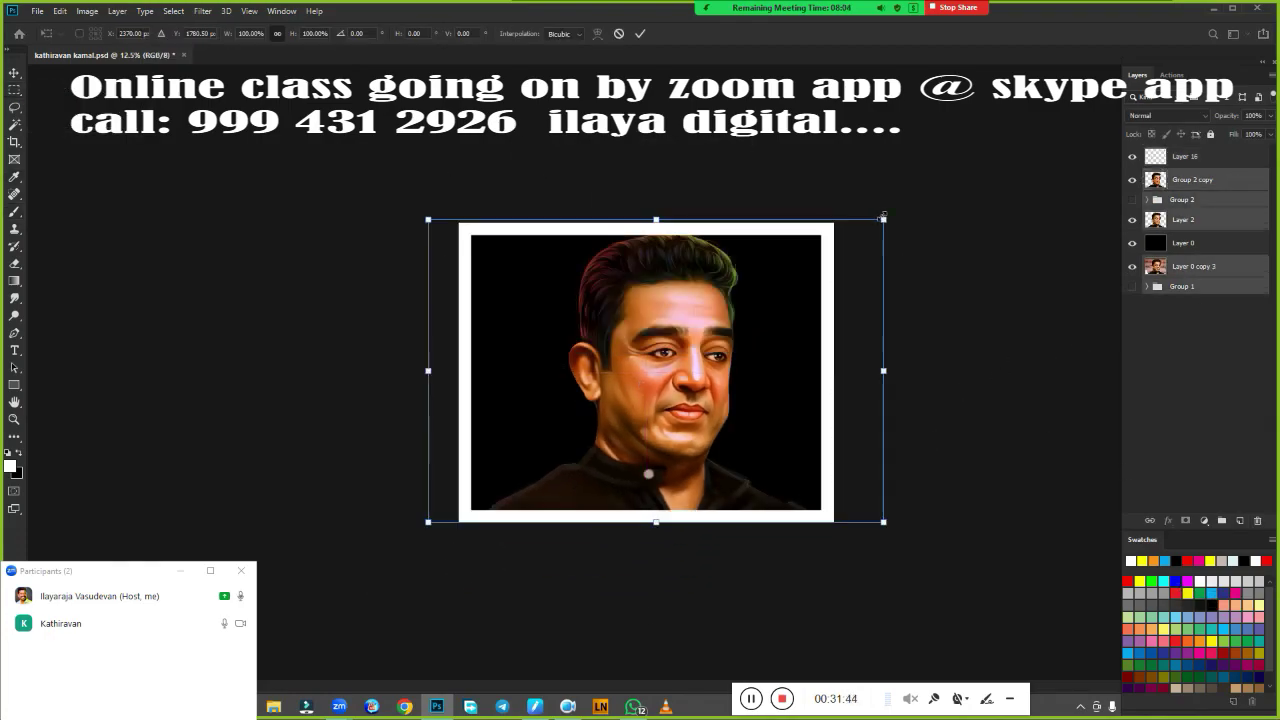
drag(883, 217, 857, 234)
key(Return)
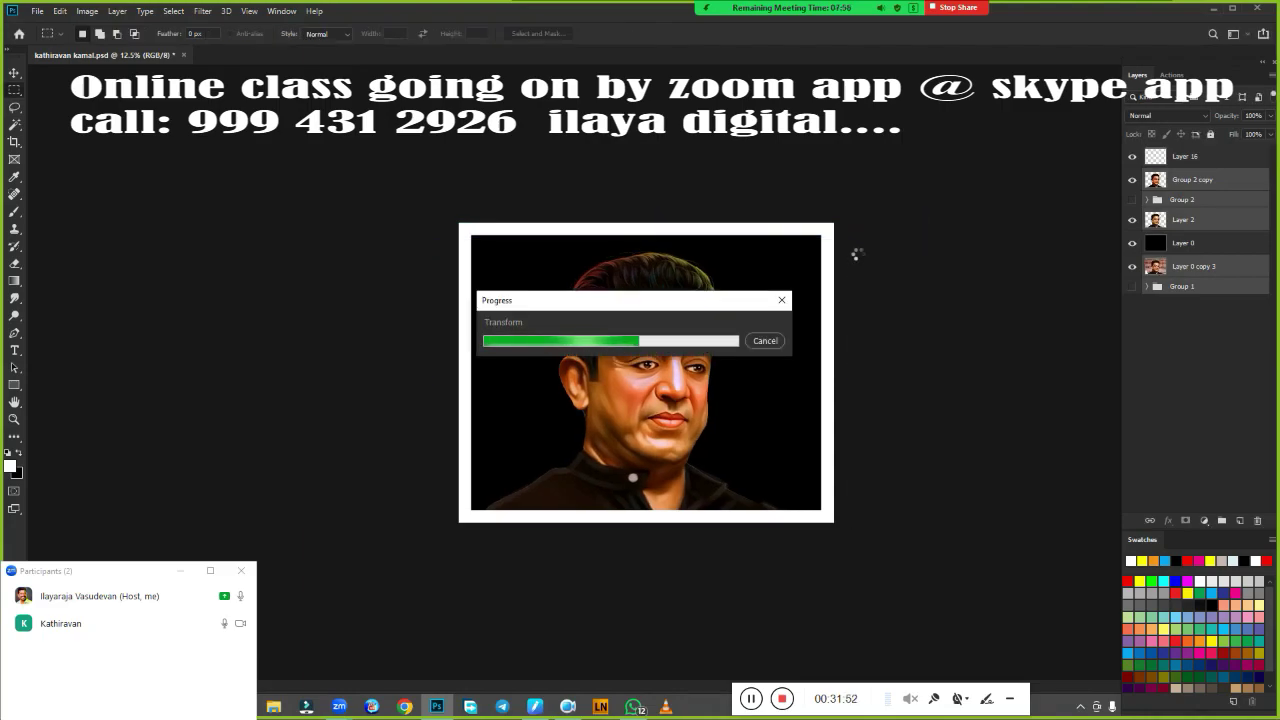
click(37, 11)
Try ilaya.jpg as a flipped, enlarged background in the portrait, then delete it.
click(45, 37)
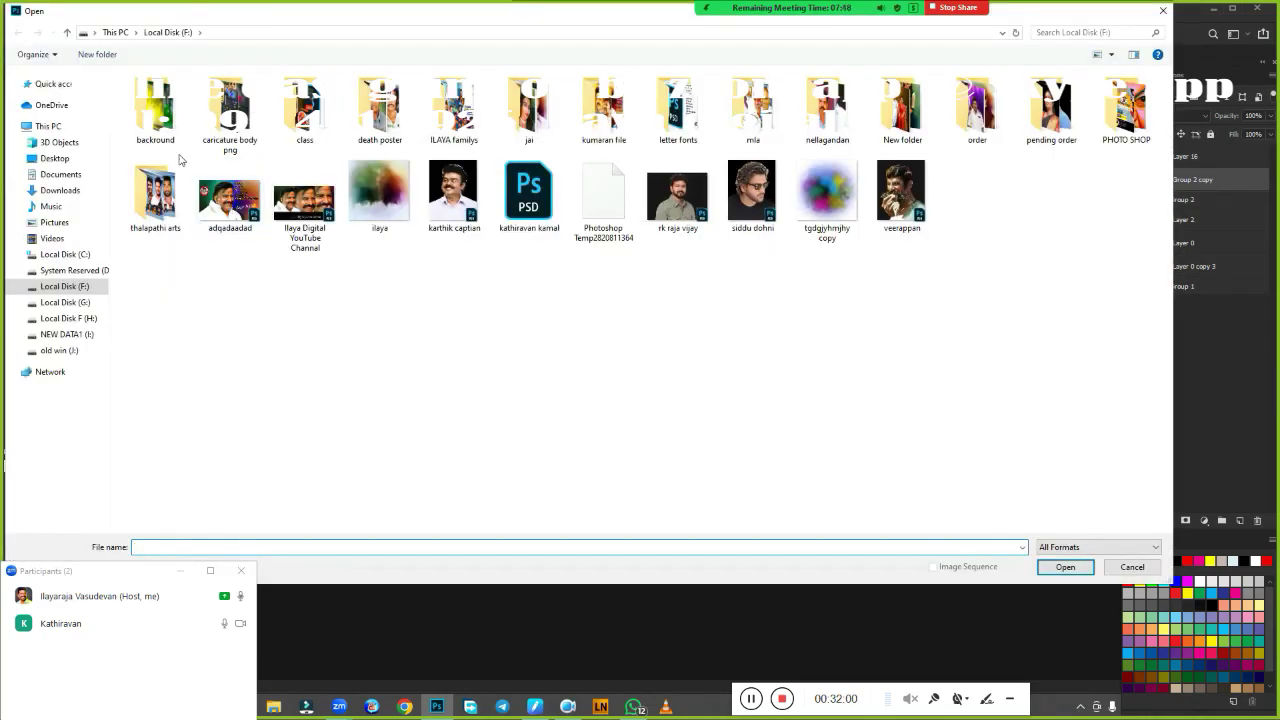
double_click(379, 192)
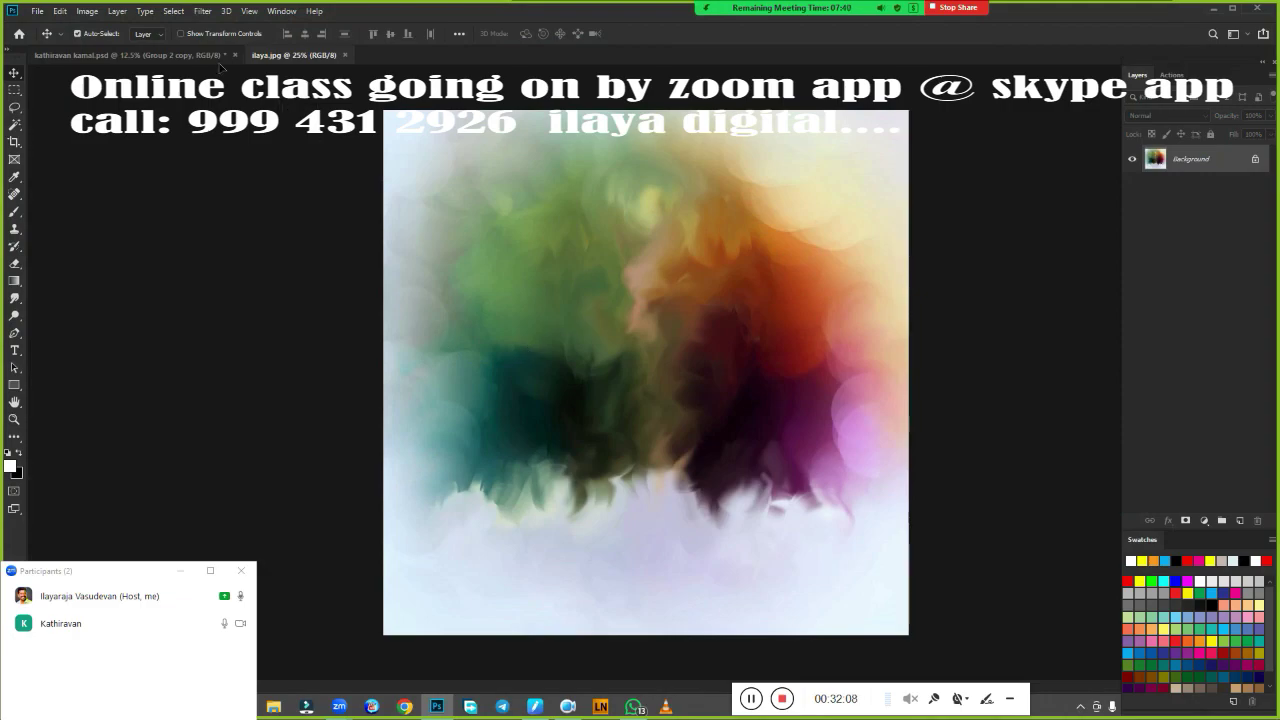
drag(222, 67, 623, 318)
key(ctrl+t)
right_click(623, 318)
click(686, 486)
drag(766, 500, 822, 508)
key(Return)
key(Delete)
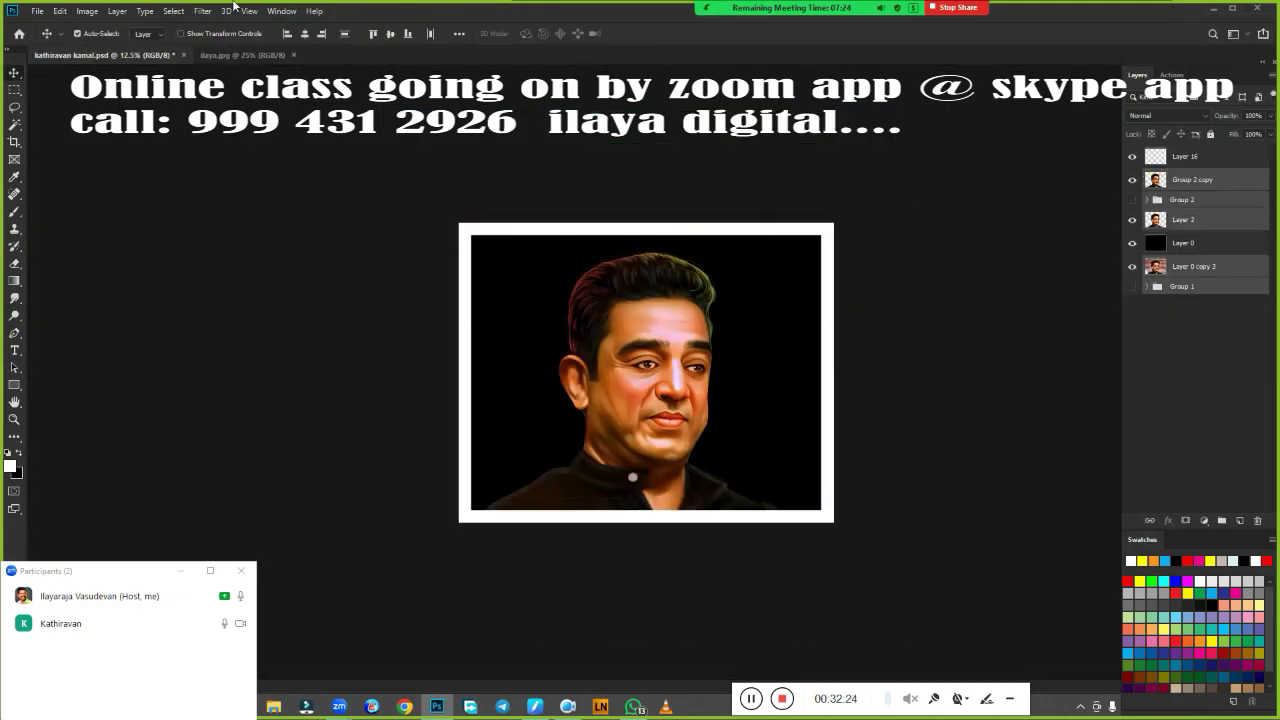
Open fe.jpg, then Digital Painting Background (622).jpg from the backround folder.
click(37, 10)
click(50, 29)
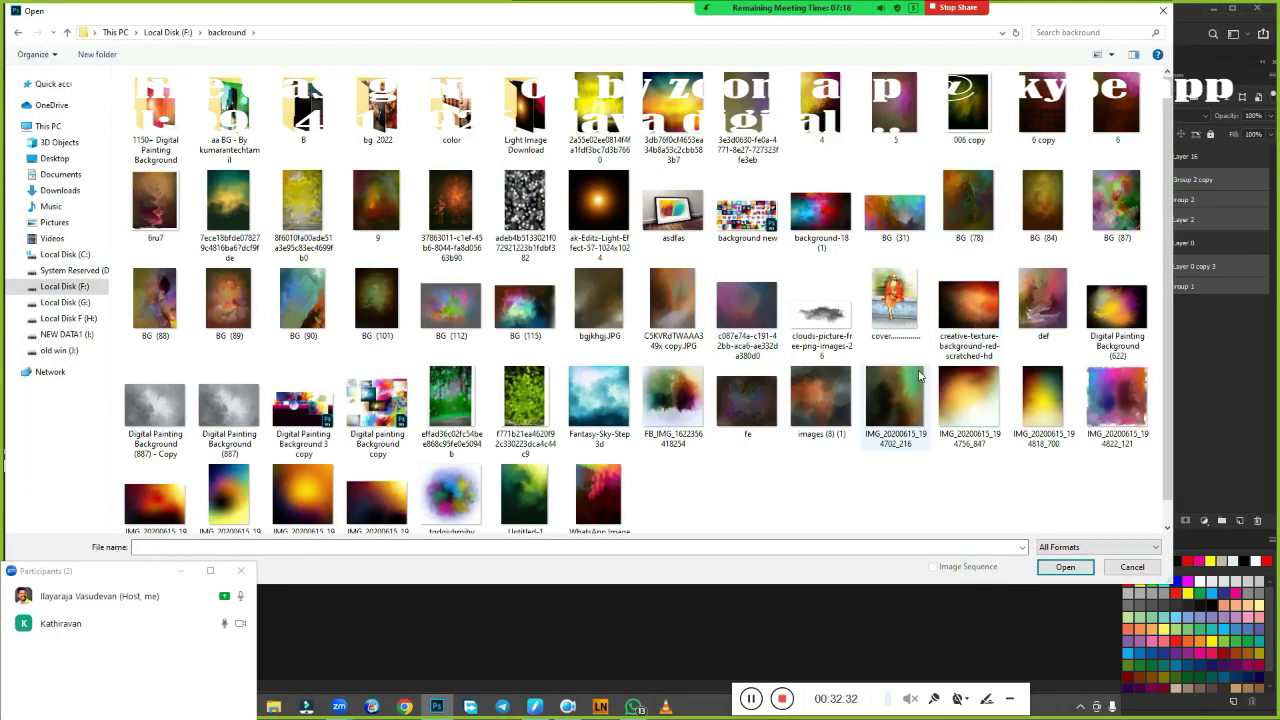
double_click(750, 398)
click(45, 12)
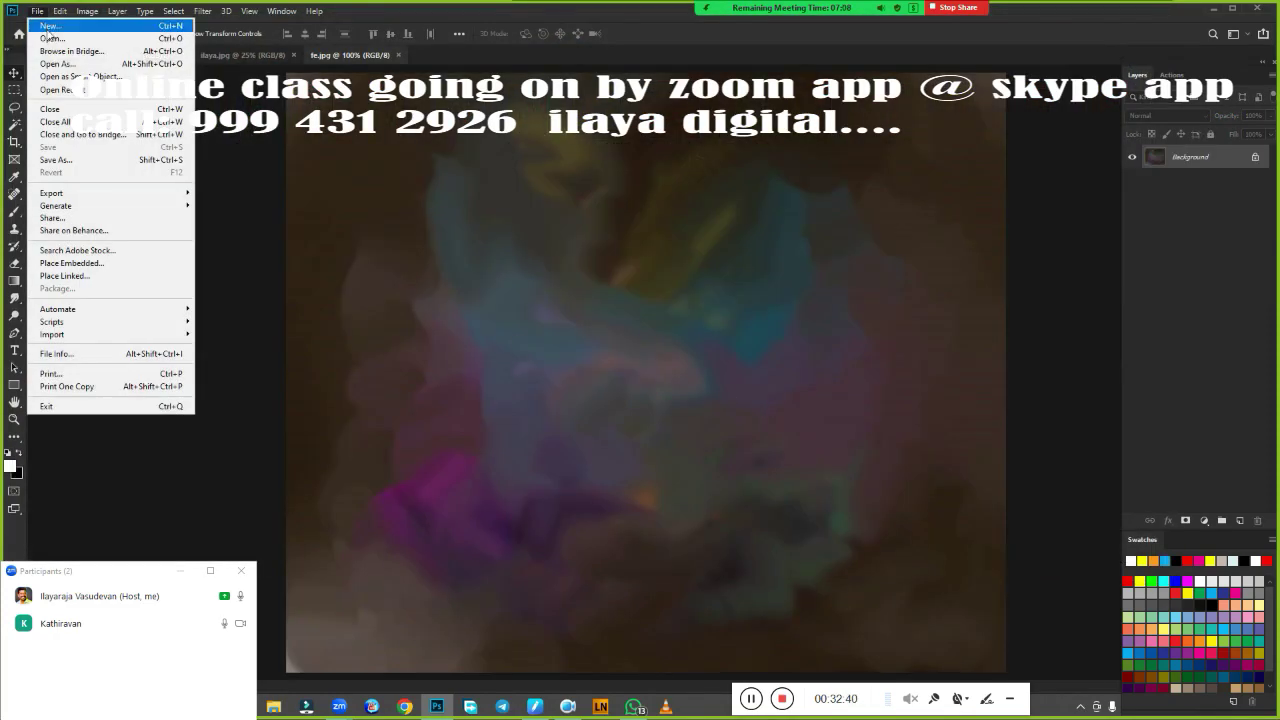
click(50, 38)
double_click(733, 398)
Place the background flipped horizontally and scaled to fill, below the portrait, and delete Layer 0.
drag(210, 177, 571, 291)
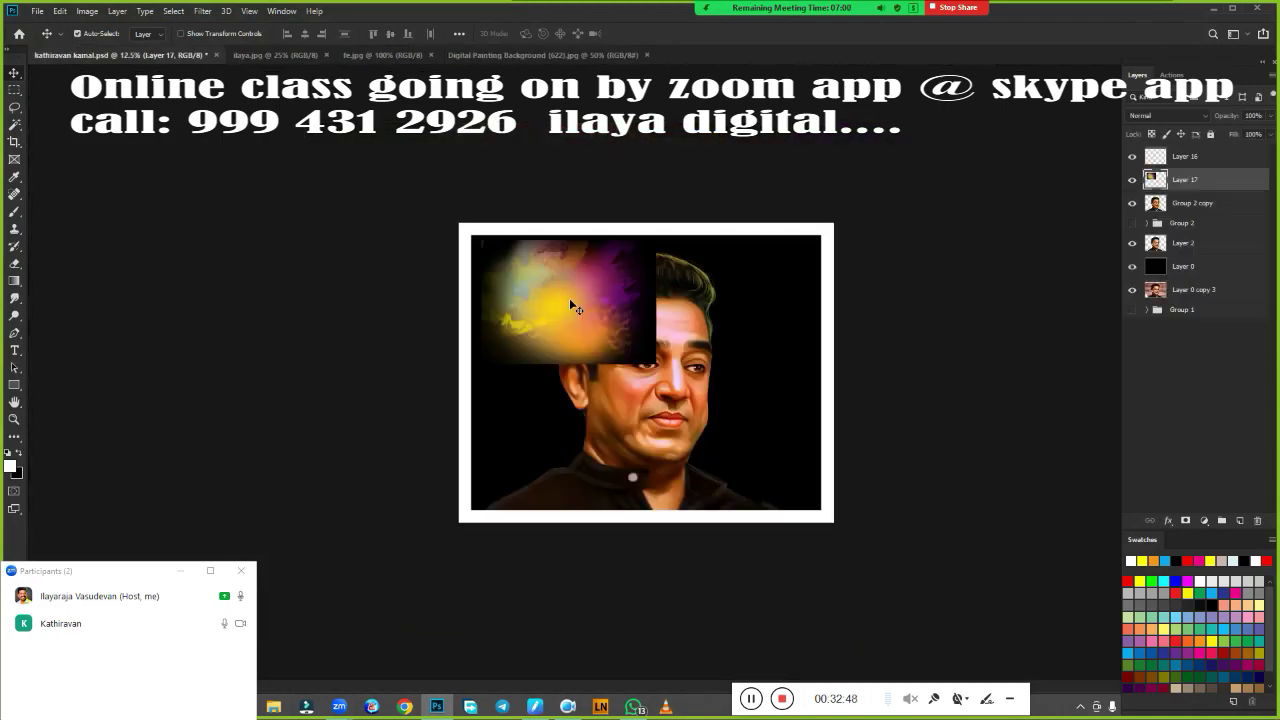
key(ctrl+t)
right_click(698, 360)
click(748, 543)
mouse_move(639, 372)
mouse_down()
mouse_move(743, 443)
mouse_move(829, 528)
mouse_up()
key(Return)
mouse_move(1160, 180)
mouse_down()
mouse_move(1160, 255)
mouse_move(1257, 520)
mouse_up()
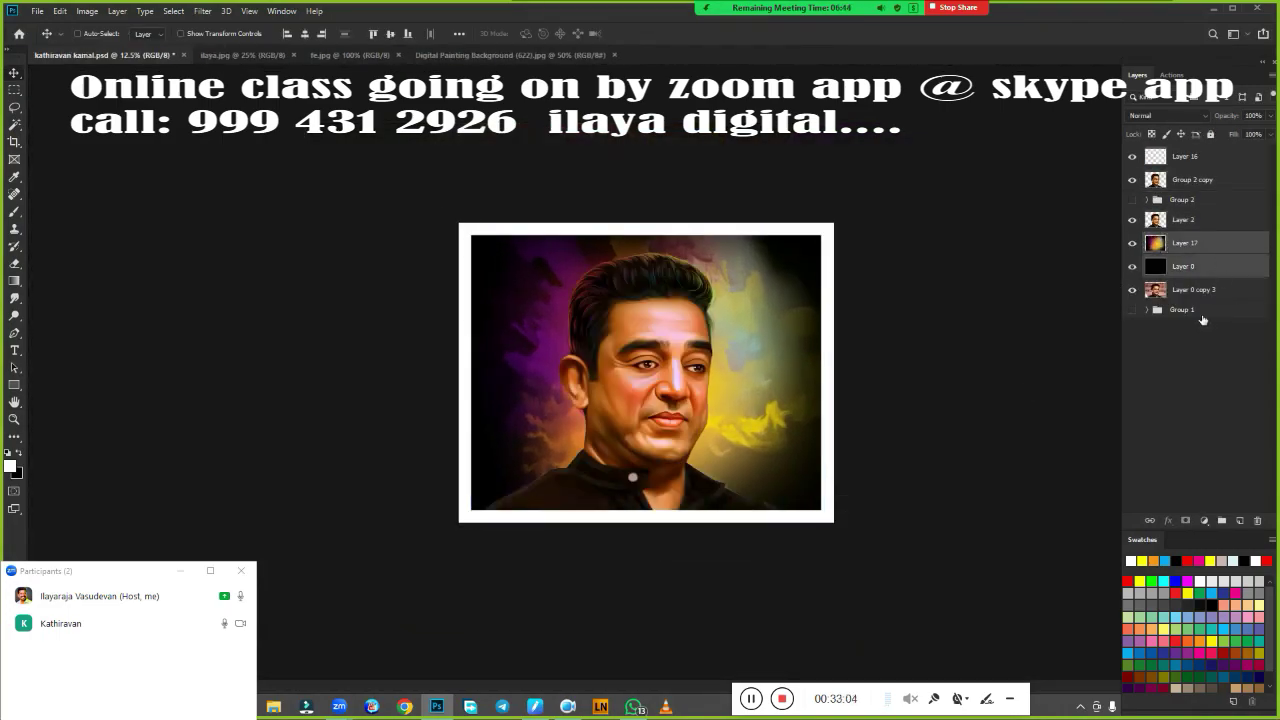
click(1132, 219)
Preview a Hue/Saturation shift of the background toward pink at Hue -92.
key(ctrl+0)
key(ctrl+minus)
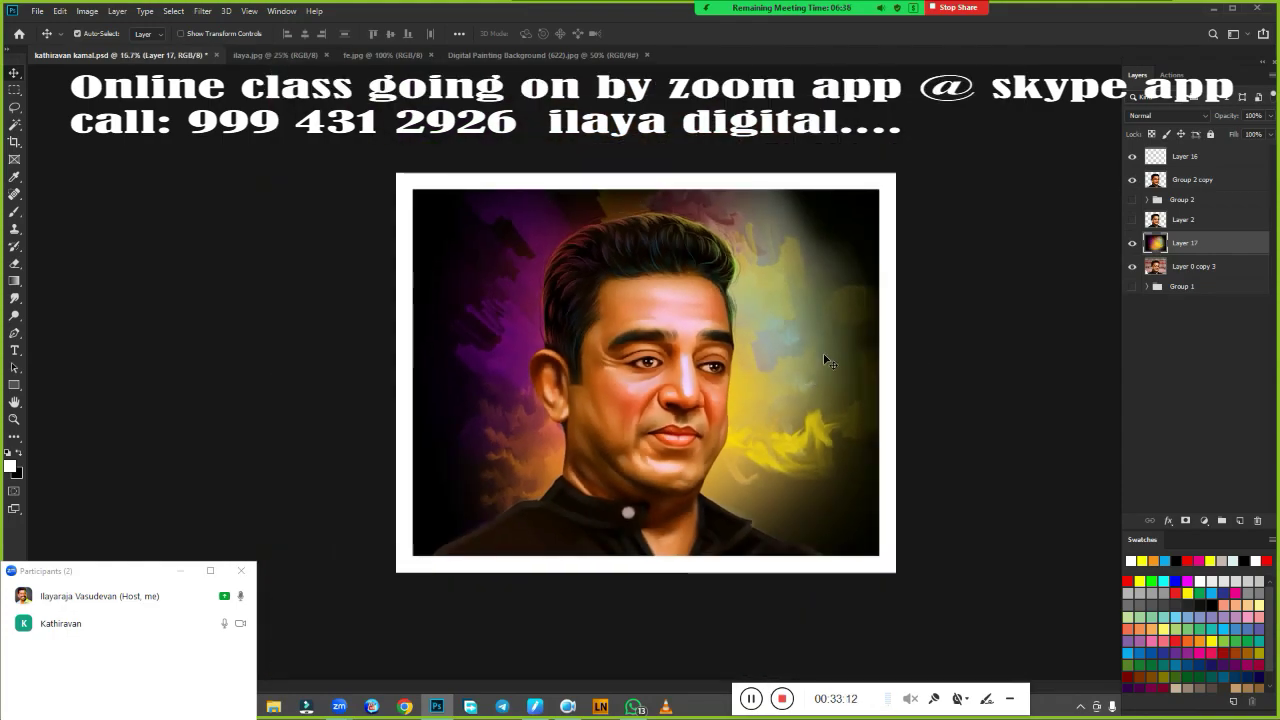
key(ctrl+u)
mouse_move(1086, 242)
mouse_down()
mouse_move(1044, 245)
mouse_move(1154, 289)
mouse_move(1089, 288)
mouse_up()
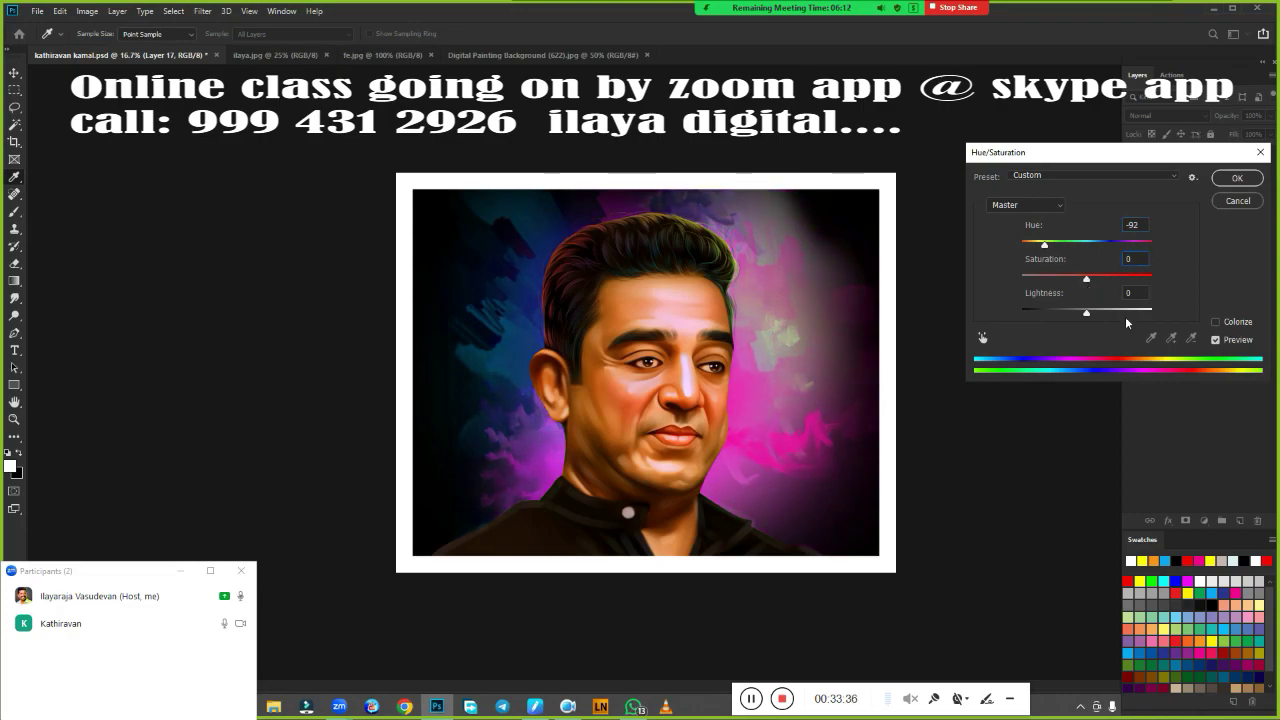
Apply the pink hue, mirror the background, then recolour it blue-green at Hue -112.
key(Return)
key(ctrl+t)
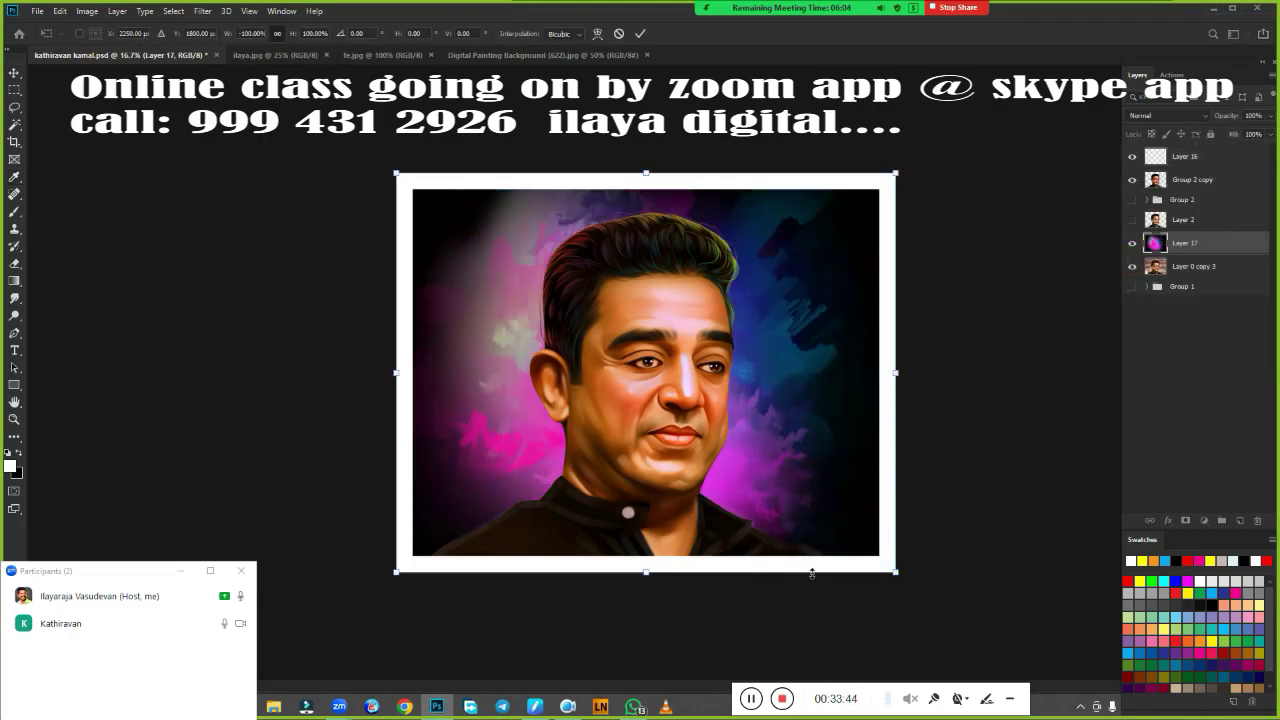
key(Return)
key(ctrl+u)
drag(1087, 243, 1041, 256)
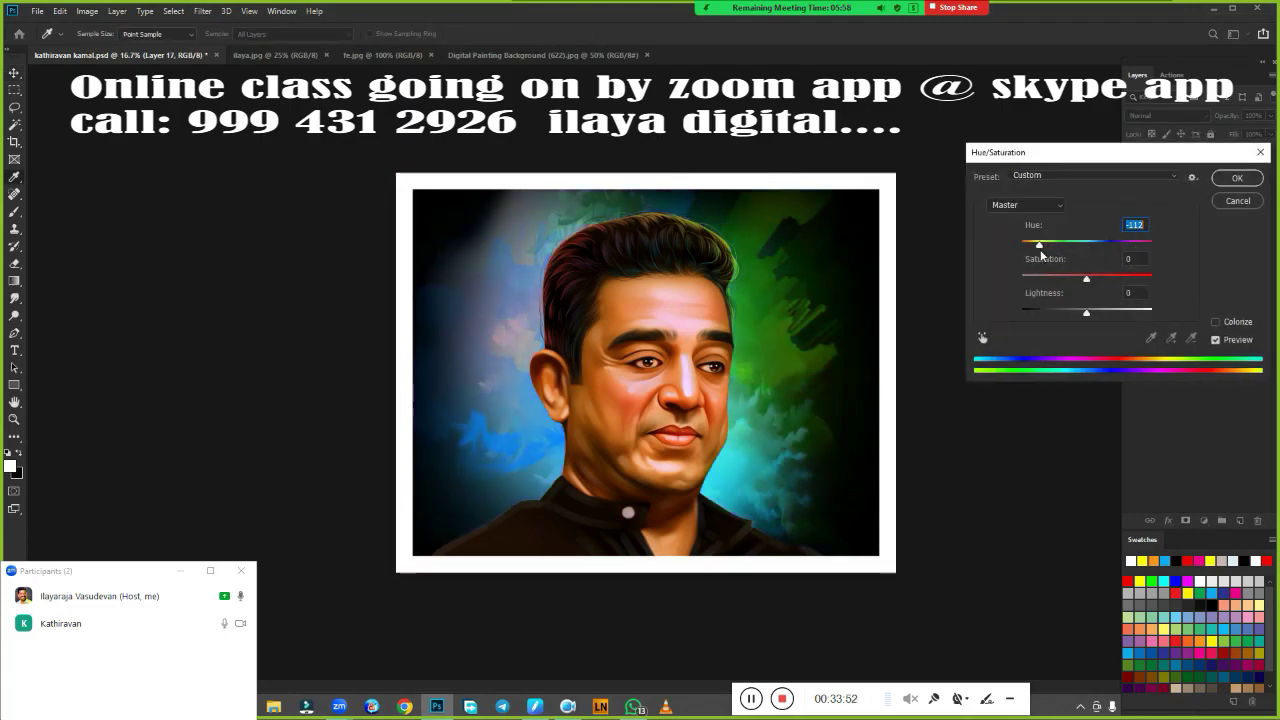
key(Return)
Try boosting the merged portrait's saturation in Hue/Saturation, then cancel it.
click(572, 400)
scroll(572, 400, up, 3)
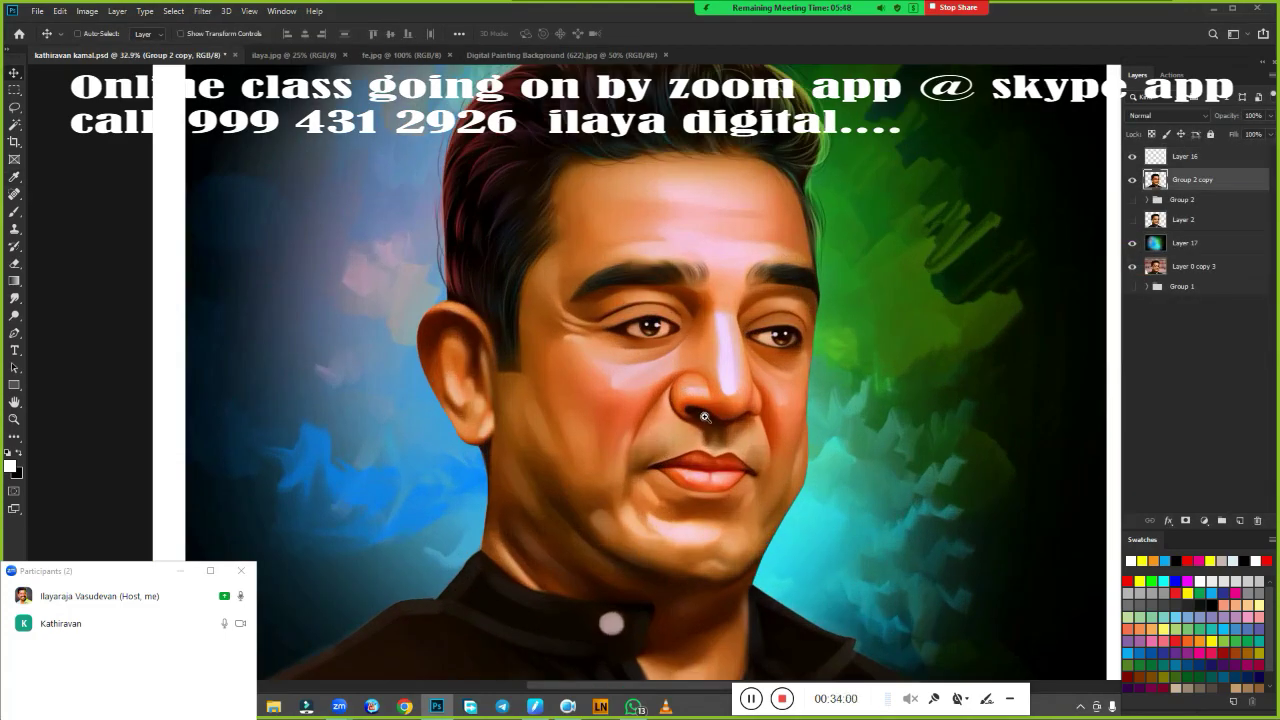
key(ctrl+u)
drag(1087, 277, 1145, 288)
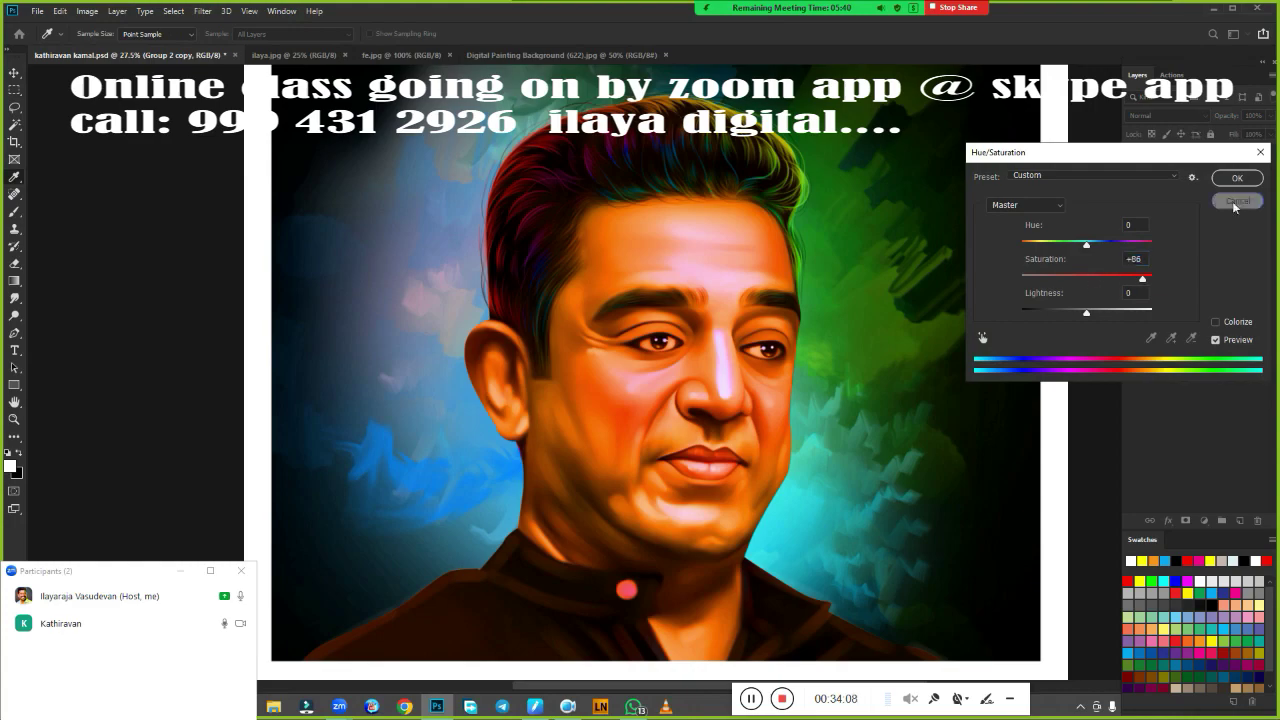
click(1235, 205)
scroll(700, 400, down, 3)
Add Layer 18 and stamp the white signature brush once in the lower right.
click(1185, 179)
key(b)
right_click(803, 472)
key(Escape)
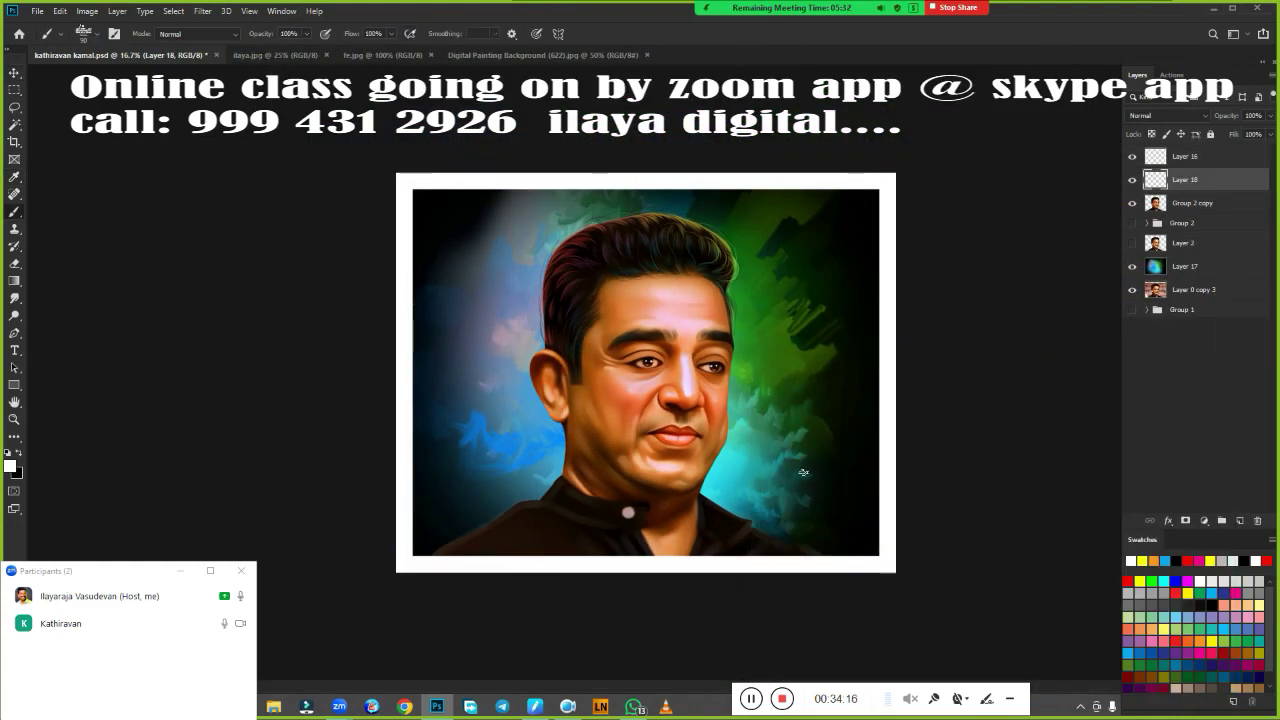
click(803, 472)
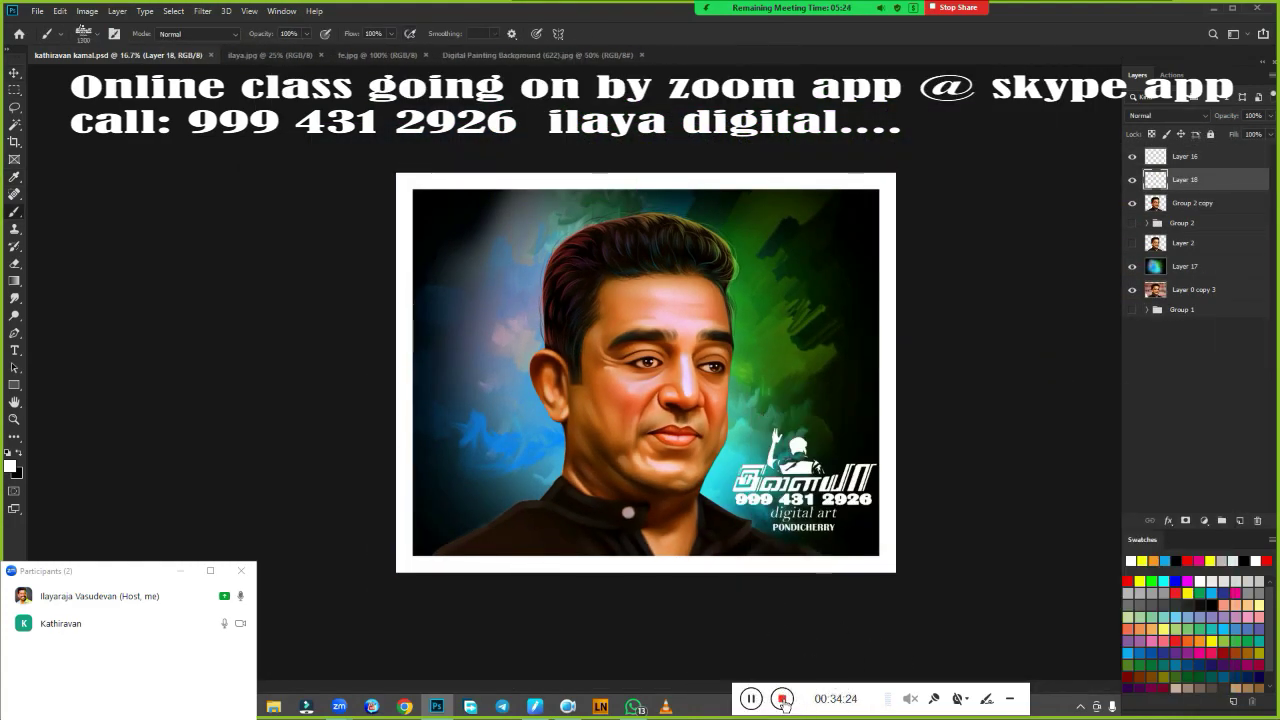